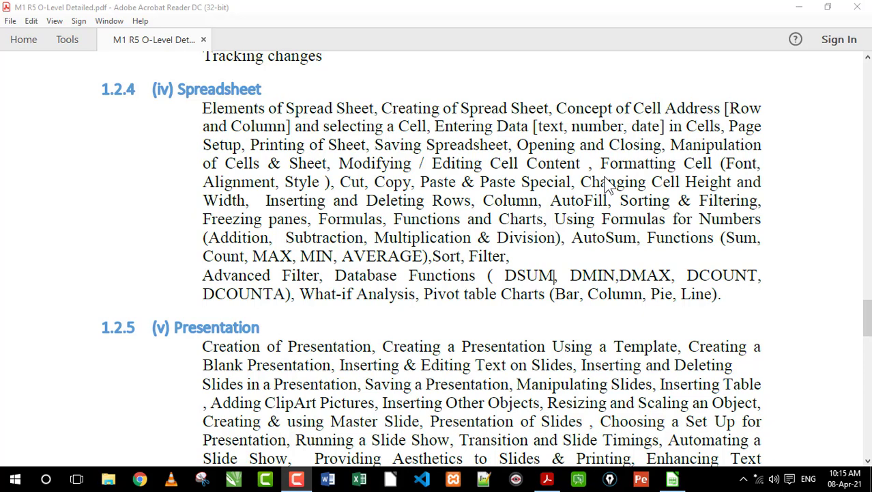
# Review the topics in the Spreadsheet section of the O-Level syllabus, up to Sorting & Filtering.
pyautogui.moveTo(619, 200); pyautogui.dragTo(212, 109)
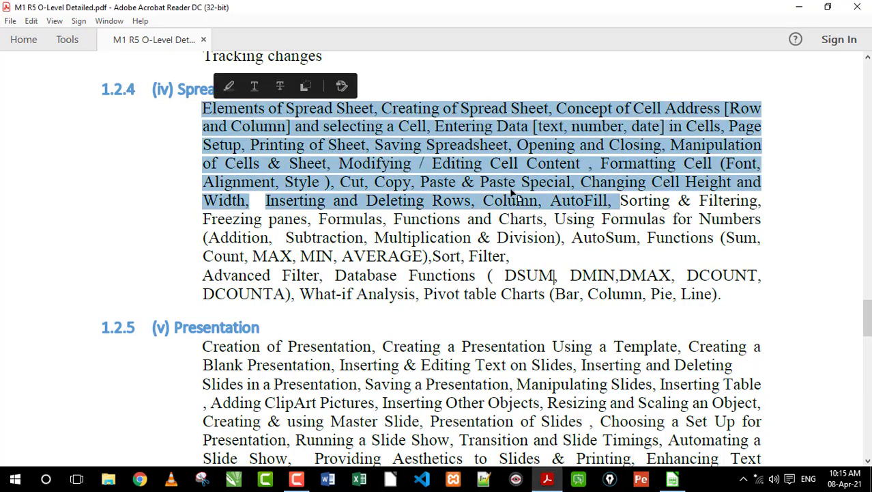
pyautogui.click(618, 200)
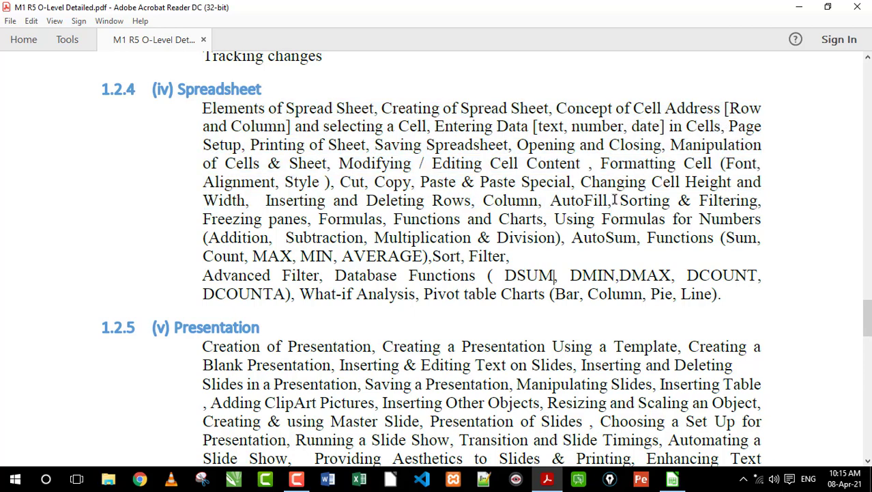
pyautogui.moveTo(615, 199); pyautogui.dragTo(515, 258)
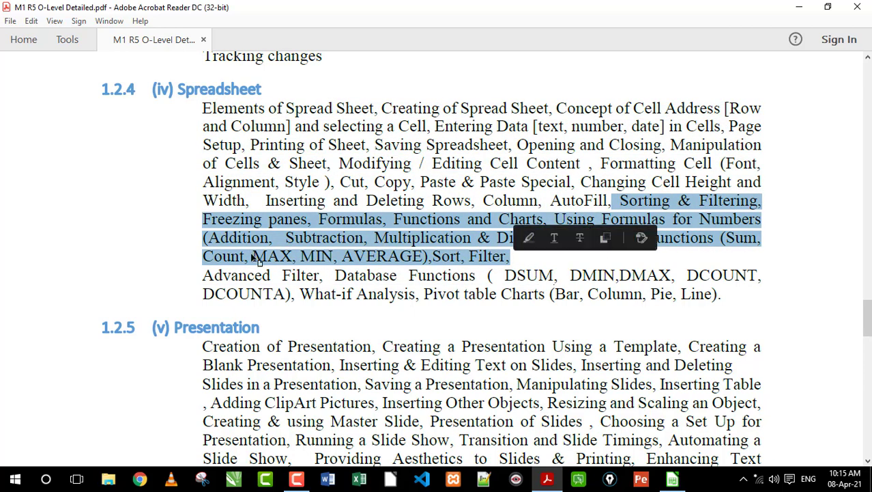
pyautogui.moveTo(215, 257); pyautogui.dragTo(422, 258)
pyautogui.click(399, 259)
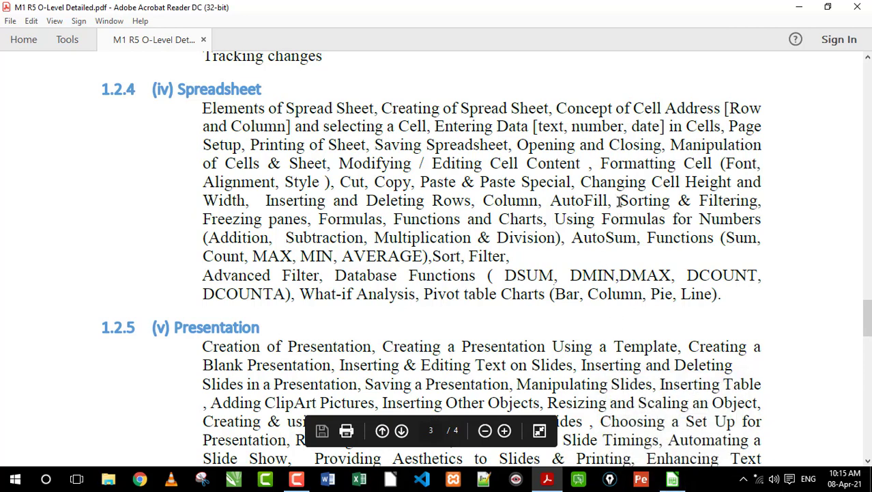
pyautogui.moveTo(619, 201); pyautogui.dragTo(759, 201)
pyautogui.click(660, 207)
# Switch to the blank LibreOffice Calc sheet, and open the recent workbook Project work.xls in Excel.
pyautogui.click(672, 478)
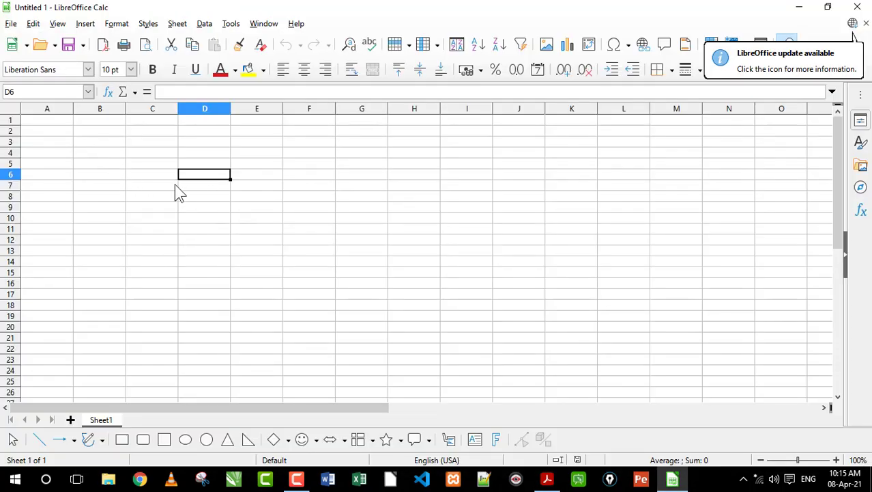
pyautogui.click(125, 178)
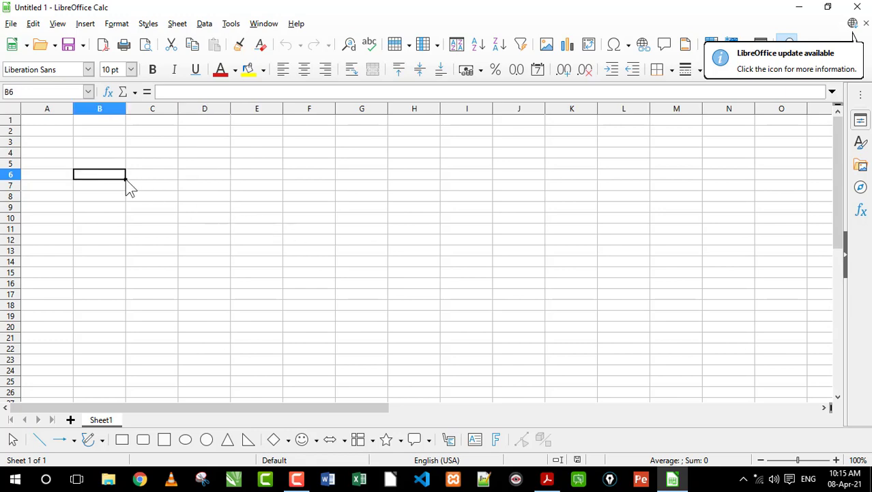
pyautogui.rightClick(359, 478)
pyautogui.click(324, 257)
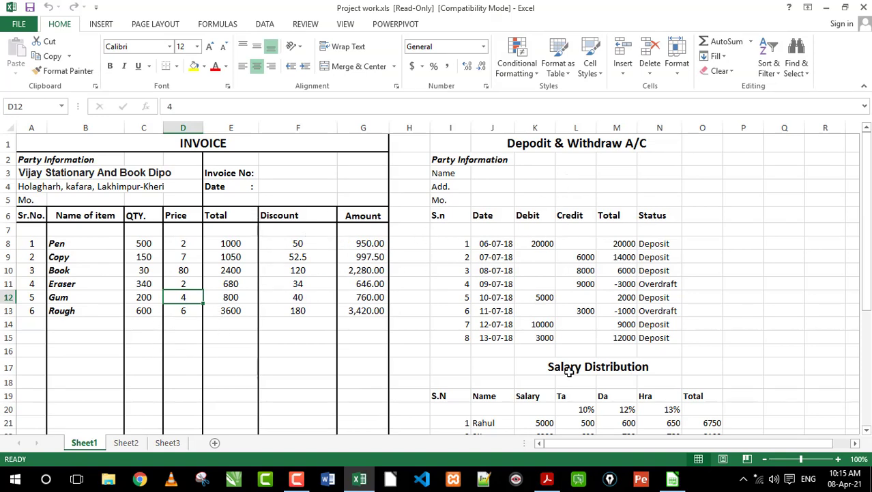
# Copy the student records table from Sheet3 of the workbook, including its header row, columns A to J down to row 42.
pyautogui.click(126, 442)
pyautogui.scroll(4, 268, 220)
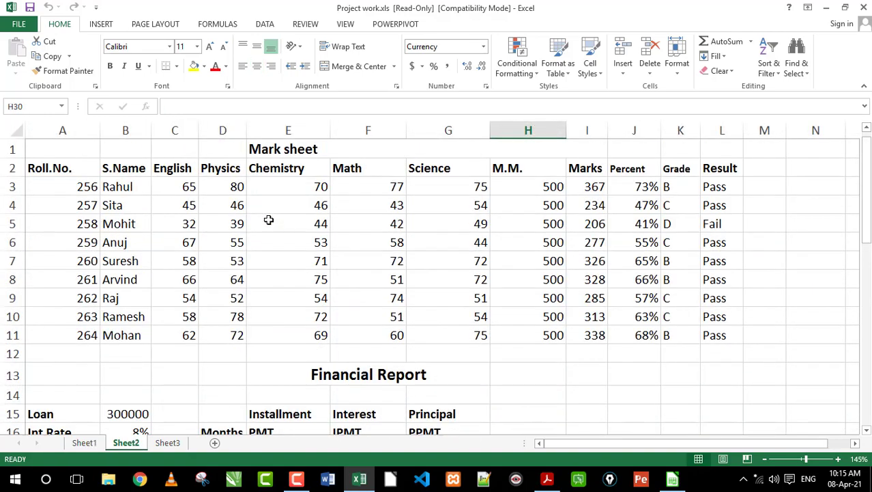
pyautogui.click(167, 442)
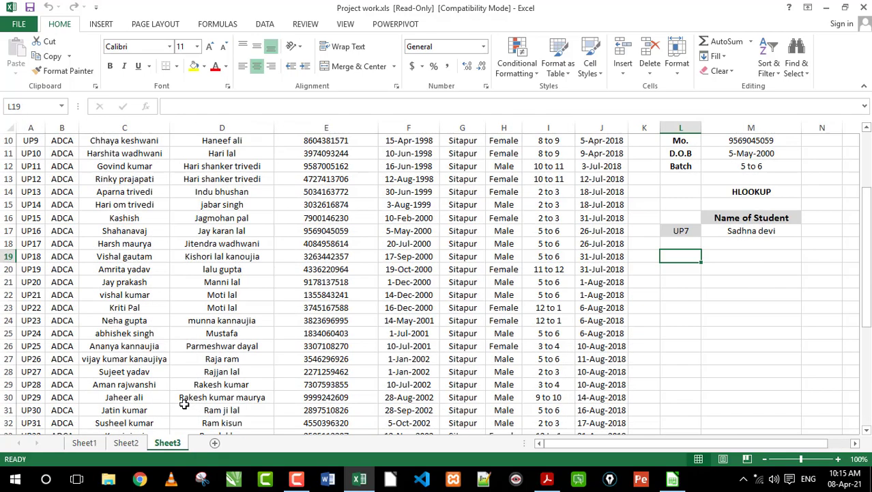
pyautogui.scroll(3, 631, 244)
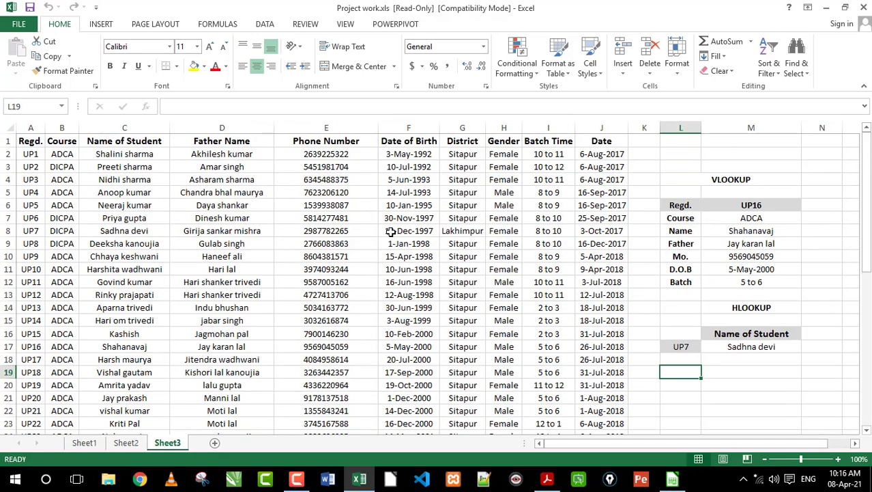
pyautogui.moveTo(30, 141); pyautogui.dragTo(592, 415)
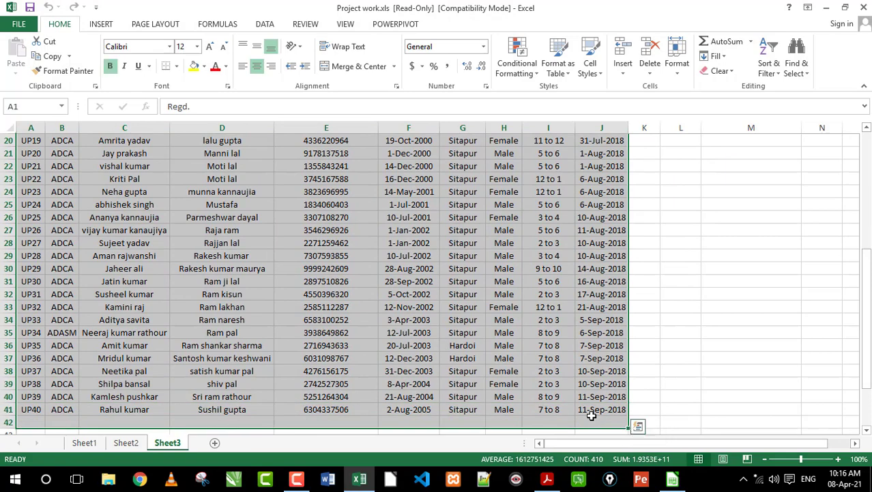
pyautogui.hotkey('ctrl', 'c')
# Switch back to LibreOffice Calc and paste the copied student table into the blank sheet starting at A1.
pyautogui.hotkey('alt', 'Tab')
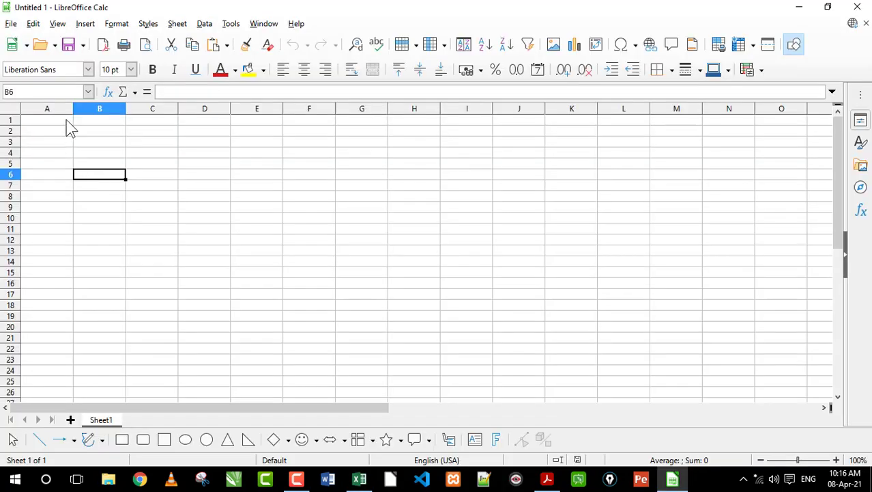
pyautogui.click(67, 120)
pyautogui.hotkey('ctrl', 'v')
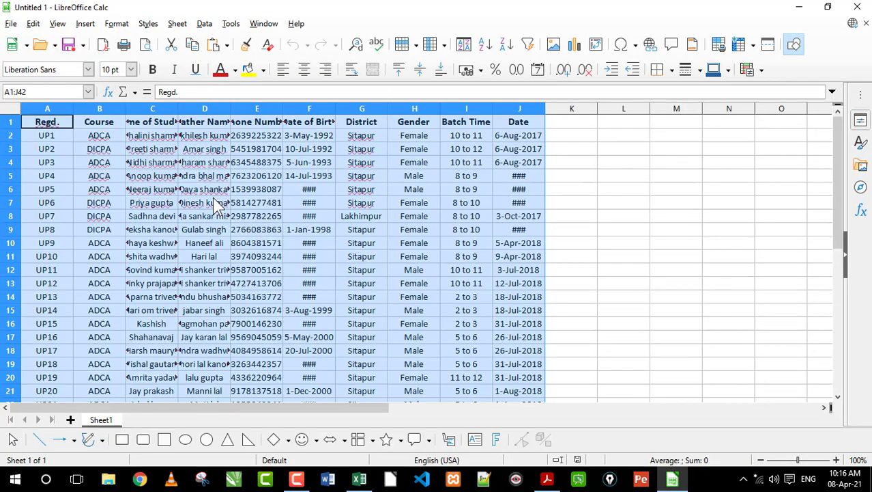
pyautogui.click(571, 228)
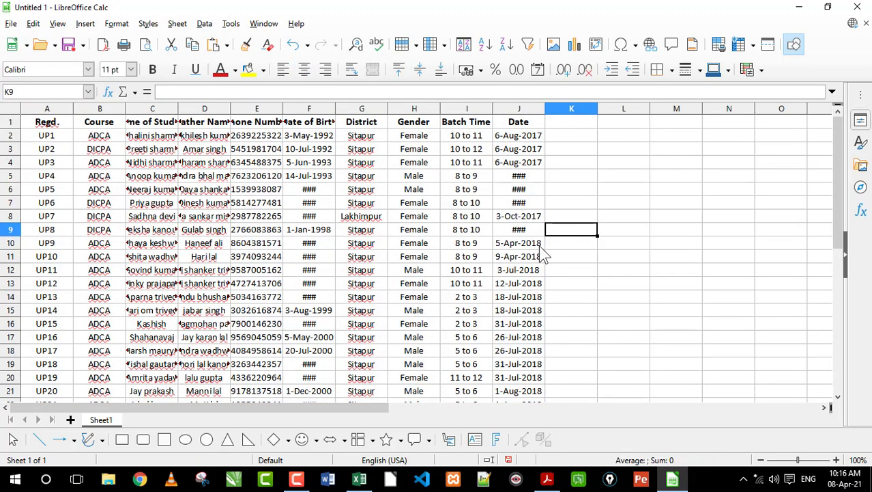
# Examine the Date of Birth cells showing ### and check them at zoom levels from 20% to 400%, ending at 100%.
pyautogui.click(309, 191)
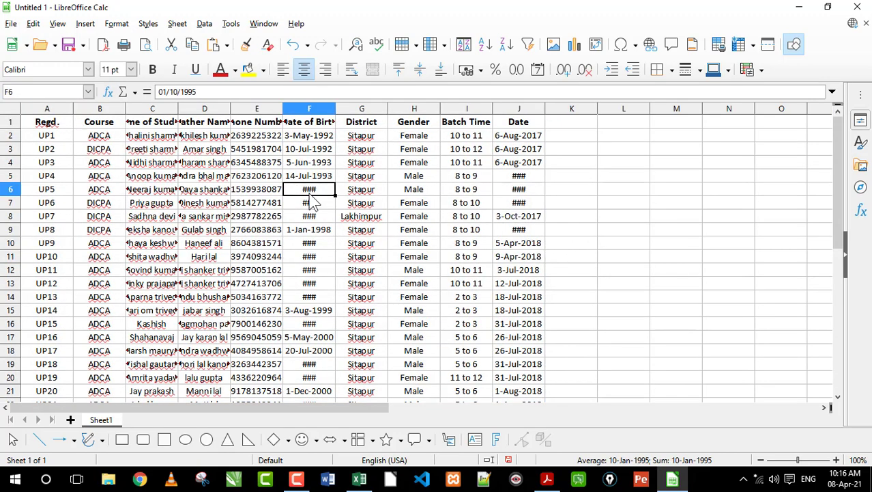
pyautogui.click(312, 206)
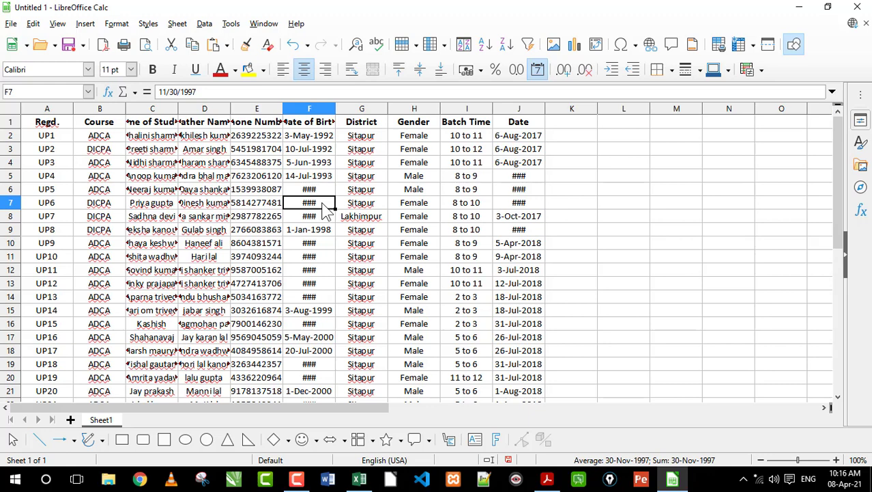
pyautogui.click(584, 256)
pyautogui.click(308, 205)
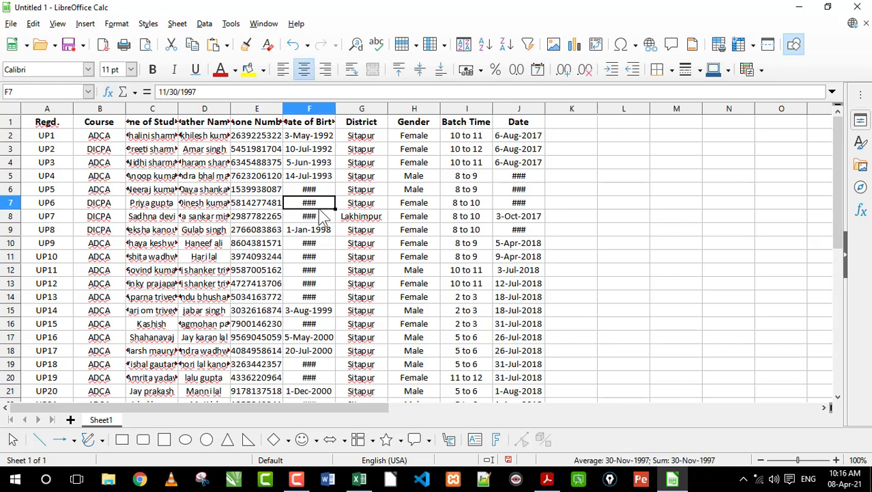
pyautogui.click(577, 231)
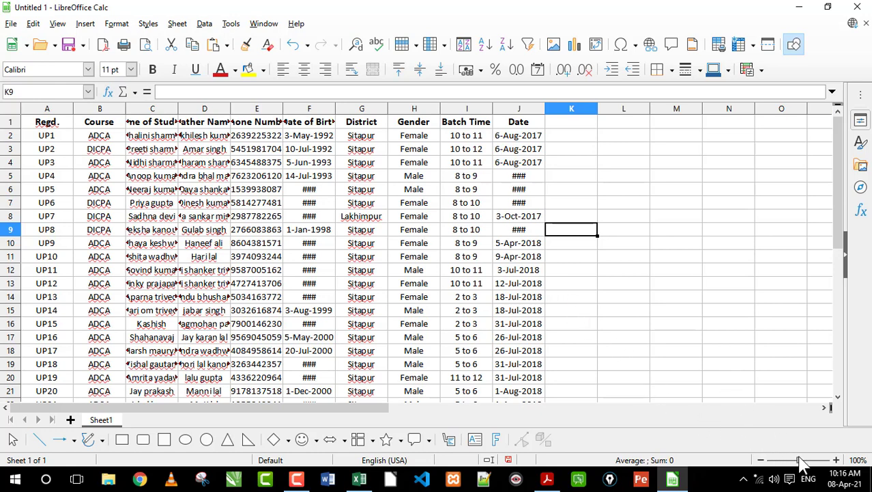
pyautogui.click(828, 459)
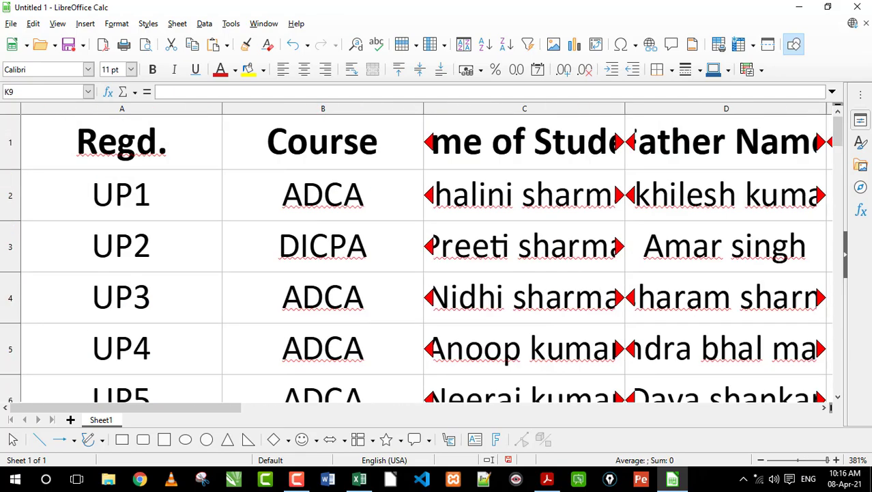
pyautogui.click(837, 460)
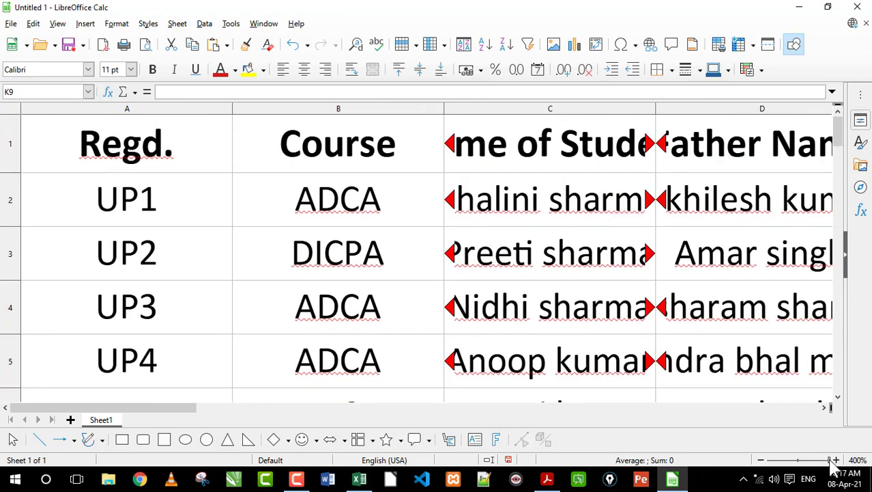
pyautogui.moveTo(831, 459); pyautogui.dragTo(768, 460)
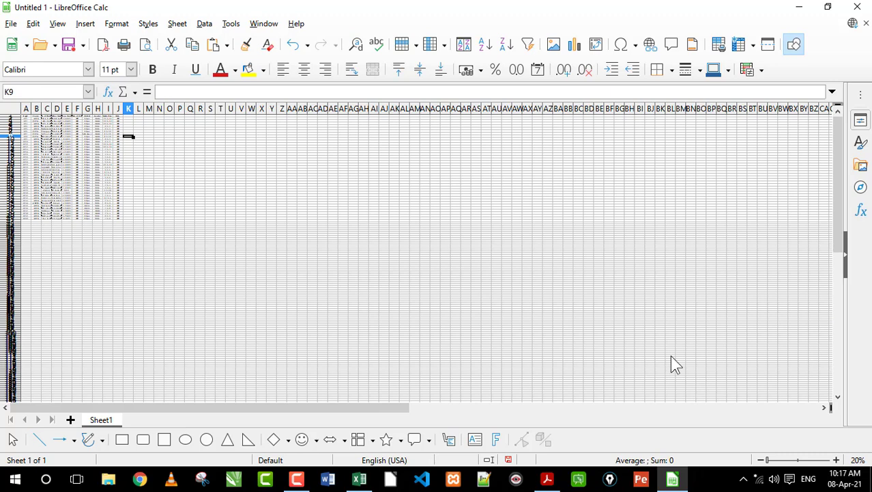
pyautogui.click(799, 461)
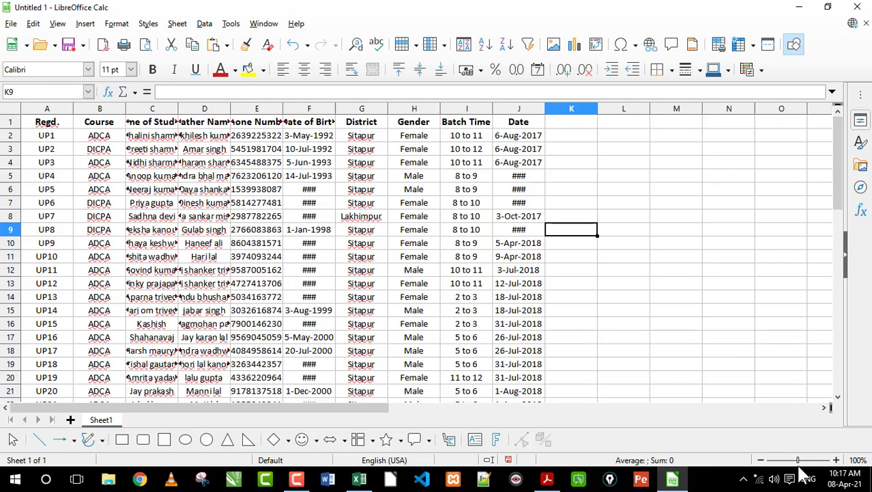
pyautogui.click(592, 258)
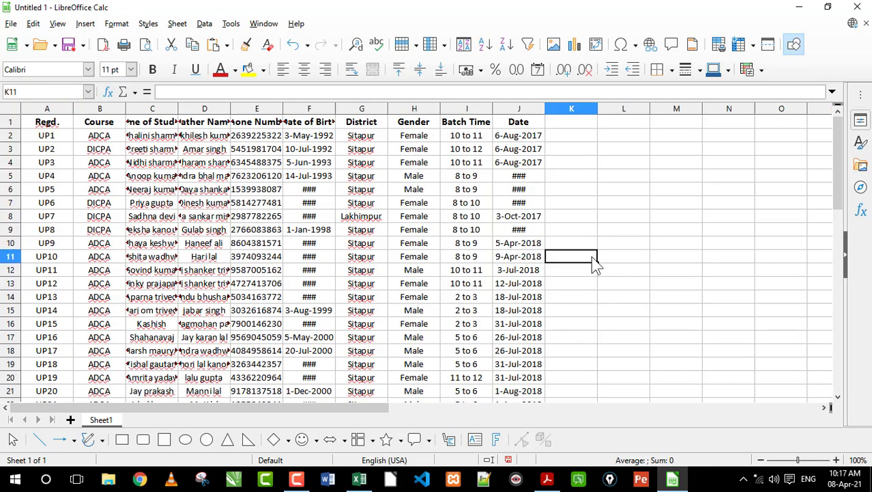
pyautogui.click(308, 193)
# Auto-fit the width of all columns in the sheet to their contents.
pyautogui.click(571, 220)
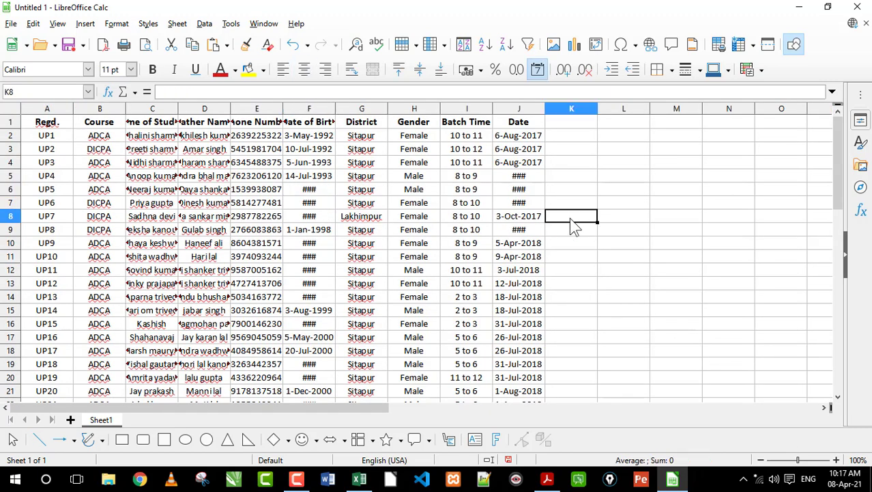
pyautogui.hotkey('ctrl', 'a')
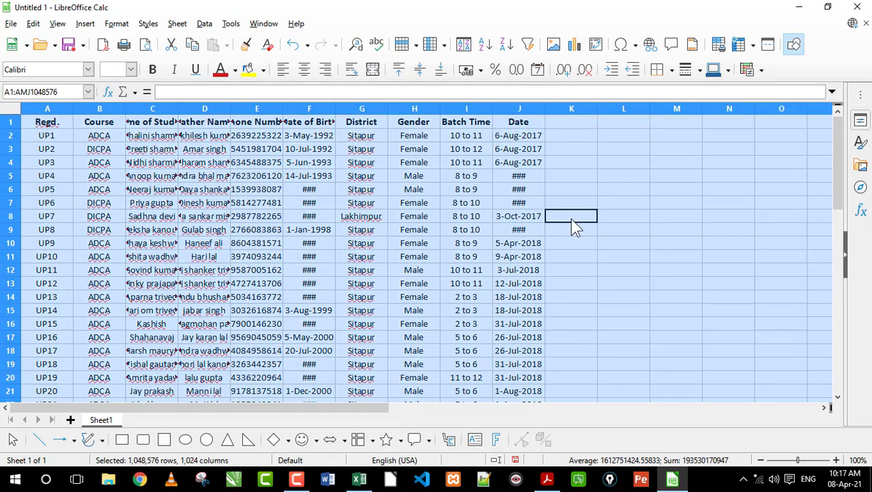
pyautogui.doubleClick(388, 109)
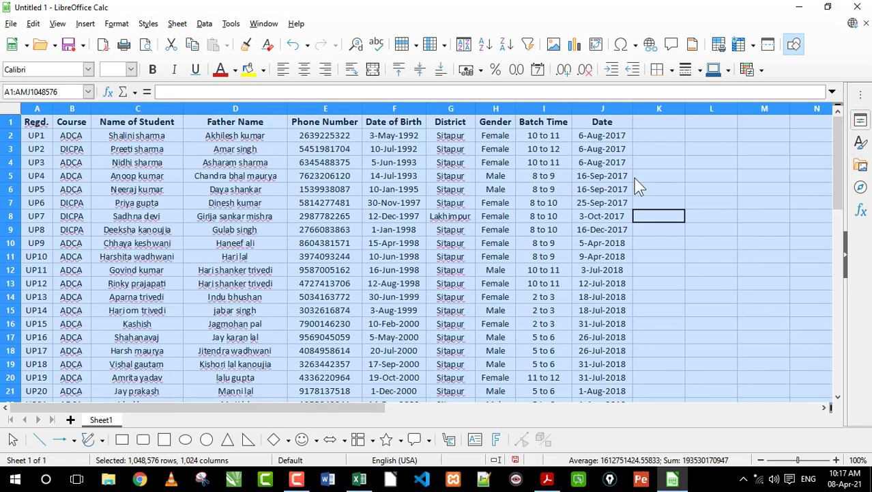
pyautogui.click(635, 178)
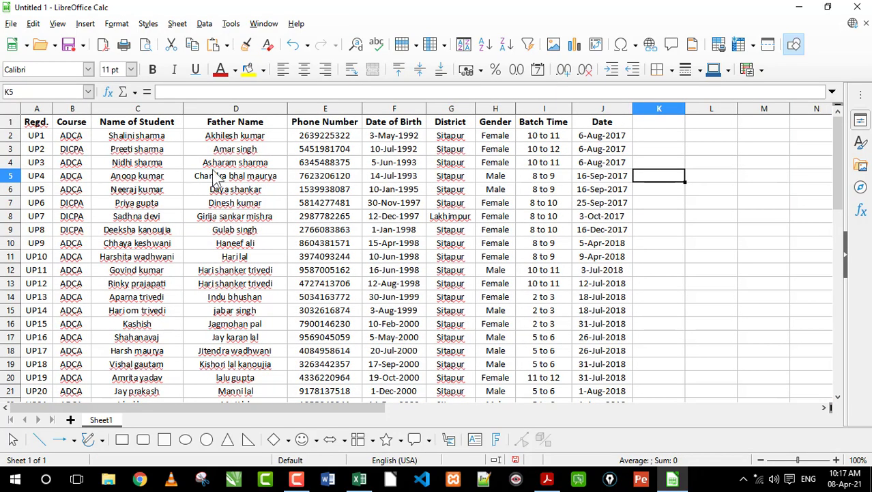
# Try extending the Regd. number series from A2 down to A14, and undo the fill.
pyautogui.scroll(-12, 215, 176)
pyautogui.scroll(12, 215, 176)
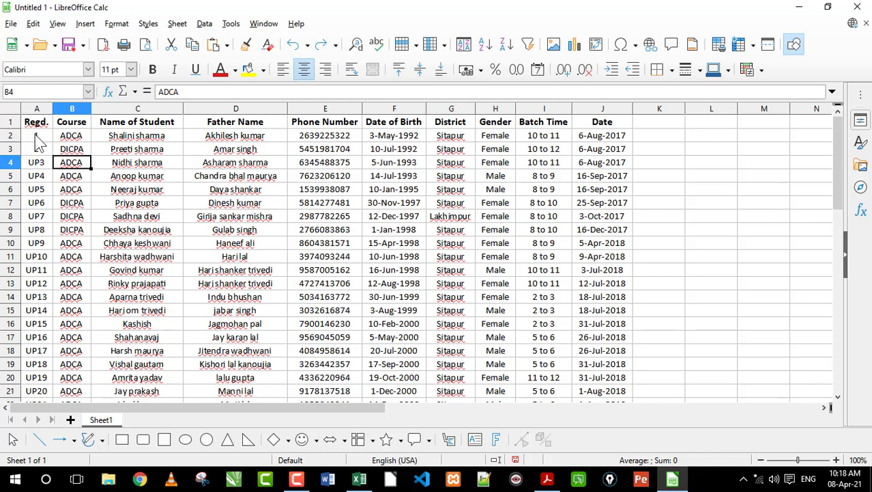
pyautogui.click(35, 135)
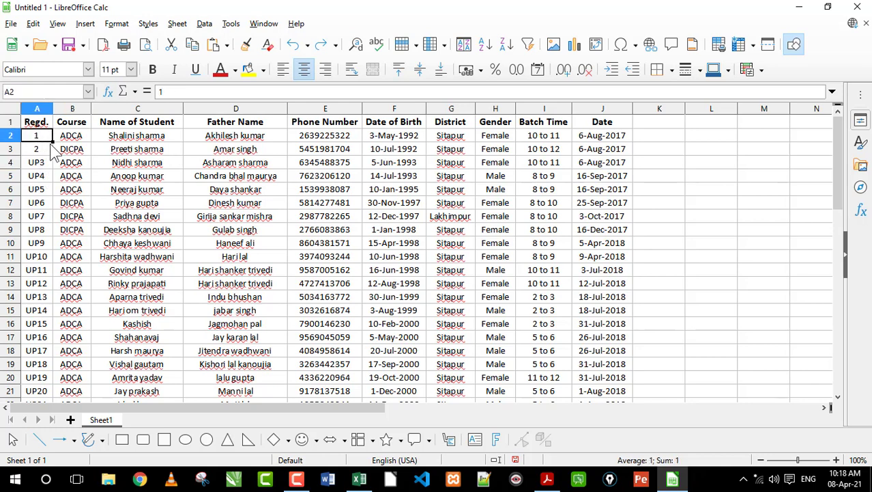
pyautogui.moveTo(52, 142); pyautogui.dragTo(38, 307)
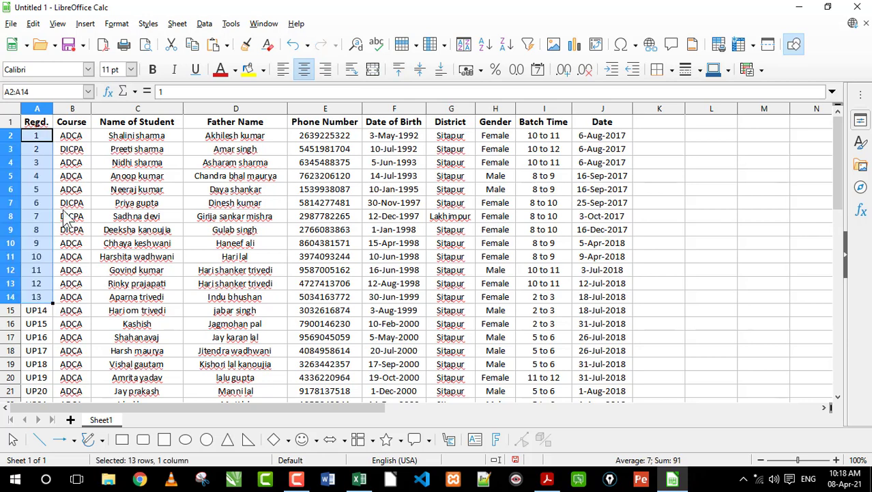
pyautogui.hotkey('ctrl', 'z')
pyautogui.click(75, 178)
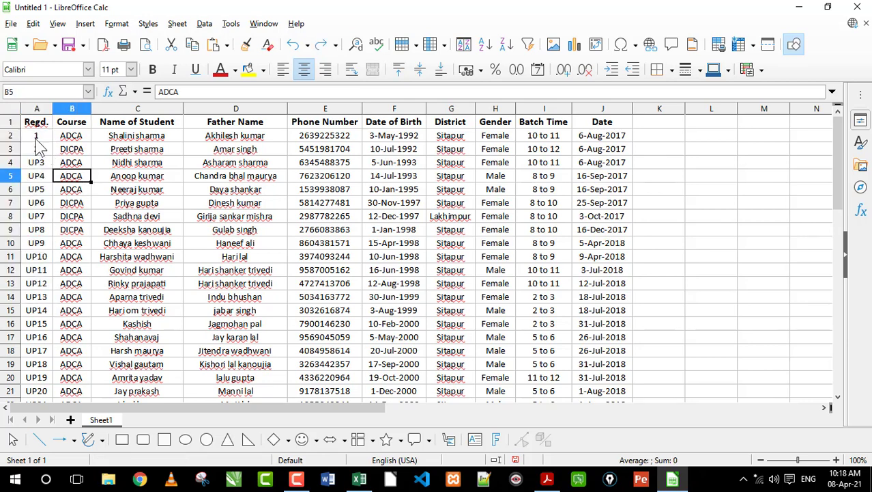
# AutoFill the Regd. column with the number series from A2 down to the last student record in A41.
pyautogui.click(42, 140)
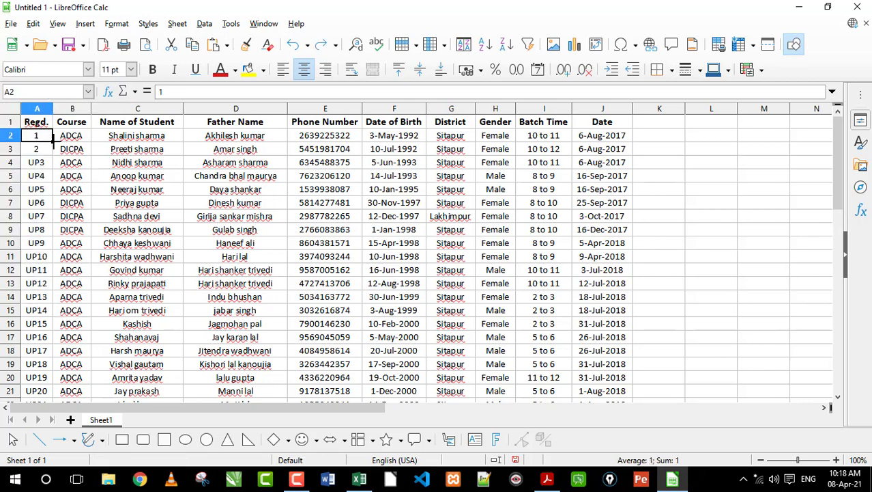
pyautogui.doubleClick(52, 142)
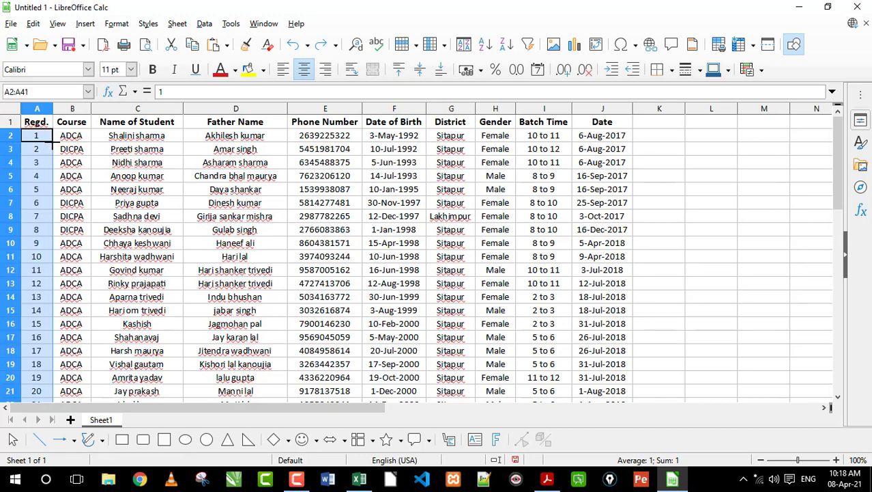
pyautogui.scroll(-7, 66, 171)
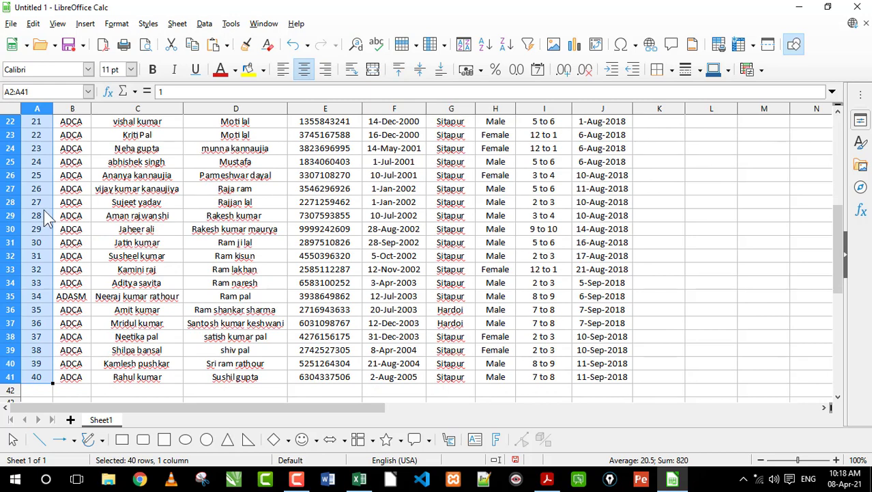
pyautogui.moveTo(69, 381); pyautogui.dragTo(133, 384)
pyautogui.click(32, 378)
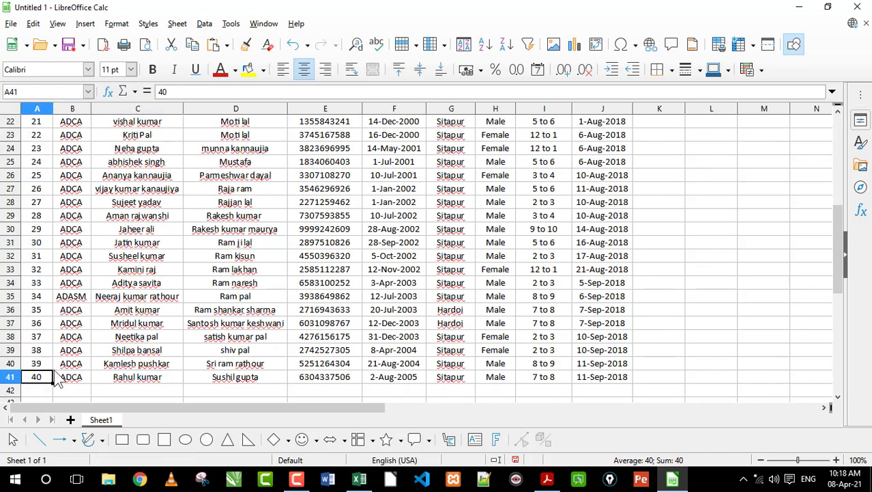
# Enter 1 in the empty cell B50 below the student records and clear it again.
pyautogui.scroll(-4, 99, 342)
pyautogui.click(66, 318)
pyautogui.write('1')
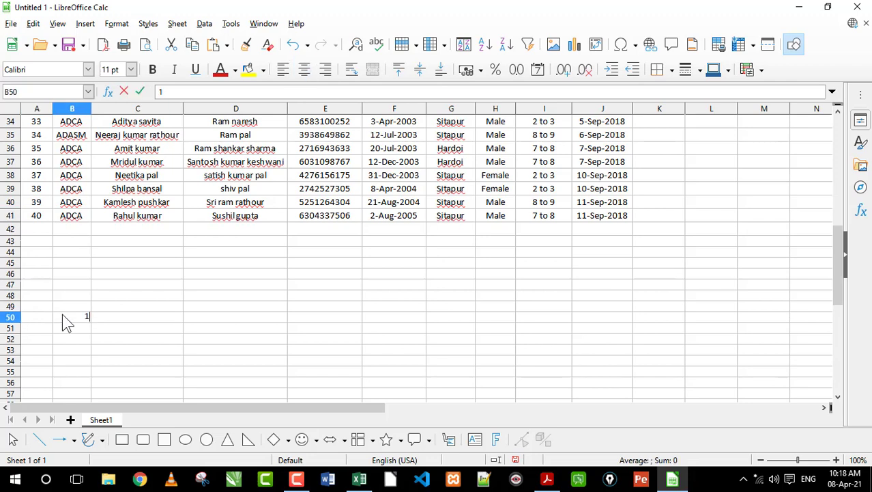
pyautogui.press('Return')
pyautogui.click(62, 318)
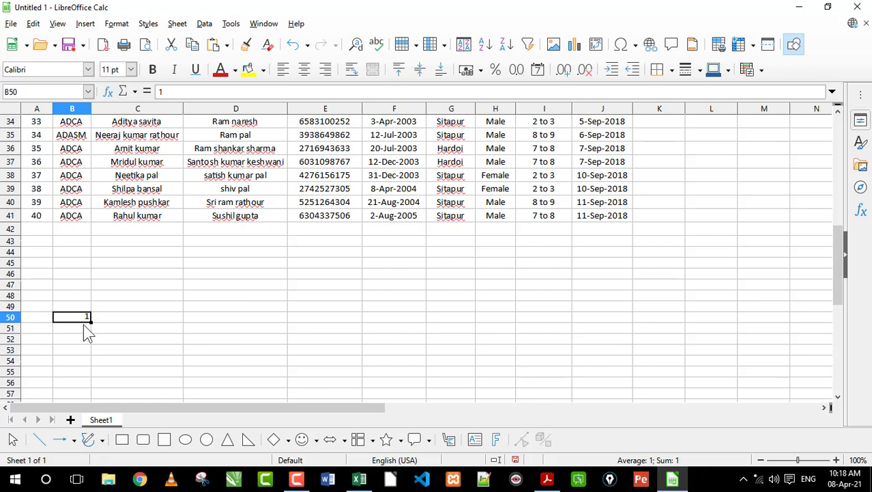
pyautogui.press('Delete')
pyautogui.scroll(10, 68, 273)
pyautogui.scroll(1, 55, 204)
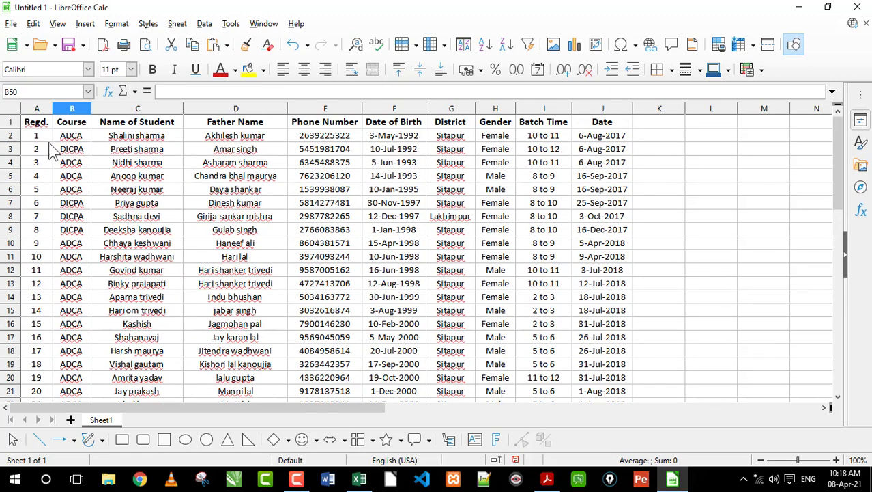
# Sort the student records in ascending order by the Name of Student column.
pyautogui.click(49, 137)
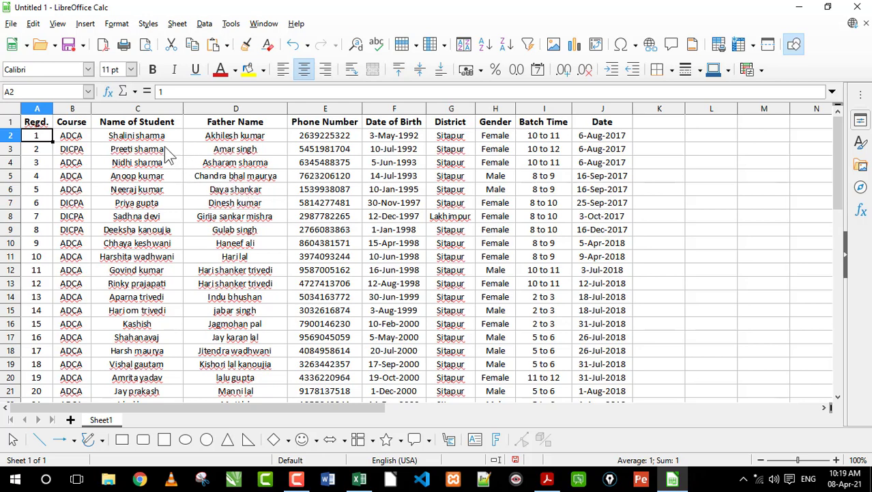
pyautogui.moveTo(140, 137)
pyautogui.mouseDown()
pyautogui.moveTo(131, 259)
pyautogui.moveTo(139, 139)
pyautogui.mouseUp()
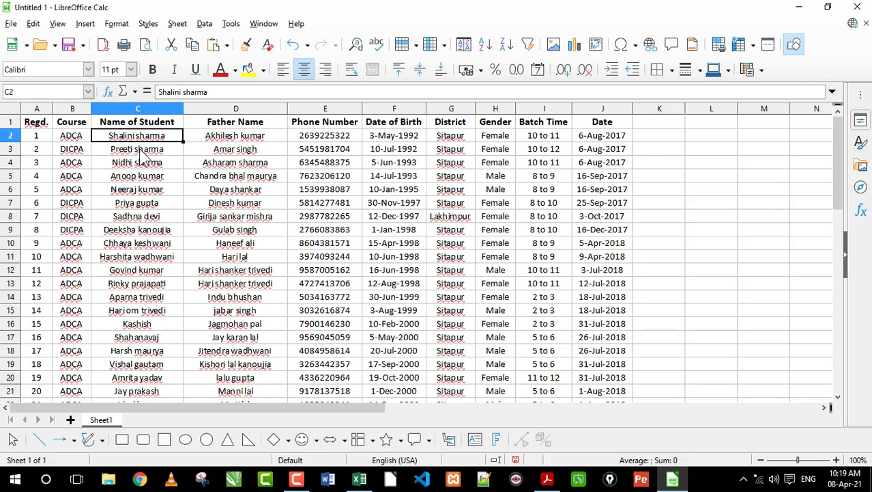
pyautogui.press('Up')
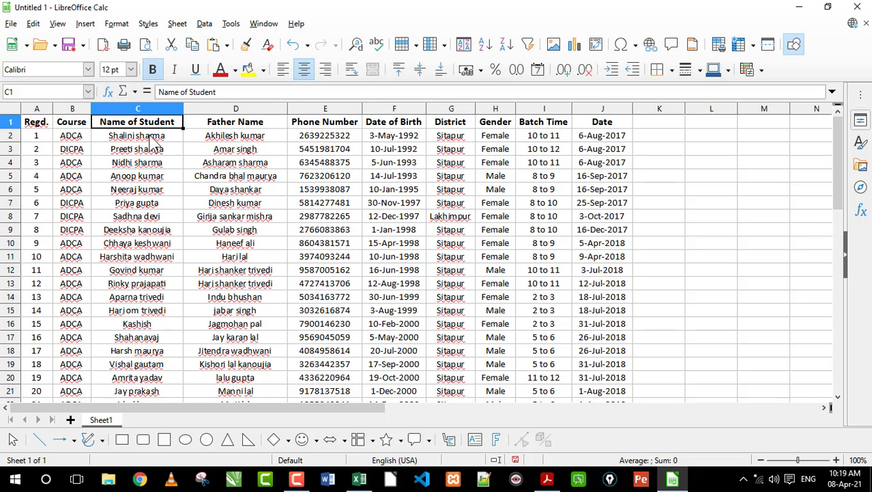
pyautogui.press('Down')
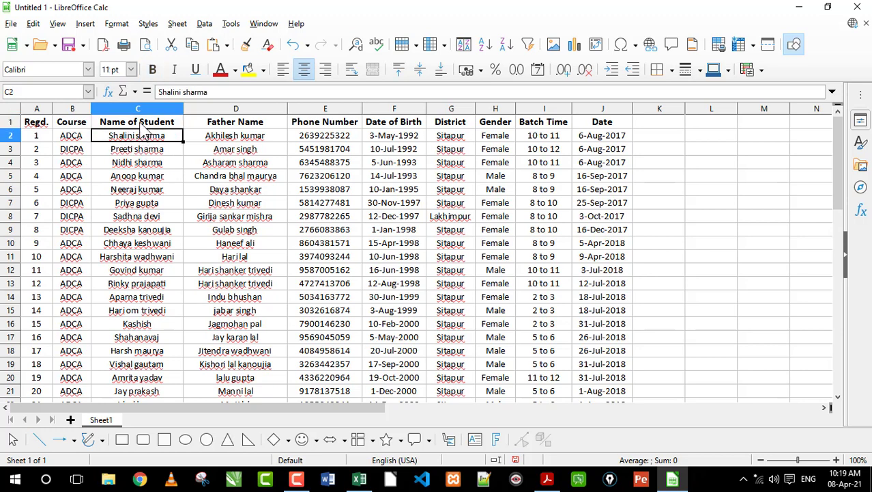
pyautogui.click(147, 194)
pyautogui.click(147, 229)
pyautogui.click(156, 174)
pyautogui.click(145, 194)
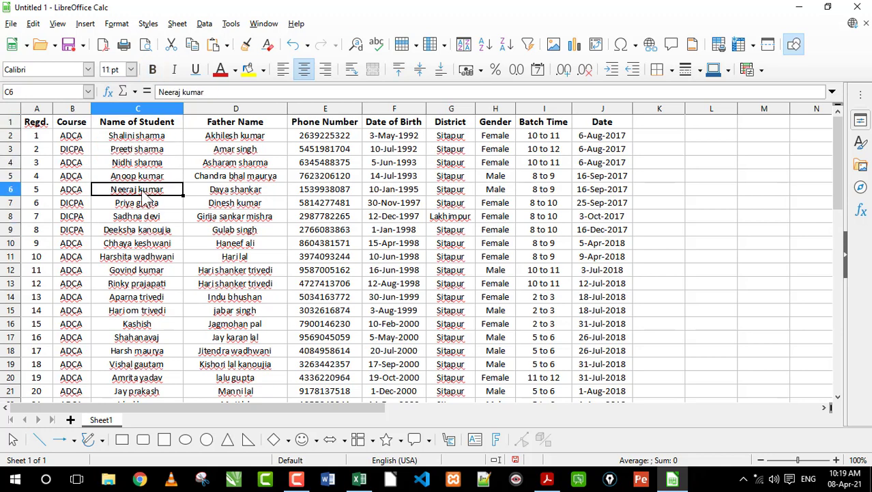
pyautogui.click(486, 42)
pyautogui.click(138, 177)
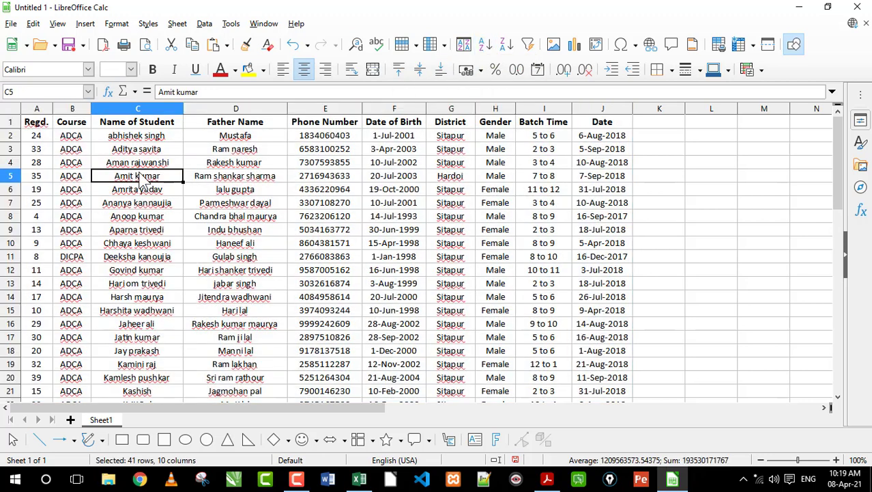
# Sort the student records in descending order by Name of Student and check the order from the first to the last record.
pyautogui.click(125, 135)
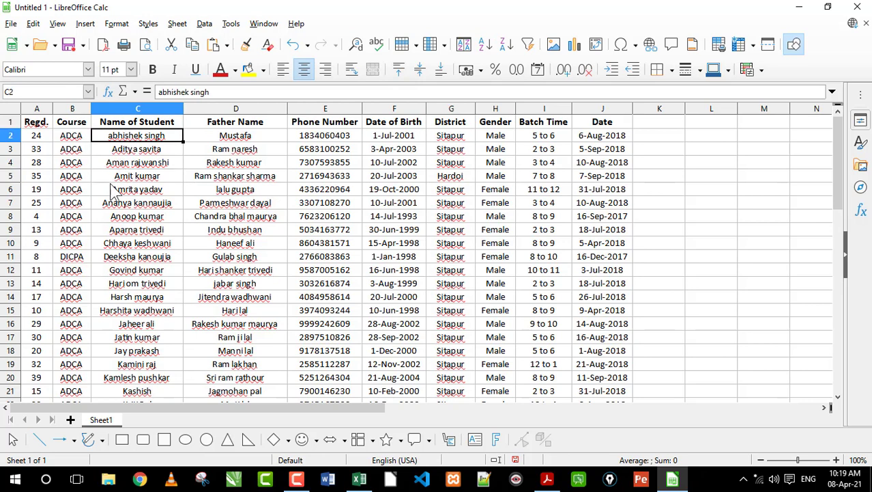
pyautogui.click(111, 247)
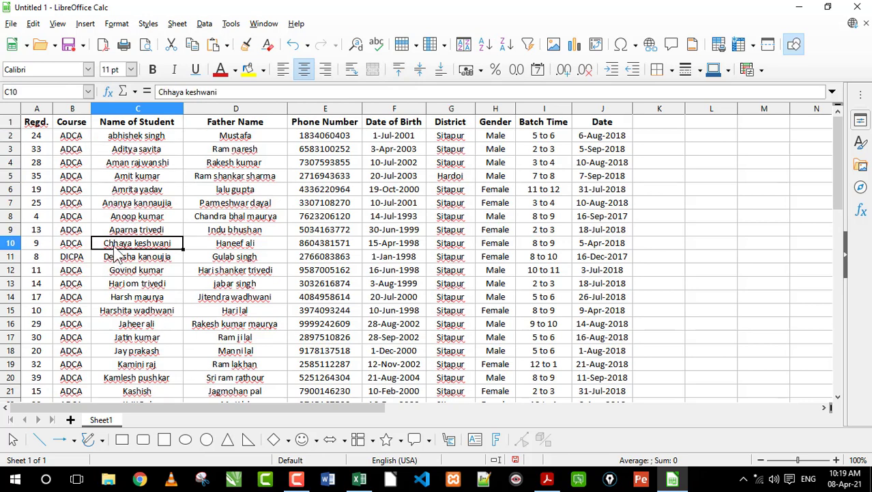
pyautogui.click(140, 216)
pyautogui.click(144, 140)
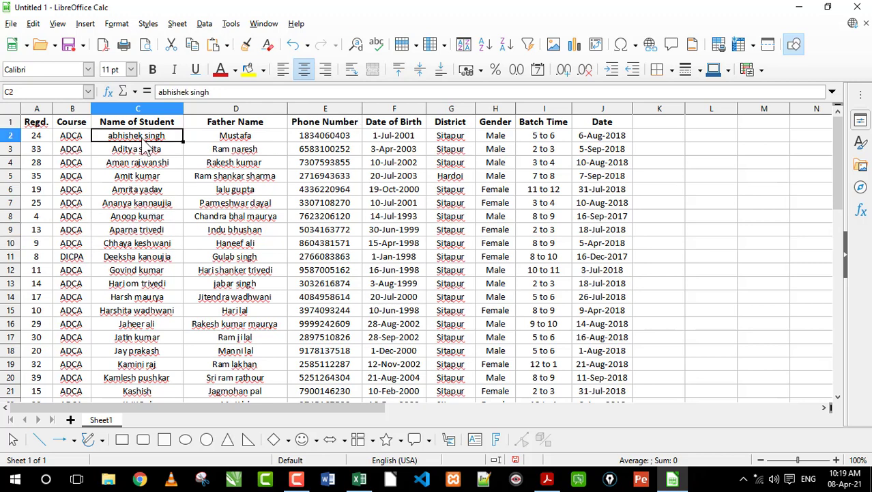
pyautogui.click(506, 46)
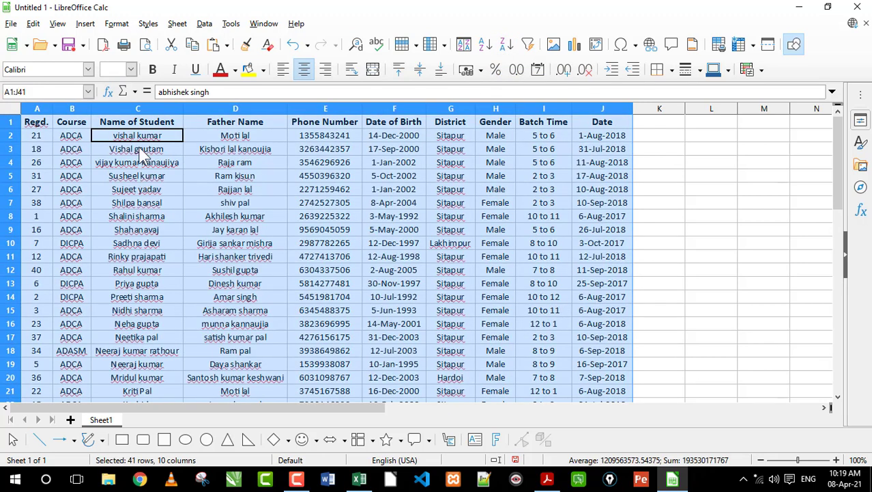
pyautogui.click(141, 151)
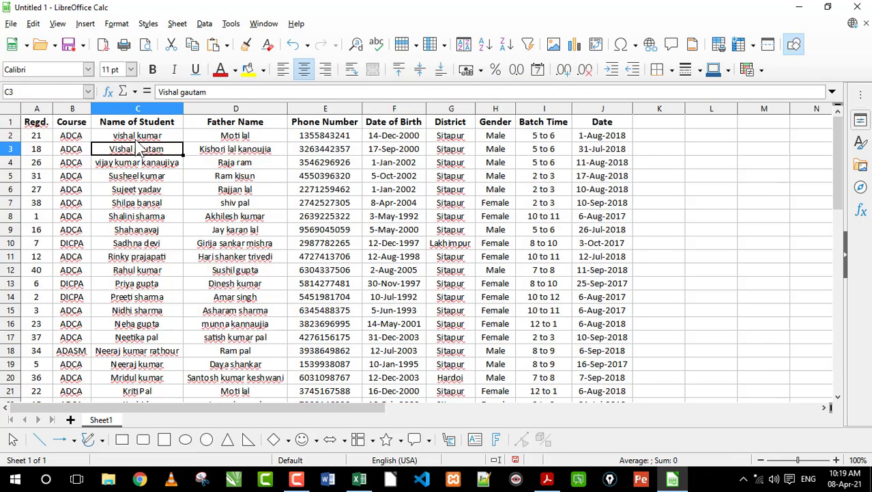
pyautogui.press('Up')
pyautogui.scroll(-8, 152, 226)
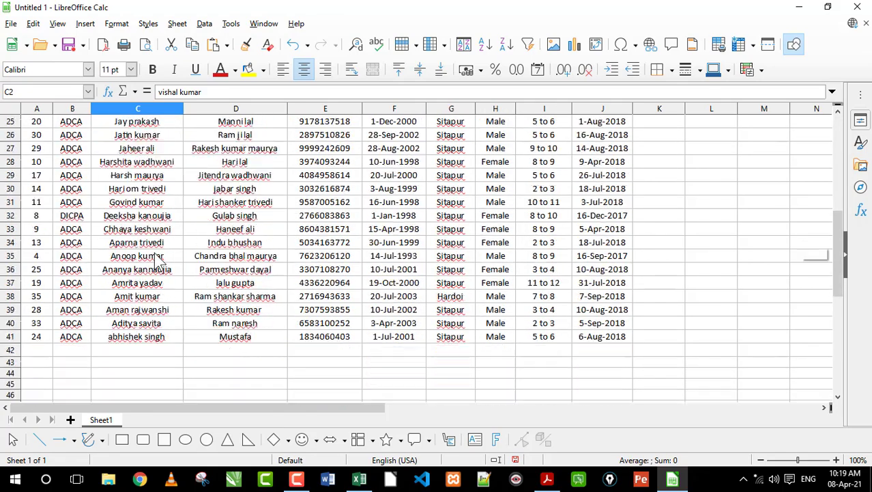
pyautogui.click(120, 337)
pyautogui.scroll(8, 119, 292)
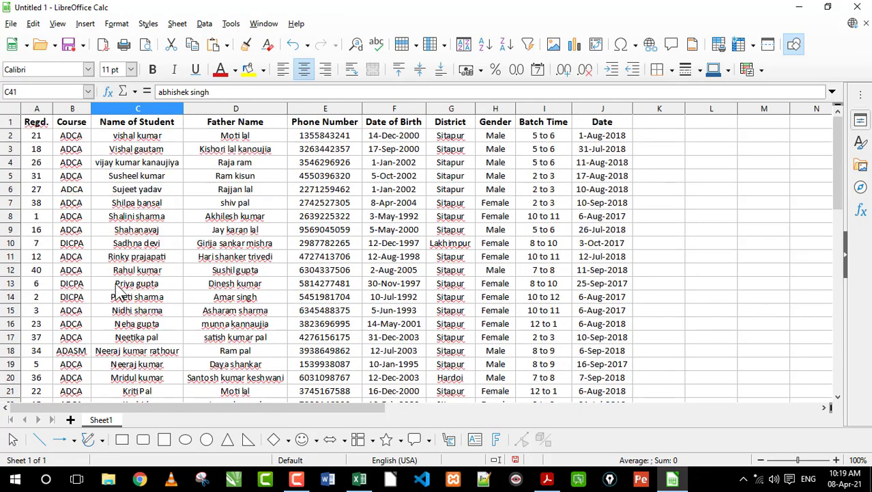
pyautogui.click(142, 138)
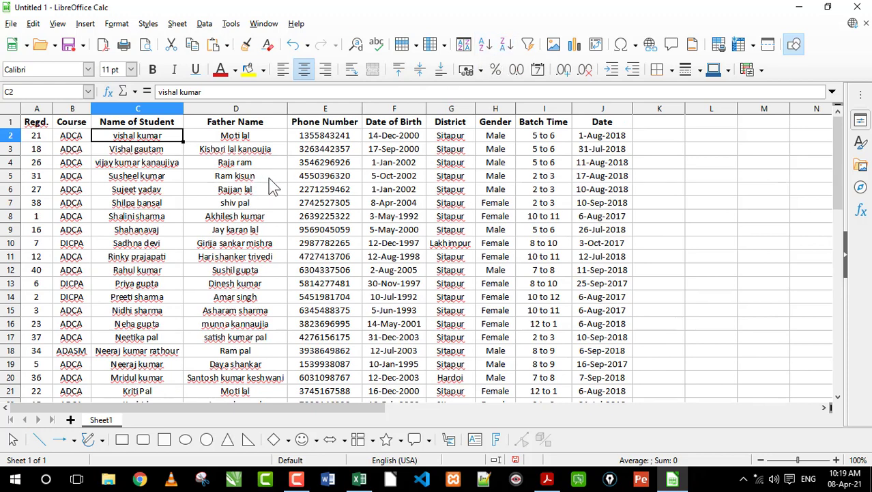
# Sort the student records in ascending order by the Gender column and check the grouping of the Female and Male rows.
pyautogui.click(493, 140)
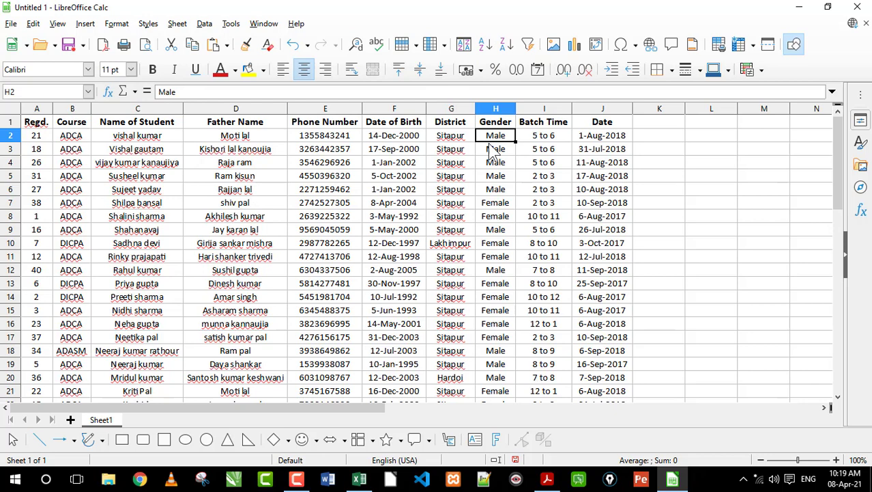
pyautogui.click(487, 46)
pyautogui.click(474, 176)
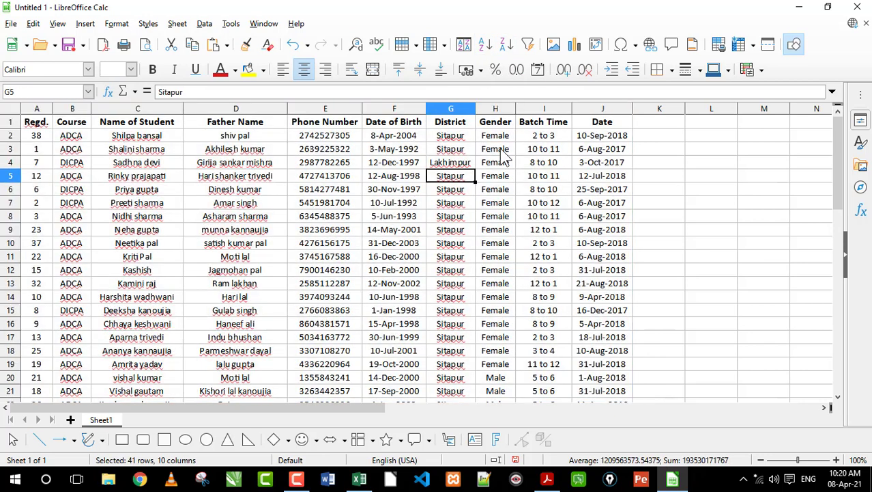
pyautogui.moveTo(498, 137); pyautogui.dragTo(506, 361)
pyautogui.scroll(-3, 503, 307)
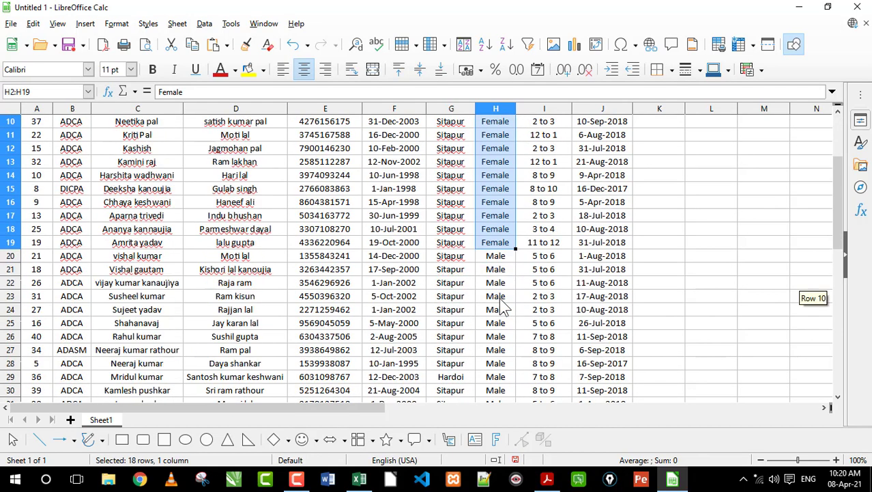
pyautogui.scroll(-1, 499, 304)
pyautogui.scroll(4, 488, 287)
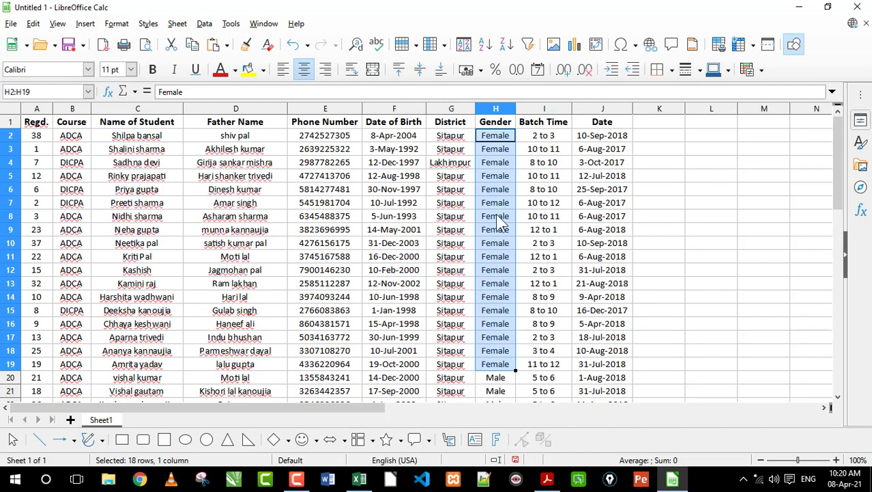
pyautogui.click(504, 148)
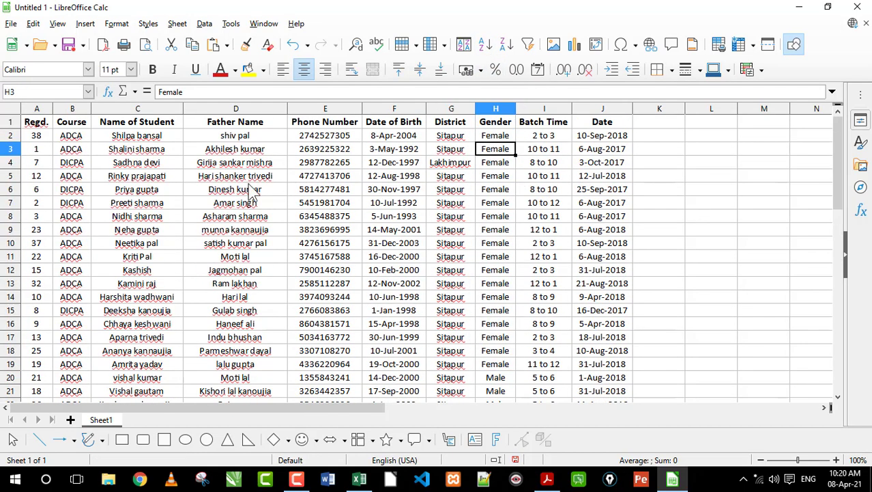
# Sort the student records back into ascending order by the Regd. column.
pyautogui.click(41, 135)
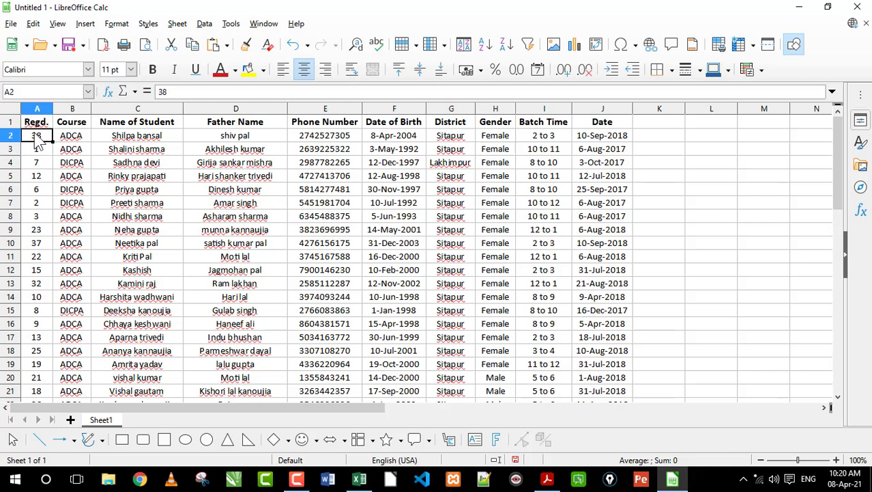
pyautogui.click(36, 122)
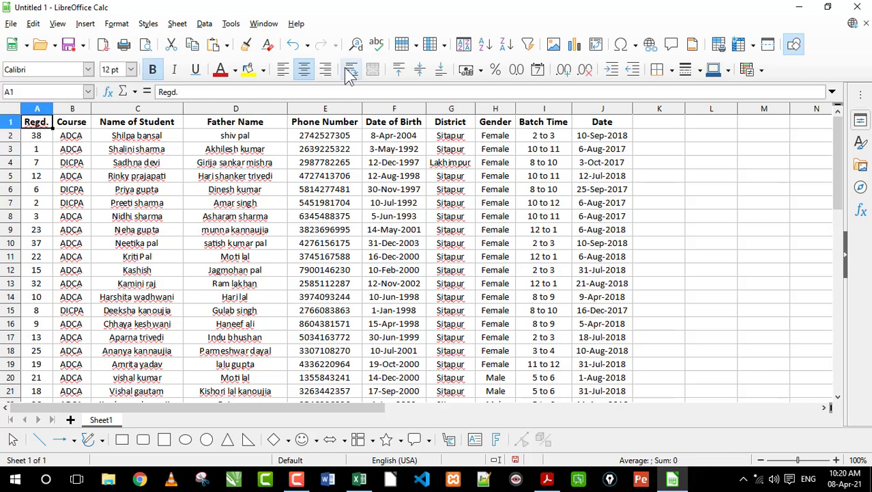
pyautogui.click(485, 46)
pyautogui.click(72, 151)
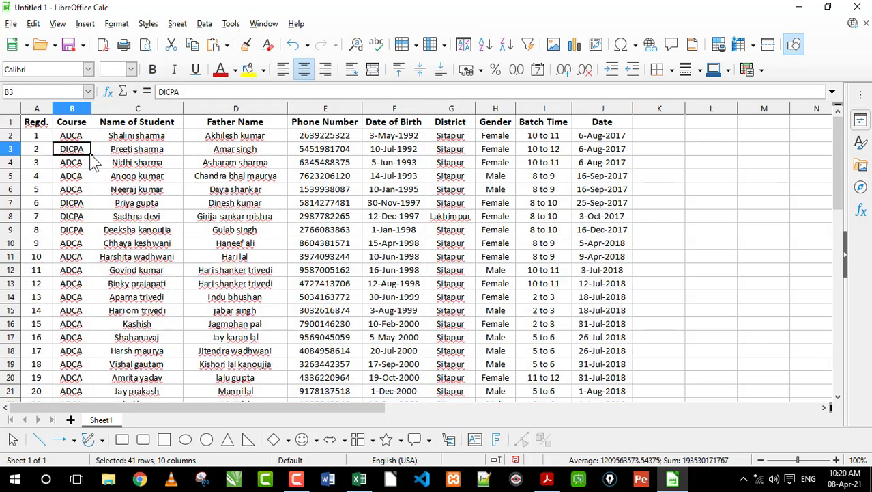
pyautogui.click(39, 136)
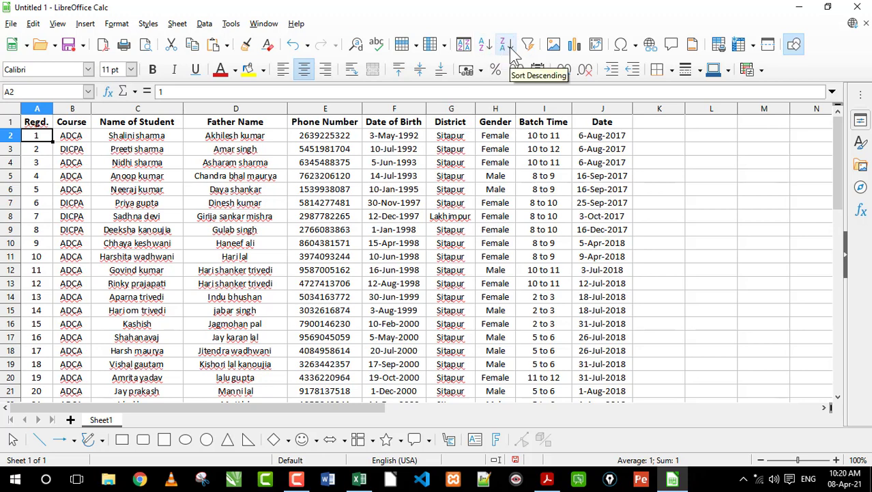
pyautogui.click(130, 167)
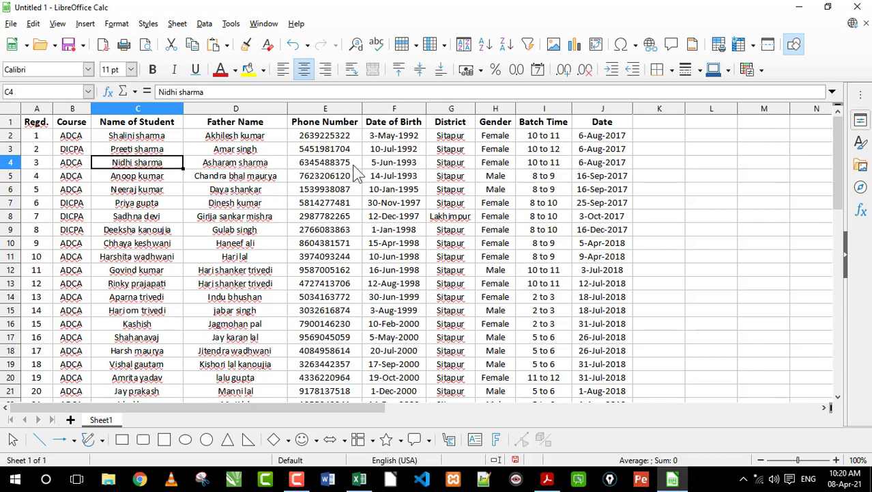
pyautogui.click(508, 166)
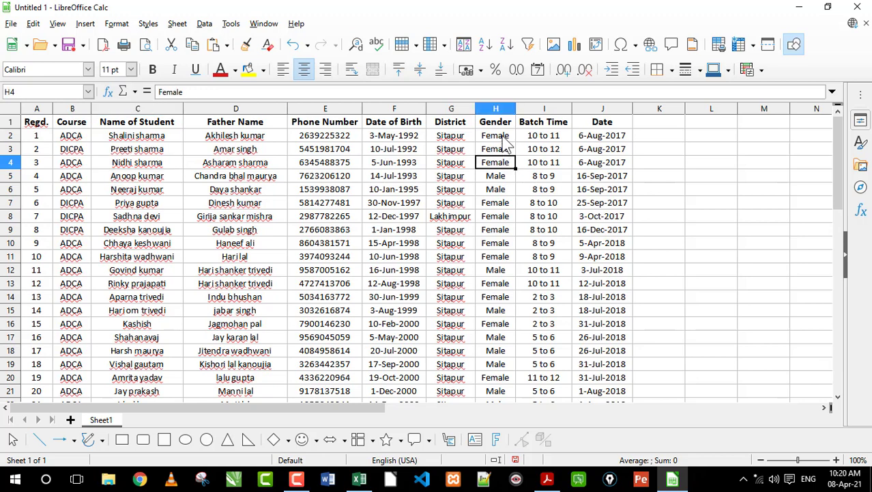
pyautogui.moveTo(505, 137); pyautogui.dragTo(497, 242)
pyautogui.click(501, 194)
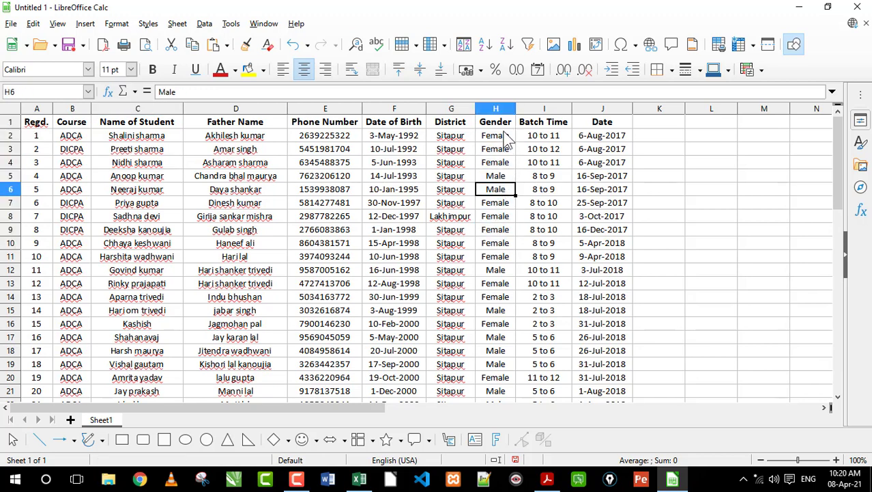
pyautogui.click(499, 124)
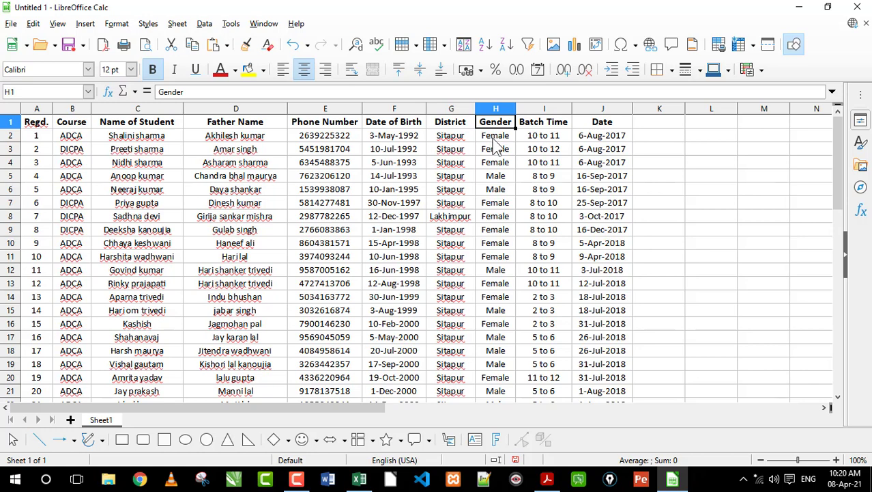
pyautogui.click(496, 140)
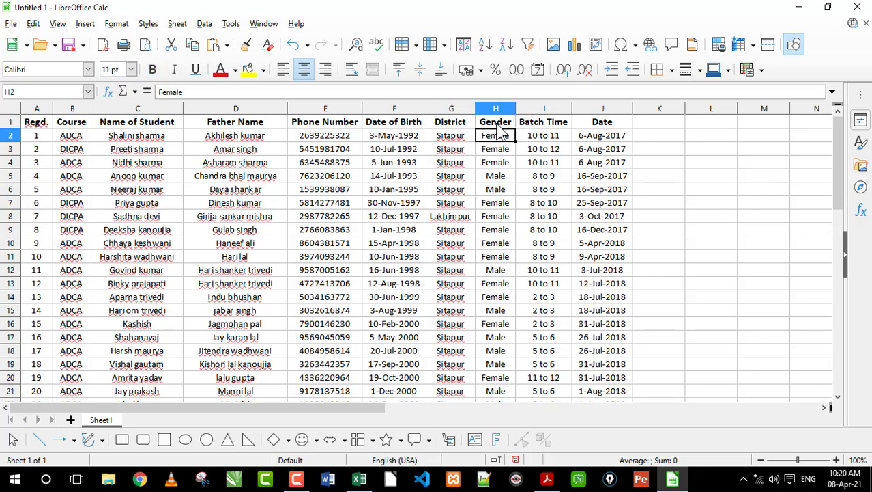
# Turn on AutoFilter for the header row of the student records table, starting from the Gender heading.
pyautogui.click(497, 121)
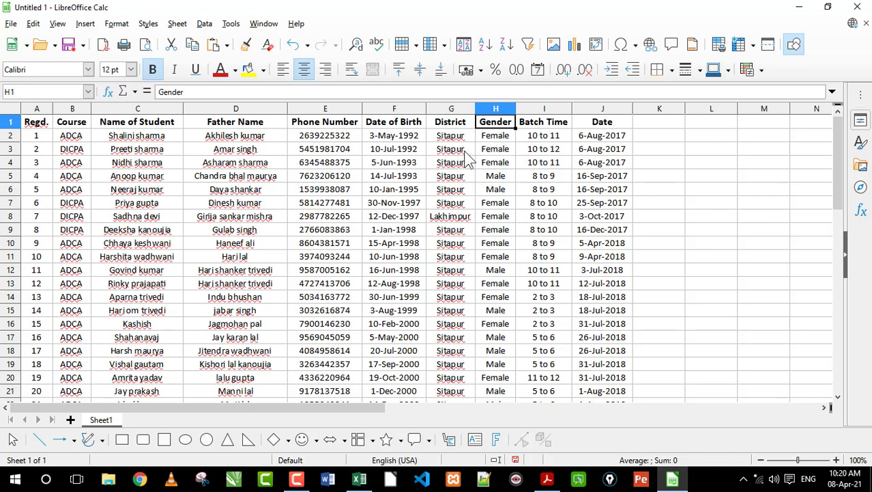
pyautogui.click(530, 45)
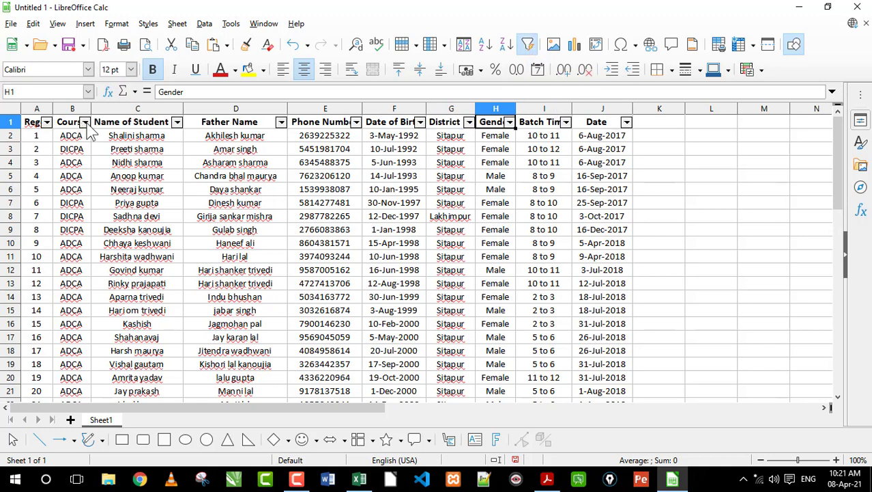
pyautogui.click(85, 122)
pyautogui.click(176, 123)
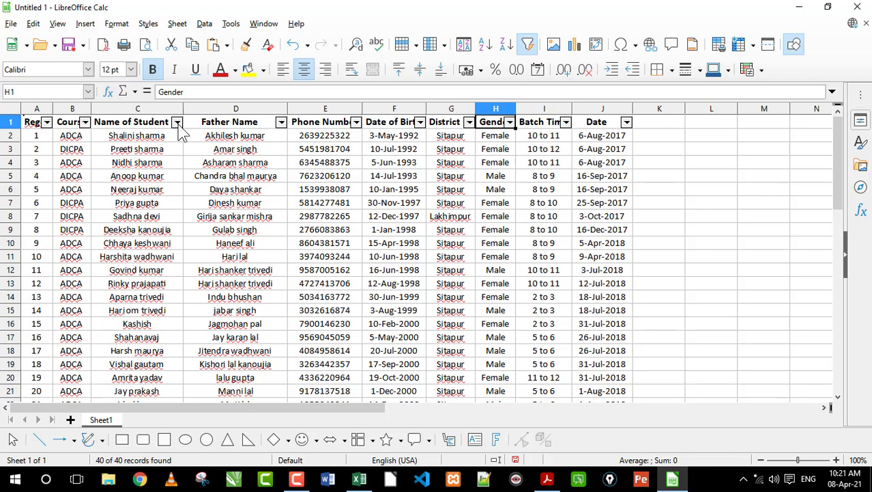
pyautogui.click(281, 122)
pyautogui.click(480, 162)
pyautogui.click(503, 171)
pyautogui.press('Up')
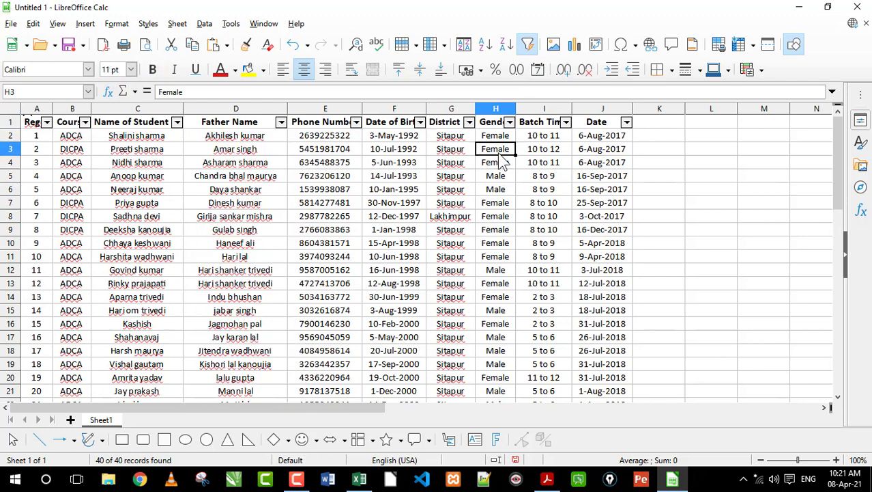
# Filter the Gender column to show only the Male records and look through the filtered rows.
pyautogui.press('Up')
pyautogui.press('Up')
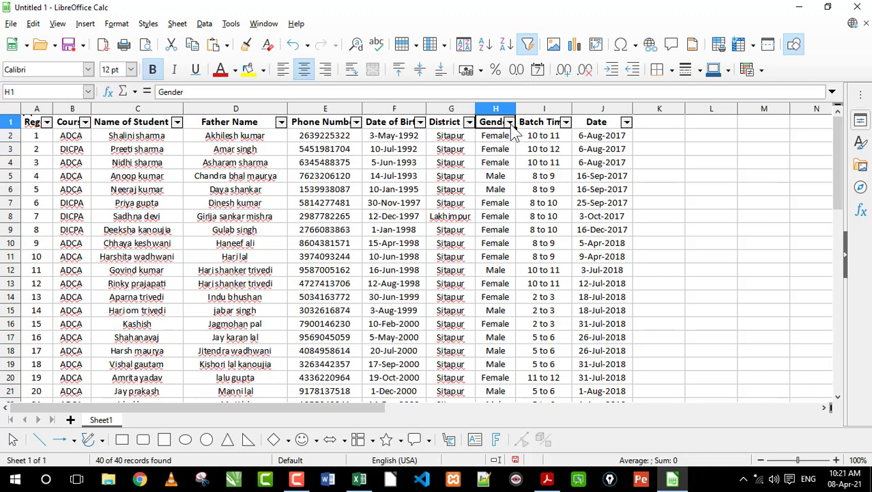
pyautogui.click(509, 123)
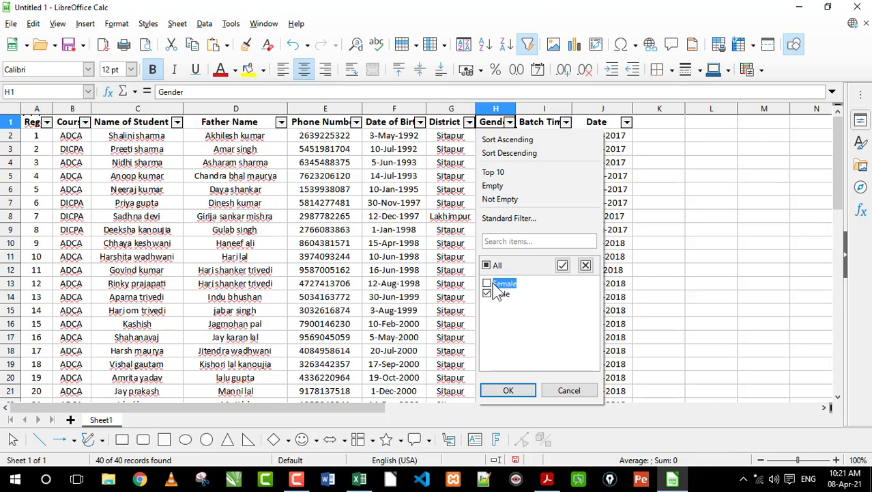
pyautogui.click(510, 390)
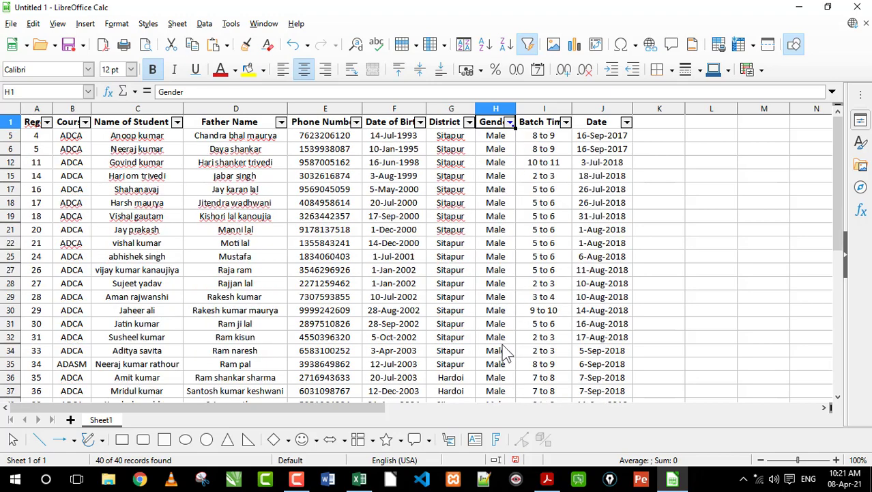
pyautogui.click(504, 216)
pyautogui.scroll(-3, 505, 186)
pyautogui.scroll(3, 507, 184)
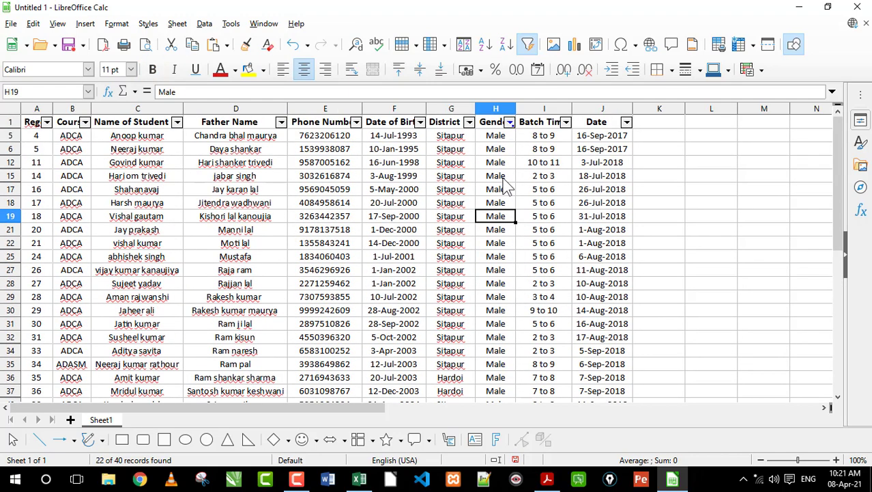
# Include Female again in the Gender filter so that records of both genders are listed.
pyautogui.click(510, 123)
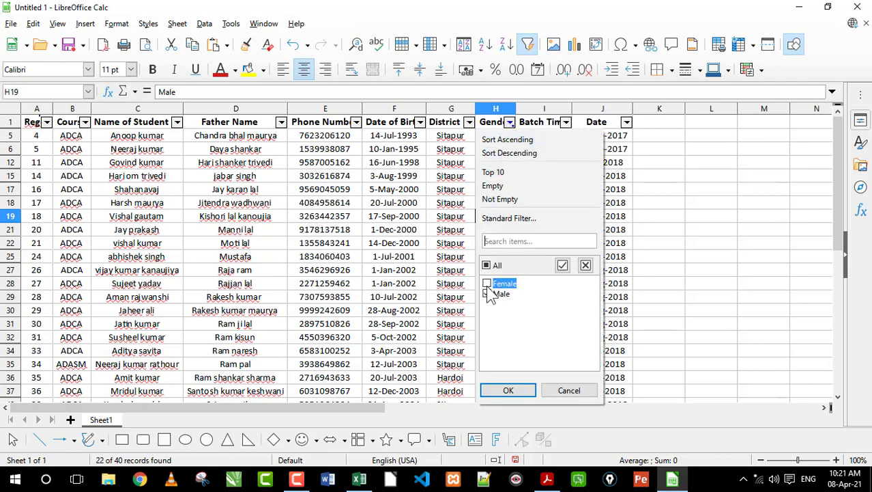
pyautogui.click(486, 284)
pyautogui.click(508, 390)
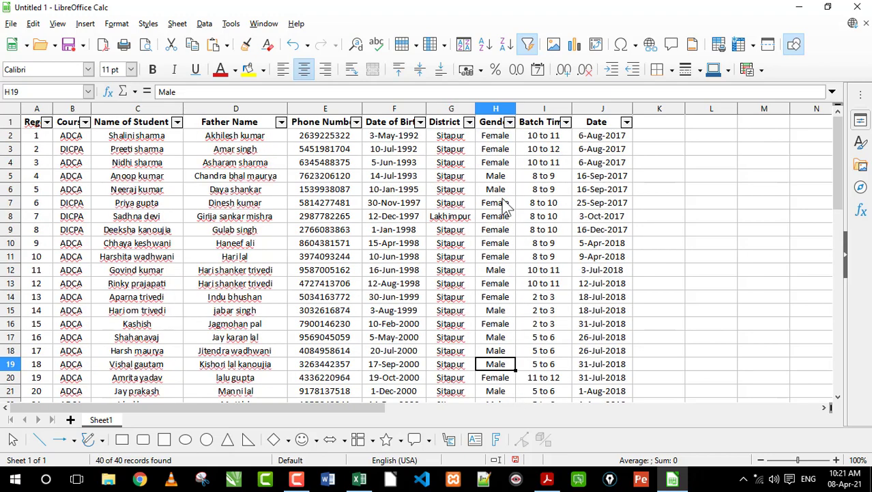
pyautogui.scroll(-2, 505, 202)
pyautogui.scroll(2, 505, 201)
# Filter the Gender column to show only the Female records by excluding Male.
pyautogui.click(510, 122)
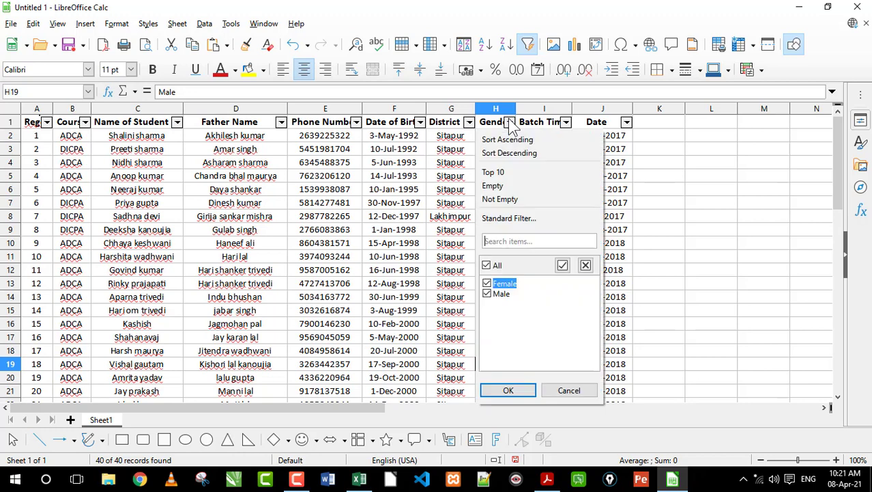
pyautogui.click(488, 293)
pyautogui.click(504, 391)
pyautogui.click(508, 191)
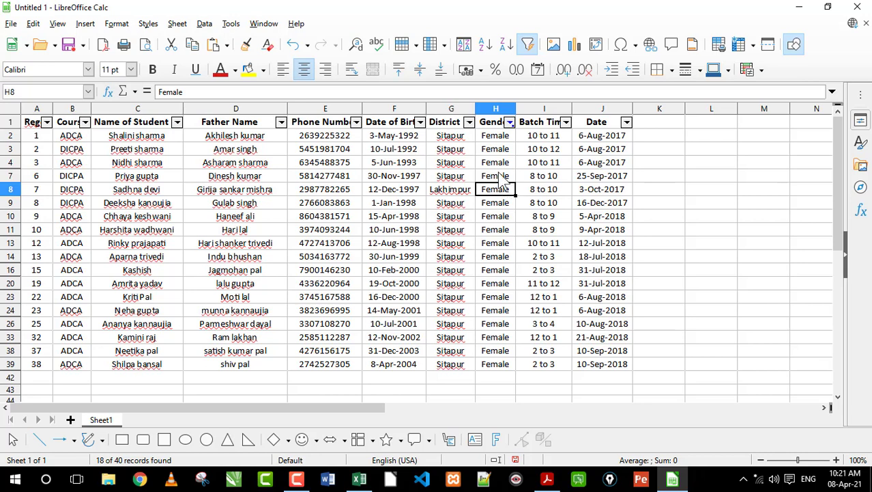
pyautogui.click(501, 164)
# Switch the Gender filter from Female to Male and check the Course and Gender entries of the filtered rows.
pyautogui.click(510, 122)
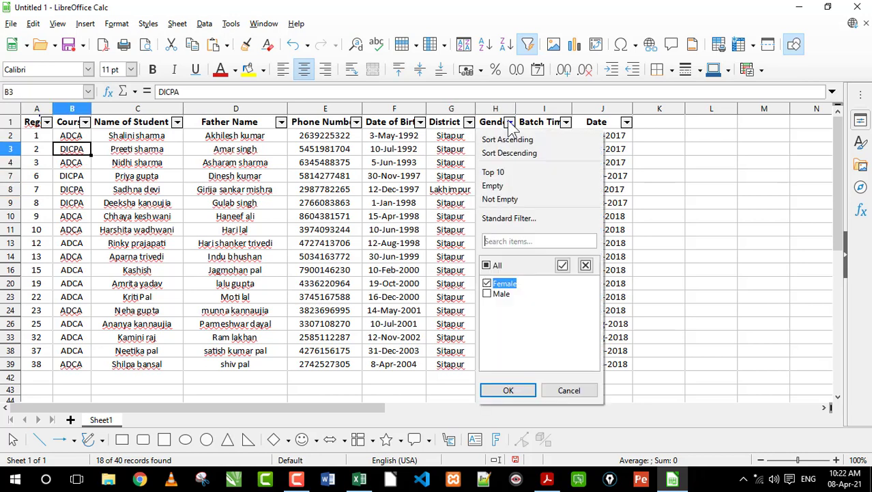
pyautogui.click(487, 292)
pyautogui.click(486, 284)
pyautogui.click(508, 390)
pyautogui.click(502, 177)
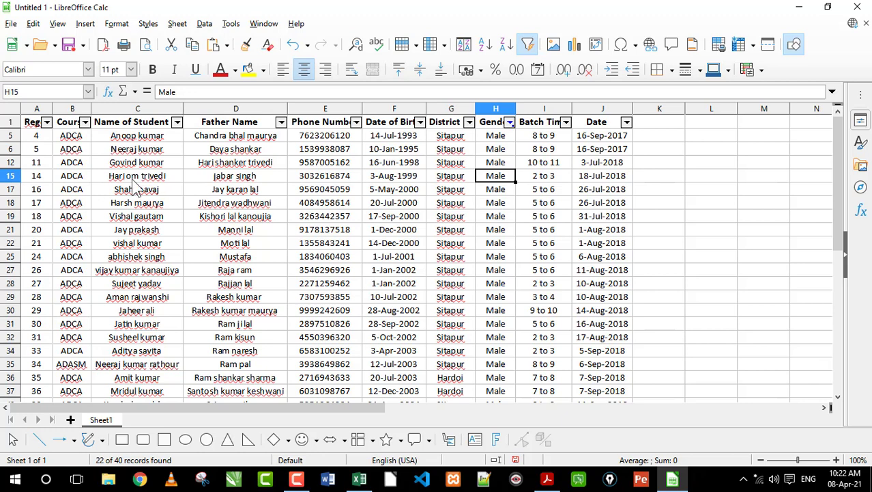
pyautogui.click(86, 178)
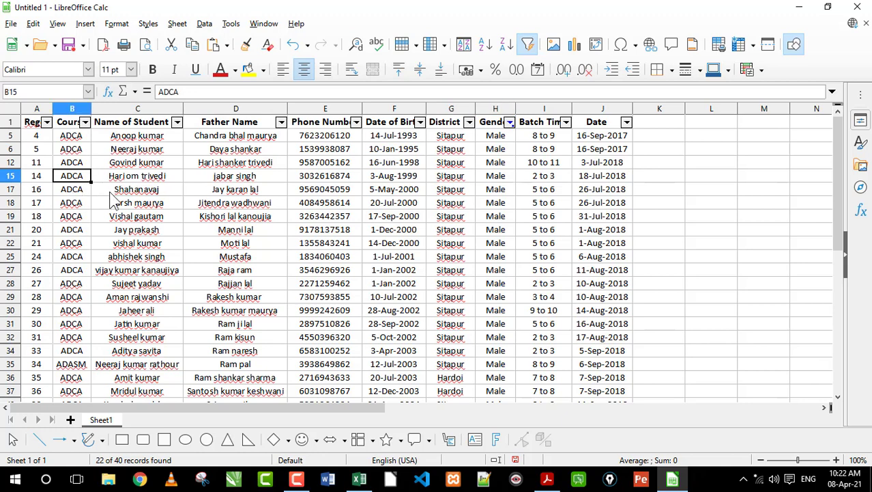
pyautogui.scroll(-1, 115, 199)
pyautogui.scroll(1, 116, 198)
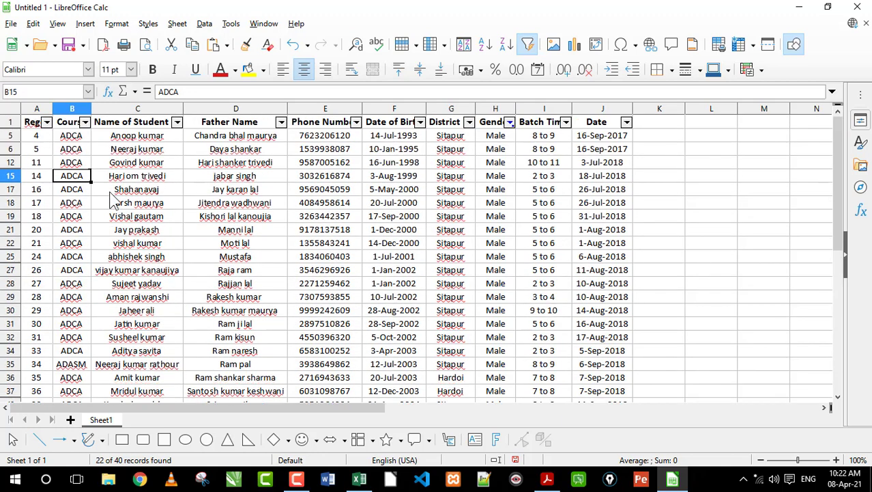
pyautogui.moveTo(494, 137); pyautogui.dragTo(490, 250)
# Filter the Course column to ADCA by excluding ADASM, and review the remaining Male records down to the last row.
pyautogui.click(75, 162)
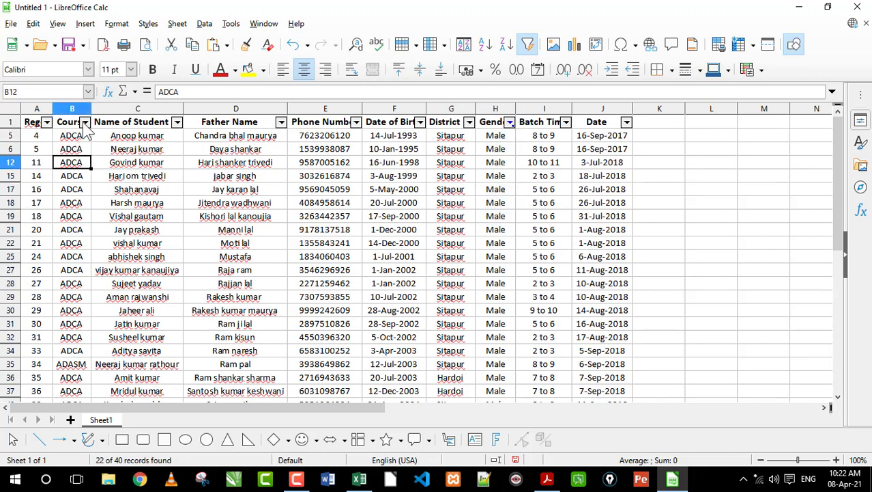
pyautogui.click(85, 122)
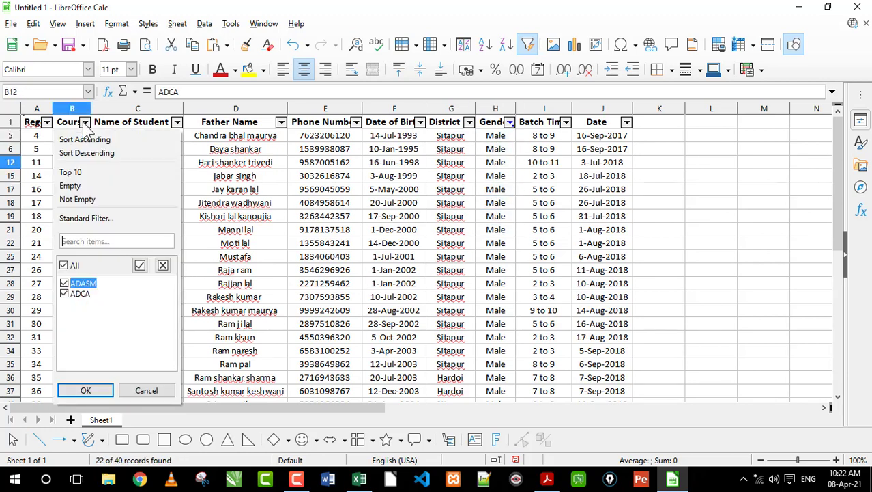
pyautogui.click(64, 284)
pyautogui.click(85, 389)
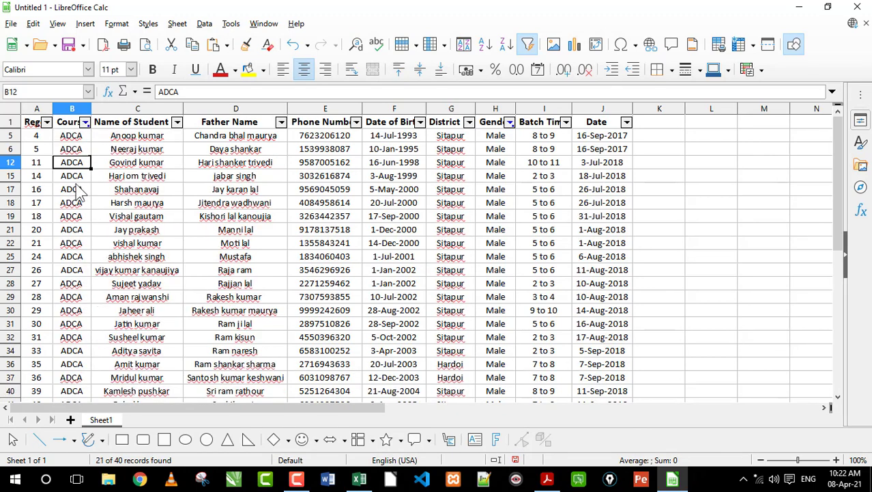
pyautogui.scroll(-2, 69, 246)
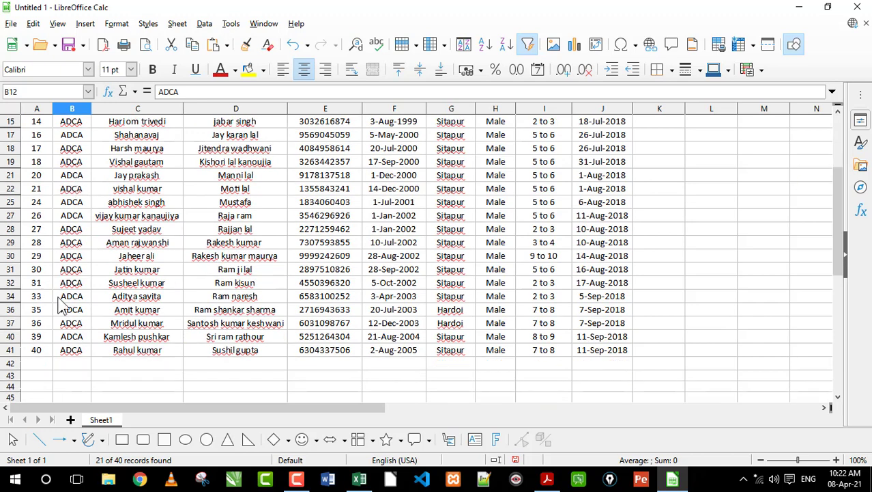
pyautogui.scroll(2, 68, 348)
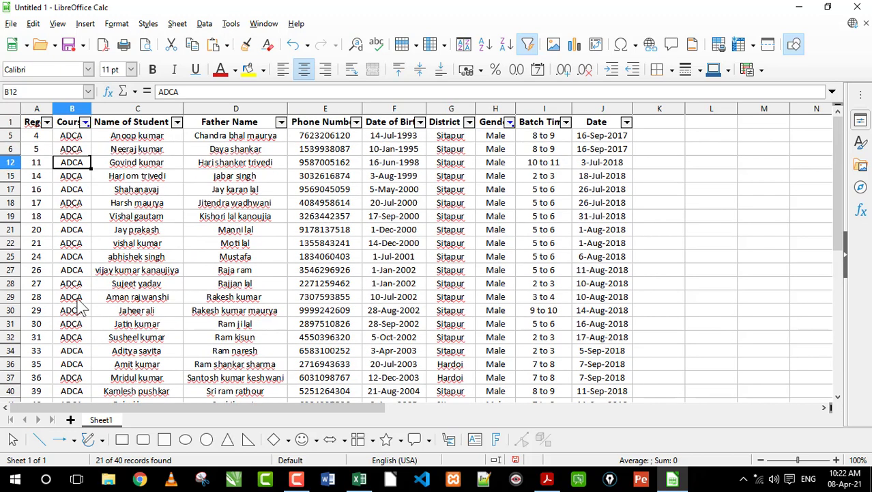
# Switch the Gender filter from Male to Female and highlight the Course entries of the filtered records.
pyautogui.click(502, 164)
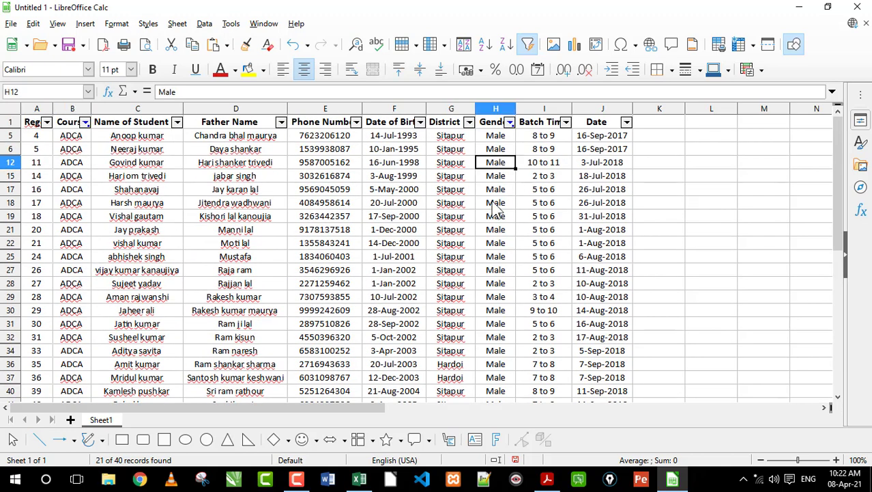
pyautogui.click(509, 124)
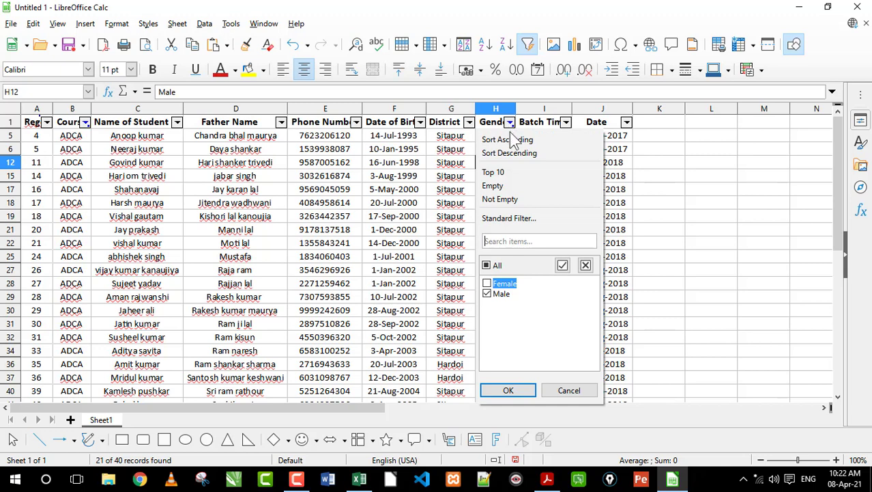
pyautogui.click(487, 294)
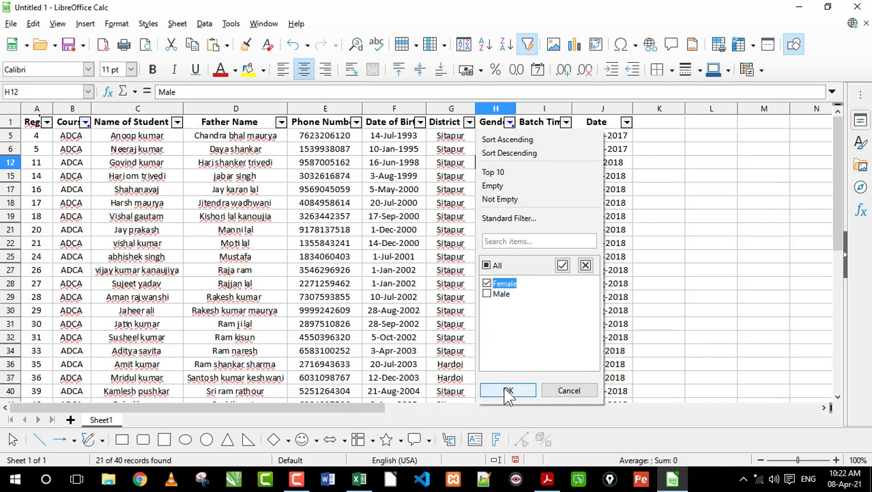
pyautogui.click(508, 390)
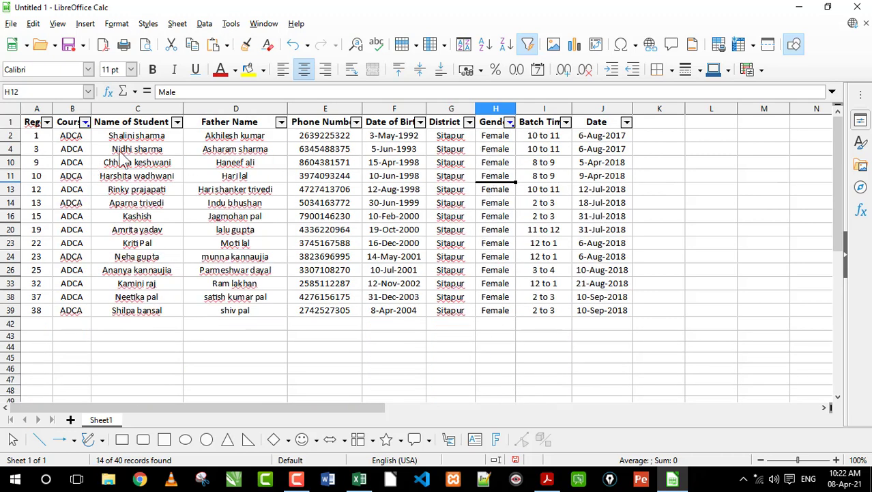
pyautogui.moveTo(72, 135); pyautogui.dragTo(76, 310)
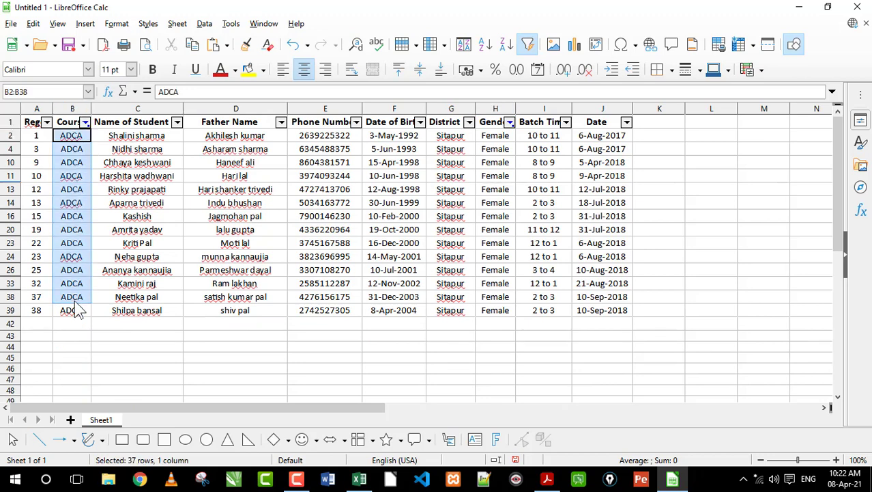
# Switch the Course filter from ADCA to DICPA and check the Course and Gender entries of the filtered rows.
pyautogui.click(85, 203)
pyautogui.click(85, 122)
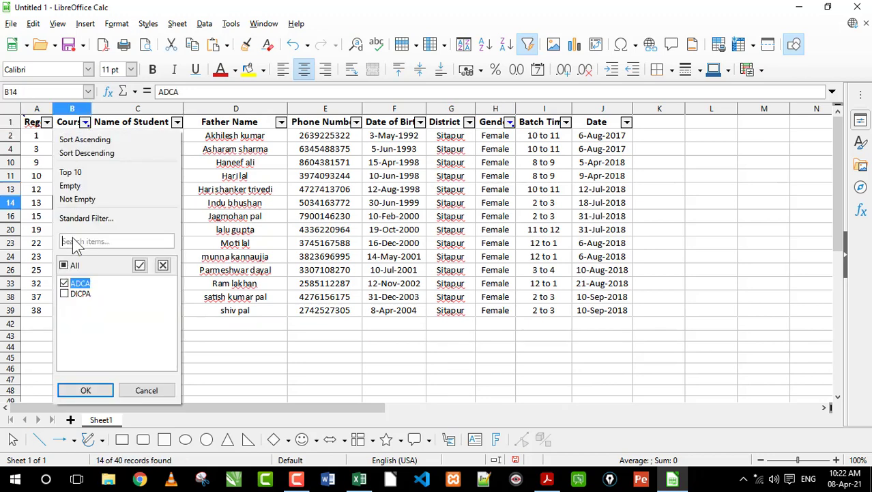
pyautogui.click(64, 293)
pyautogui.click(64, 283)
pyautogui.click(86, 389)
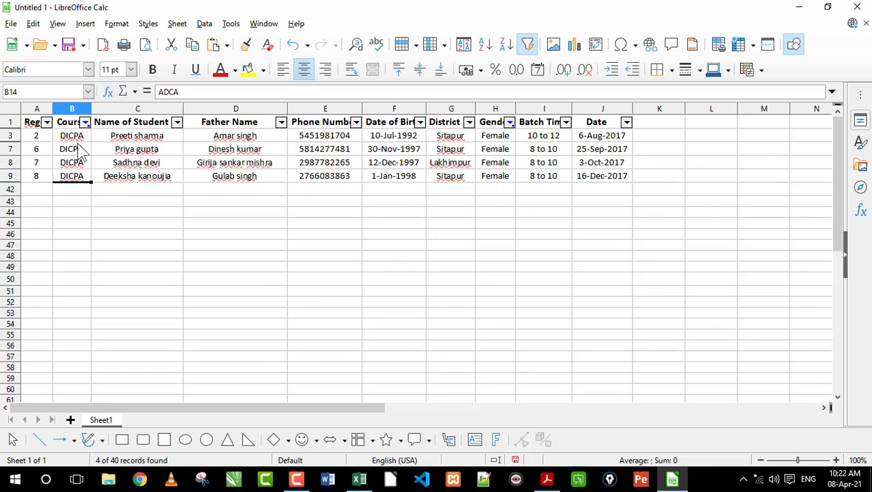
pyautogui.moveTo(78, 140); pyautogui.dragTo(503, 169)
pyautogui.click(484, 152)
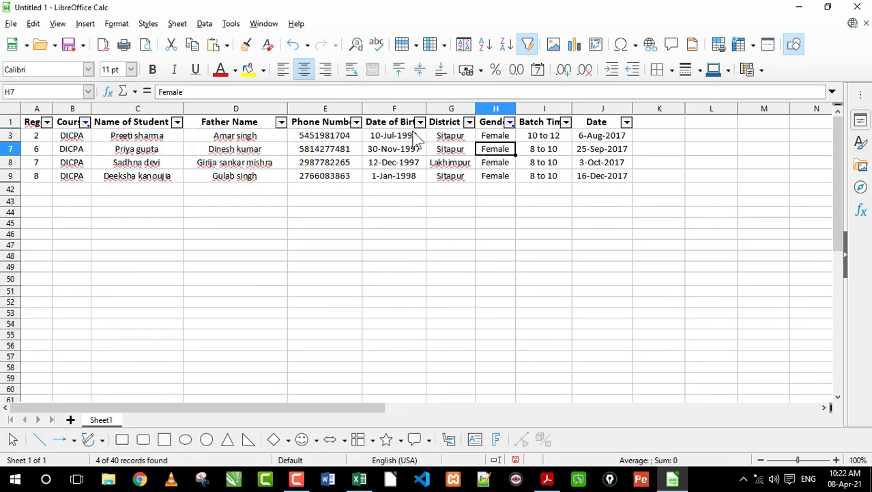
# Examine the filter choices of the Gender, Course and District columns and the Female and DICPA entries of the filtered rows.
pyautogui.click(509, 123)
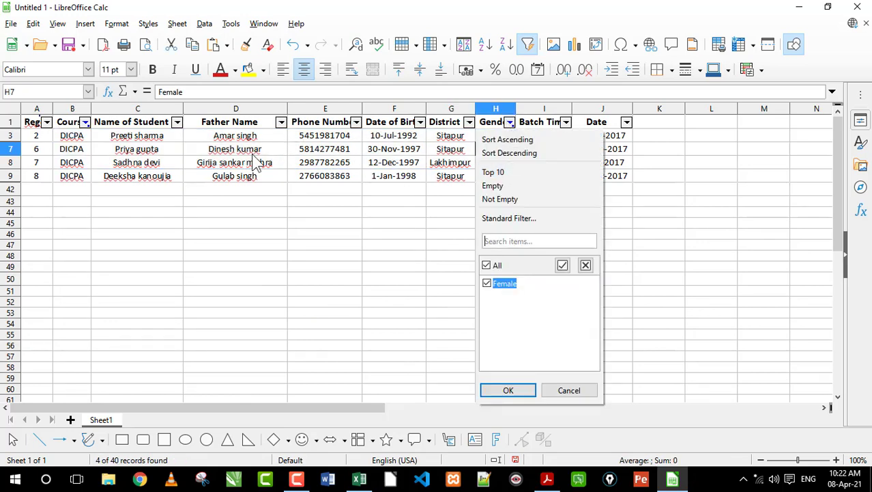
pyautogui.click(77, 156)
pyautogui.click(84, 122)
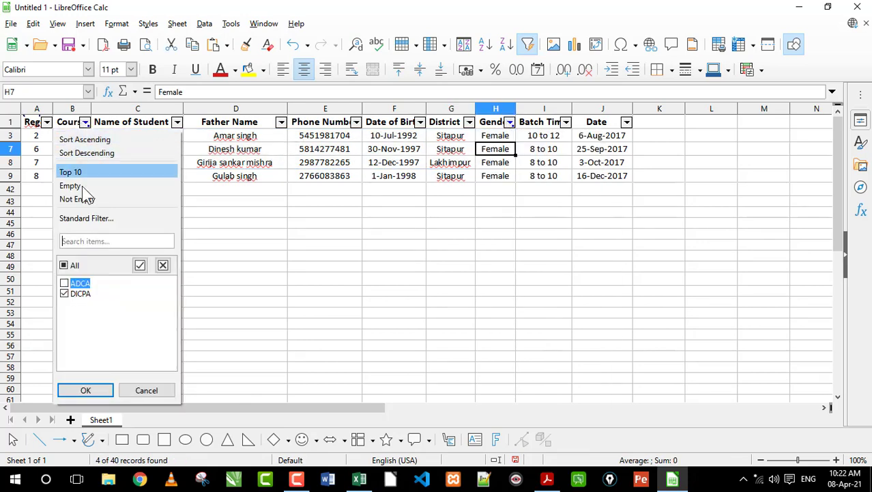
pyautogui.click(262, 170)
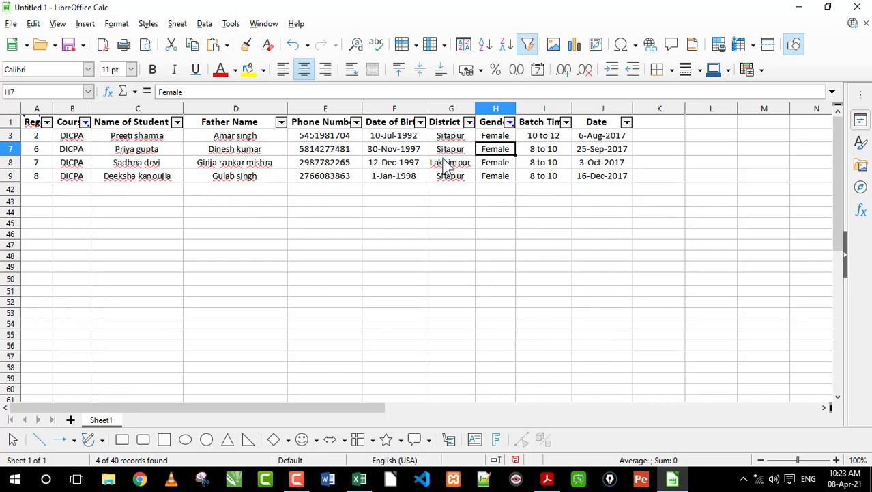
pyautogui.click(469, 122)
pyautogui.click(372, 152)
pyautogui.click(460, 165)
pyautogui.click(459, 140)
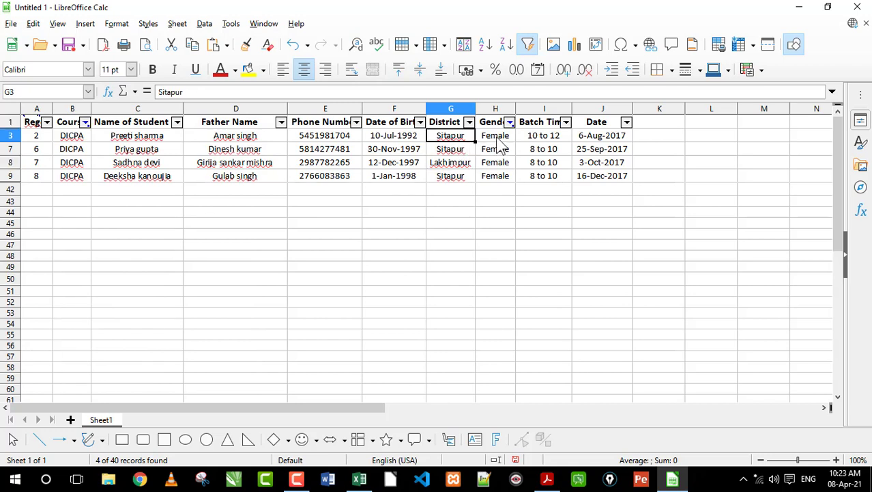
pyautogui.moveTo(498, 139); pyautogui.dragTo(496, 179)
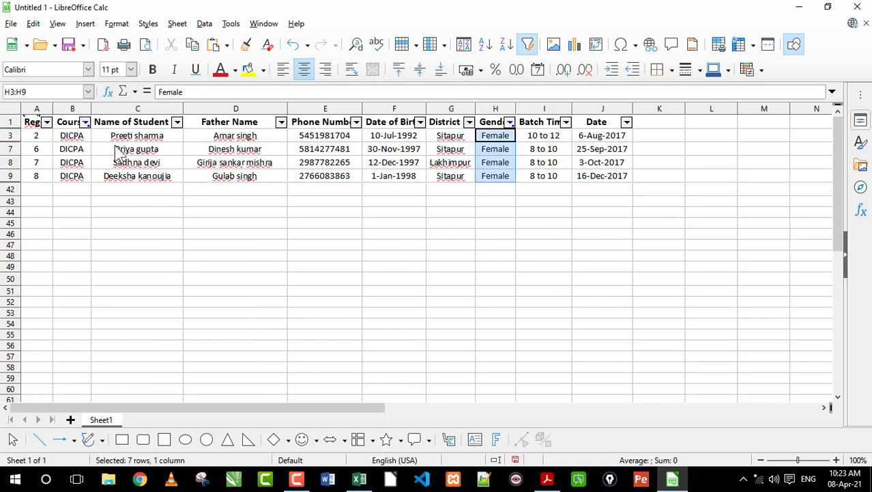
pyautogui.moveTo(77, 136); pyautogui.dragTo(74, 179)
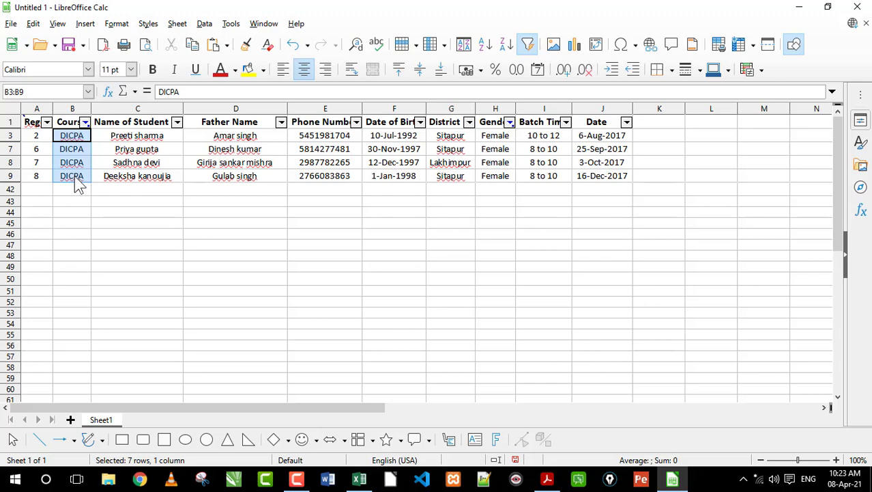
# Filter the District column to Sitapur by excluding Lakhimpur, and check the Course and District entries of the remaining rows.
pyautogui.click(457, 137)
pyautogui.click(469, 122)
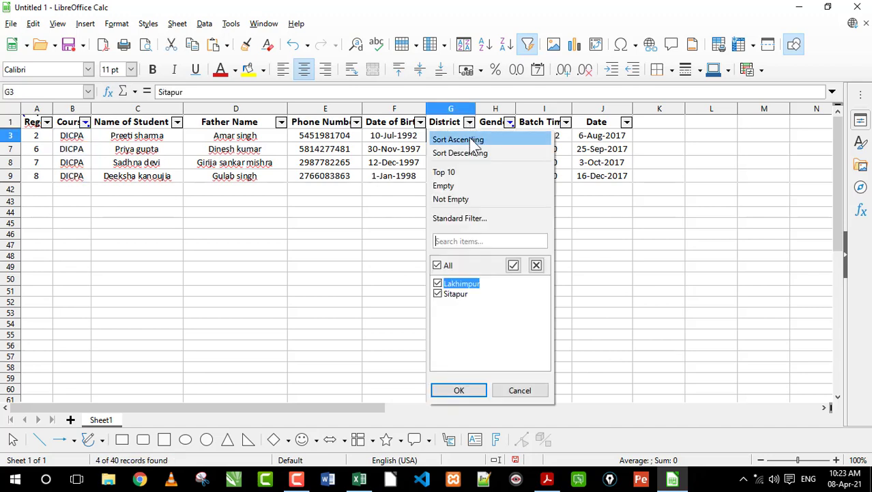
pyautogui.click(438, 283)
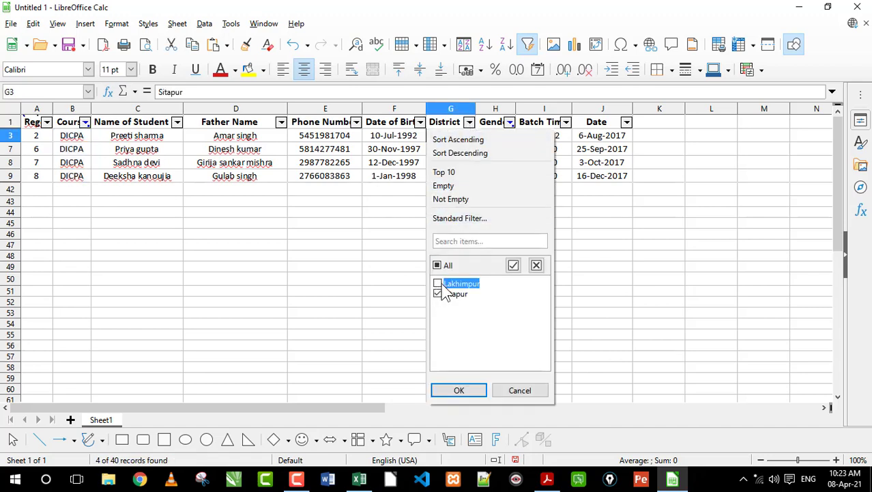
pyautogui.click(459, 391)
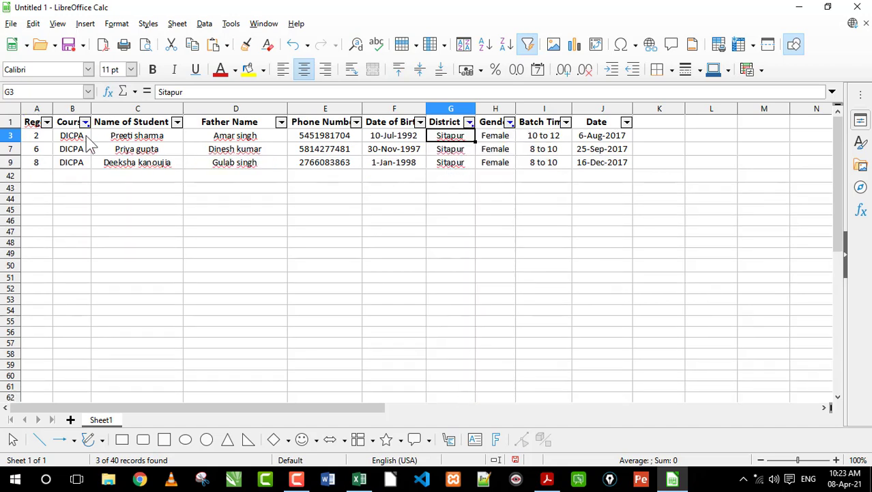
pyautogui.moveTo(77, 137); pyautogui.dragTo(77, 171)
pyautogui.moveTo(450, 135); pyautogui.dragTo(450, 163)
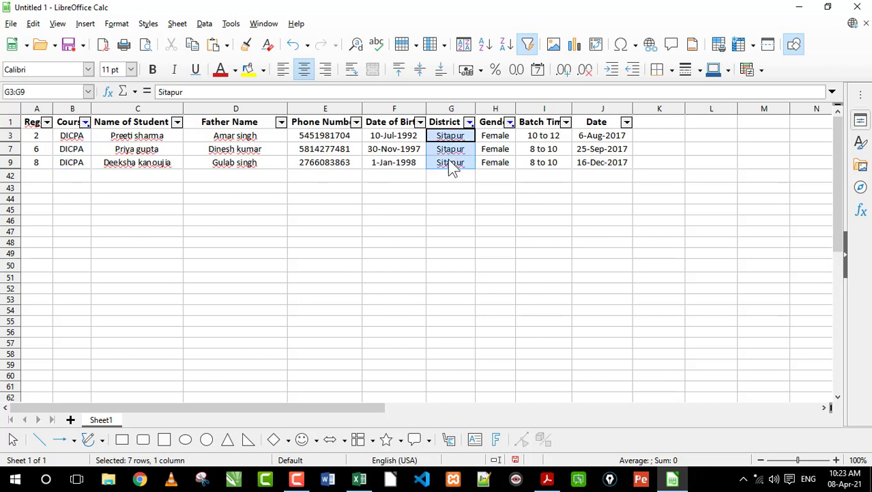
# Check the Gender entries of the filtered rows, and switch the District filter from Sitapur to Lakhimpur.
pyautogui.moveTo(496, 138); pyautogui.dragTo(497, 164)
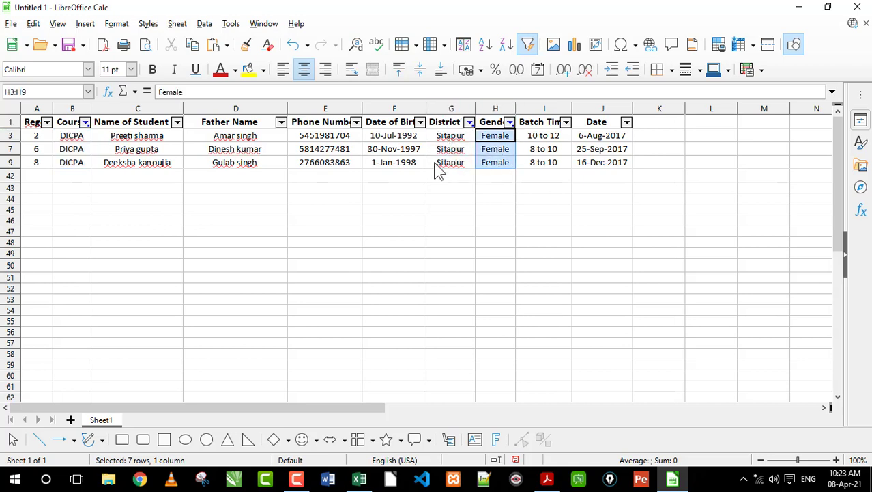
pyautogui.click(465, 149)
pyautogui.click(469, 122)
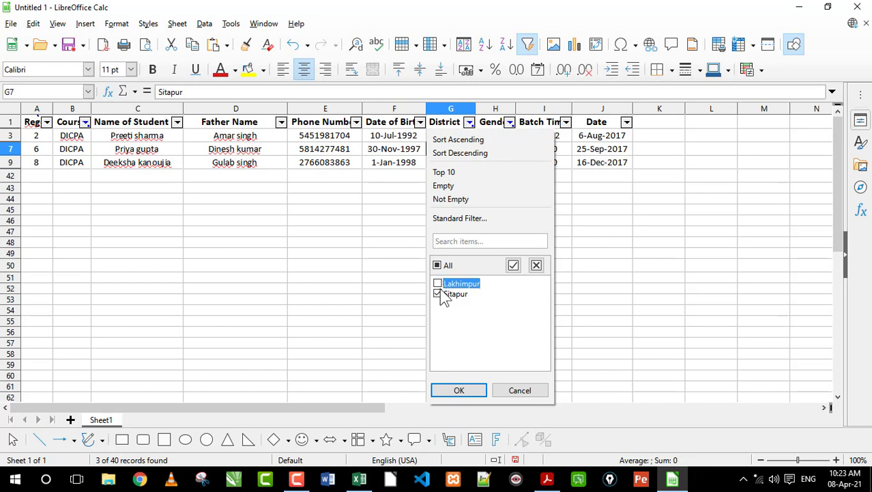
pyautogui.click(438, 285)
pyautogui.click(458, 389)
pyautogui.click(448, 137)
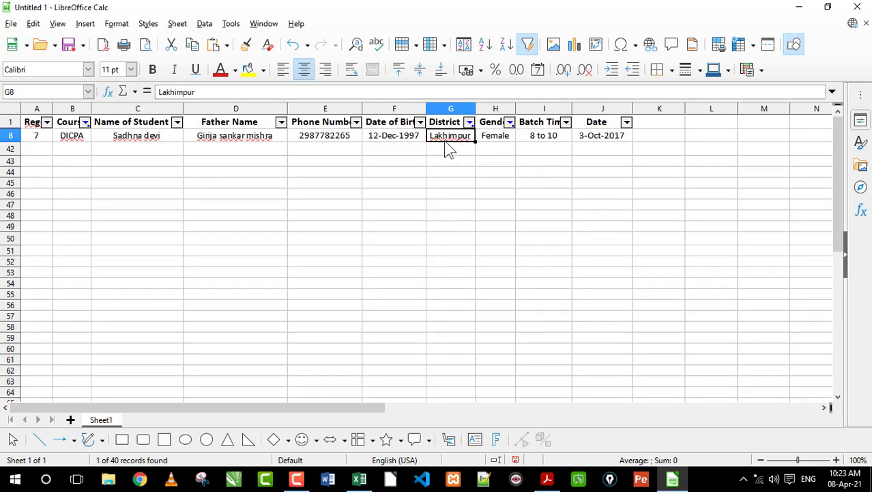
# Include Sitapur again in the District filter alongside Lakhimpur, and view the choices of the Gender filter.
pyautogui.click(471, 122)
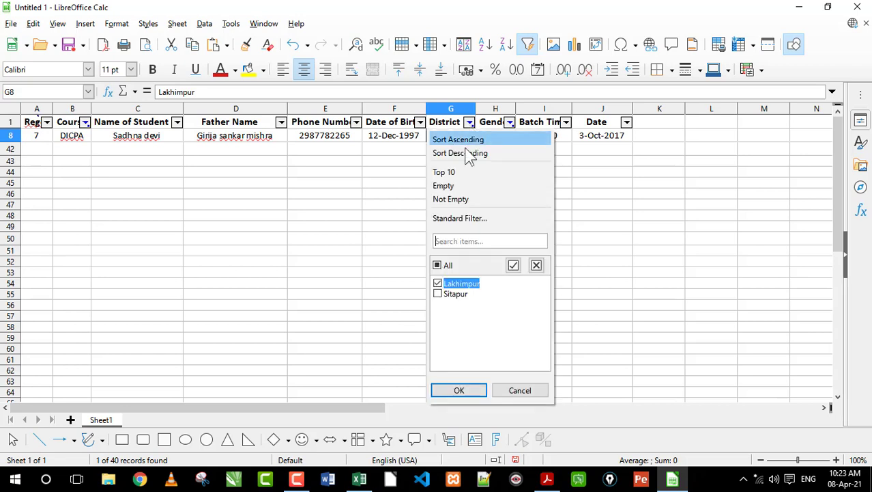
pyautogui.click(438, 294)
pyautogui.click(459, 390)
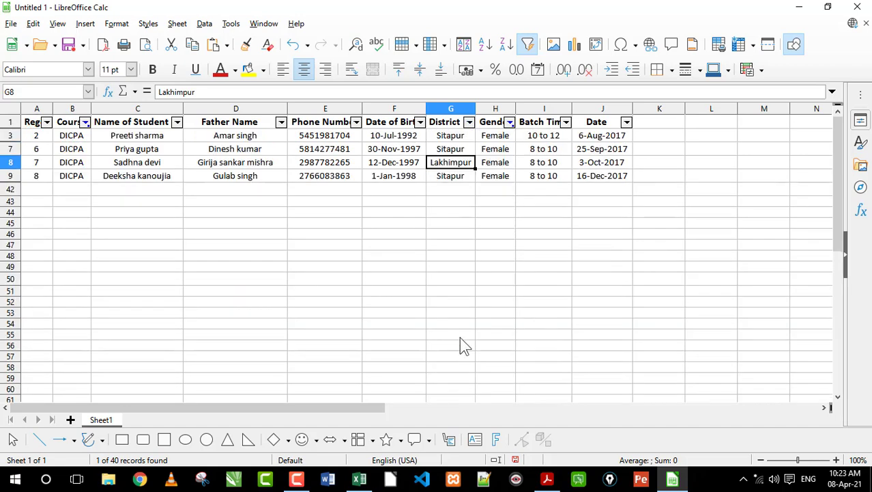
pyautogui.click(507, 126)
pyautogui.click(510, 123)
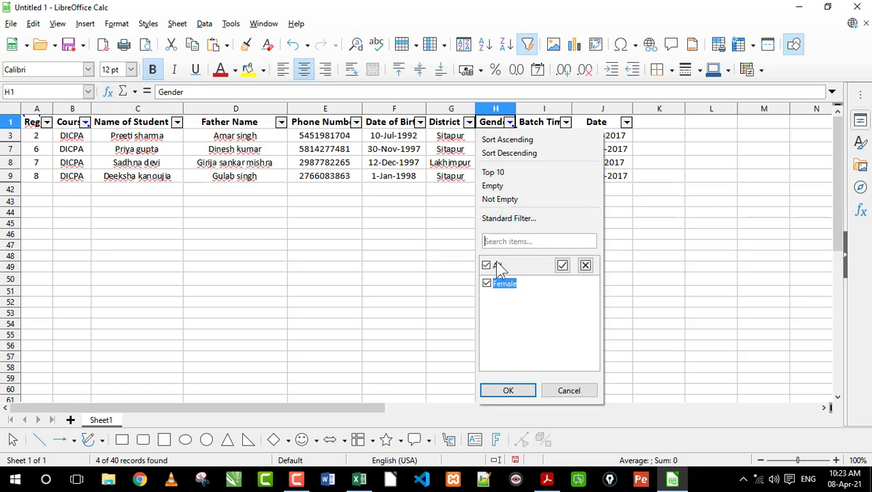
pyautogui.click(506, 392)
# Clear the Course and Gender filters by including all their entries, and look through the full student list.
pyautogui.click(85, 122)
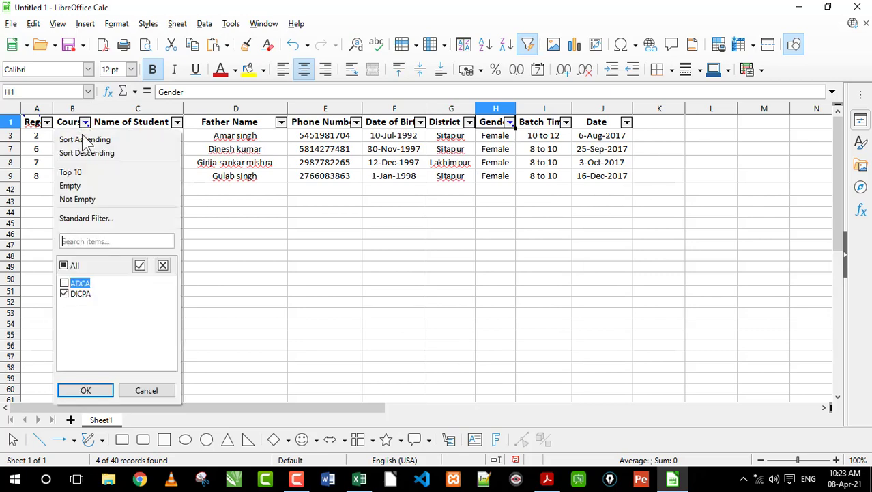
pyautogui.click(86, 390)
pyautogui.click(510, 122)
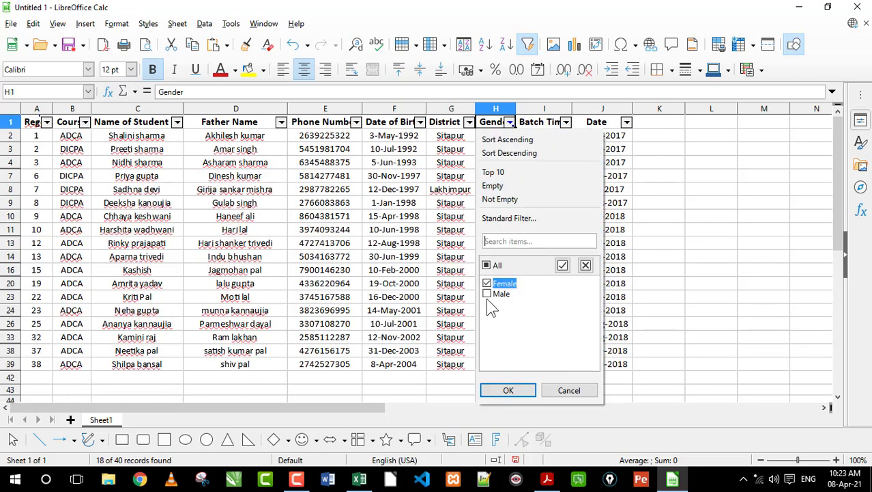
pyautogui.click(508, 390)
pyautogui.click(325, 243)
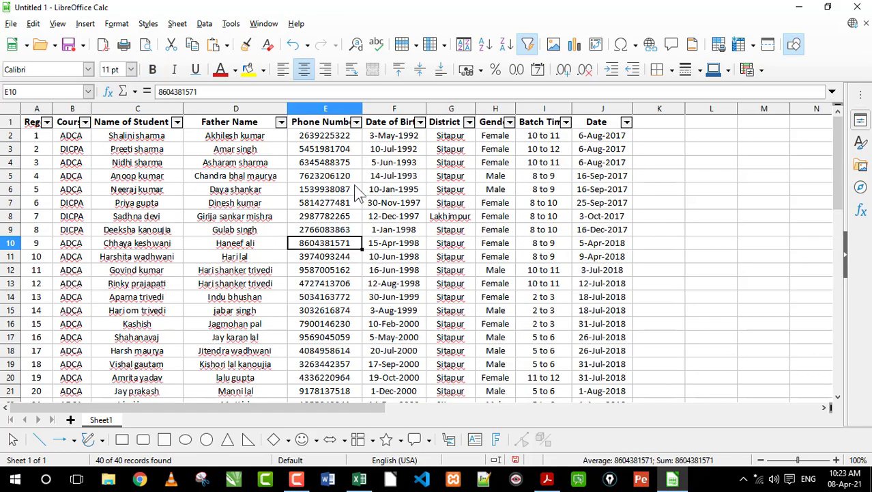
pyautogui.scroll(-9, 421, 193)
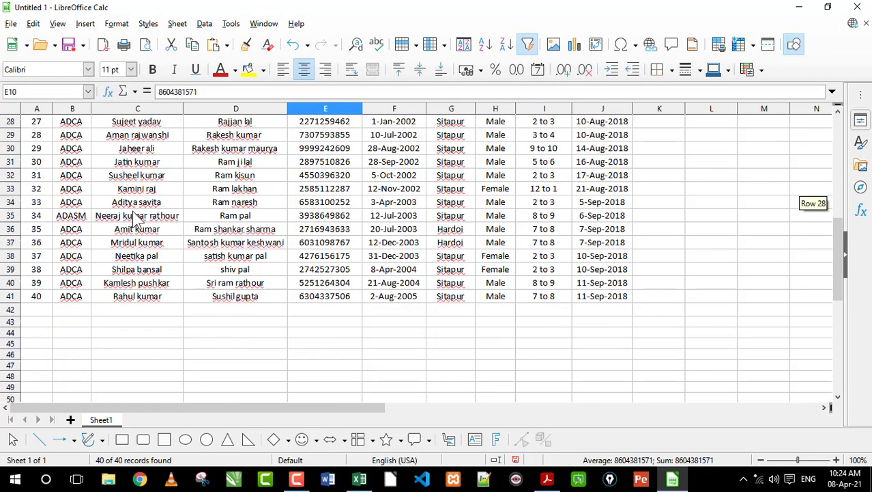
pyautogui.scroll(9, 314, 309)
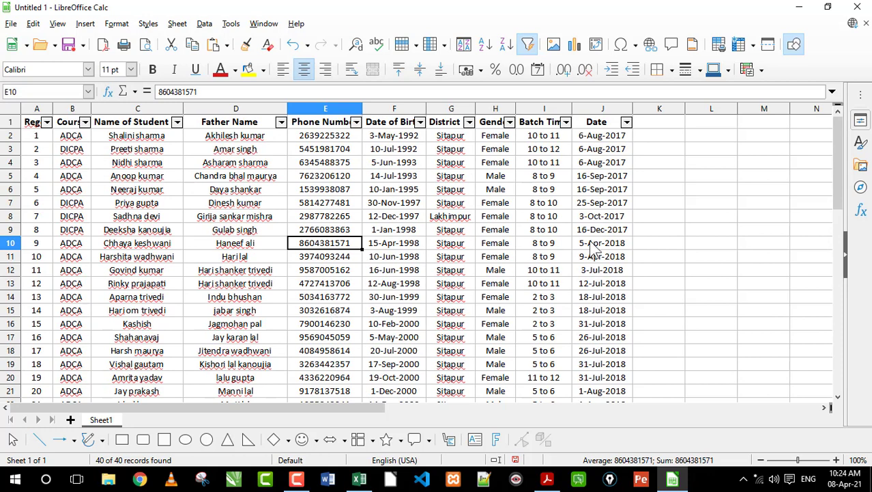
# Filter the Batch Time column to only 10 to 11 and check the Batch Time entries of the filtered rows.
pyautogui.click(545, 149)
pyautogui.click(566, 122)
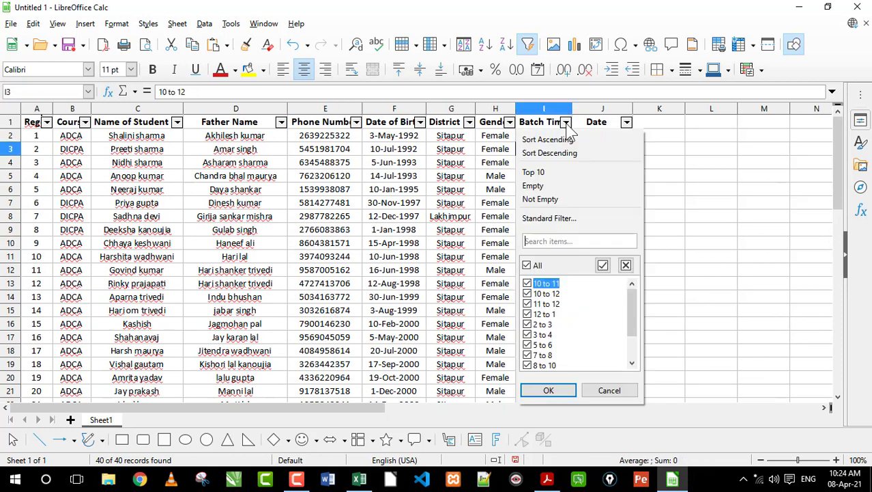
pyautogui.click(565, 124)
pyautogui.click(556, 164)
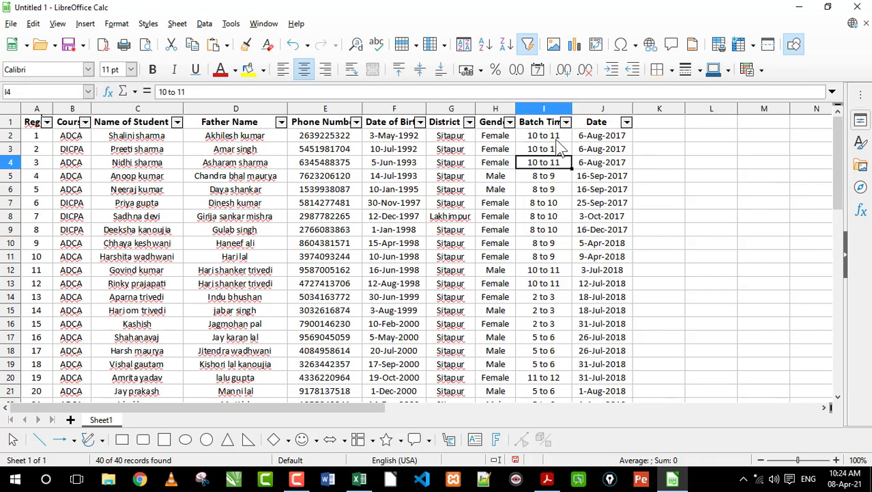
pyautogui.click(566, 122)
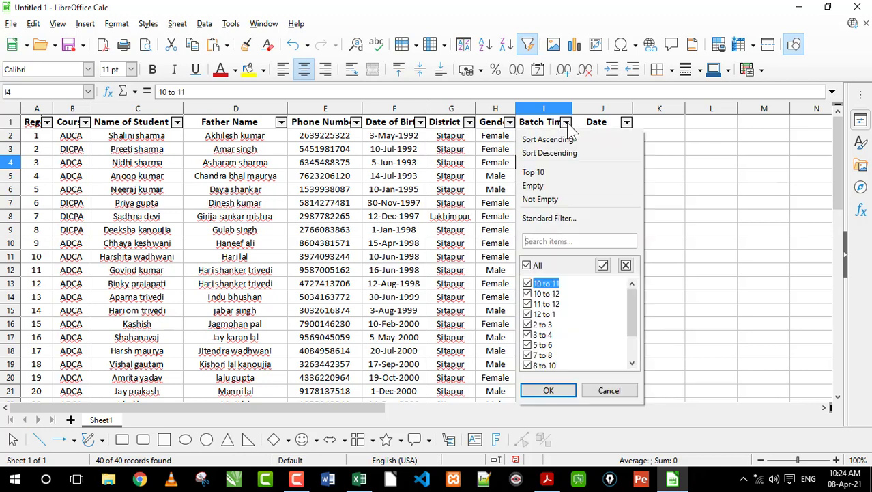
pyautogui.click(527, 265)
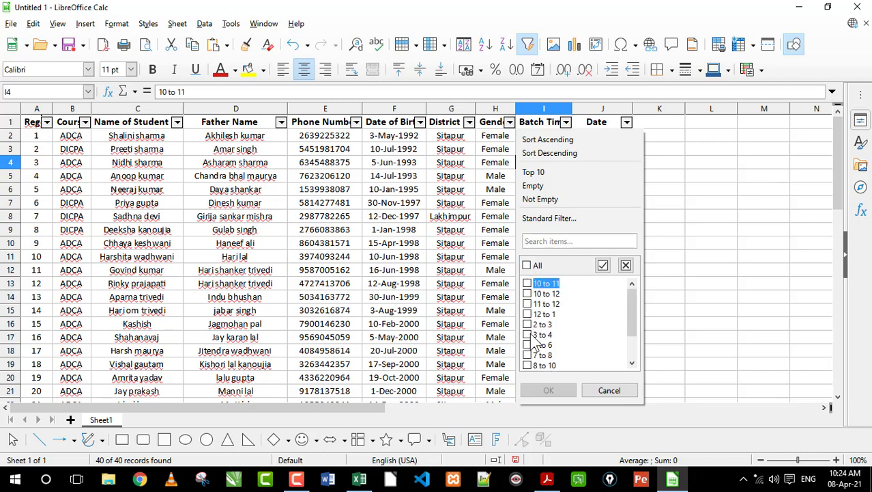
pyautogui.click(527, 283)
pyautogui.click(549, 395)
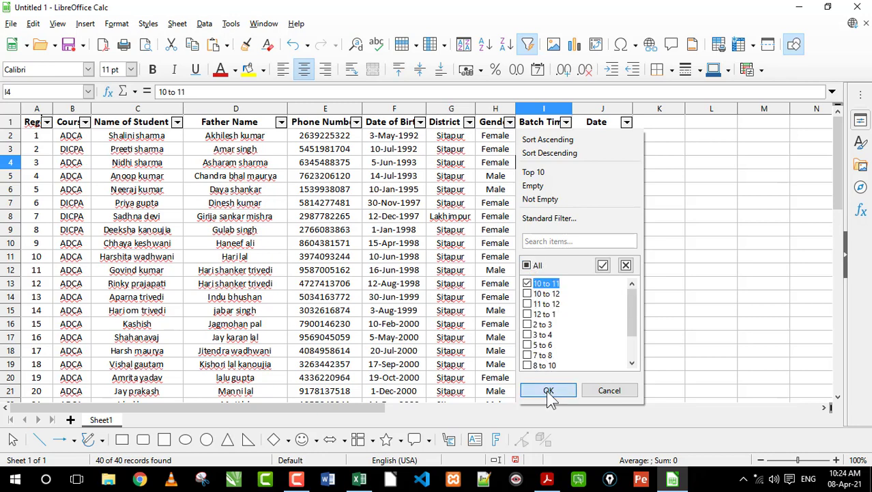
pyautogui.click(590, 135)
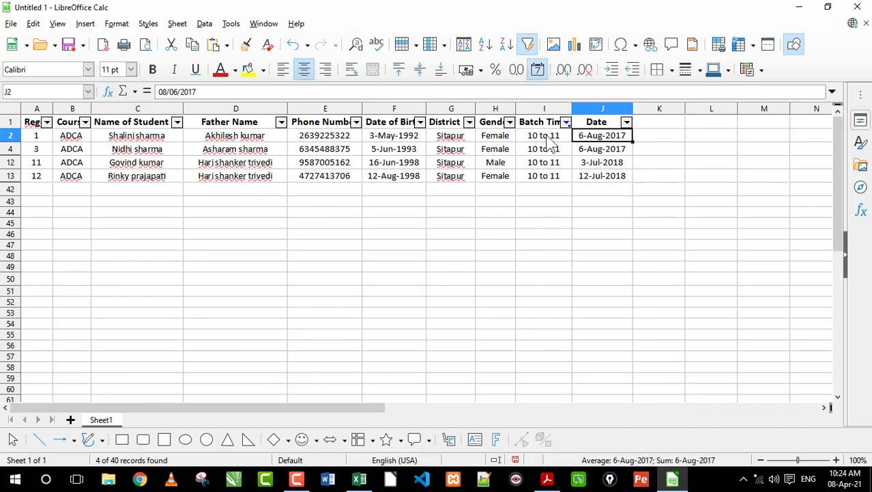
pyautogui.moveTo(544, 136); pyautogui.dragTo(551, 179)
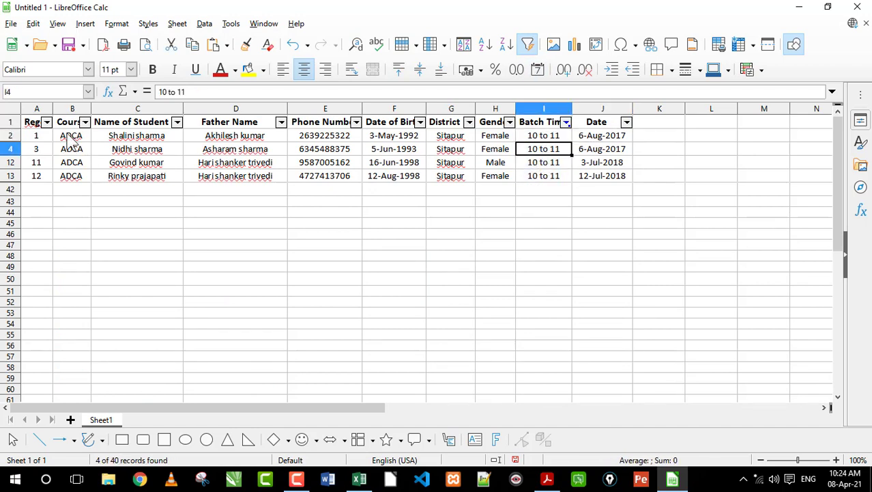
# Copy the filtered table including its header row, and paste it at A1 of a new sheet.
pyautogui.click(33, 127)
pyautogui.moveTo(33, 128); pyautogui.dragTo(622, 186)
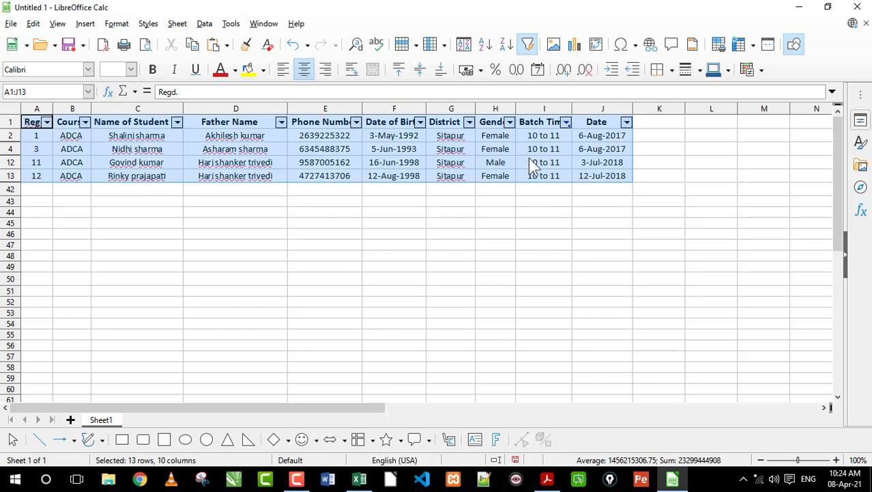
pyautogui.click(70, 419)
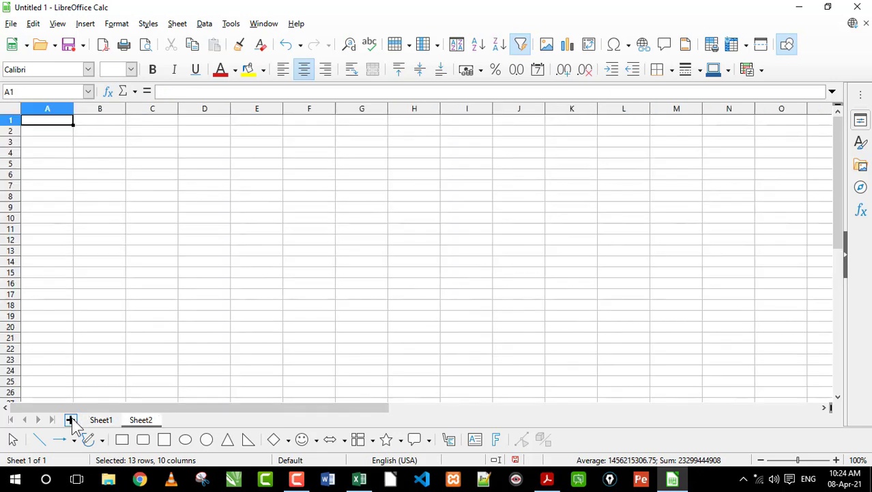
pyautogui.hotkey('ctrl', 'v')
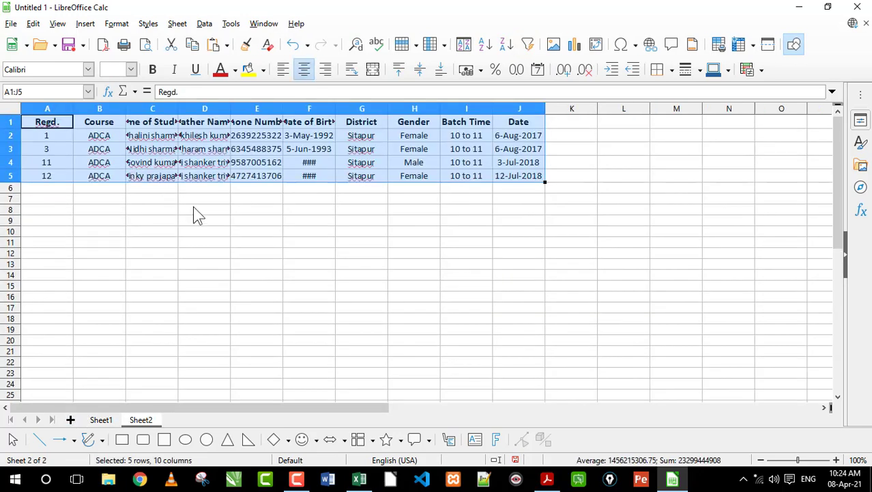
# Fit all column widths of the new sheet to their contents and check the copied Batch Time entries.
pyautogui.hotkey('ctrl', 'a')
pyautogui.doubleClick(283, 109)
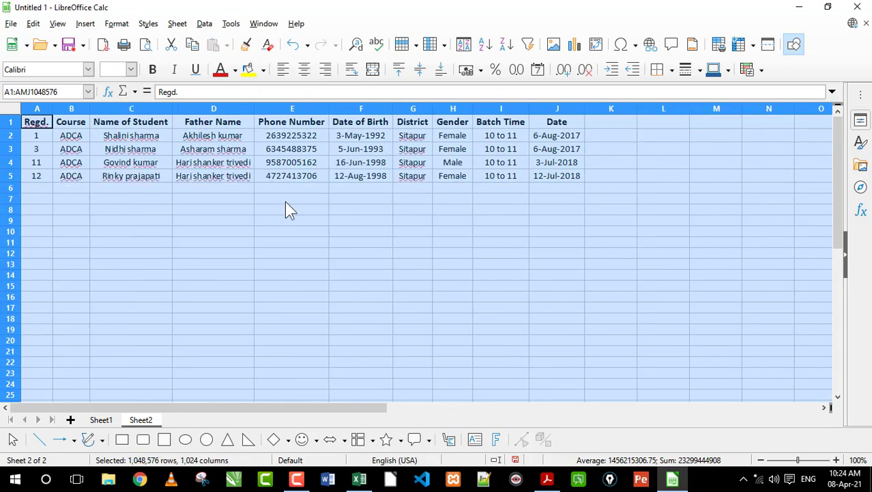
pyautogui.click(287, 201)
pyautogui.click(213, 149)
pyautogui.click(410, 150)
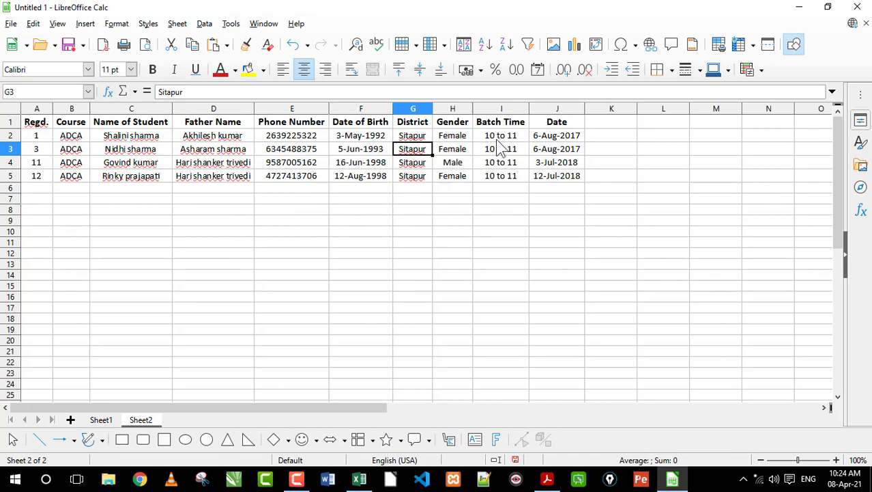
pyautogui.moveTo(501, 137); pyautogui.dragTo(495, 179)
pyautogui.click(413, 203)
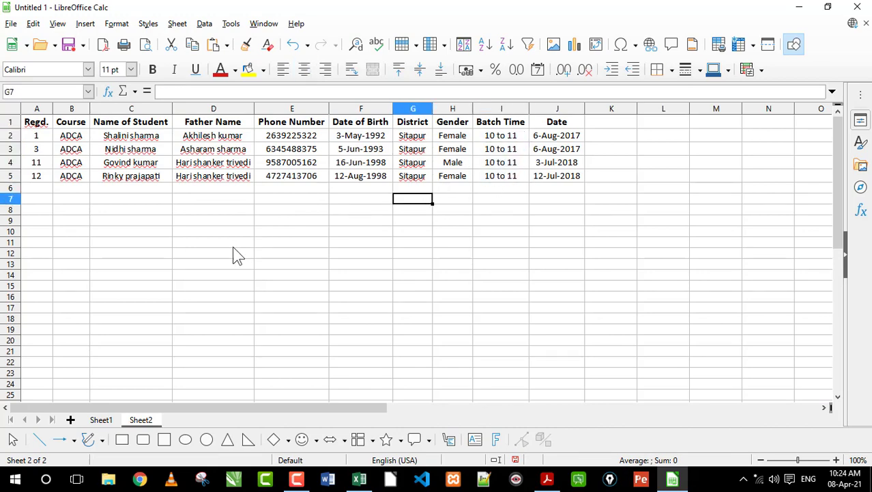
# Return to Sheet1 and turn off the AutoFilter on the student table to show all records.
pyautogui.click(102, 419)
pyautogui.click(323, 255)
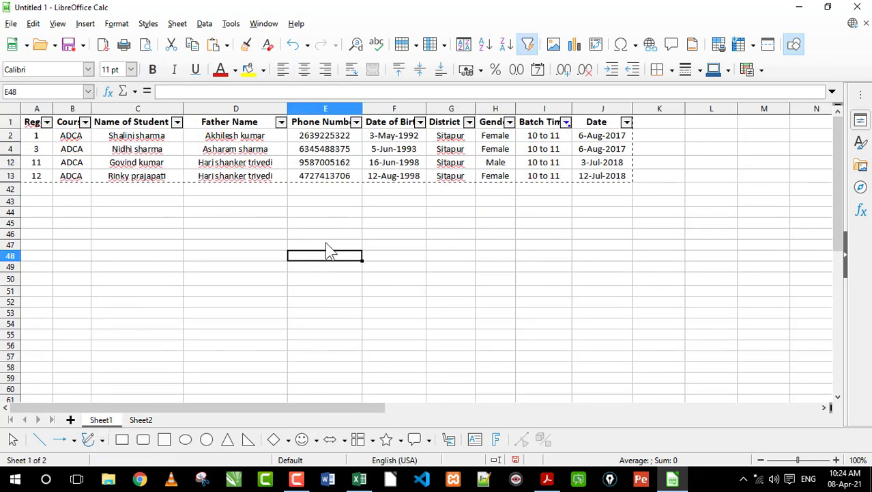
pyautogui.click(566, 122)
pyautogui.click(394, 172)
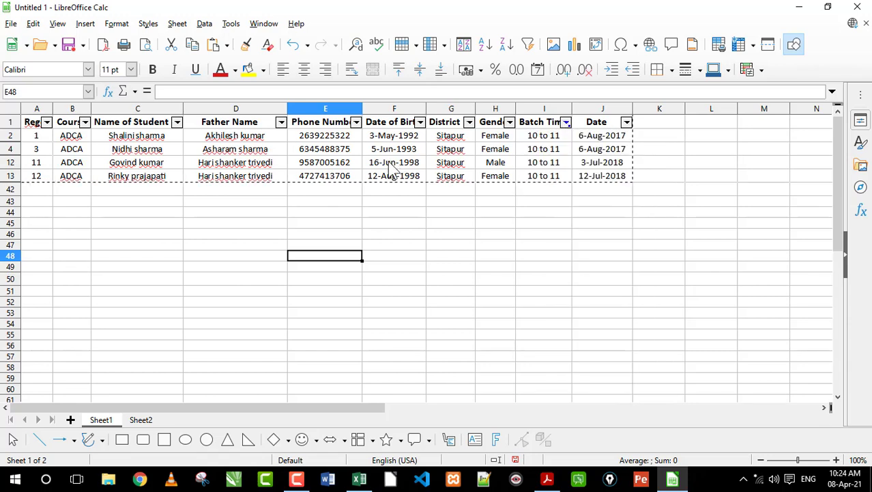
pyautogui.click(243, 123)
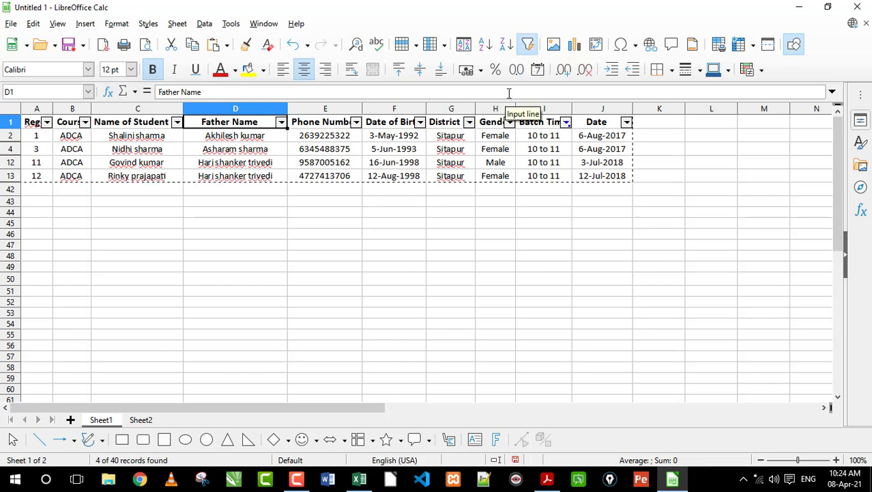
pyautogui.click(536, 46)
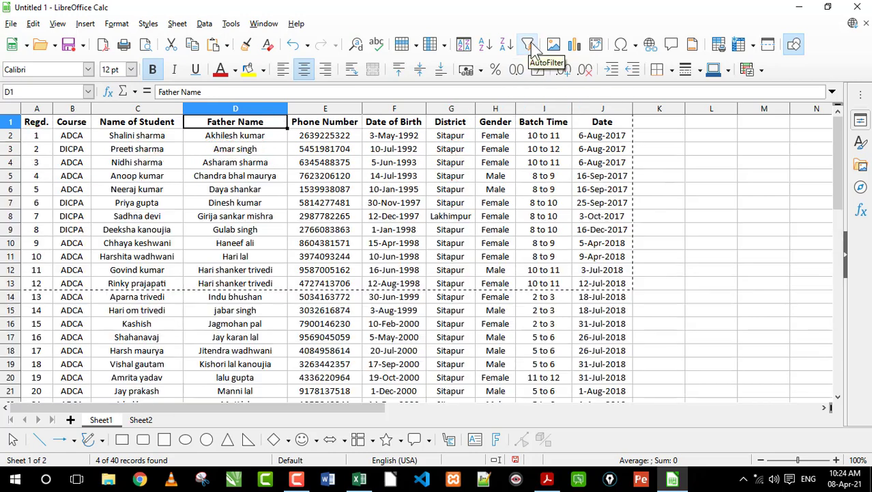
pyautogui.click(312, 194)
pyautogui.click(692, 274)
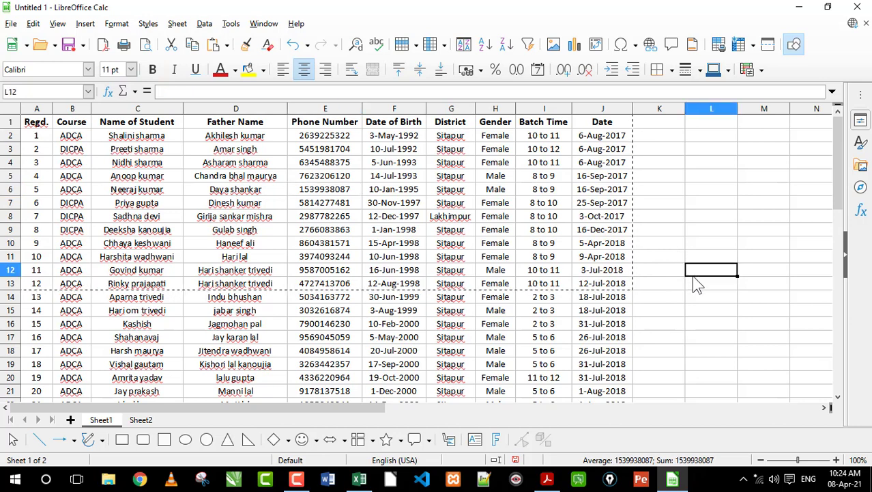
pyautogui.click(326, 232)
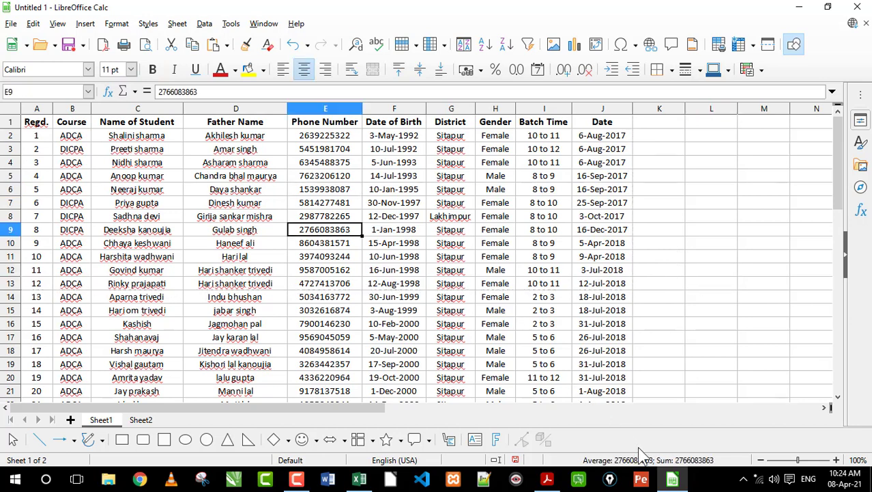
# Switch to the syllabus PDF in Adobe Acrobat Reader and look up the Freezing panes topic under Spreadsheet.
pyautogui.click(547, 479)
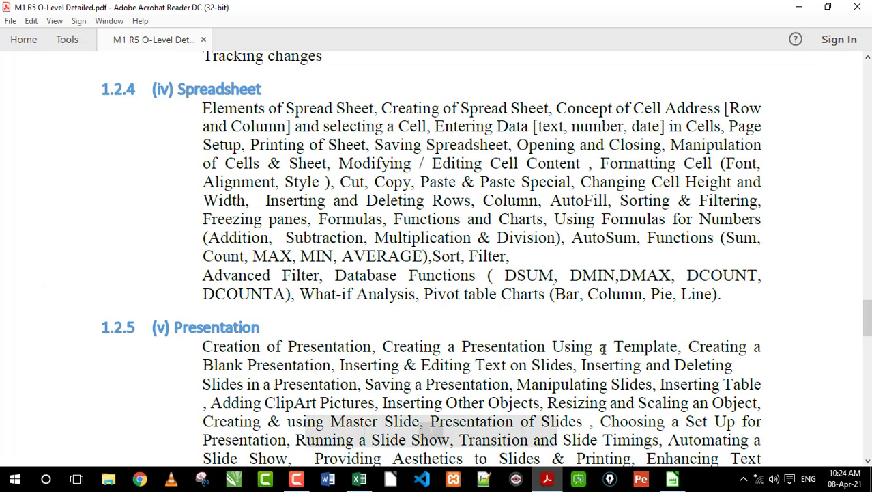
pyautogui.moveTo(204, 222); pyautogui.dragTo(384, 220)
pyautogui.click(294, 220)
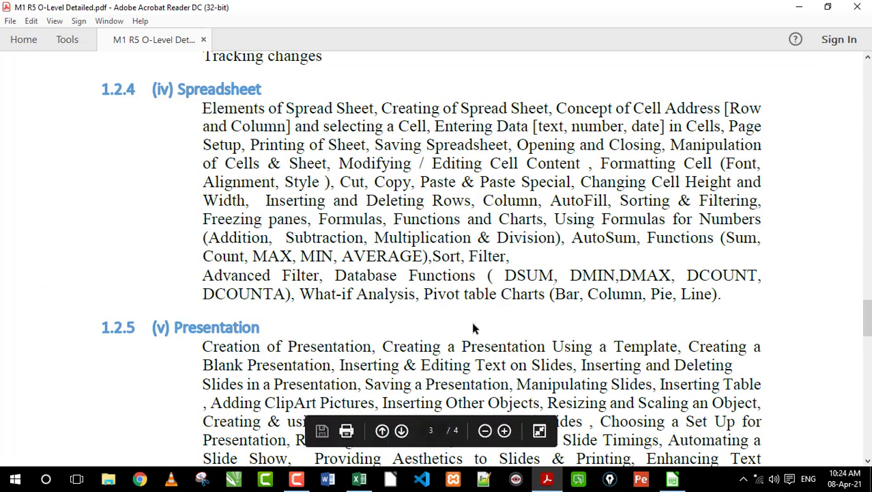
# Switch back to LibreOffice Calc and view the end of the student list, selecting the last record's Regd. cell.
pyautogui.click(673, 478)
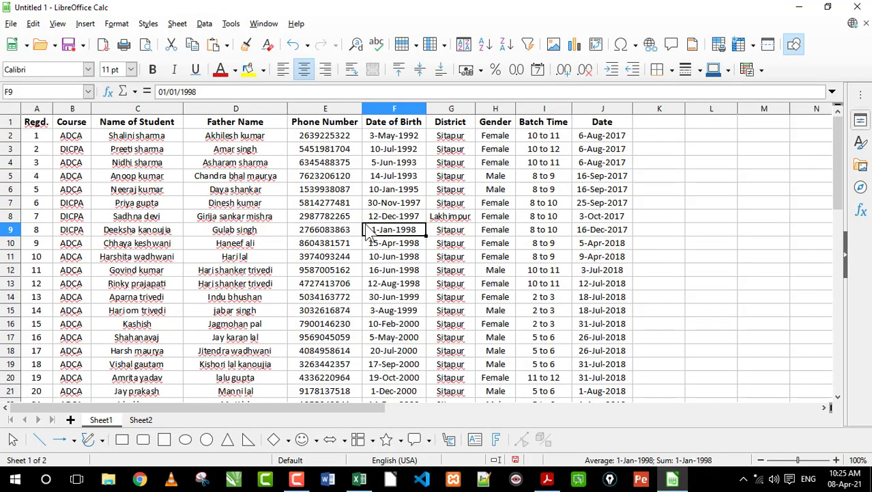
pyautogui.click(341, 181)
pyautogui.scroll(-9, 343, 190)
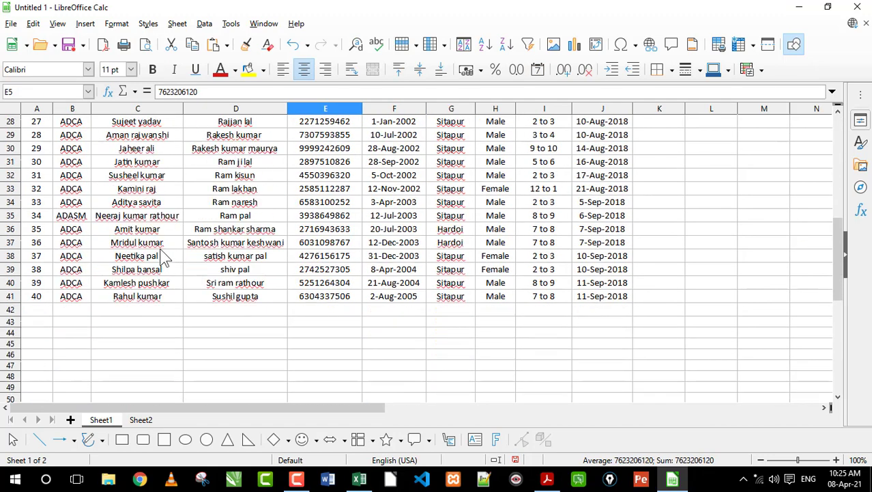
pyautogui.click(36, 298)
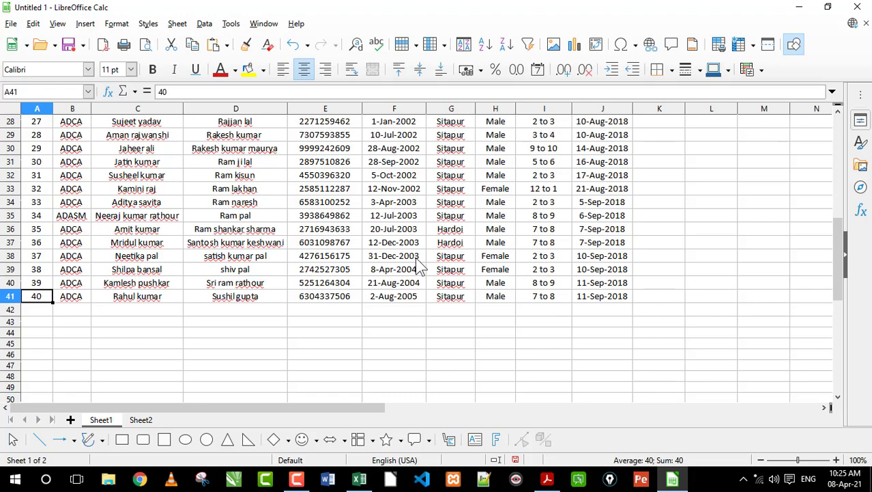
# Review the student table's heading row and the entries under the Father Name, Phone Number and Date of Birth headings.
pyautogui.scroll(-4, 454, 235)
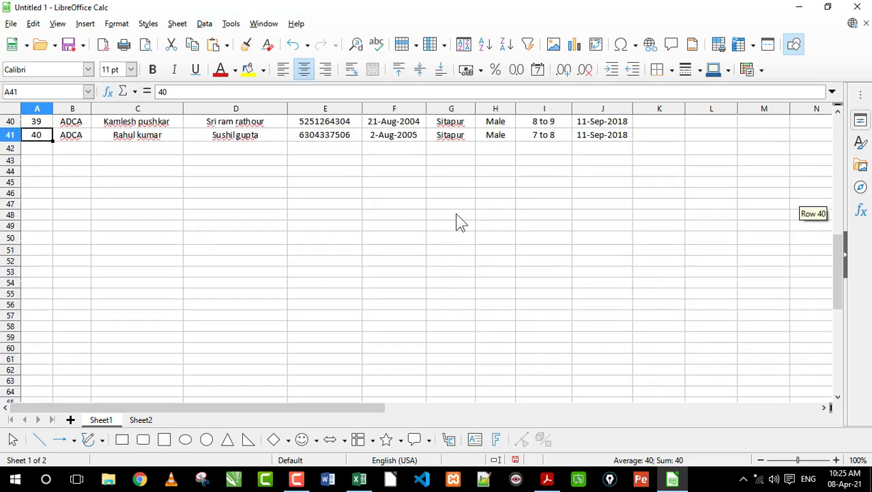
pyautogui.scroll(13, 461, 222)
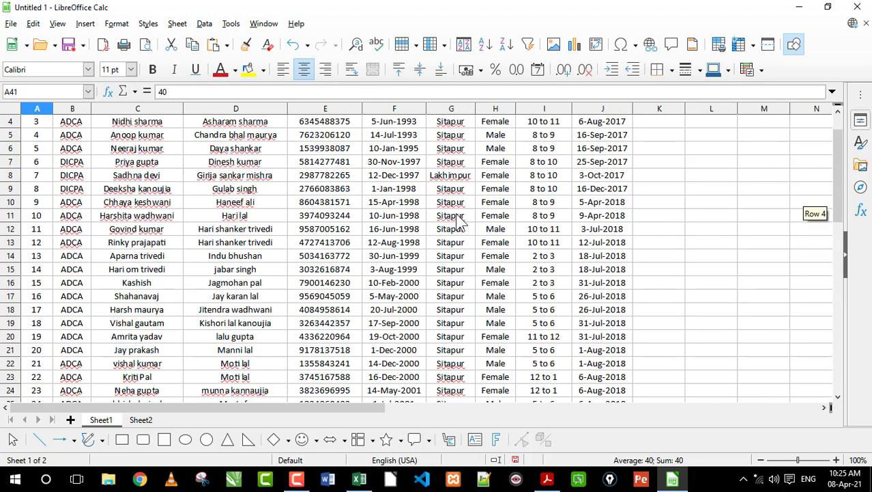
pyautogui.click(42, 124)
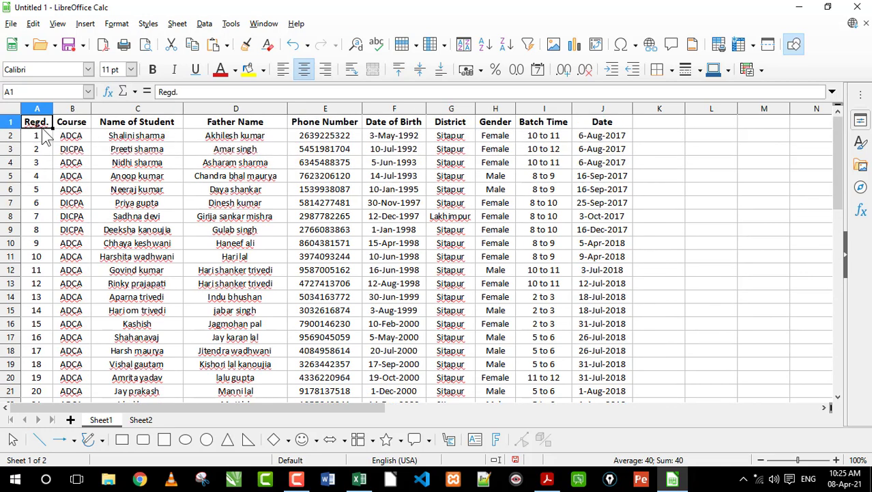
pyautogui.click(77, 125)
pyautogui.click(135, 126)
pyautogui.click(235, 127)
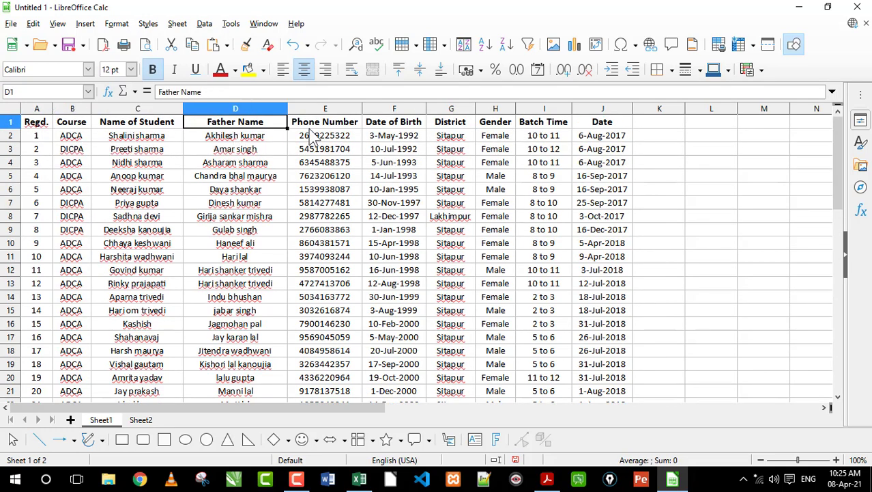
pyautogui.moveTo(620, 126); pyautogui.dragTo(32, 132)
pyautogui.click(300, 148)
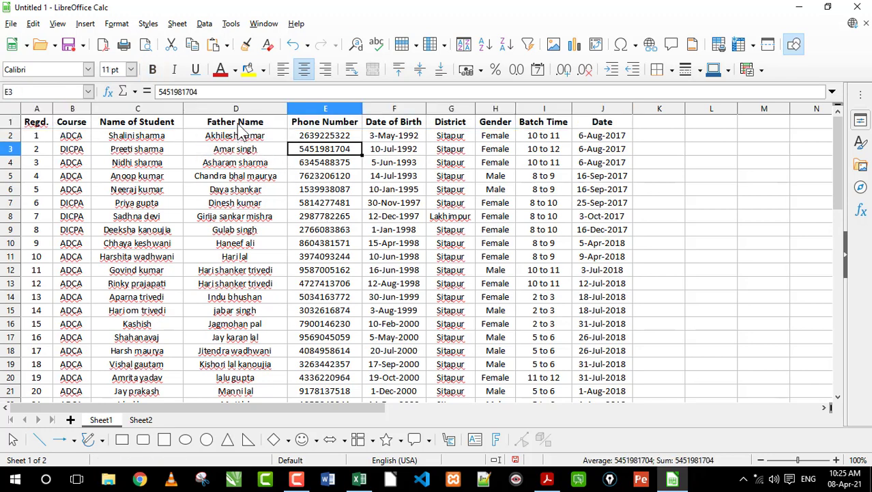
pyautogui.moveTo(239, 130); pyautogui.dragTo(234, 258)
pyautogui.moveTo(335, 127); pyautogui.dragTo(324, 229)
pyautogui.click(390, 127)
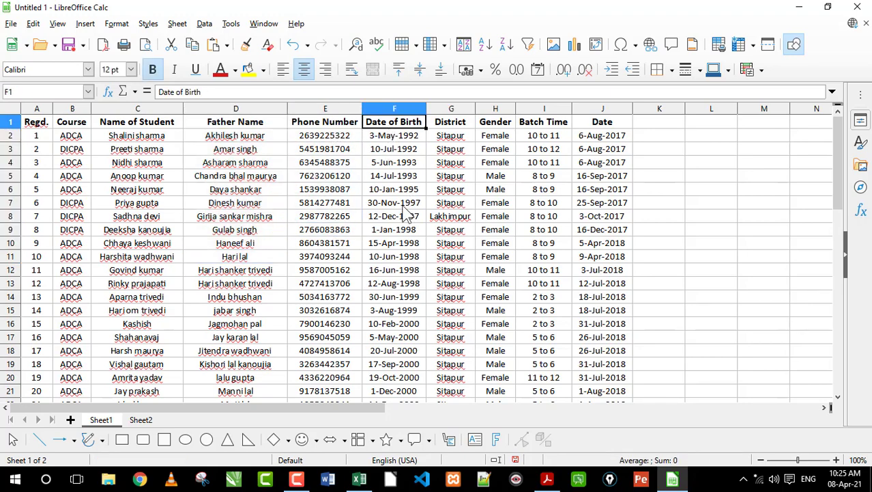
# Examine the Date of Birth, District and Gender entries in the lower records with the headings out of view.
pyautogui.scroll(-5, 406, 213)
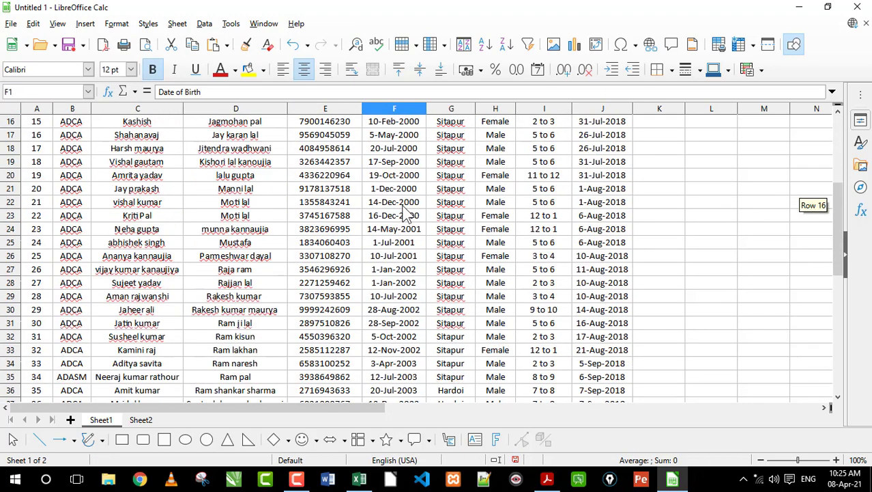
pyautogui.scroll(-2, 405, 214)
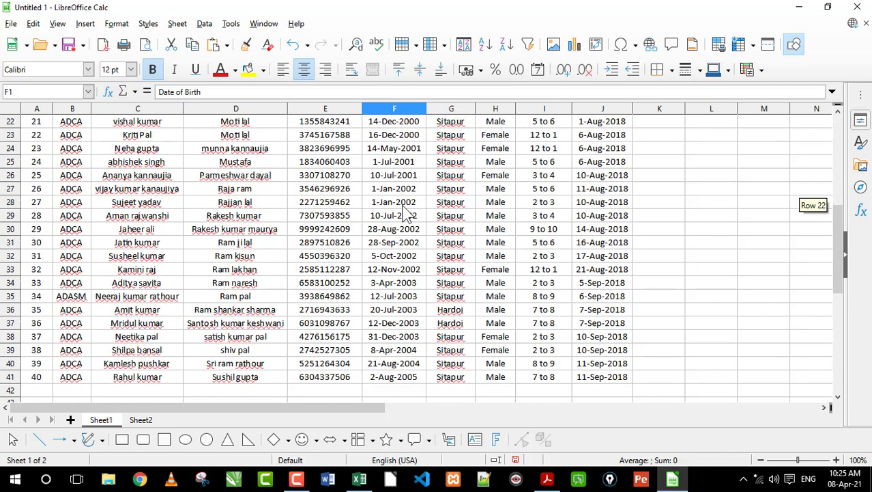
pyautogui.click(409, 202)
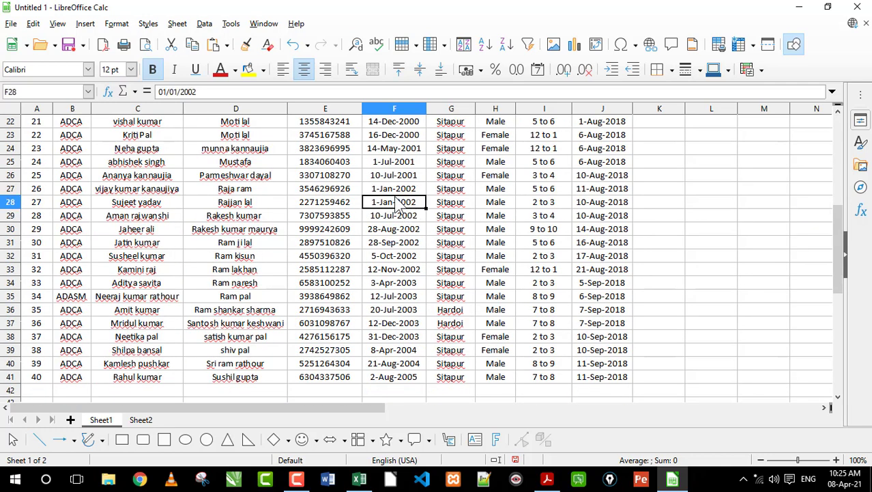
pyautogui.click(441, 192)
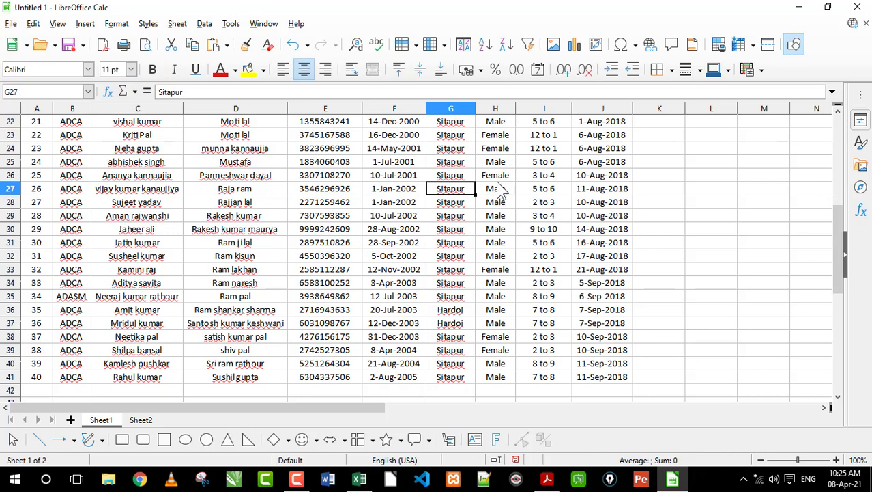
pyautogui.moveTo(495, 162); pyautogui.dragTo(498, 252)
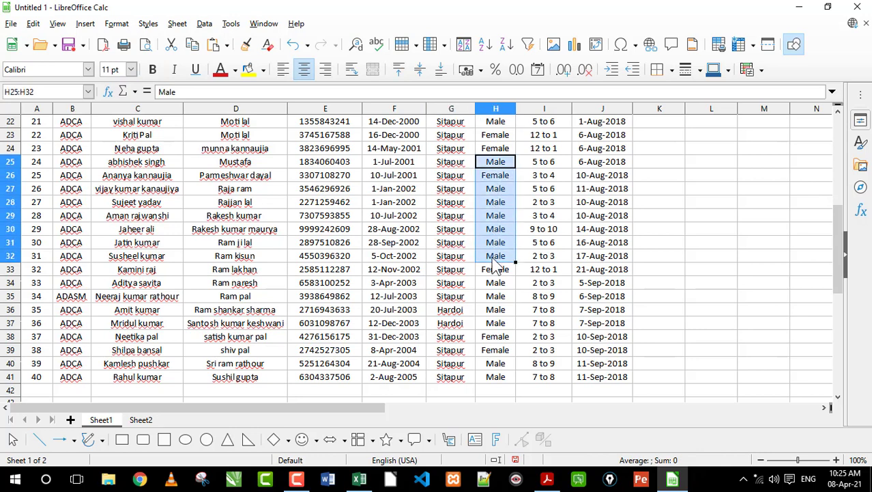
pyautogui.click(504, 218)
pyautogui.scroll(7, 475, 249)
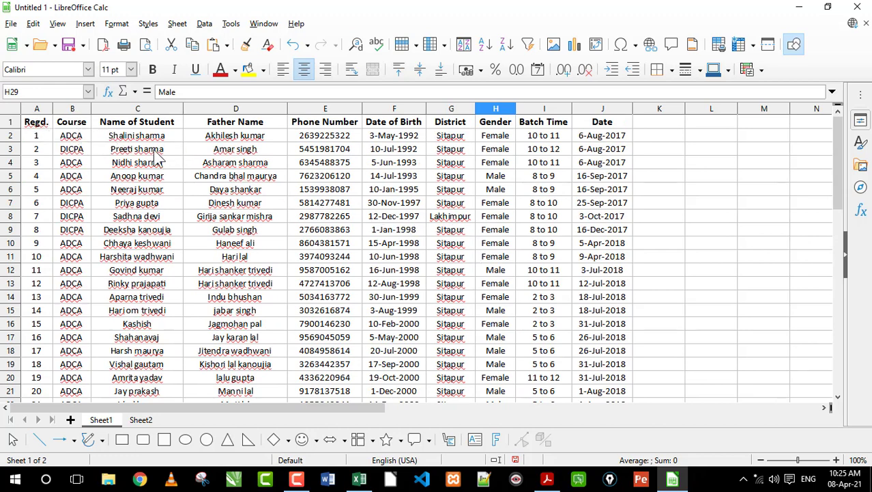
# Highlight the column headings from Regd. to Date and freeze the first row of Sheet1.
pyautogui.moveTo(36, 127); pyautogui.dragTo(628, 132)
pyautogui.click(399, 153)
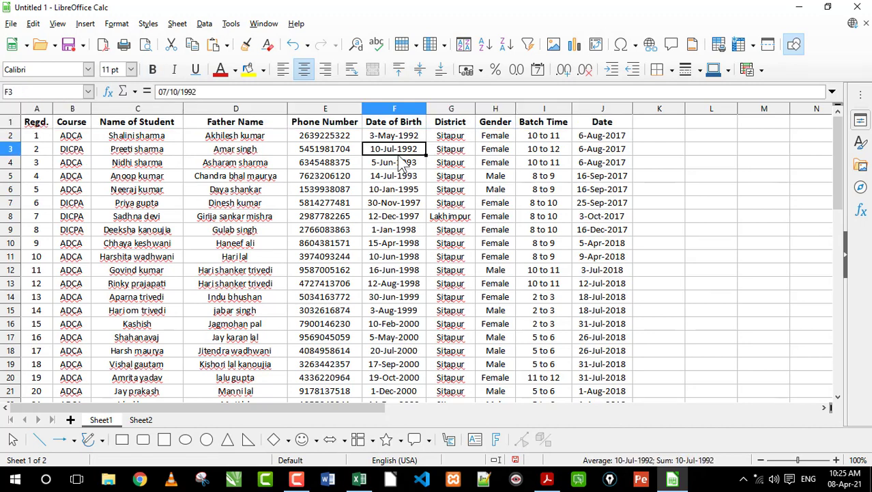
pyautogui.moveTo(38, 125); pyautogui.dragTo(618, 124)
pyautogui.click(394, 162)
pyautogui.click(456, 164)
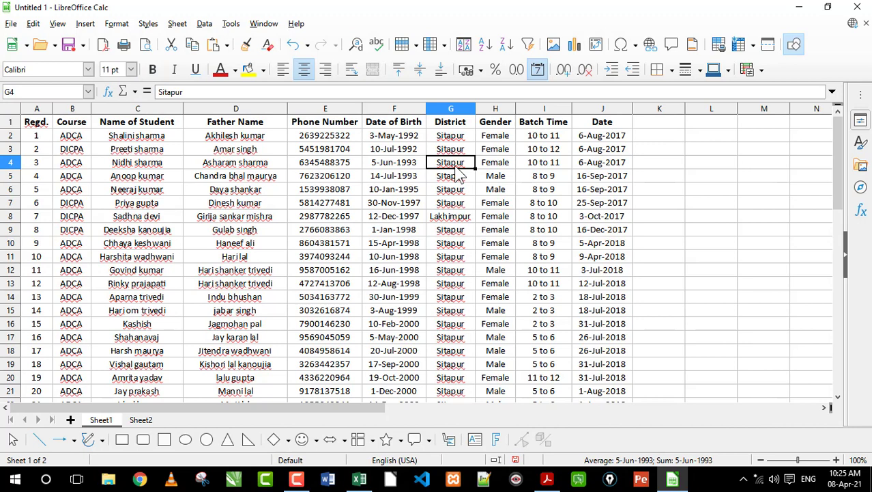
pyautogui.click(753, 46)
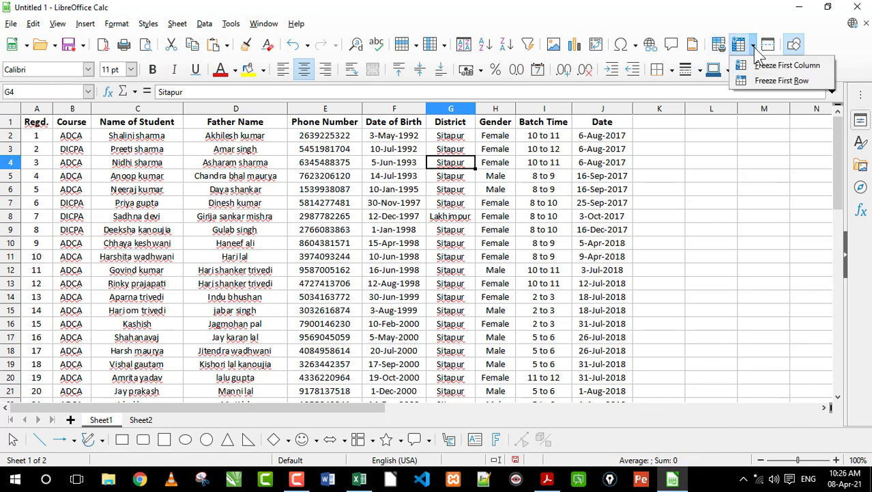
pyautogui.click(765, 88)
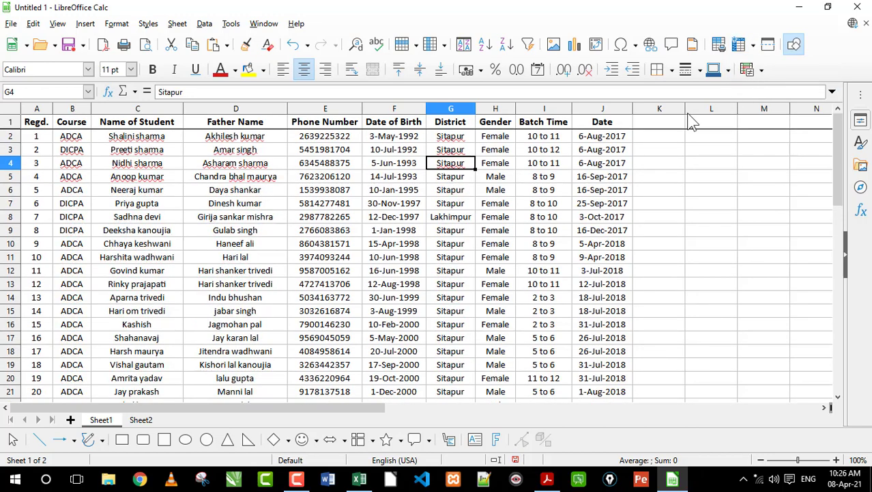
# Check that the heading row stays in place while moving through the student list to its end and back.
pyautogui.click(309, 124)
pyautogui.click(330, 150)
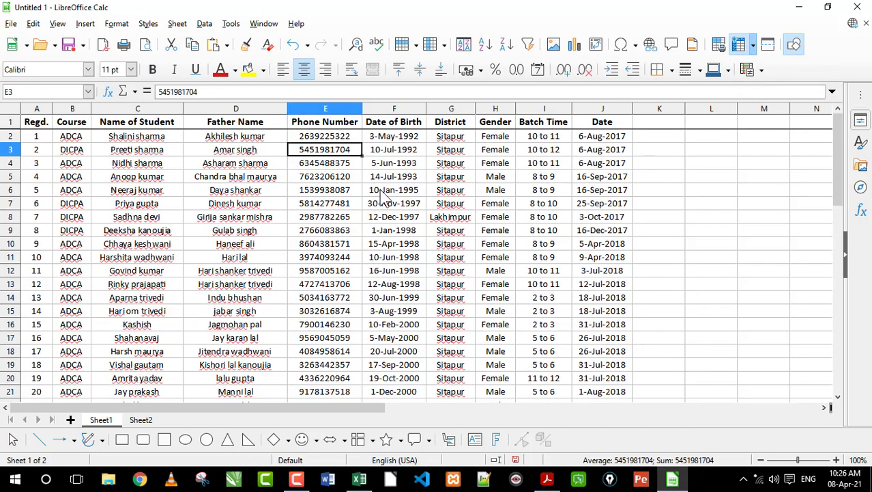
pyautogui.scroll(-12, 516, 202)
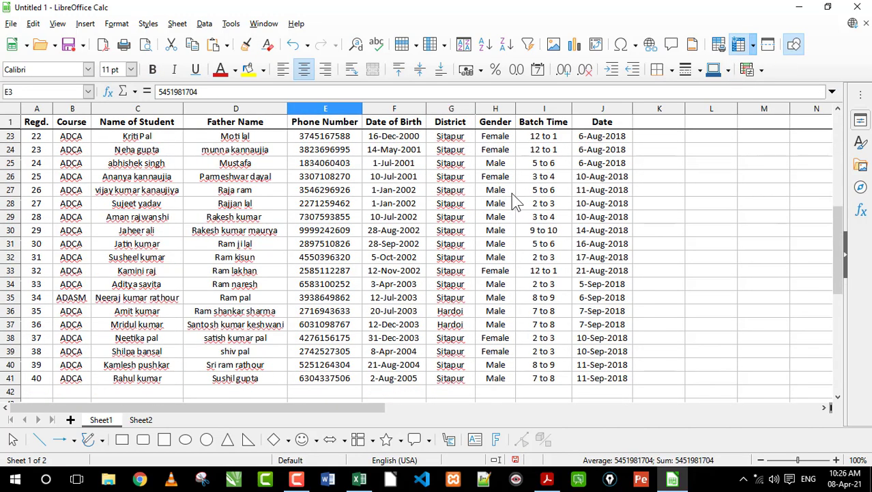
pyautogui.scroll(12, 515, 202)
pyautogui.scroll(-14, 516, 202)
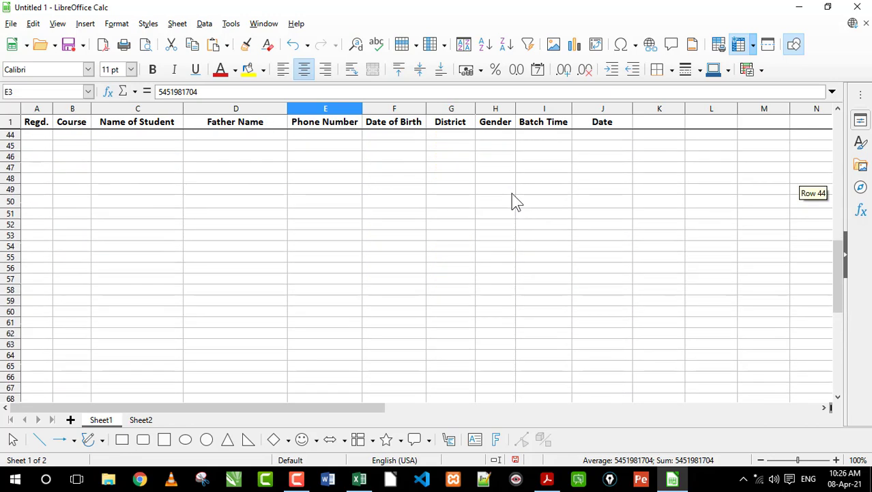
pyautogui.scroll(4, 516, 201)
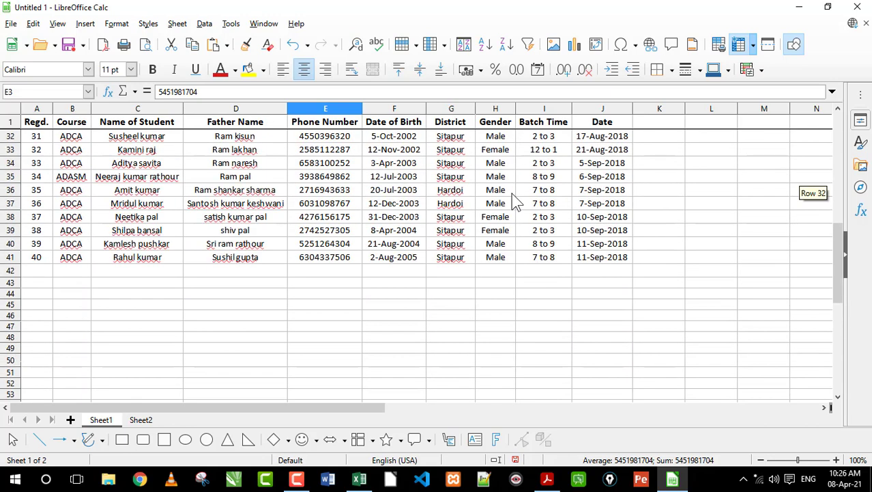
pyautogui.scroll(-1, 516, 202)
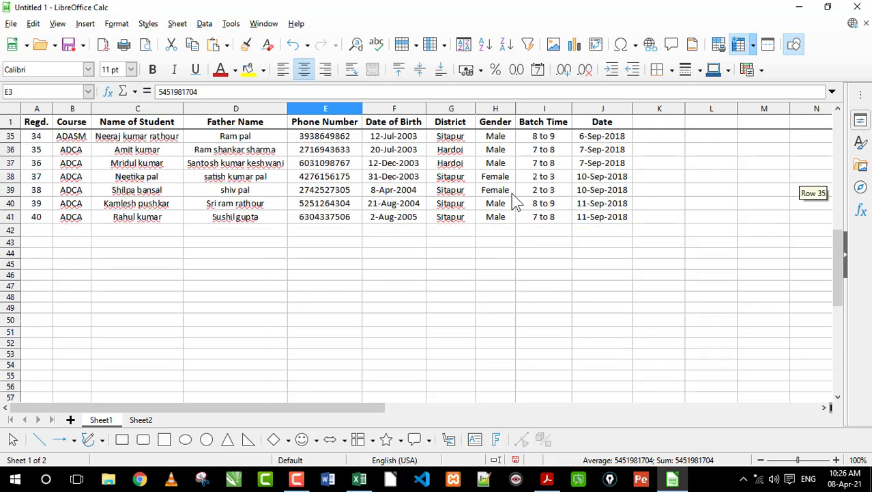
pyautogui.scroll(4, 515, 201)
pyautogui.scroll(7, 516, 202)
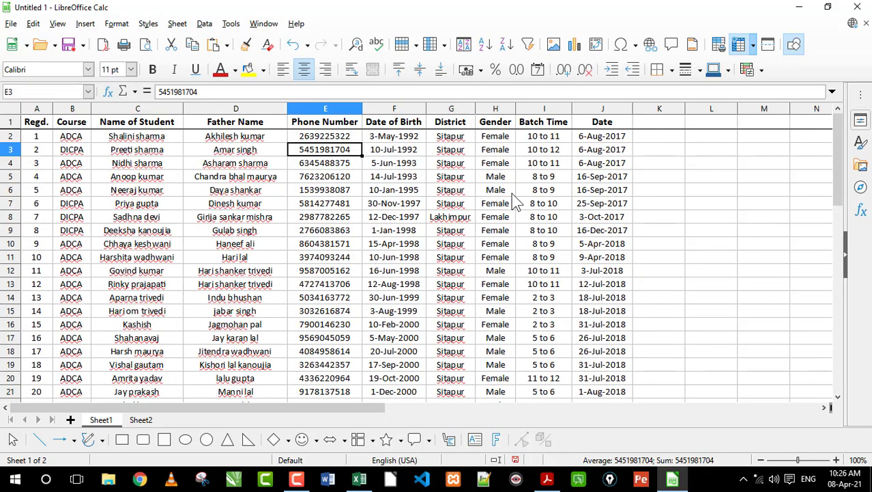
pyautogui.scroll(-7, 515, 202)
pyautogui.scroll(7, 516, 201)
# Look up the Freeze First Column option and highlight the Regd. numbers to identify the first column.
pyautogui.click(753, 45)
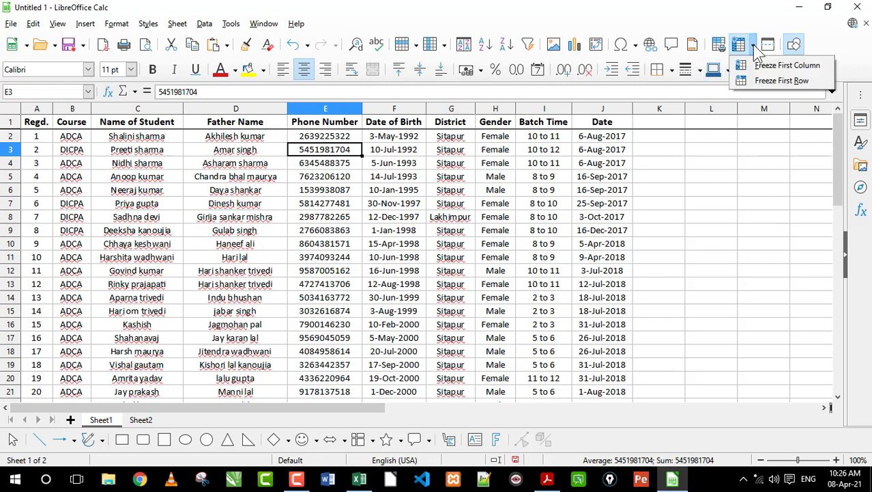
pyautogui.click(751, 68)
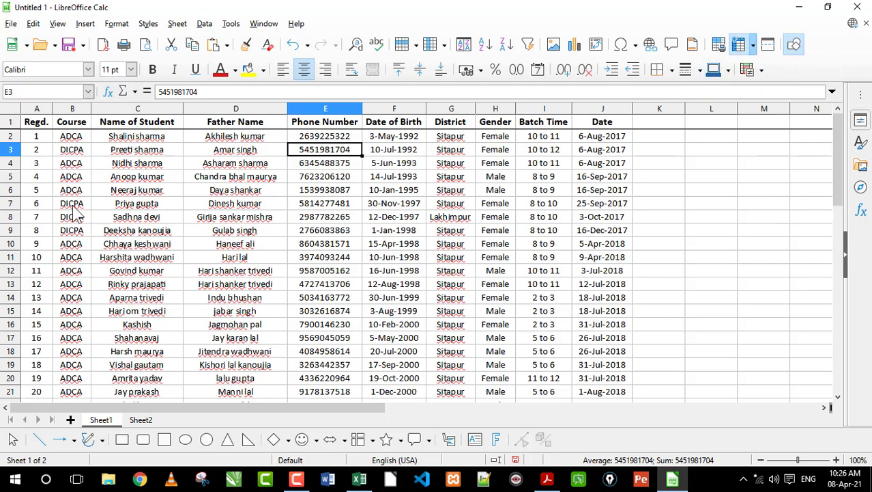
pyautogui.click(99, 215)
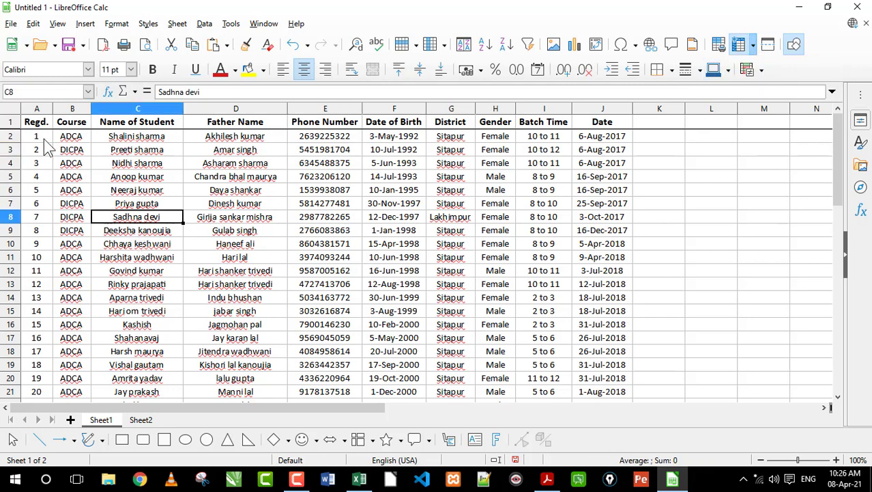
pyautogui.moveTo(47, 140); pyautogui.dragTo(40, 350)
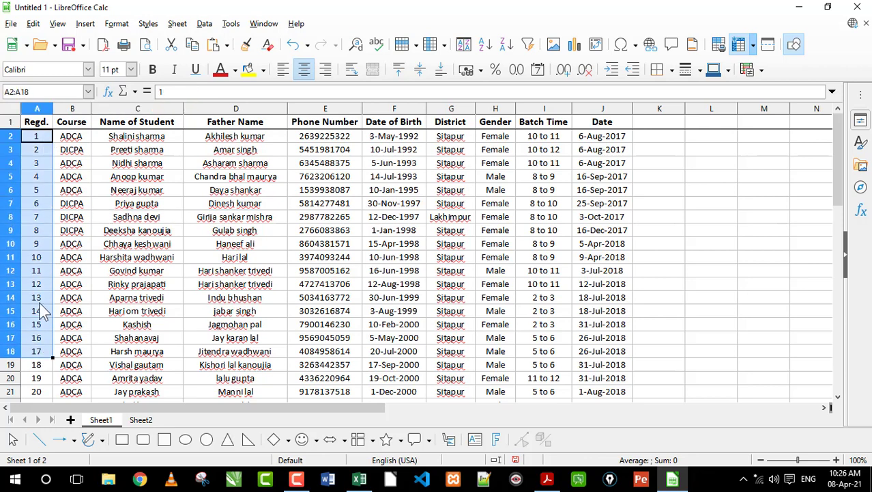
pyautogui.click(44, 192)
pyautogui.moveTo(37, 136); pyautogui.dragTo(37, 337)
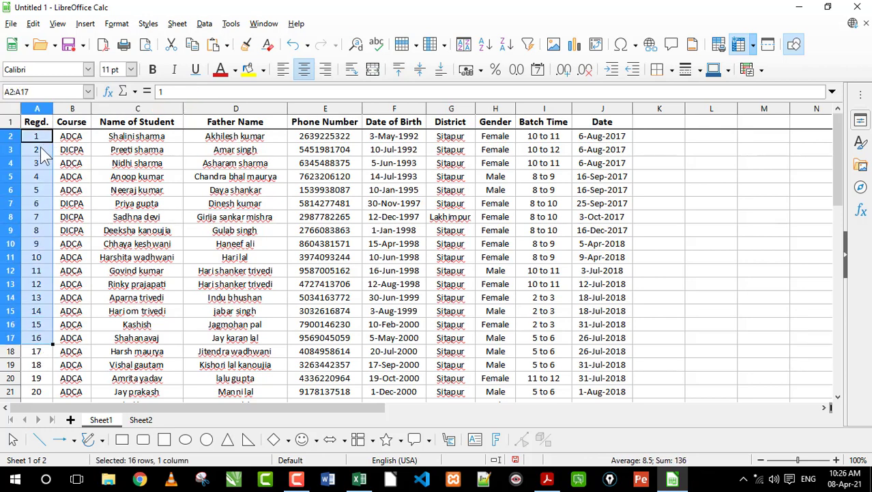
pyautogui.click(44, 150)
pyautogui.moveTo(46, 136); pyautogui.dragTo(32, 321)
pyautogui.click(32, 233)
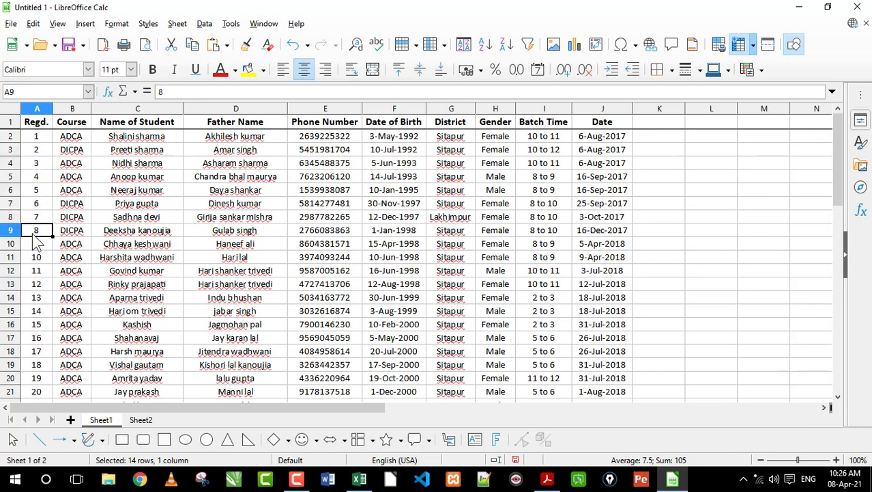
# Freeze the first column, Regd., and check it by moving the sheet sideways.
pyautogui.click(753, 45)
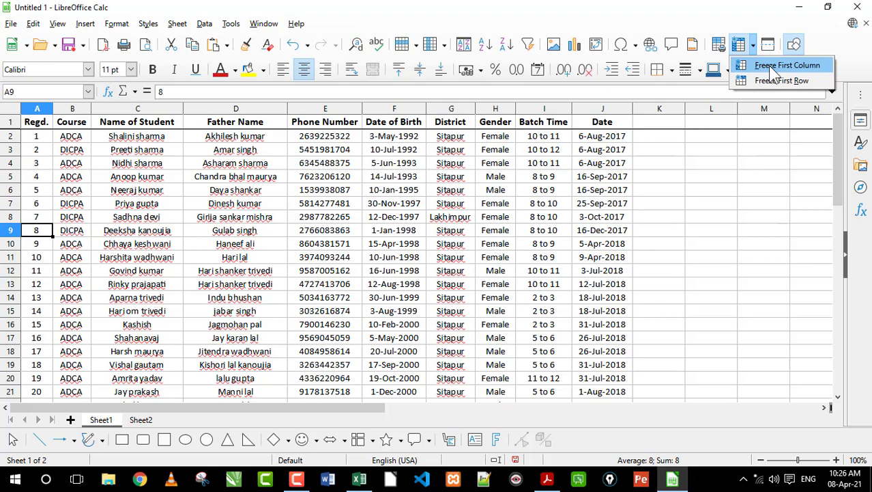
pyautogui.click(771, 67)
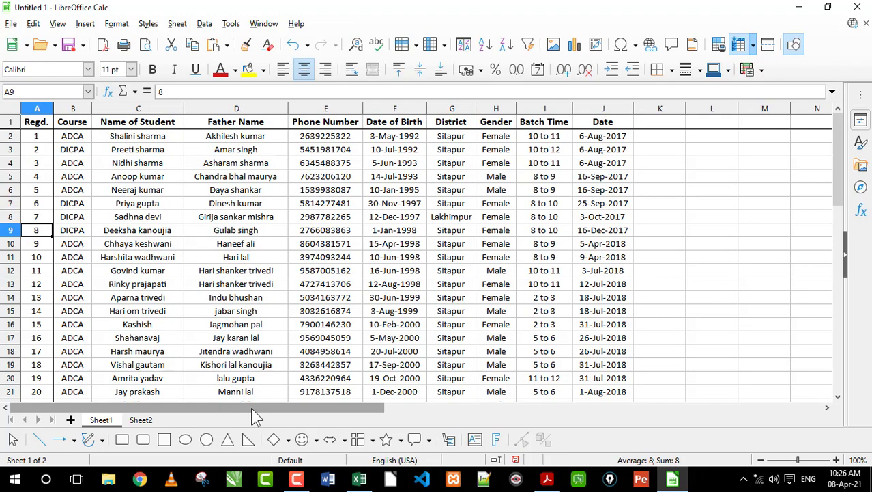
pyautogui.moveTo(287, 408); pyautogui.dragTo(92, 408)
pyautogui.click(198, 283)
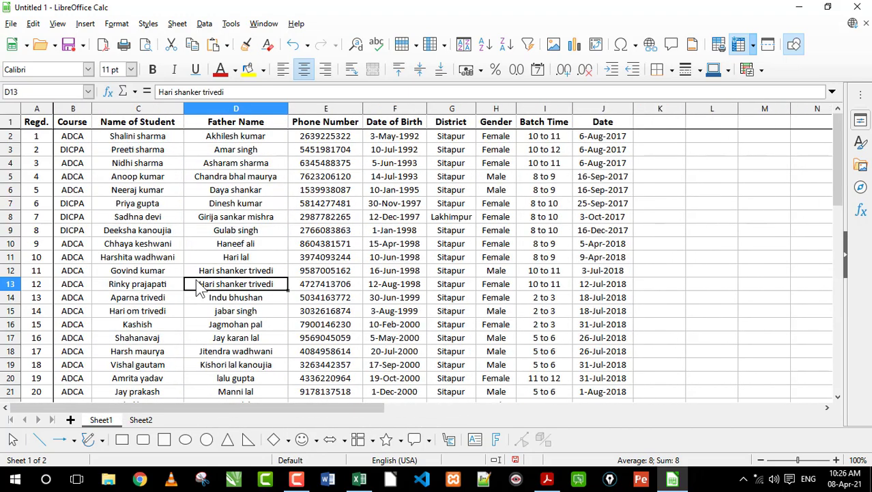
# Turn off the freezing of rows and columns on Sheet1 and select the fifth student's name cell.
pyautogui.click(754, 45)
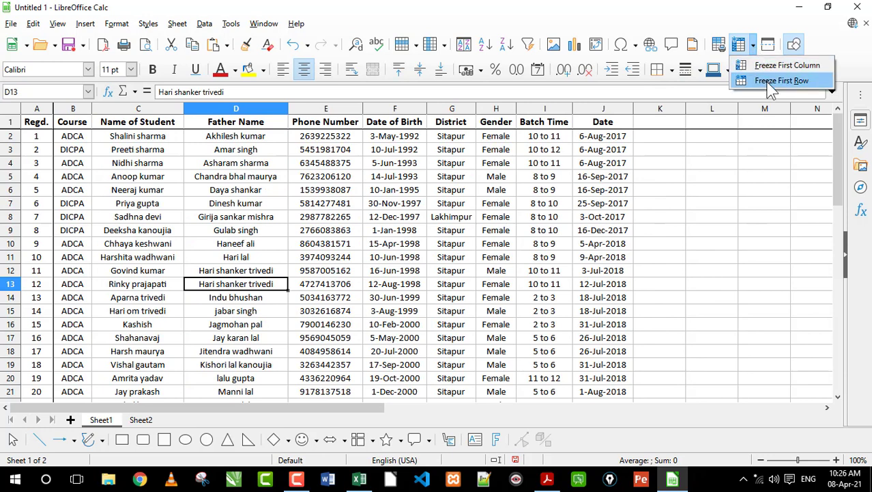
pyautogui.click(287, 215)
pyautogui.click(84, 202)
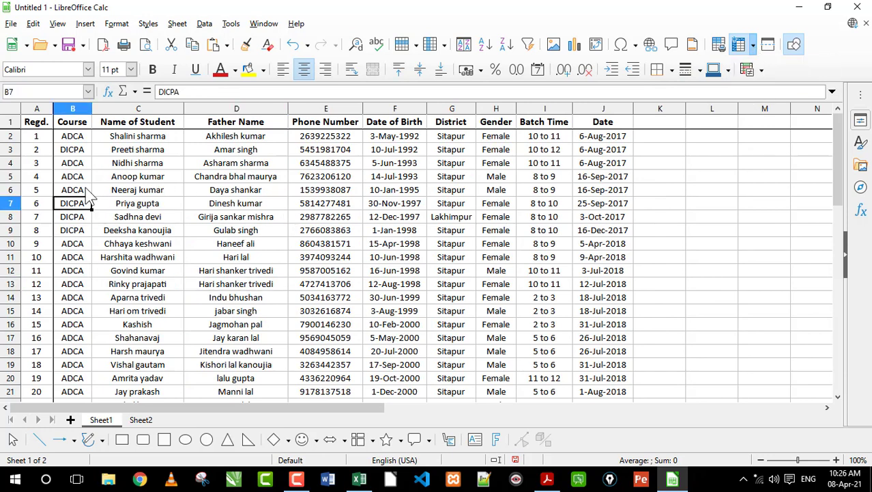
pyautogui.click(57, 24)
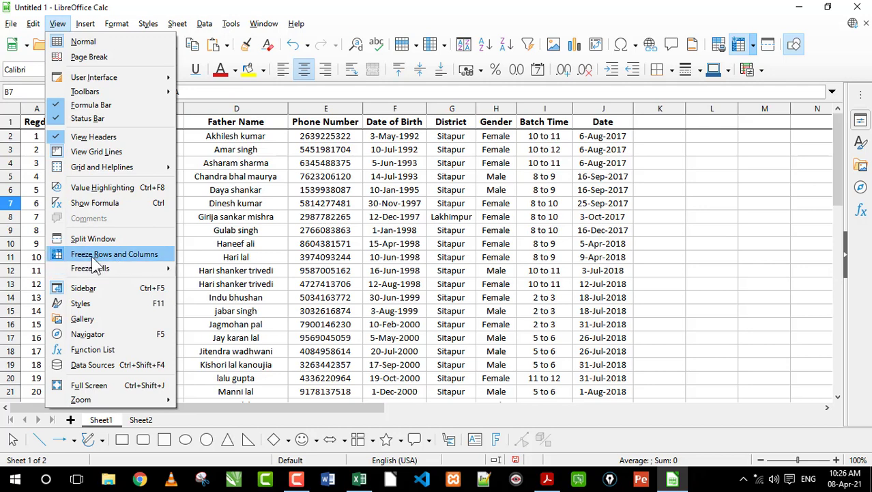
pyautogui.click(120, 191)
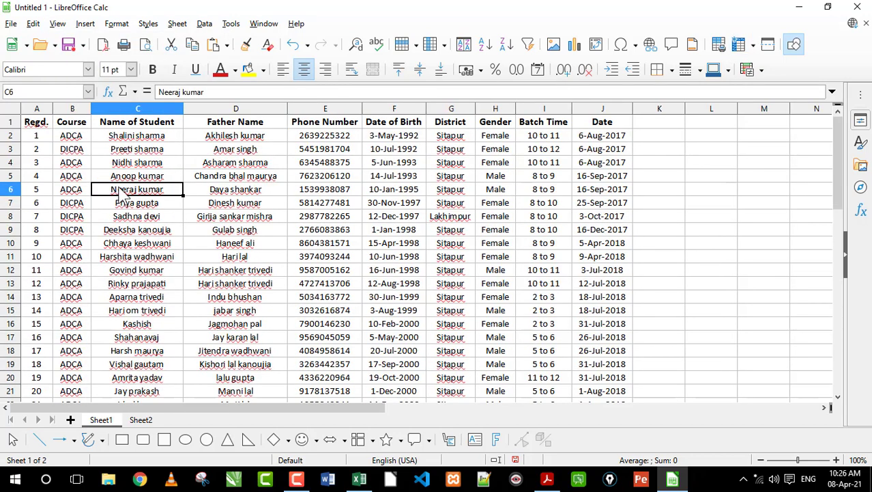
# Switch to the syllabus PDF in Adobe Acrobat Reader, check the Formulas topic under Spreadsheet, and return to the Calc workbook.
pyautogui.click(351, 180)
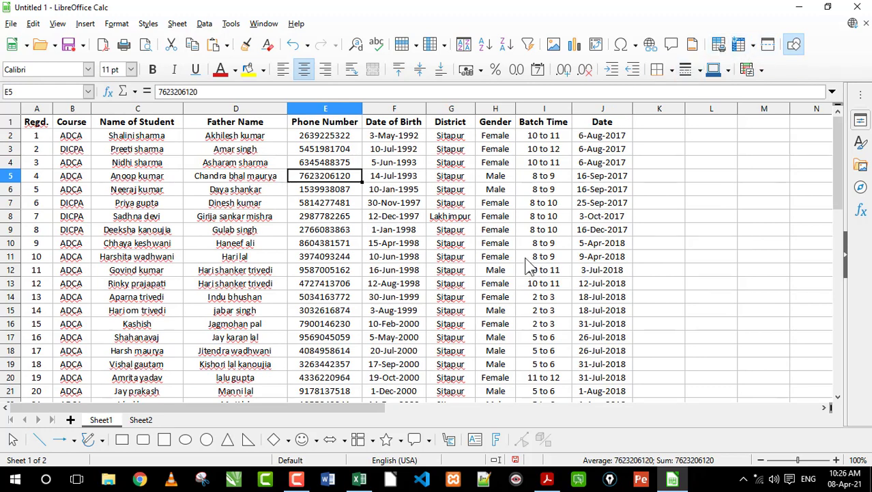
pyautogui.click(547, 478)
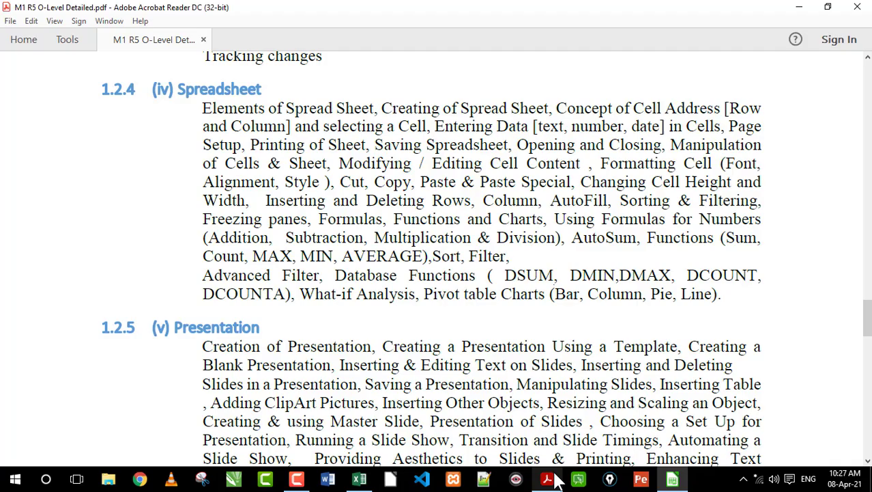
pyautogui.doubleClick(326, 219)
pyautogui.click(354, 220)
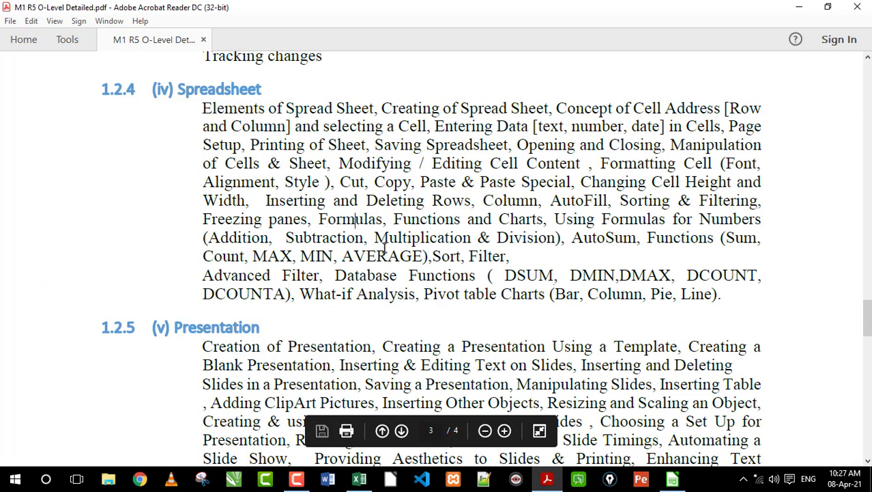
pyautogui.click(672, 479)
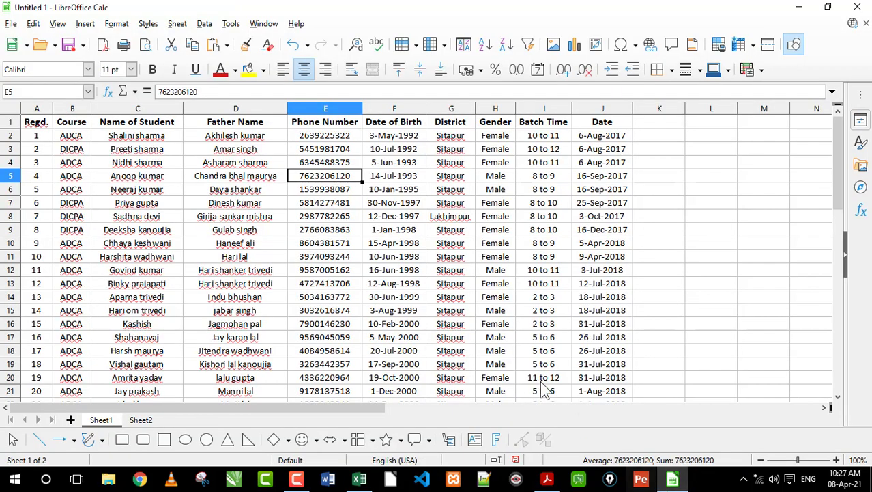
pyautogui.click(465, 310)
pyautogui.click(691, 272)
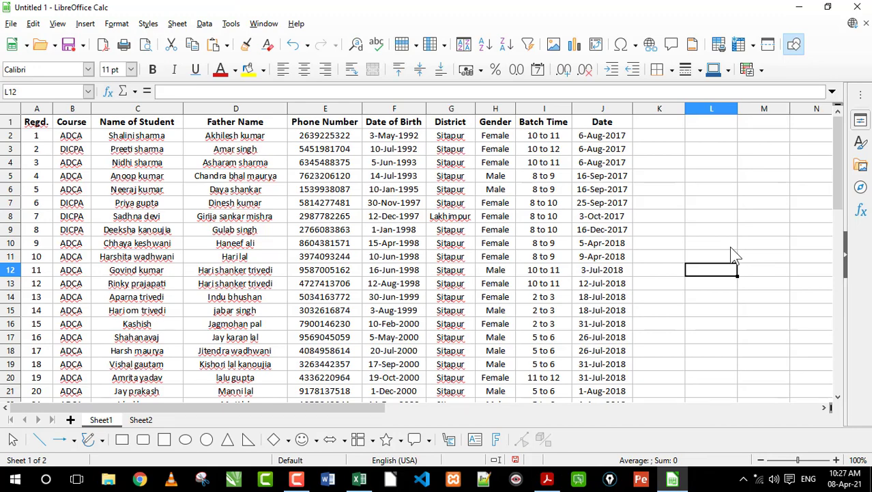
# Enter the numbers 25, 60, 25, 25 and 24 in cells E45 to E49, below the student list.
pyautogui.scroll(-11, 638, 289)
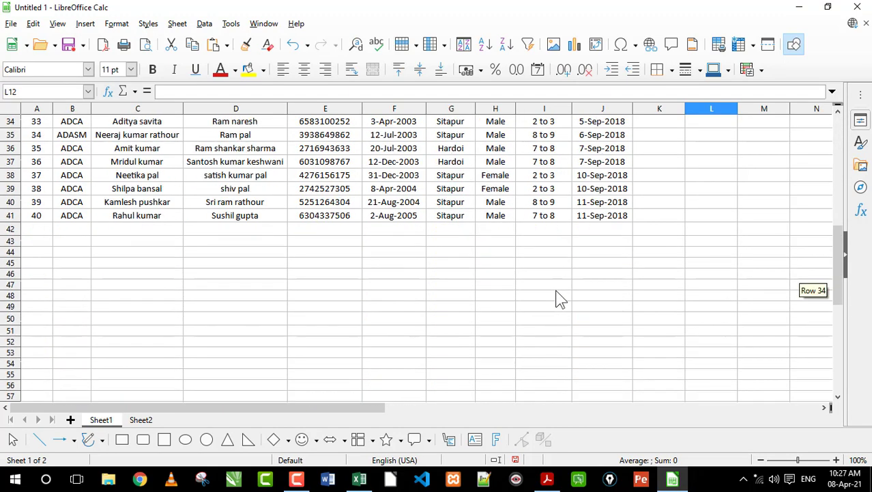
pyautogui.scroll(-3, 382, 273)
pyautogui.click(310, 151)
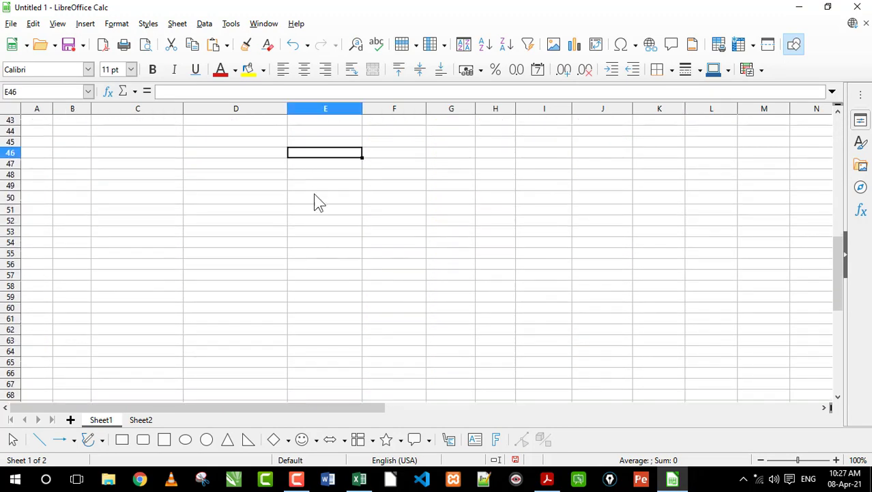
pyautogui.scroll(2, 316, 218)
pyautogui.click(316, 225)
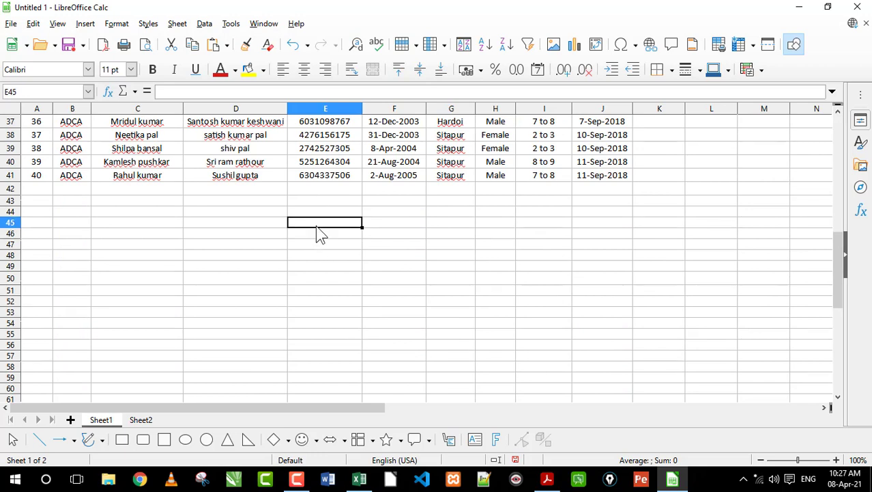
pyautogui.write('25')
pyautogui.press('Return')
pyautogui.write('60')
pyautogui.press('Return')
pyautogui.write('25')
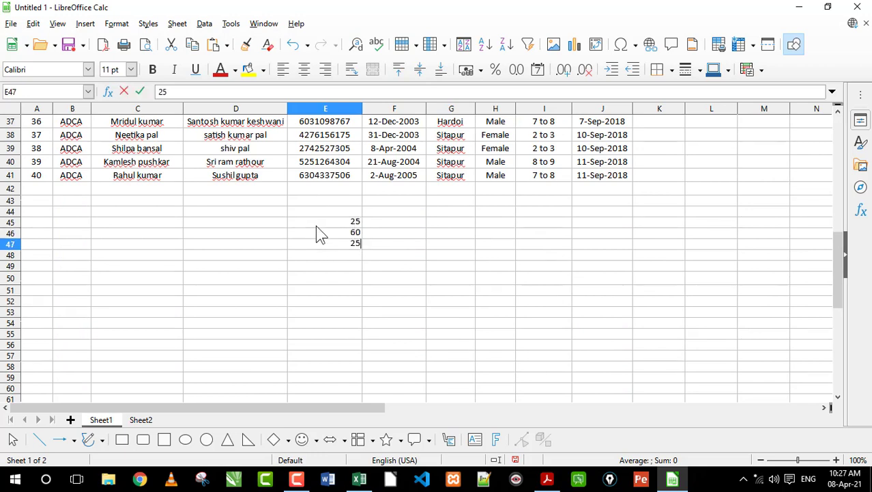
pyautogui.press('Return')
pyautogui.write('25')
pyautogui.press('Return')
pyautogui.write('24')
pyautogui.press('Return')
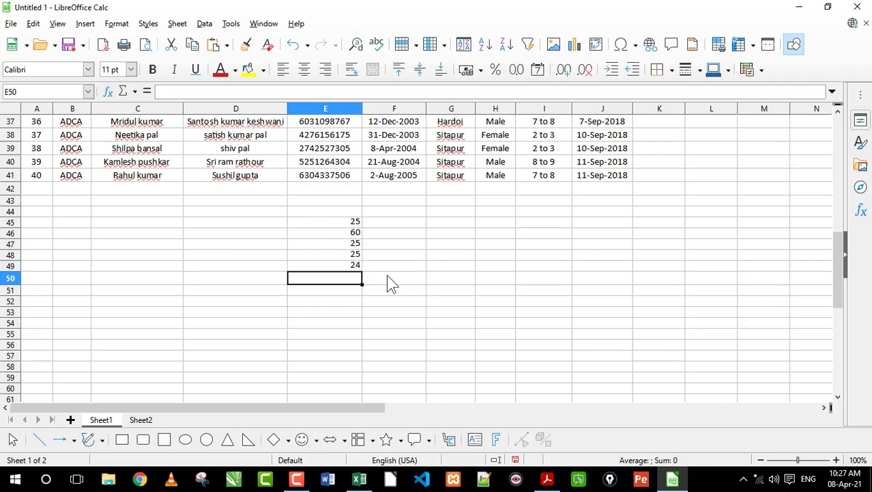
# Enter the multiplier 3 in each of the cells F45 to F49, beside the numbers.
pyautogui.click(393, 223)
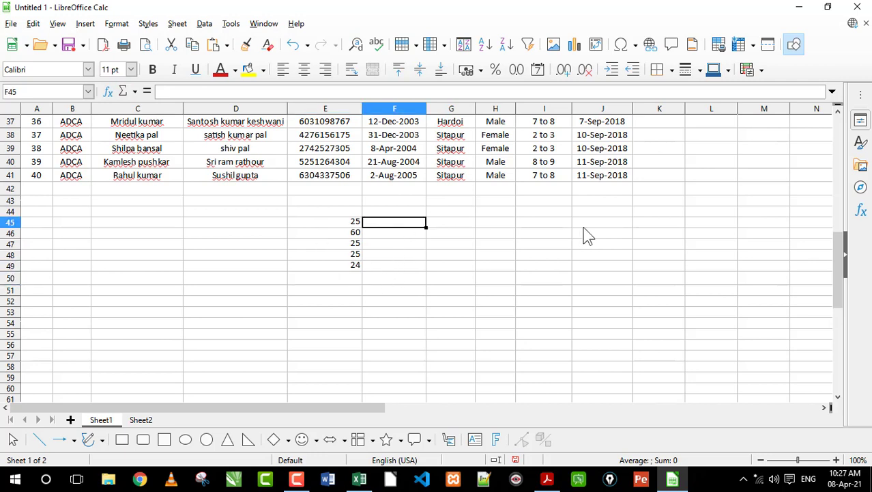
pyautogui.write('3')
pyautogui.press('Return')
pyautogui.write('3')
pyautogui.press('Return')
pyautogui.write('3')
pyautogui.press('Return')
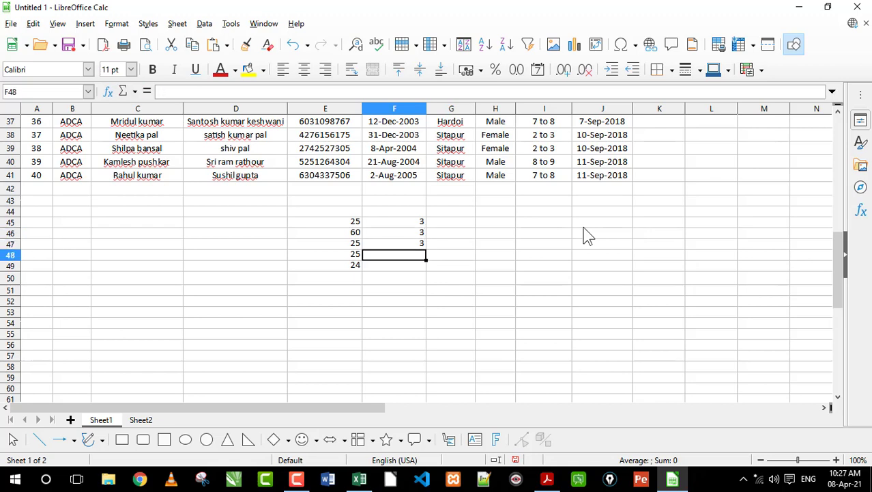
pyautogui.write('3')
pyautogui.press('Return')
pyautogui.write('3')
pyautogui.press('Return')
pyautogui.press('Up')
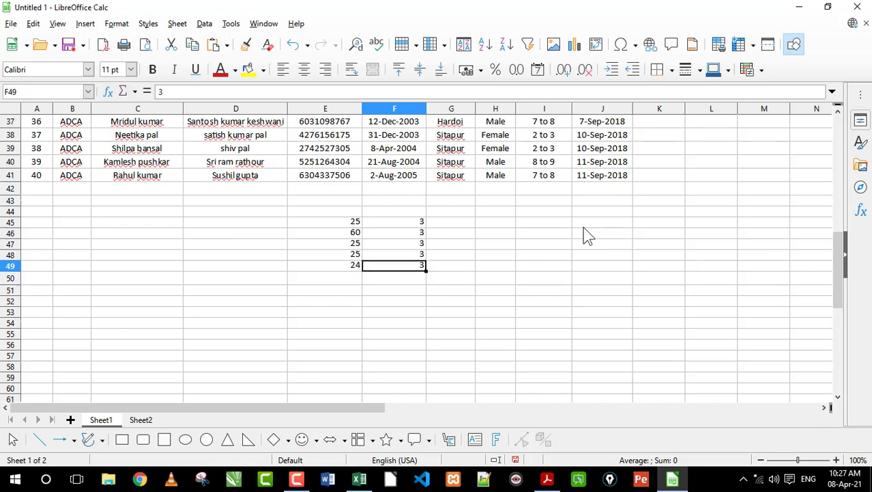
# Enter the formula =E45*F45 in cell G45 to multiply the first pair of numbers.
pyautogui.press('Right')
pyautogui.press('Up')
pyautogui.press('Up')
pyautogui.press('Up')
pyautogui.press('Up')
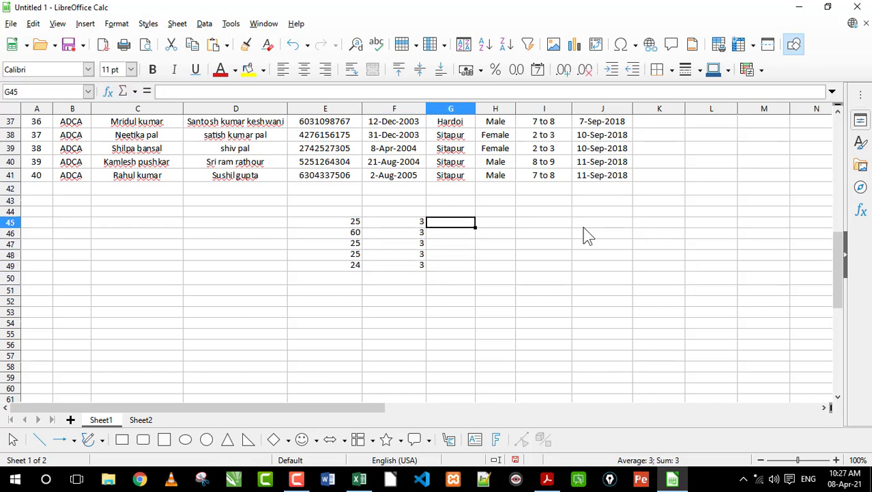
pyautogui.write('=')
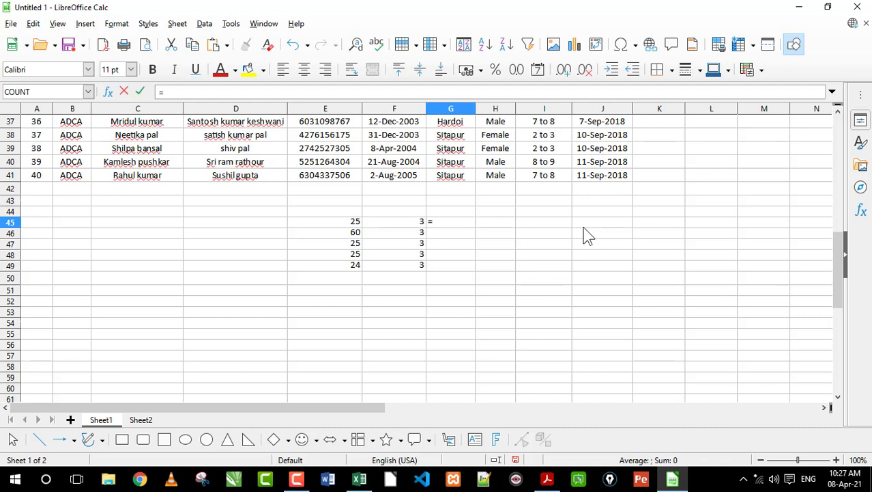
pyautogui.click(352, 224)
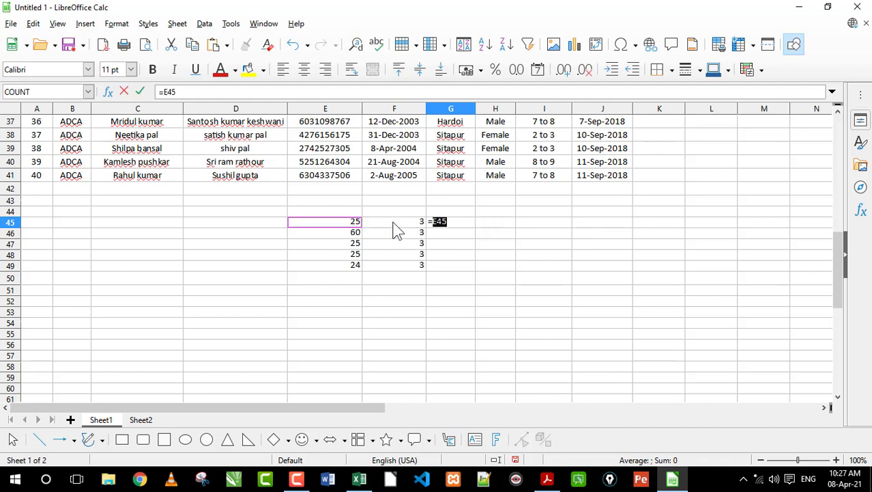
pyautogui.write('*')
pyautogui.click(396, 223)
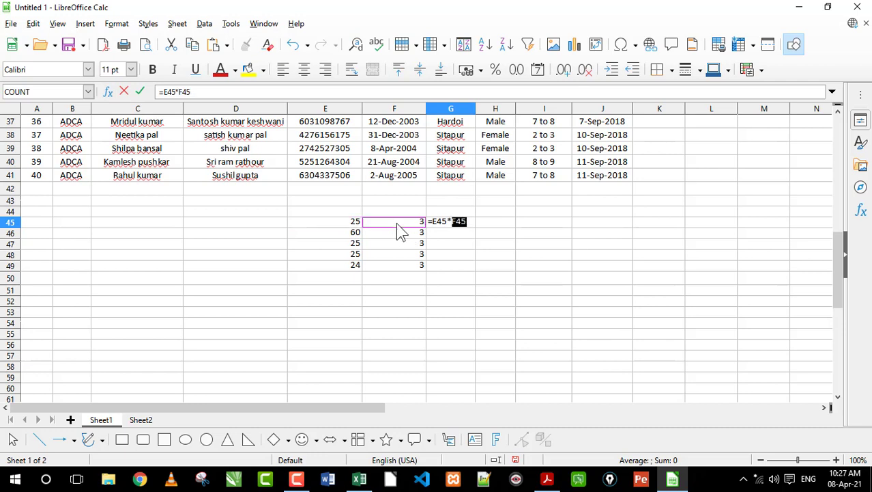
pyautogui.press('Return')
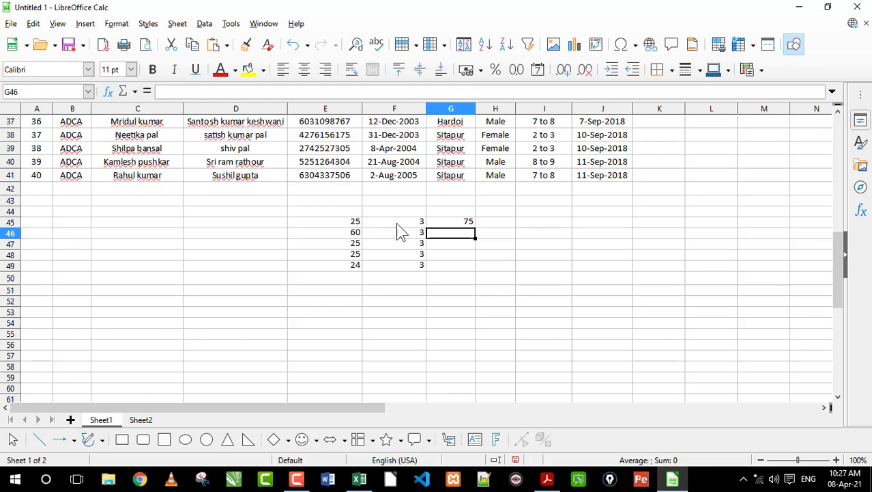
# Fill the multiplication formula from G45 down to G49 and check the copied formula in G46.
pyautogui.press('Up')
pyautogui.click(340, 224)
pyautogui.click(409, 224)
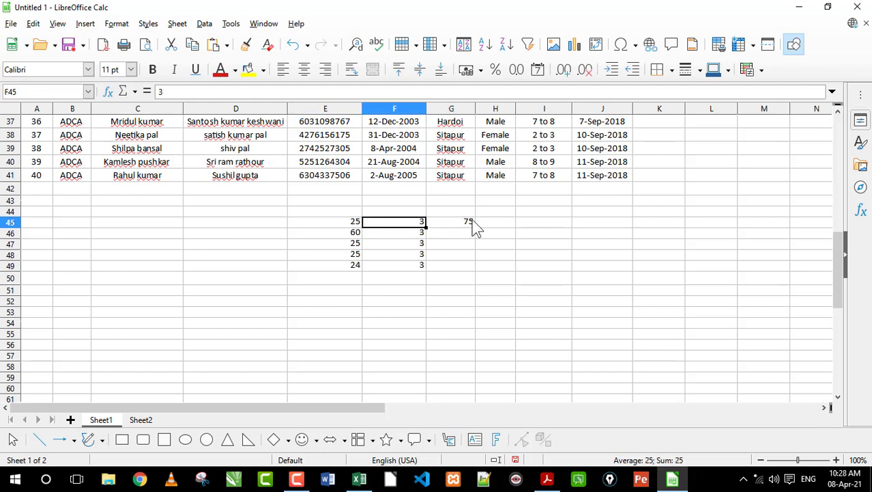
pyautogui.click(470, 225)
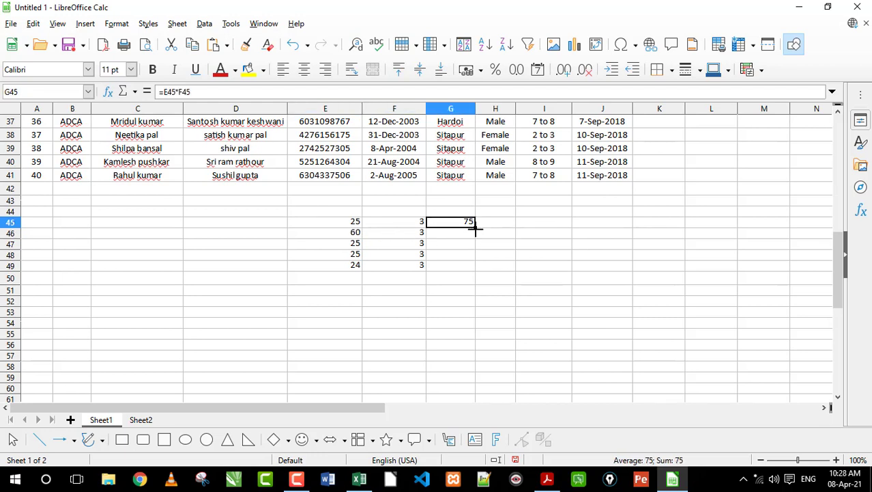
pyautogui.moveTo(475, 230); pyautogui.dragTo(477, 271)
pyautogui.doubleClick(465, 239)
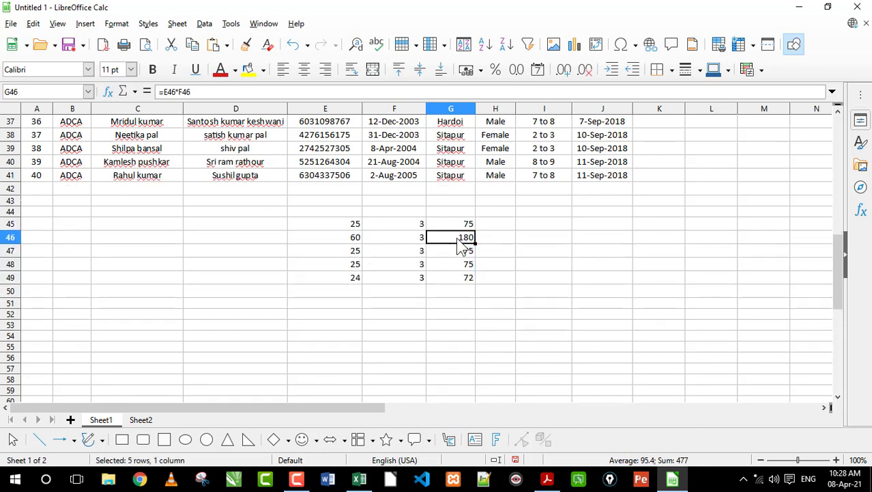
pyautogui.press('Return')
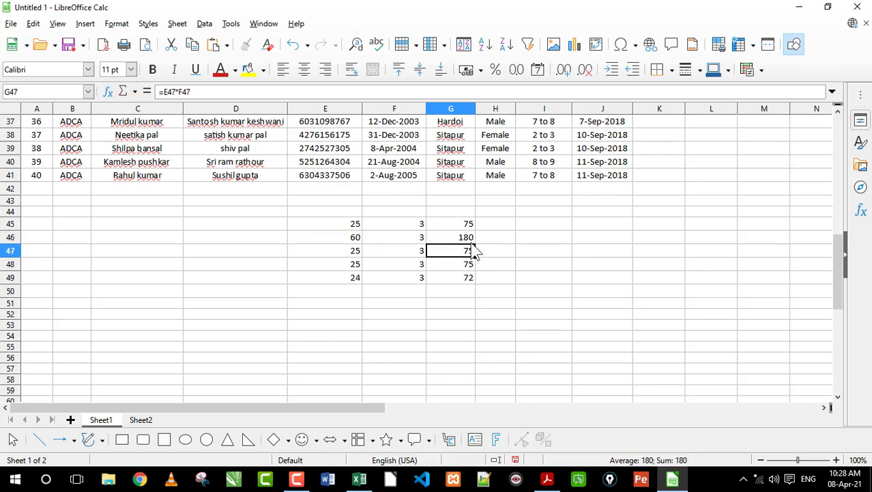
# Clear the multipliers and the multiplication formulas from columns F and G, keeping the numbers in column E.
pyautogui.moveTo(415, 225); pyautogui.dragTo(416, 274)
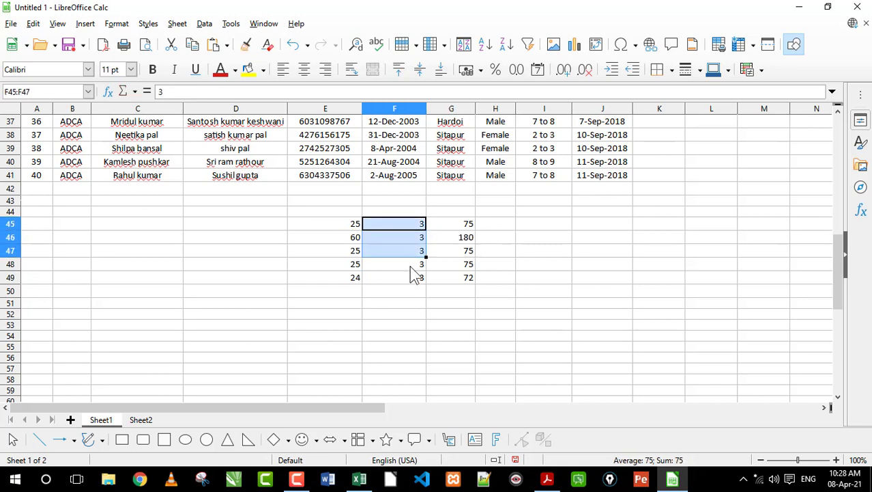
pyautogui.click(458, 225)
pyautogui.moveTo(402, 226); pyautogui.dragTo(469, 292)
pyautogui.press('Delete')
# Enter the formula =E45*3 in cell F45 to multiply the first number by a constant.
pyautogui.click(393, 225)
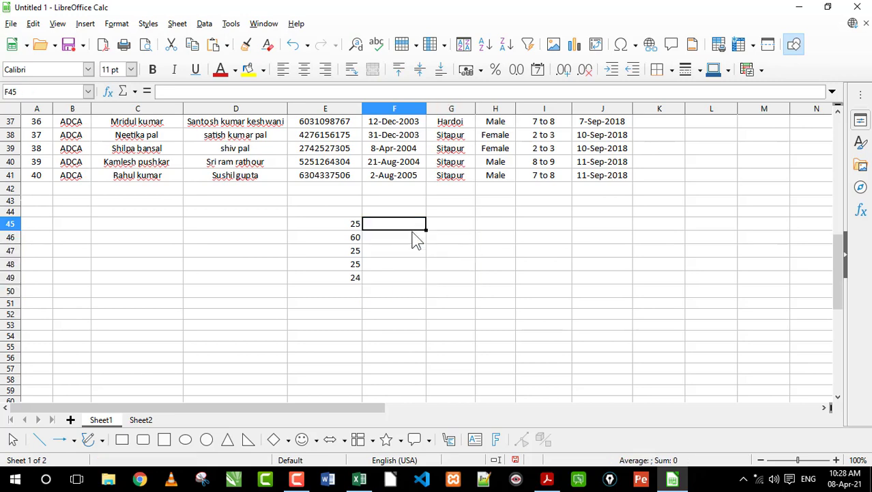
pyautogui.scroll(2, 416, 239)
pyautogui.write('=')
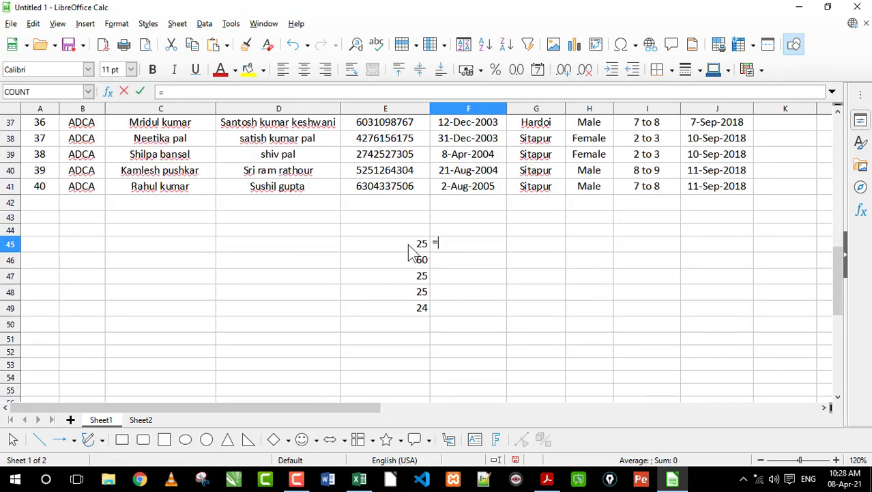
pyautogui.click(406, 247)
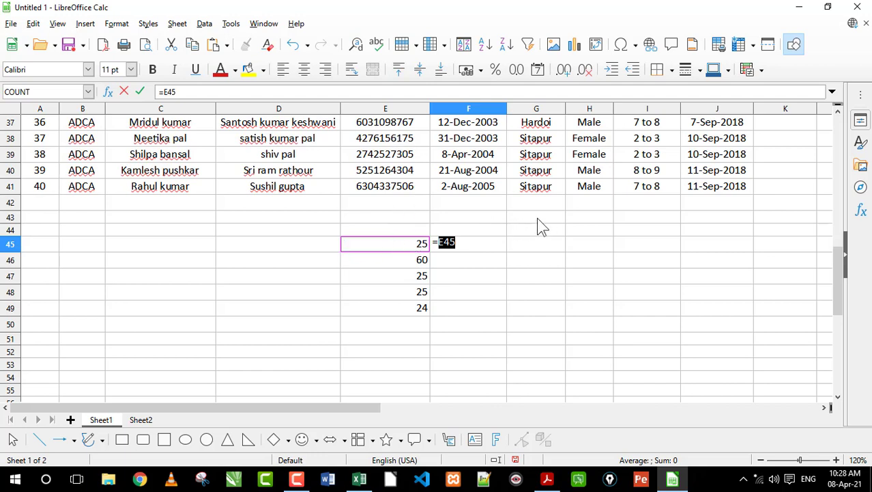
pyautogui.write('*3')
pyautogui.press('Return')
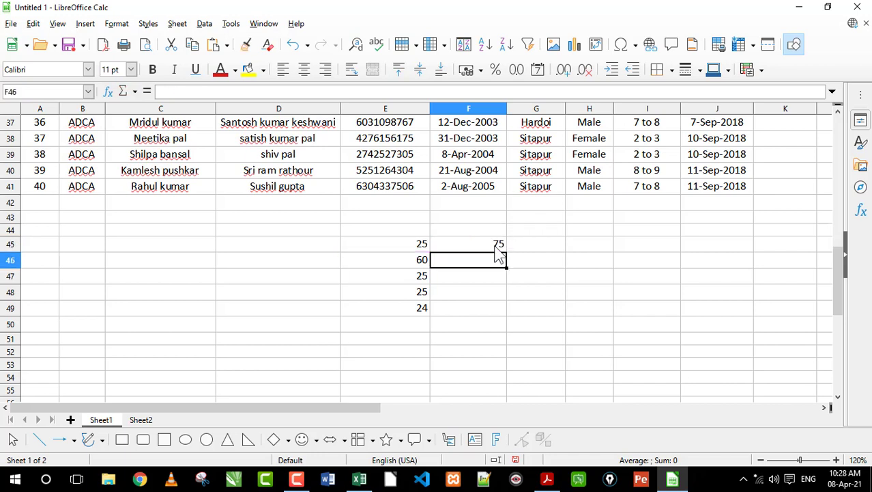
# Fill the constant-multiplication formula from F45 down to F49 and check the copy in F47.
pyautogui.click(502, 247)
pyautogui.moveTo(506, 251); pyautogui.dragTo(502, 312)
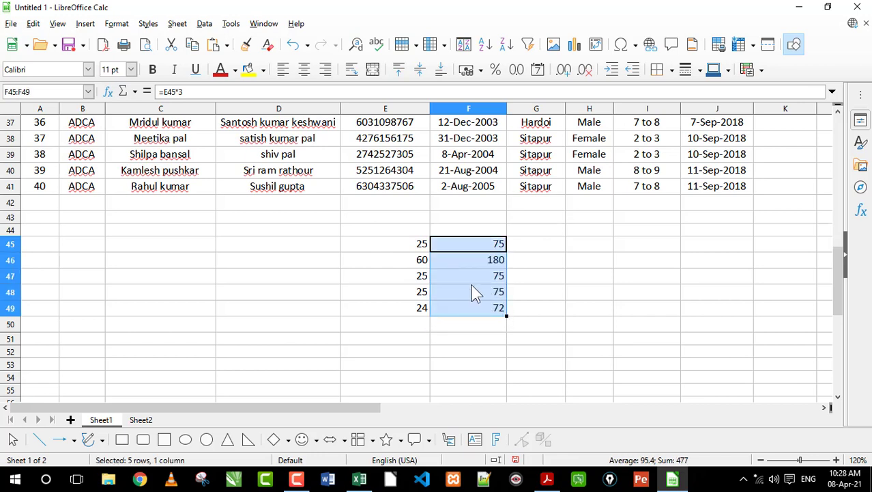
pyautogui.click(480, 280)
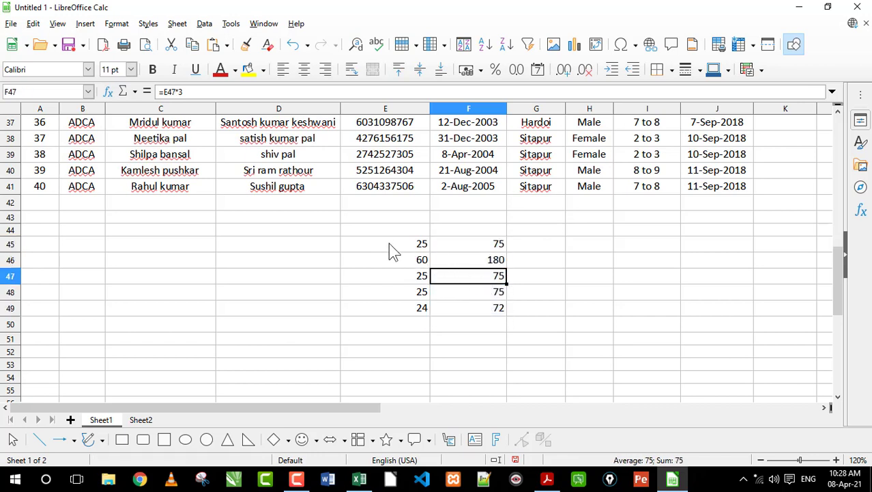
# Examine the cell reference, multiplication operator and constant in the F45 formula, comparing them with the number in E45.
pyautogui.click(468, 246)
pyautogui.doubleClick(476, 242)
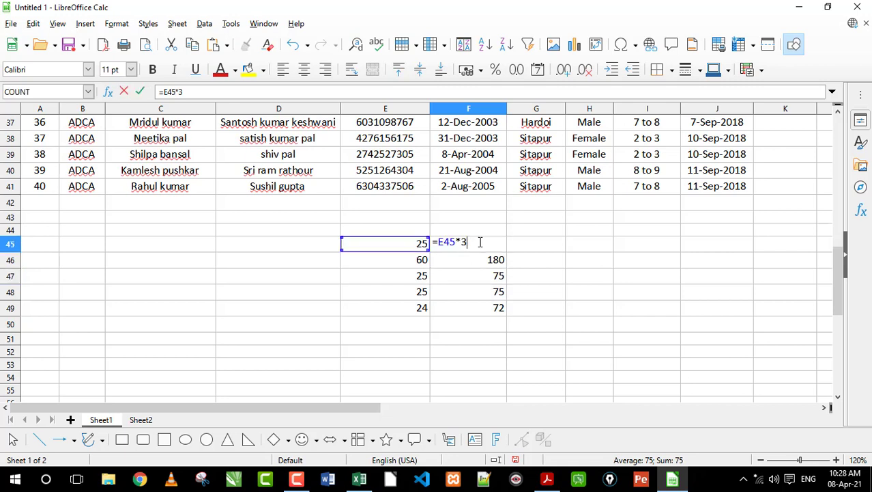
pyautogui.moveTo(463, 242); pyautogui.dragTo(457, 243)
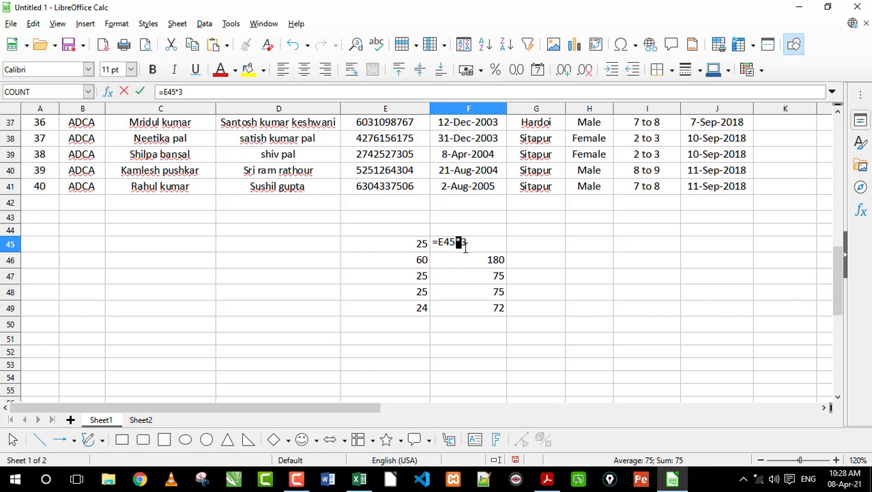
pyautogui.press('Return')
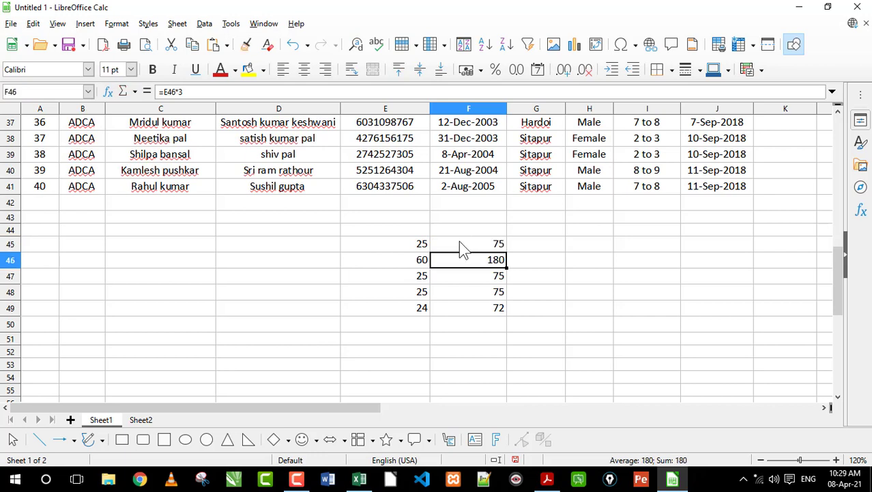
pyautogui.click(415, 245)
pyautogui.click(444, 265)
pyautogui.click(449, 246)
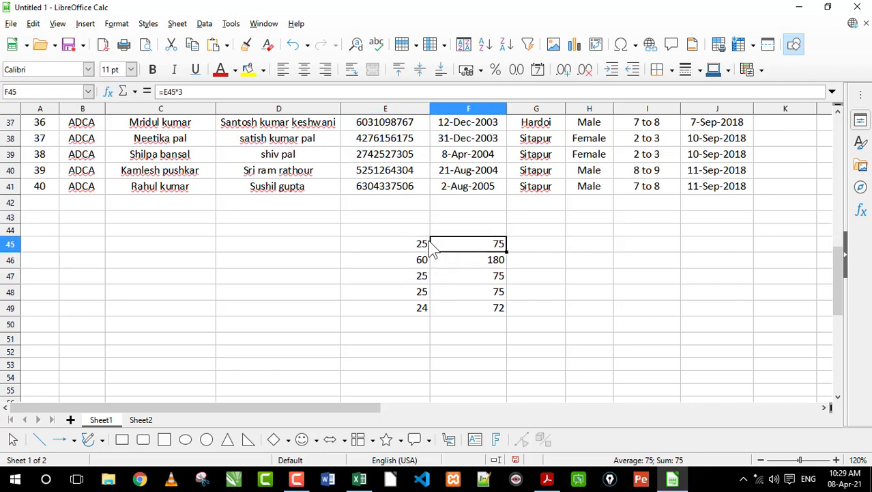
pyautogui.click(408, 250)
pyautogui.doubleClick(469, 244)
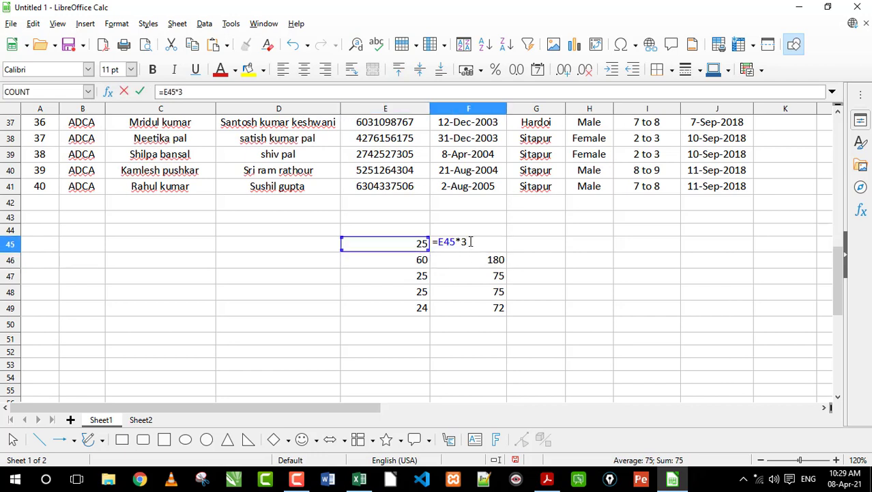
pyautogui.press('Return')
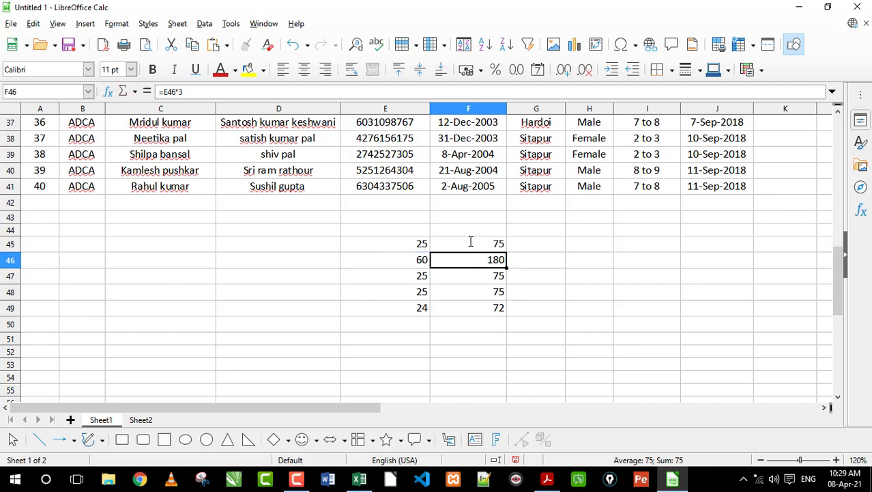
# Extend the formula in cell F45 to =E45*3+10.
pyautogui.doubleClick(470, 242)
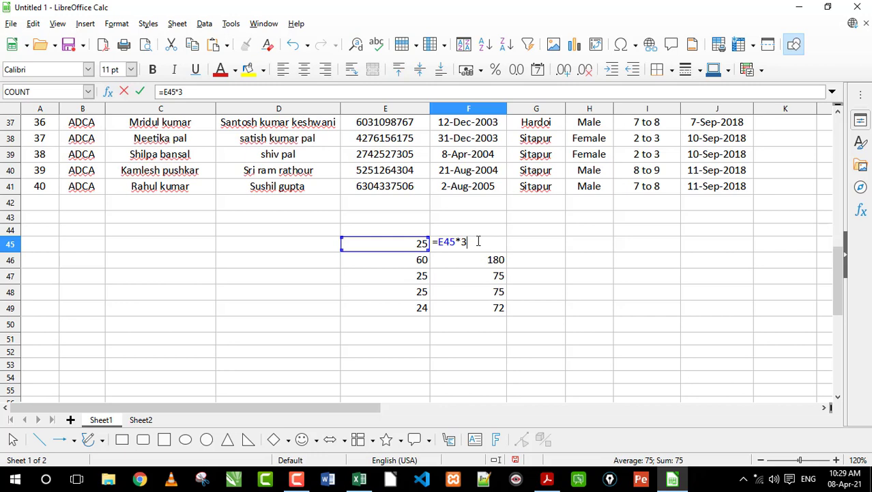
pyautogui.write('+10')
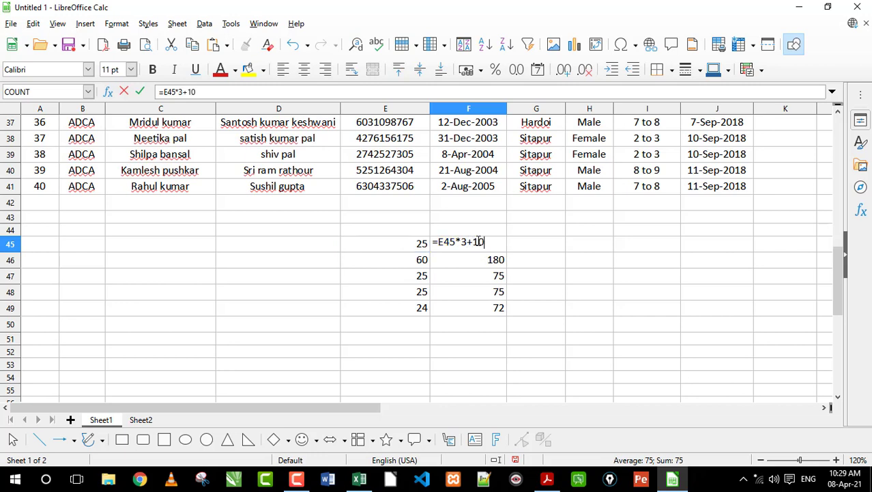
pyautogui.press('Return')
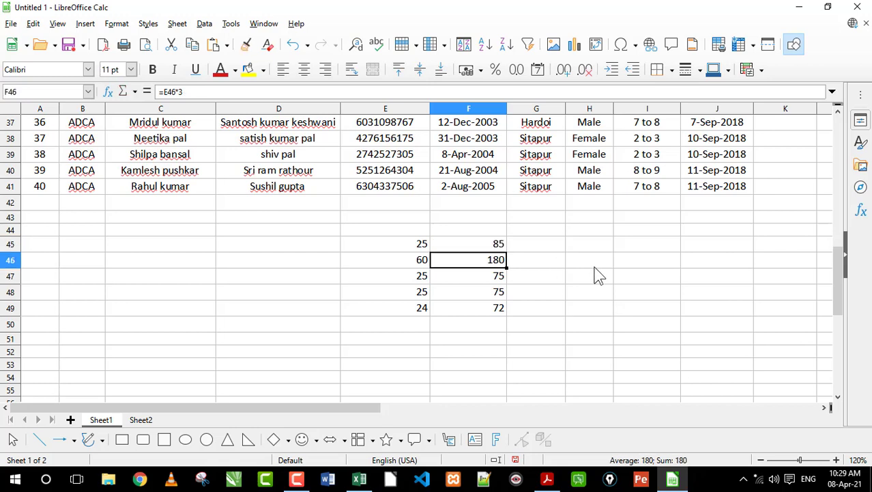
# Replace the added constant in F45 with a parenthesised sum, making the formula =E45*3+(5+6+3), and reopen it to check its parts.
pyautogui.click(486, 249)
pyautogui.doubleClick(485, 248)
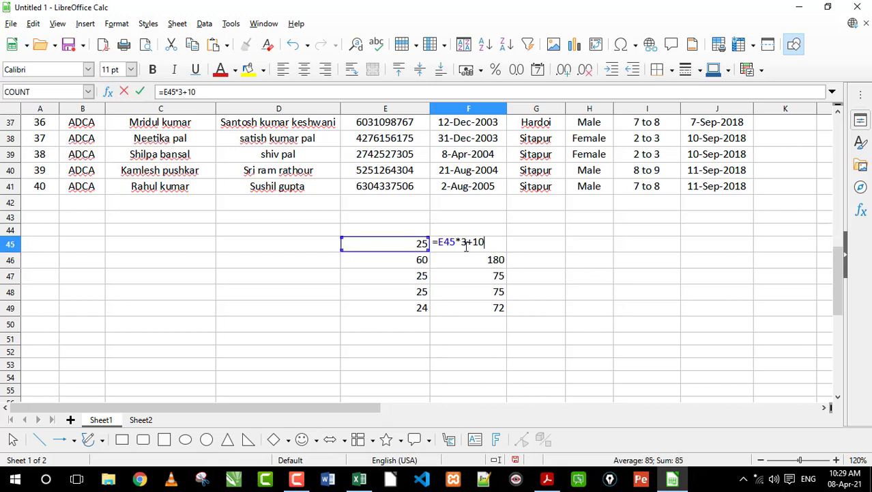
pyautogui.moveTo(467, 242); pyautogui.dragTo(488, 243)
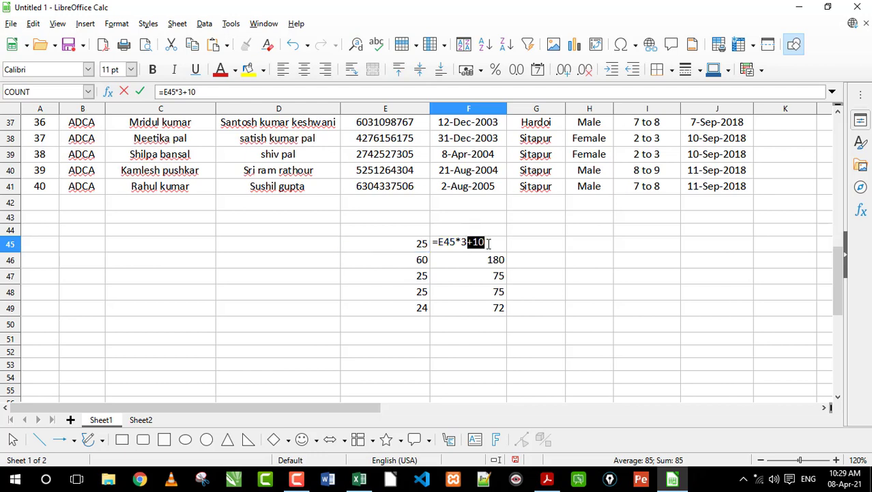
pyautogui.click(488, 243)
pyautogui.press('BackSpace')
pyautogui.press('BackSpace')
pyautogui.write('(5+6+3')
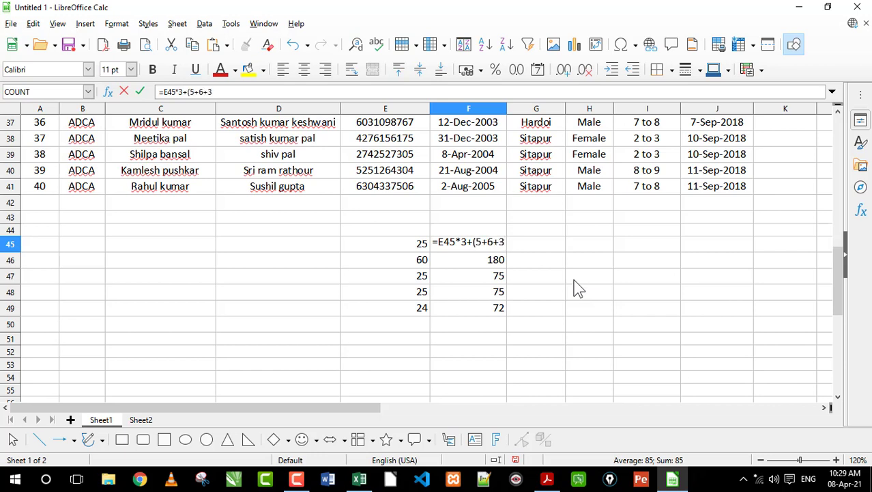
pyautogui.write(')')
pyautogui.press('Return')
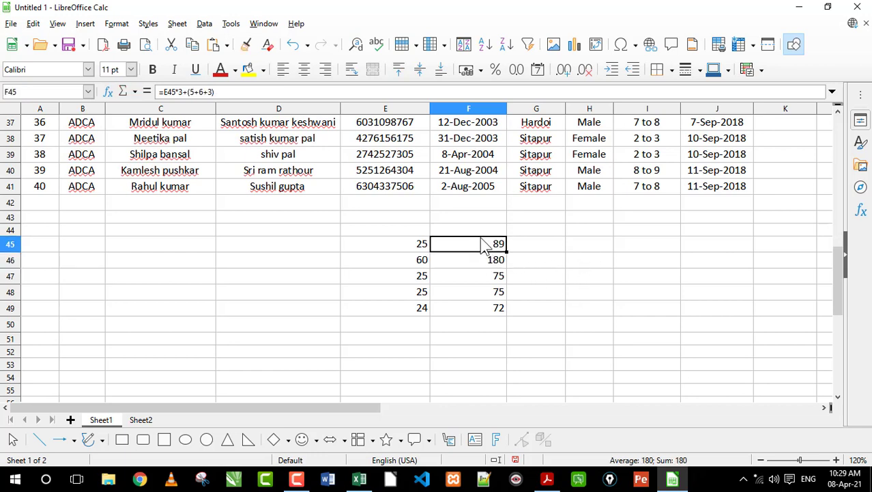
pyautogui.doubleClick(485, 244)
pyautogui.press('Return')
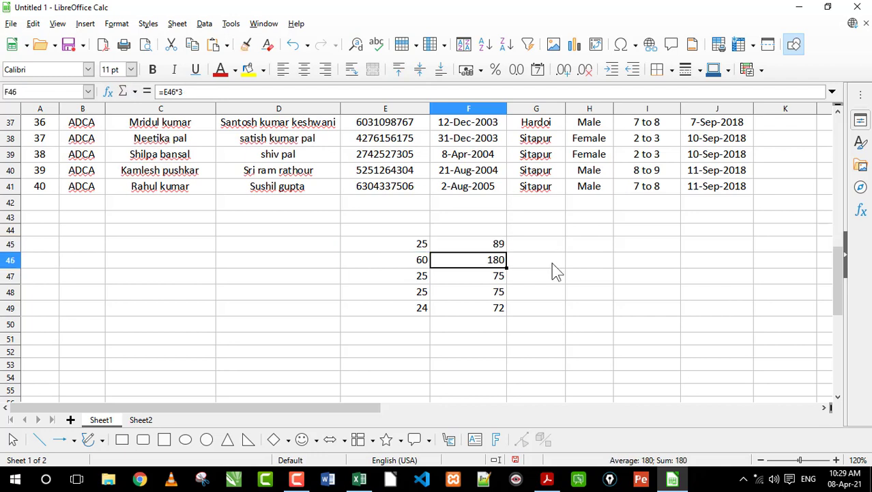
pyautogui.click(479, 246)
pyautogui.doubleClick(480, 244)
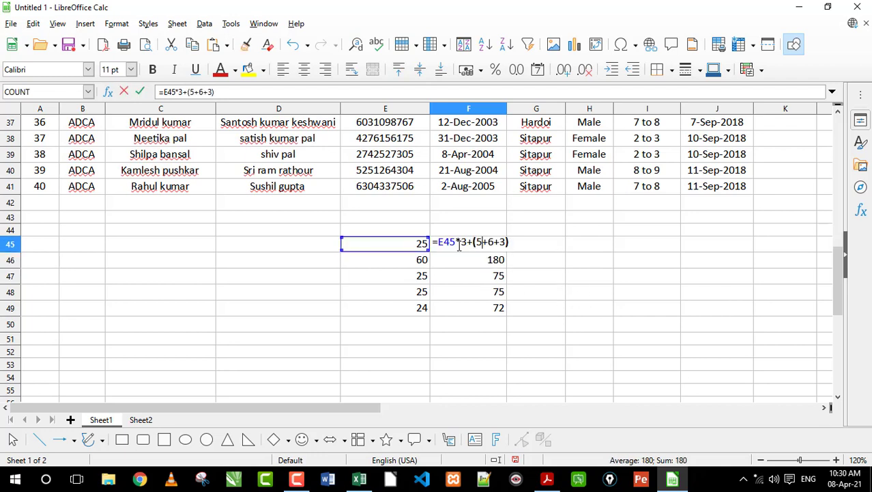
pyautogui.press('Return')
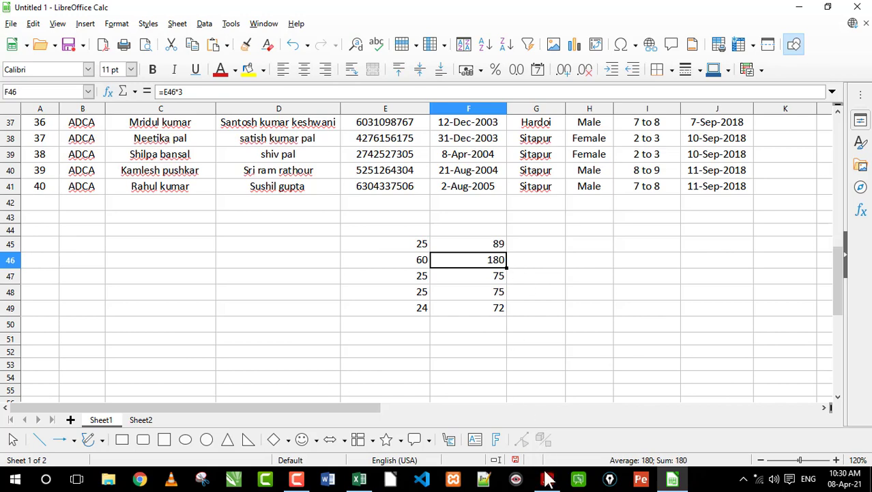
# Switch to the syllabus PDF in Acrobat Reader and examine the Functions, Charts and Pivot table Charts topics in the Spreadsheet section.
pyautogui.click(547, 478)
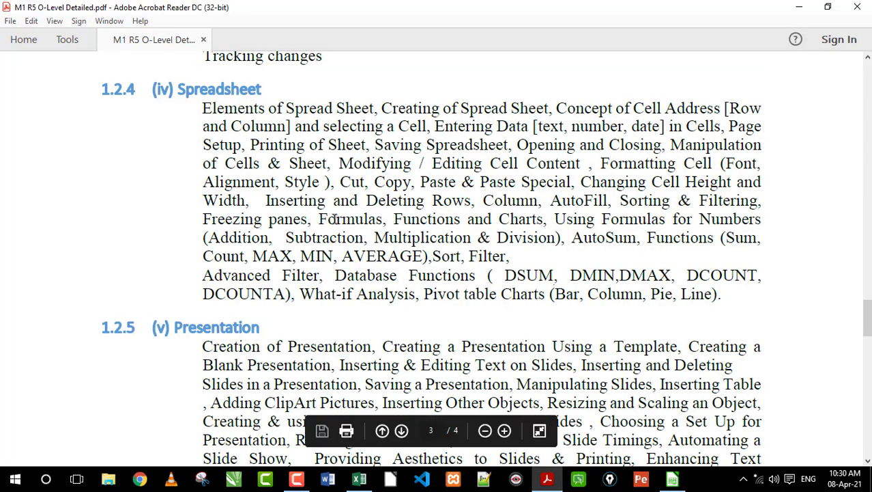
pyautogui.moveTo(334, 219); pyautogui.dragTo(395, 223)
pyautogui.click(418, 221)
pyautogui.click(446, 226)
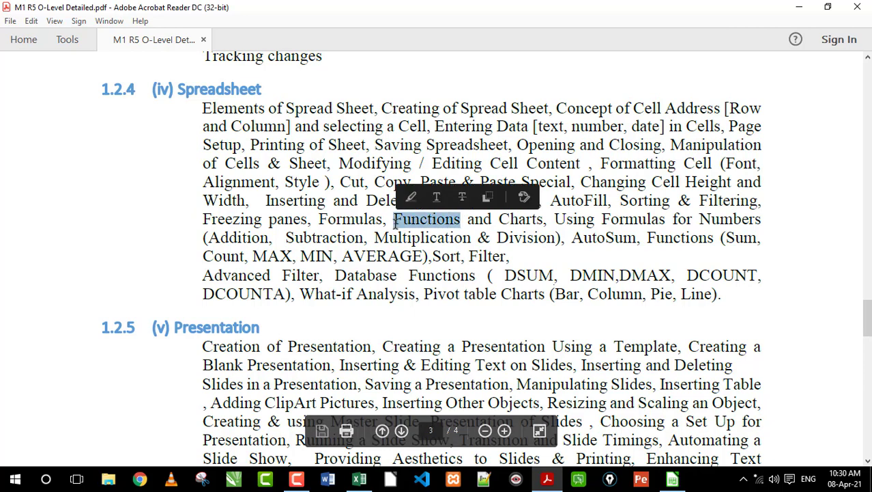
pyautogui.moveTo(205, 256); pyautogui.dragTo(413, 262)
pyautogui.click(389, 266)
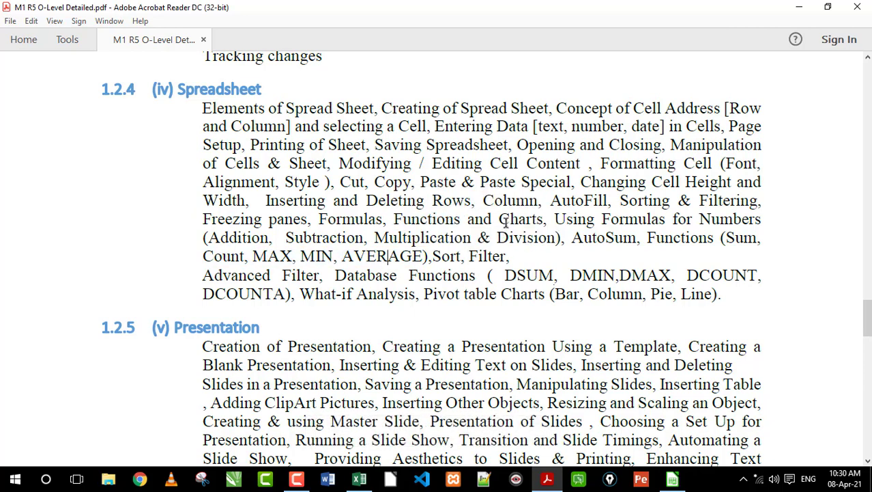
pyautogui.moveTo(500, 218); pyautogui.dragTo(549, 220)
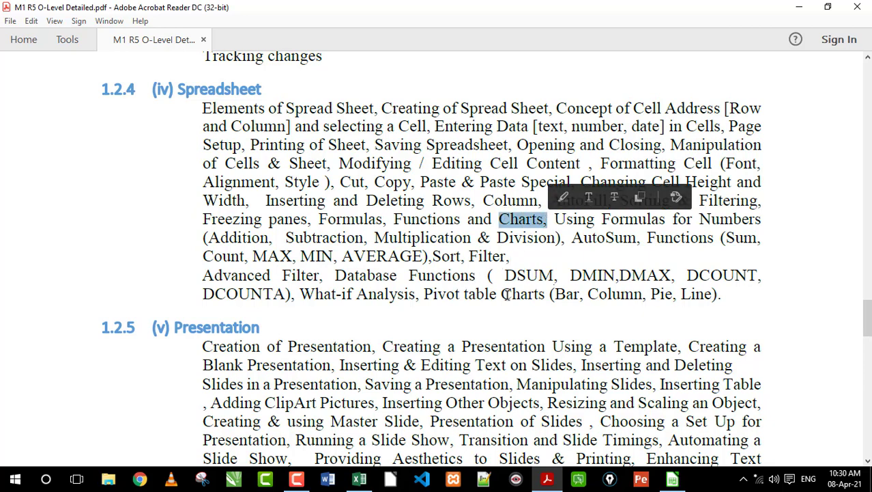
pyautogui.moveTo(501, 294); pyautogui.dragTo(536, 294)
pyautogui.moveTo(422, 294); pyautogui.dragTo(546, 294)
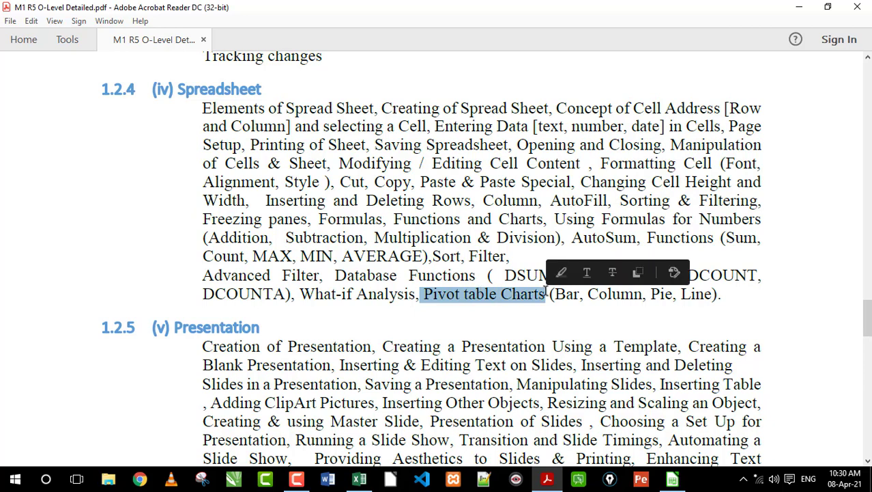
pyautogui.click(513, 294)
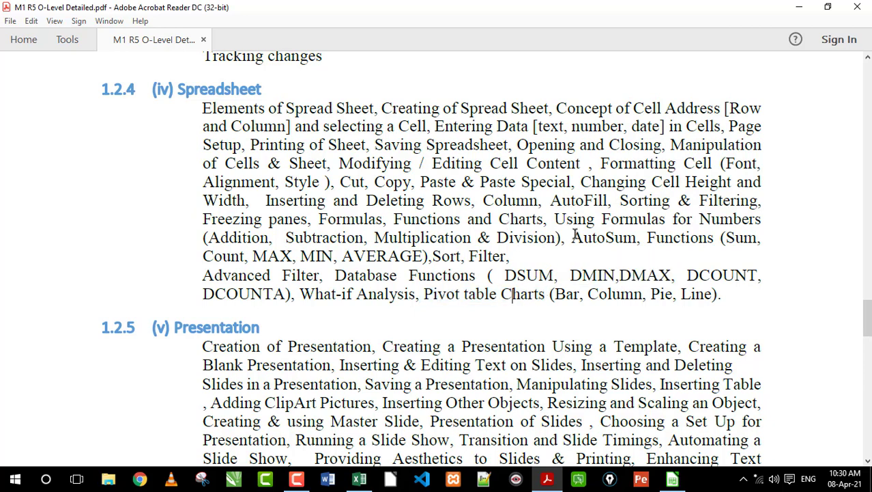
# Examine the syllabus topics on using formulas for numbers, the four arithmetic operations and AutoSum.
pyautogui.moveTo(554, 220); pyautogui.dragTo(760, 222)
pyautogui.moveTo(210, 239); pyautogui.dragTo(236, 239)
pyautogui.click(505, 242)
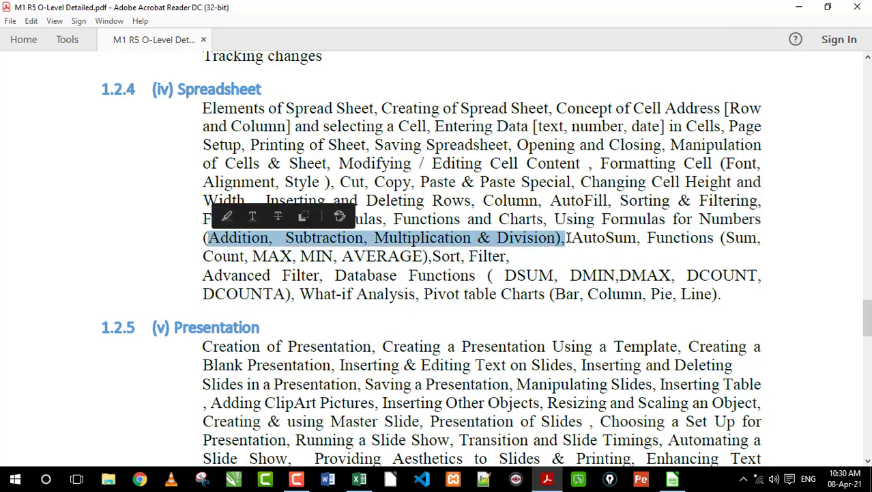
pyautogui.moveTo(570, 239); pyautogui.dragTo(633, 240)
pyautogui.click(632, 246)
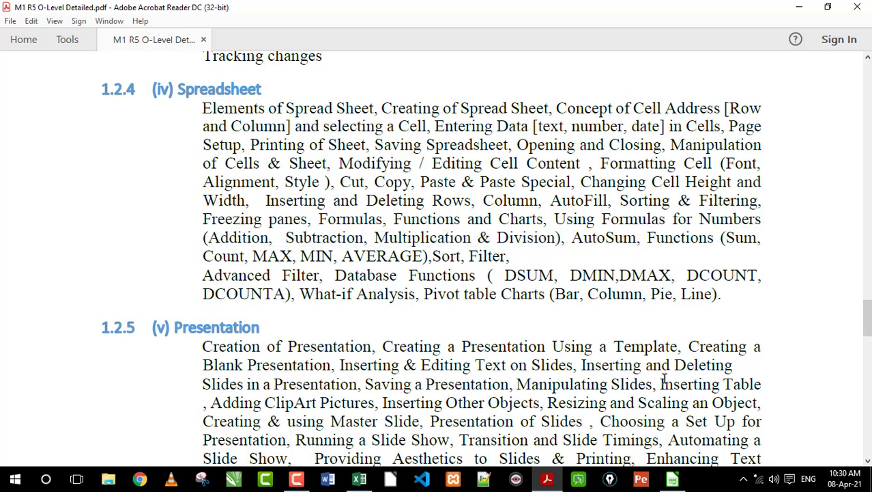
# Switch back to LibreOffice Calc, total E45:E49 with AutoSum in cell E50, and clear the total.
pyautogui.click(672, 478)
pyautogui.click(409, 324)
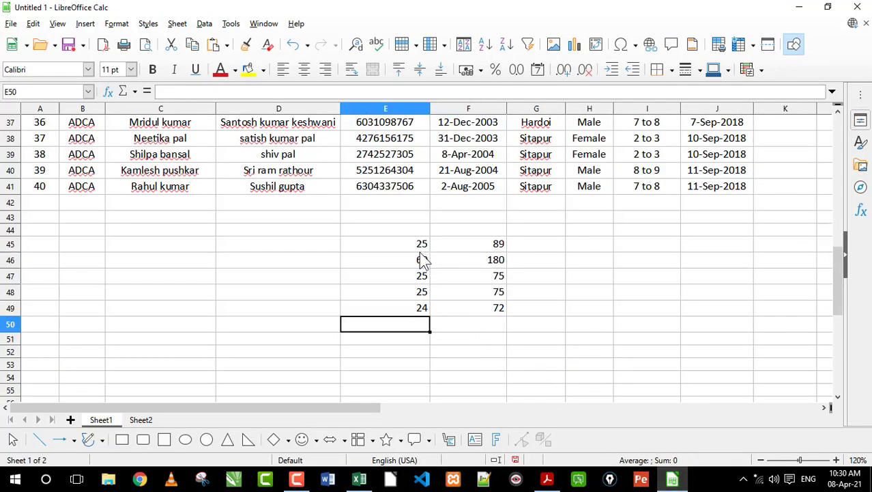
pyautogui.moveTo(419, 243); pyautogui.dragTo(417, 309)
pyautogui.click(413, 326)
pyautogui.hotkey('alt', '=')
pyautogui.press('Return')
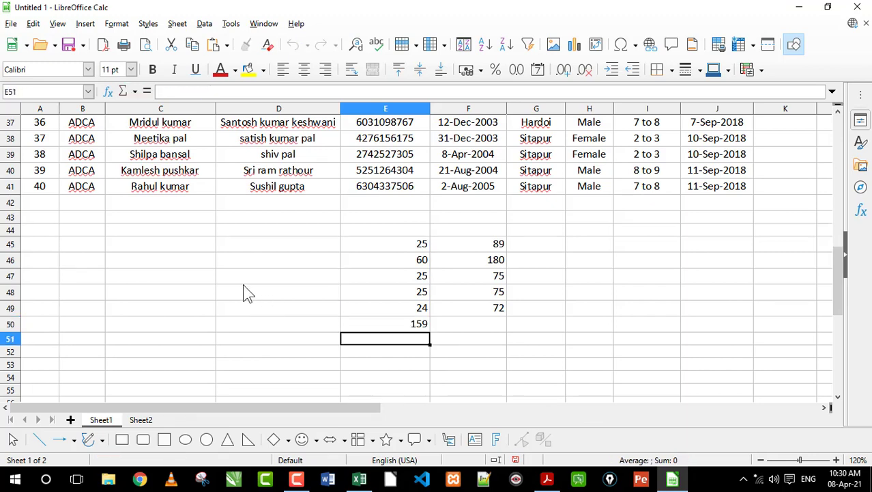
pyautogui.press('Up')
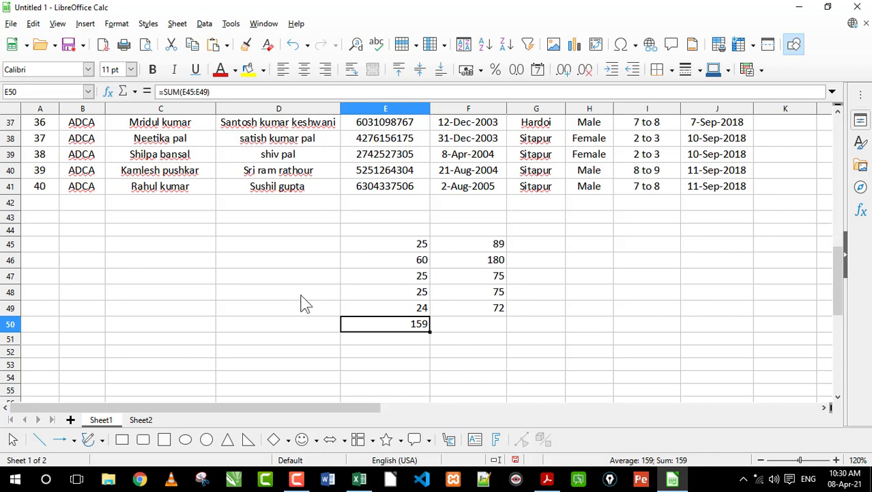
pyautogui.press('Delete')
# Insert the Sum function for E45:E49 in E50 from the list of quick functions, and clear the result.
pyautogui.click(135, 92)
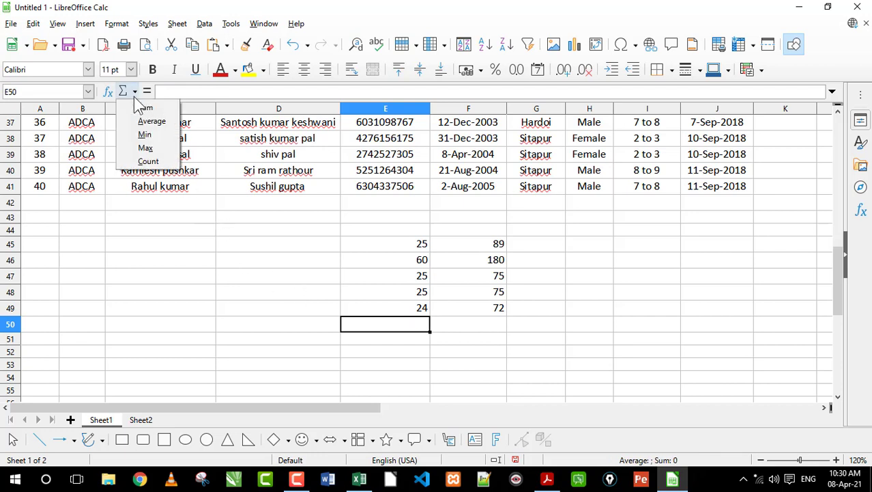
pyautogui.click(141, 109)
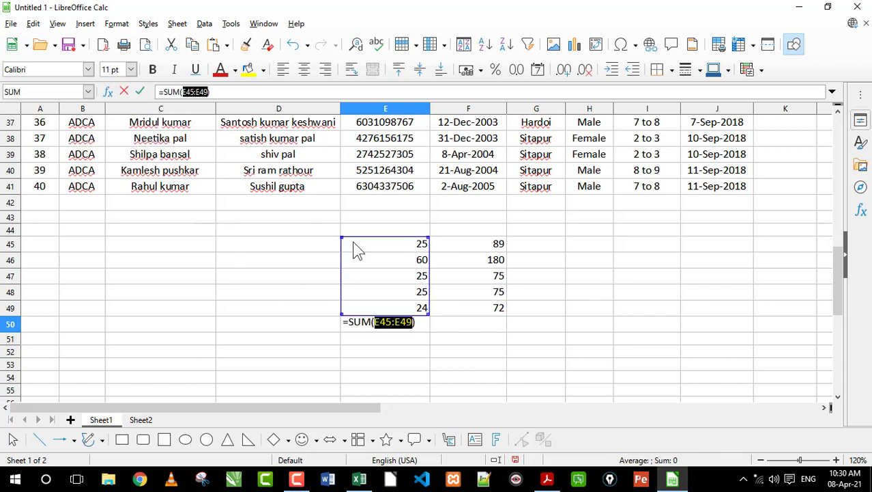
pyautogui.press('Return')
pyautogui.click(390, 325)
pyautogui.press('Delete')
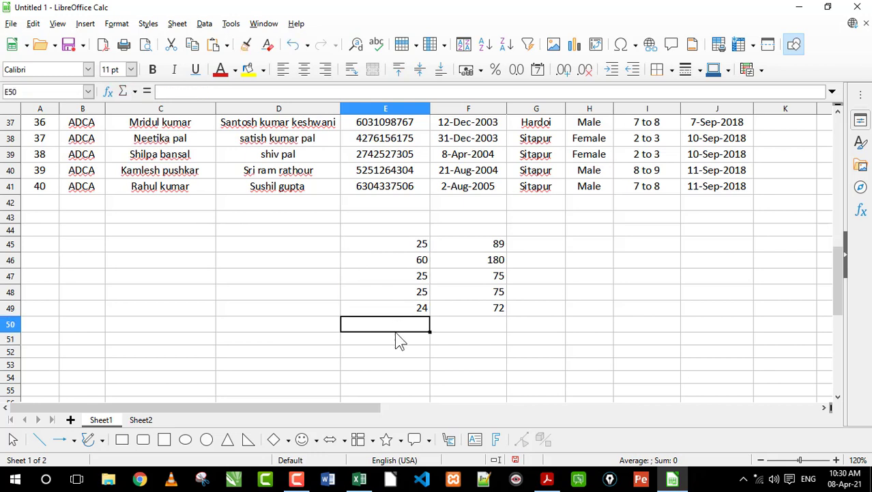
# Enter the numbers 45, 51 and 51 in cells E51 to E53, leaving E50 blank.
pyautogui.scroll(-1, 415, 347)
pyautogui.click(419, 291)
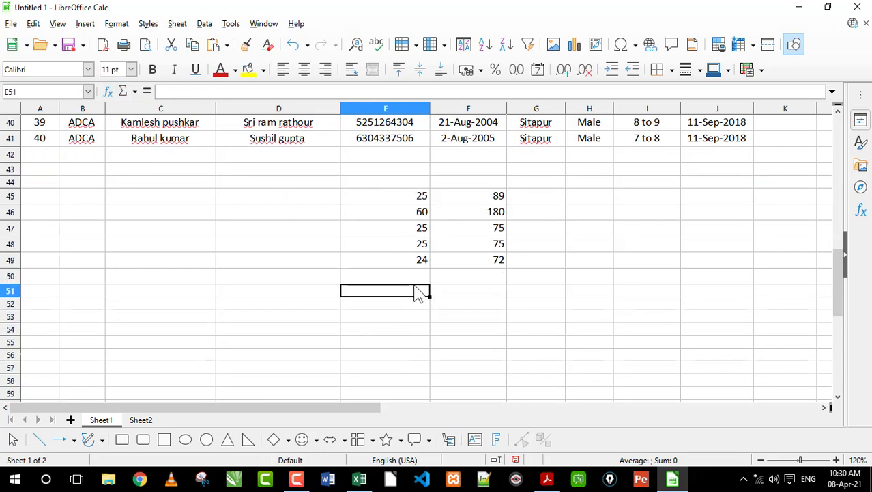
pyautogui.write('45')
pyautogui.press('Return')
pyautogui.write('51')
pyautogui.press('Return')
pyautogui.write('51')
pyautogui.press('Return')
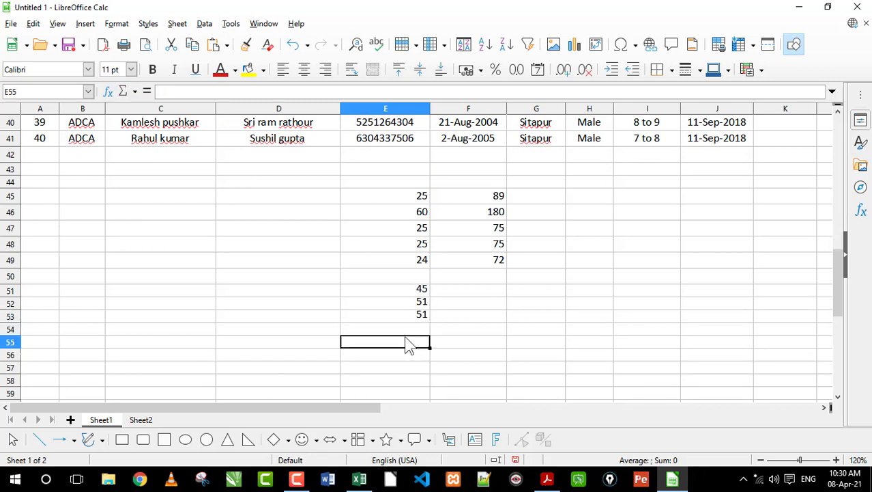
# Use AutoSum in E54 to total the lower block E51:E53, and clear the total.
pyautogui.hotkey('alt', '=')
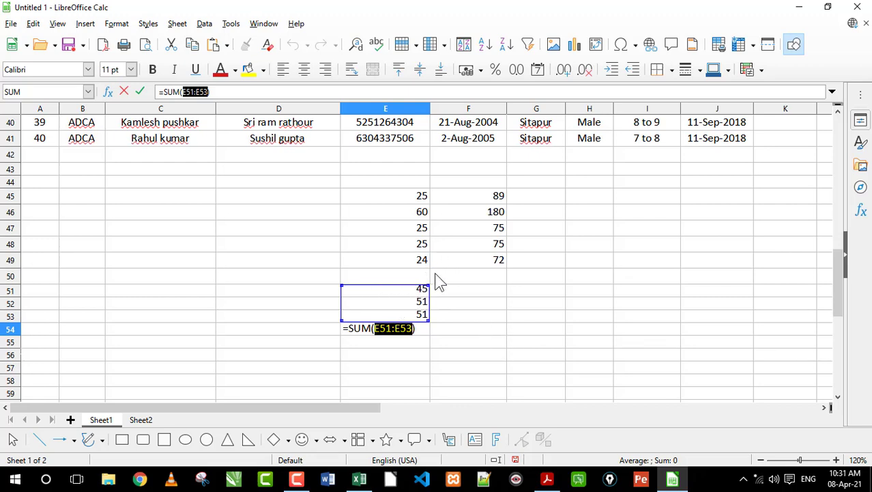
pyautogui.press('Return')
pyautogui.press('Up')
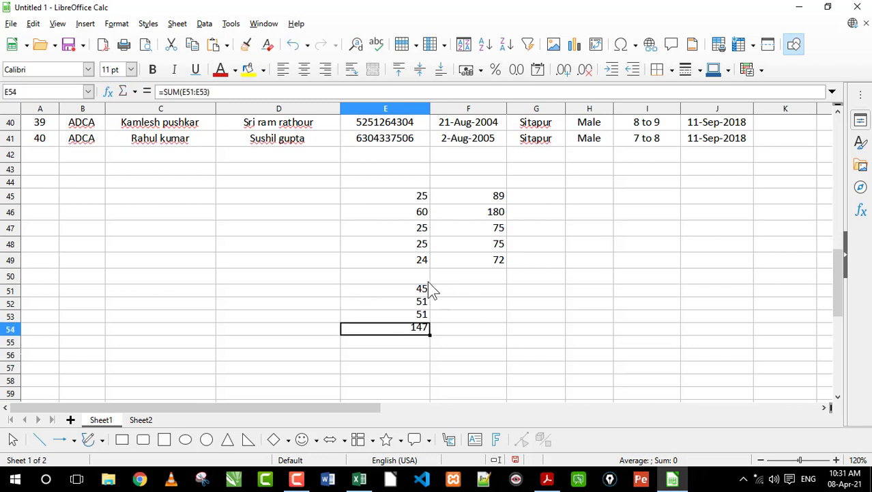
pyautogui.press('Delete')
# Check the blank cell E50 between the two number blocks and clear the numbers from E51:E53.
pyautogui.click(421, 280)
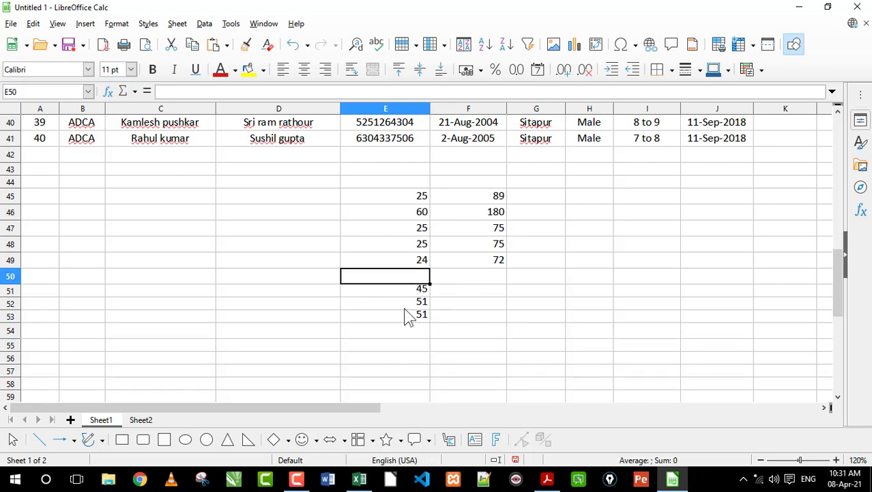
pyautogui.click(400, 335)
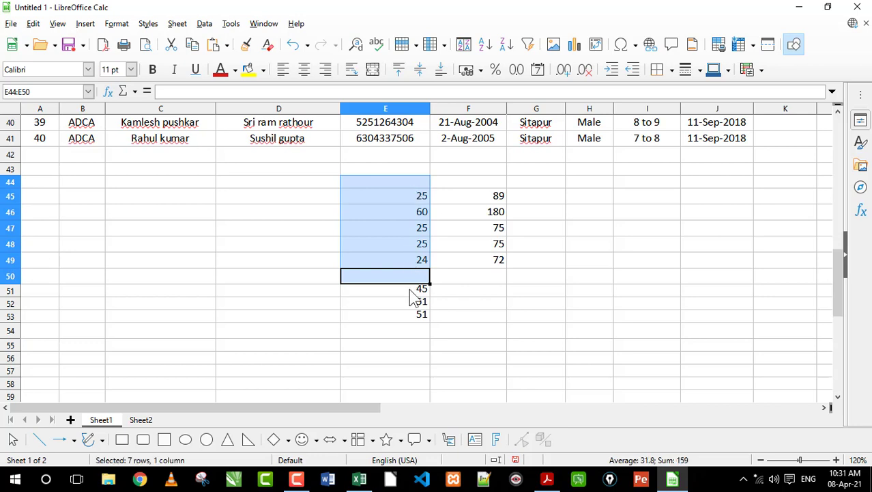
pyautogui.click(415, 302)
pyautogui.moveTo(399, 290); pyautogui.dragTo(400, 320)
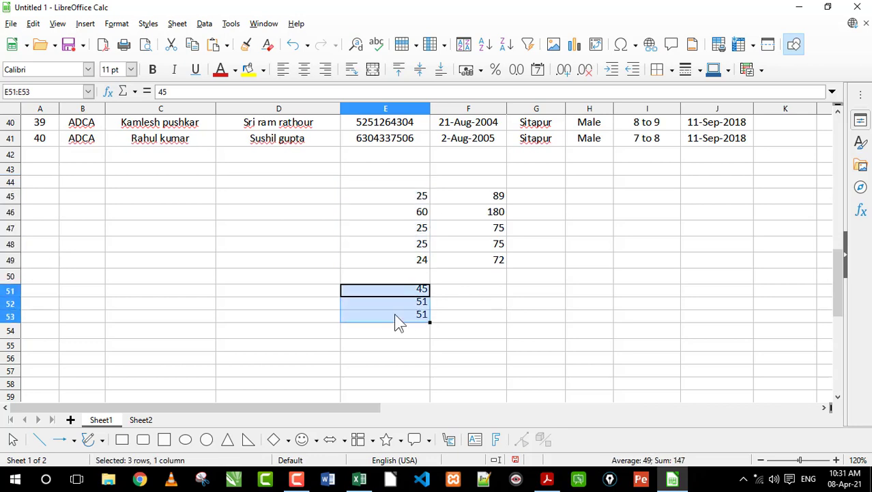
pyautogui.press('Delete')
# AutoSum the range E45:E51, including its blank cells, in E52 and clear the result.
pyautogui.click(413, 315)
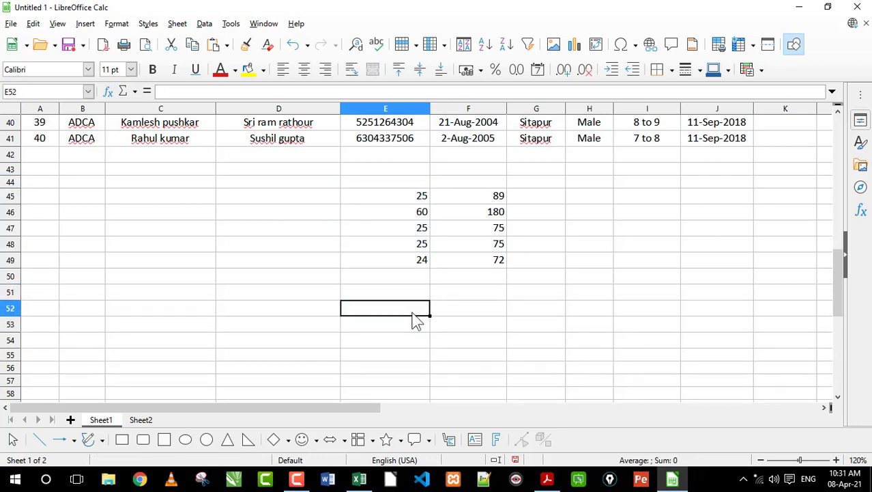
pyautogui.hotkey('alt', '=')
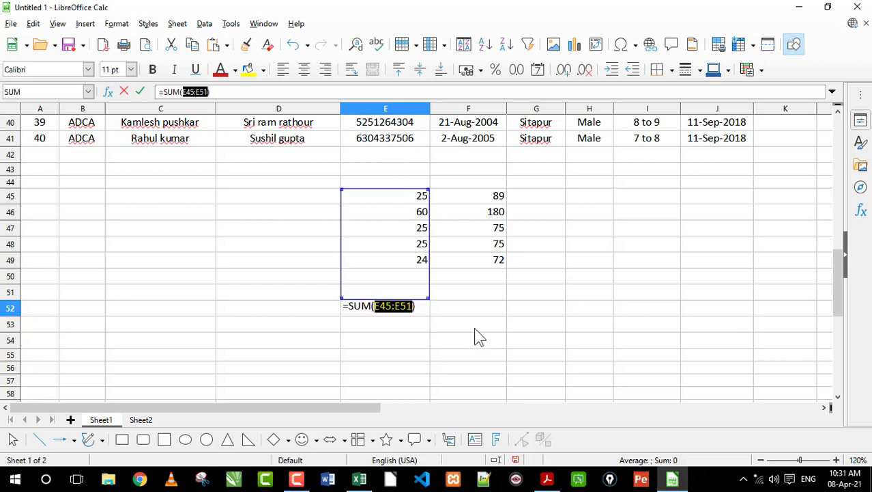
pyautogui.press('Return')
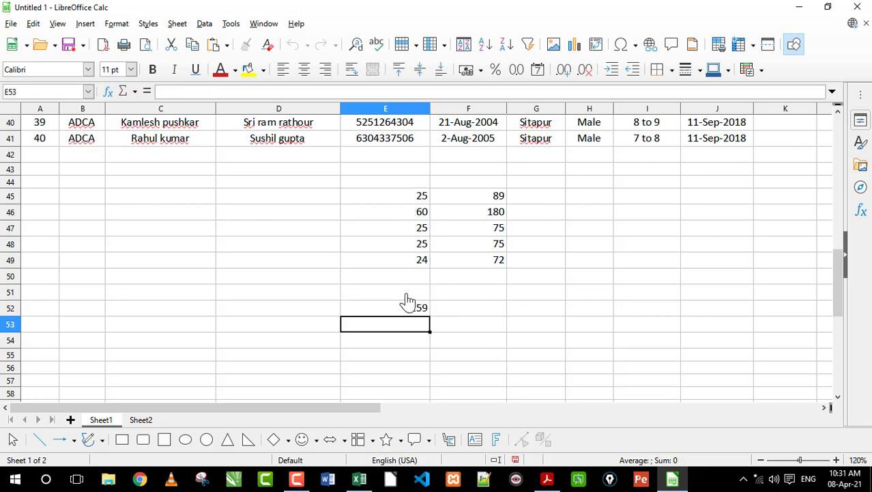
pyautogui.click(422, 309)
pyautogui.press('Delete')
# Highlight the blank cells E50:E51, repeat the AutoSum in E52, and clear it again.
pyautogui.moveTo(419, 273); pyautogui.dragTo(414, 292)
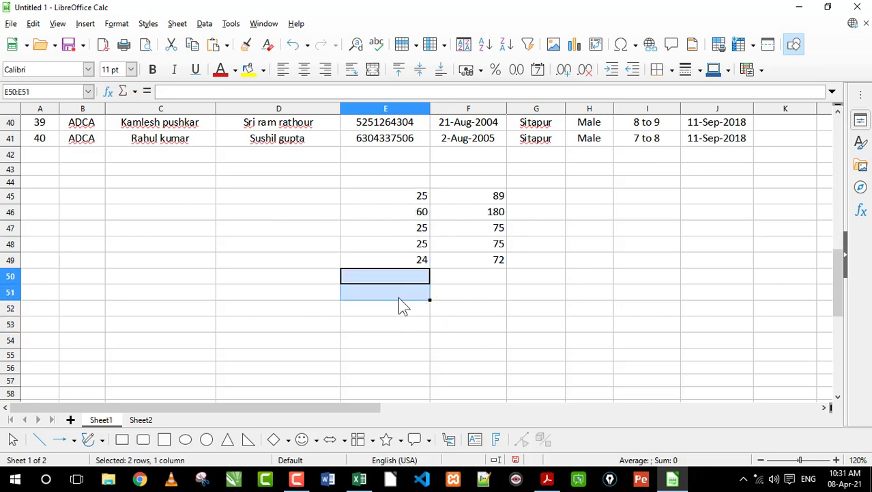
pyautogui.click(415, 311)
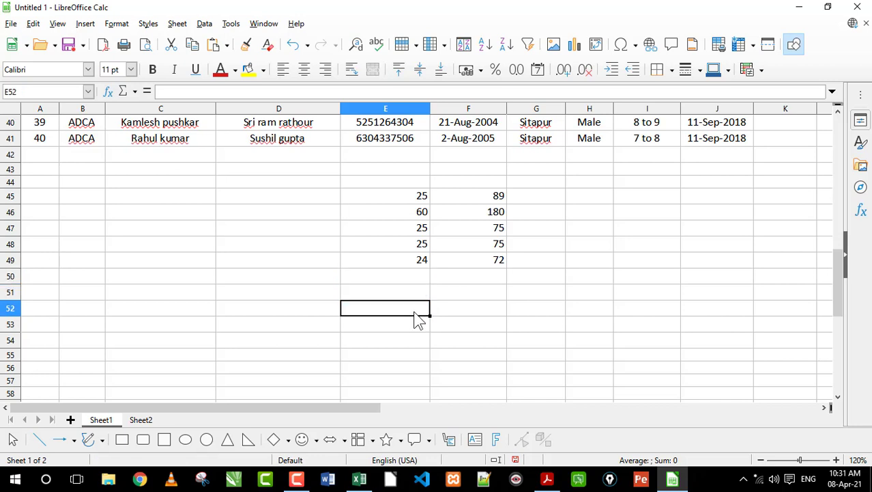
pyautogui.hotkey('alt', '=')
pyautogui.press('Return')
pyautogui.click(403, 315)
pyautogui.press('Delete')
# Enter 45 in E51 and 45 in E53, leaving E52 blank between them.
pyautogui.click(411, 296)
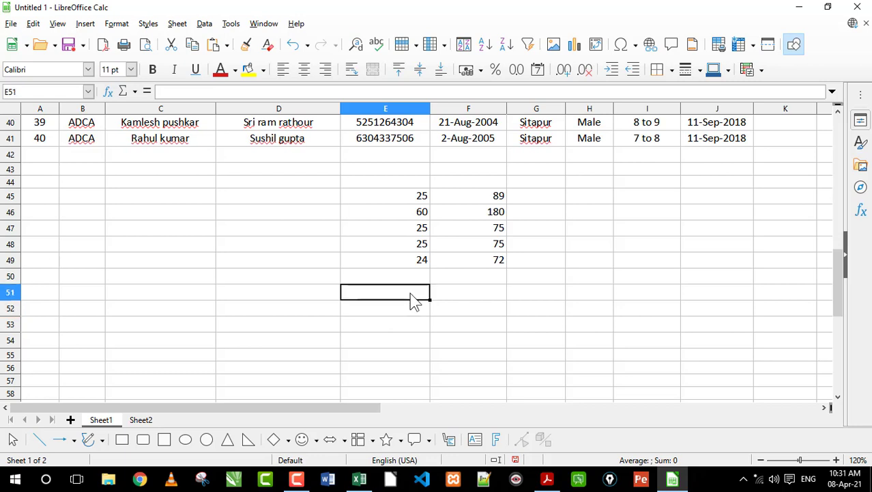
pyautogui.write('45')
pyautogui.click(415, 327)
pyautogui.write('45')
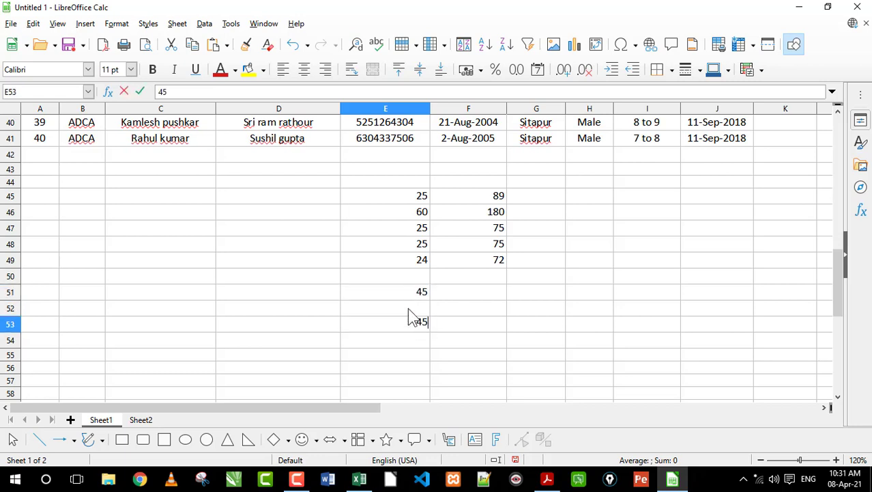
# Enter 45 in cells E52 and E53, and total the range E45:E53 in cell E54 with AutoSum.
pyautogui.click(408, 309)
pyautogui.write('45')
pyautogui.click(410, 338)
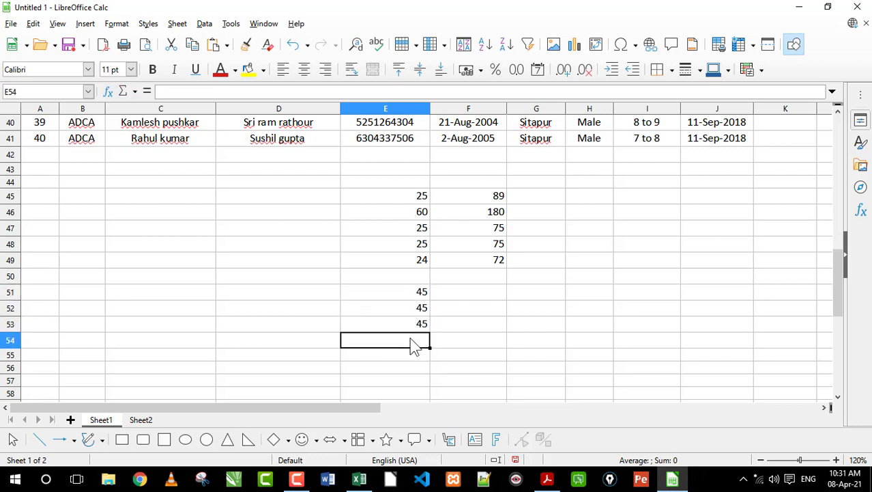
pyautogui.hotkey('alt', '=')
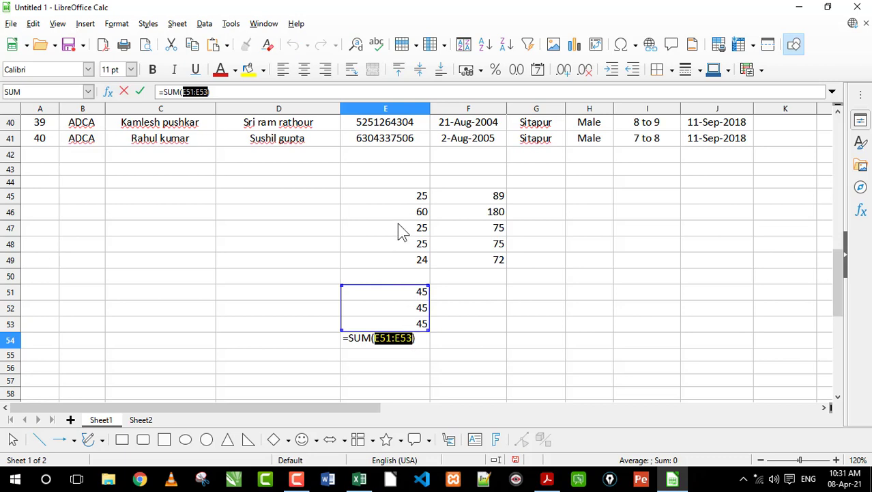
pyautogui.moveTo(386, 195); pyautogui.dragTo(407, 325)
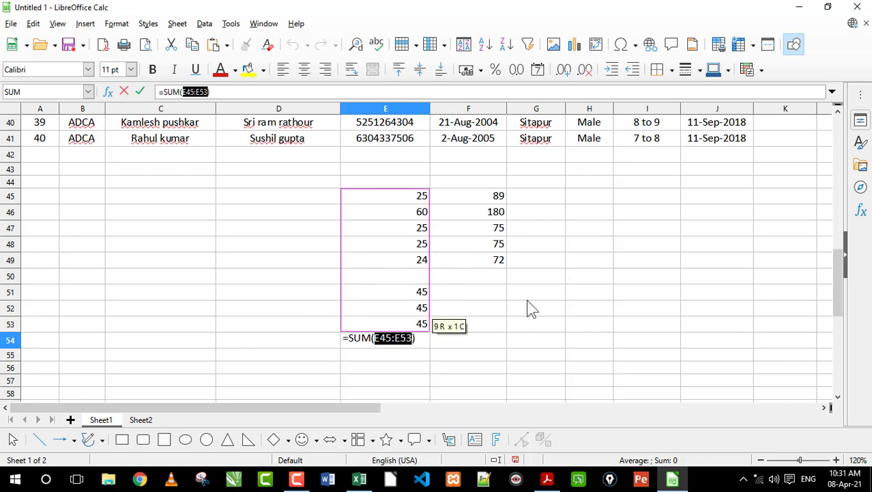
pyautogui.press('Return')
# Delete the SUM formula from cell E54.
pyautogui.click(417, 344)
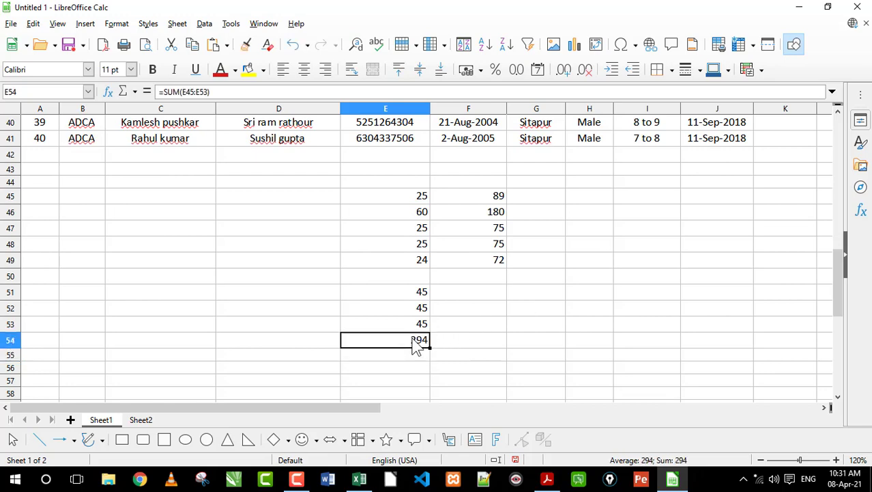
pyautogui.press('Delete')
pyautogui.click(471, 323)
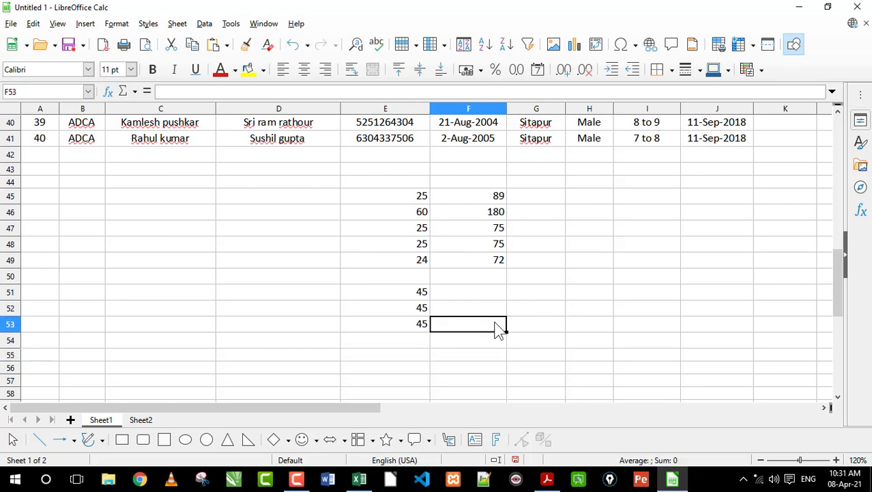
# Switch to the O-Level syllabus PDF in Acrobat Reader and check the Sum and Count entries in the spreadsheet functions list.
pyautogui.click(546, 479)
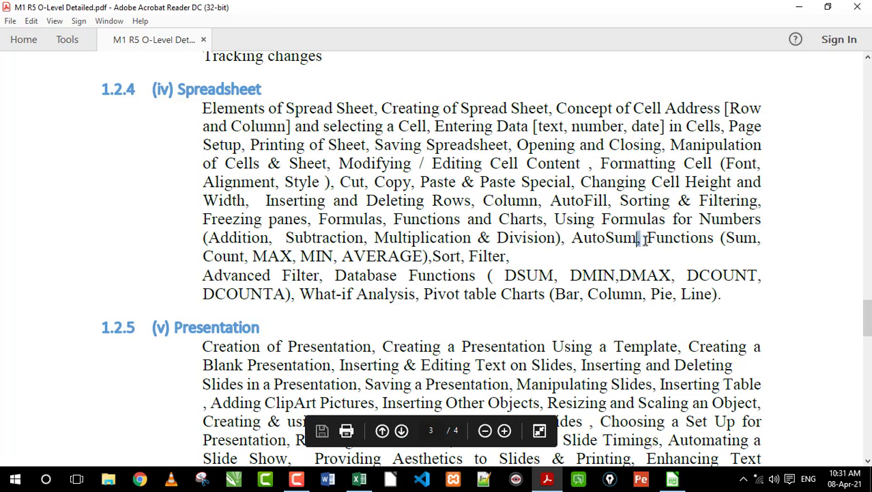
pyautogui.moveTo(721, 237); pyautogui.dragTo(760, 238)
pyautogui.click(742, 246)
pyautogui.doubleClick(740, 239)
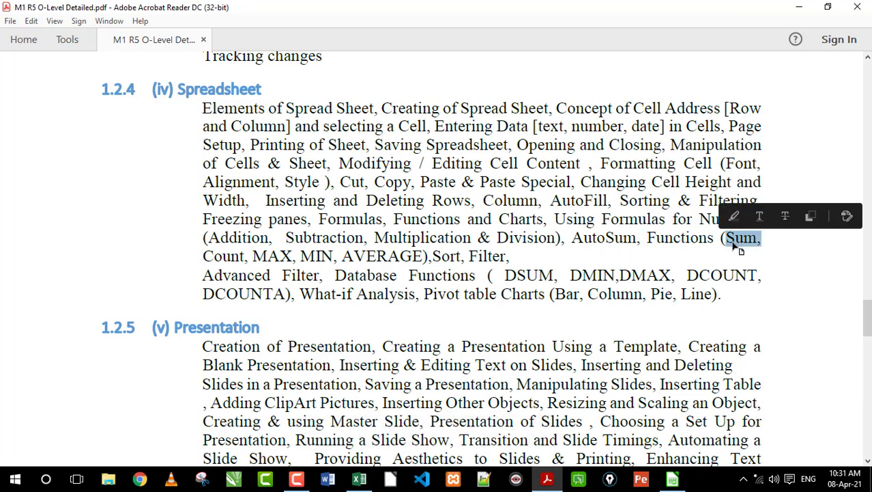
pyautogui.click(225, 258)
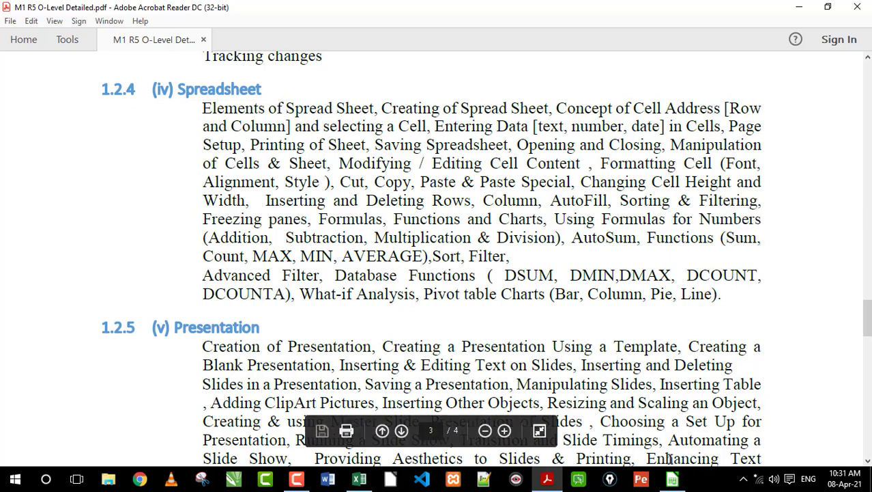
# Switch back to LibreOffice Calc and clear the practice numbers from the range E45:F53.
pyautogui.click(672, 479)
pyautogui.moveTo(397, 198); pyautogui.dragTo(482, 335)
pyautogui.press('Delete')
pyautogui.click(383, 260)
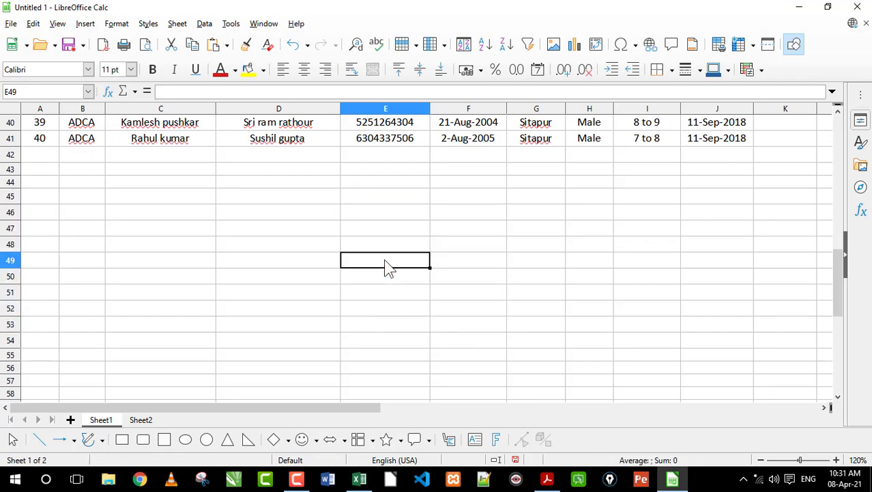
# Clear the phone numbers in cells E5 and E10 of the student table.
pyautogui.scroll(11, 385, 253)
pyautogui.scroll(2, 392, 249)
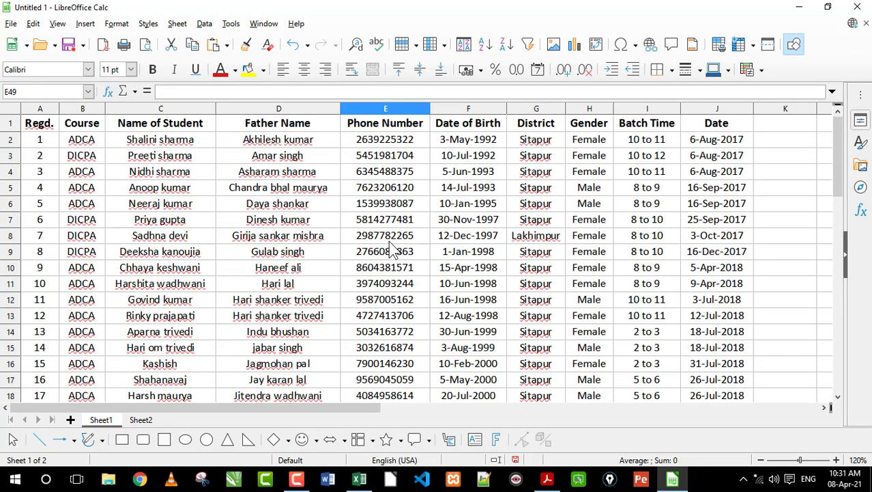
pyautogui.moveTo(147, 140); pyautogui.dragTo(400, 154)
pyautogui.click(399, 142)
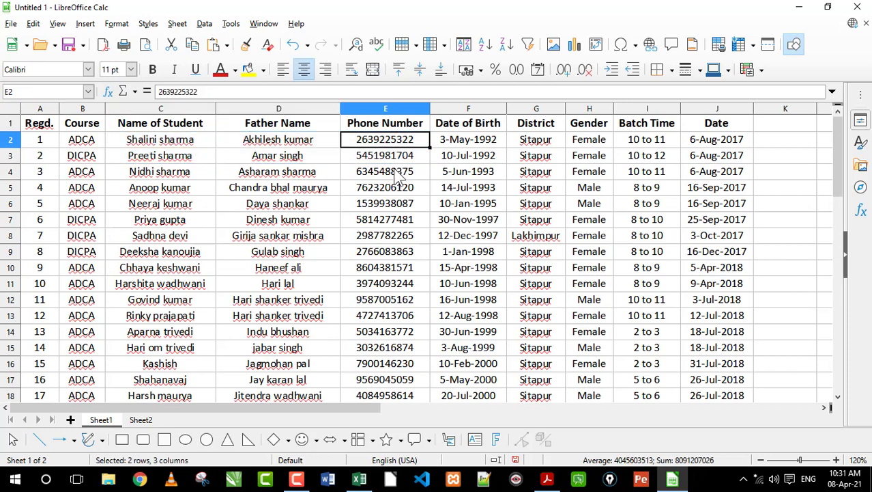
pyautogui.click(389, 157)
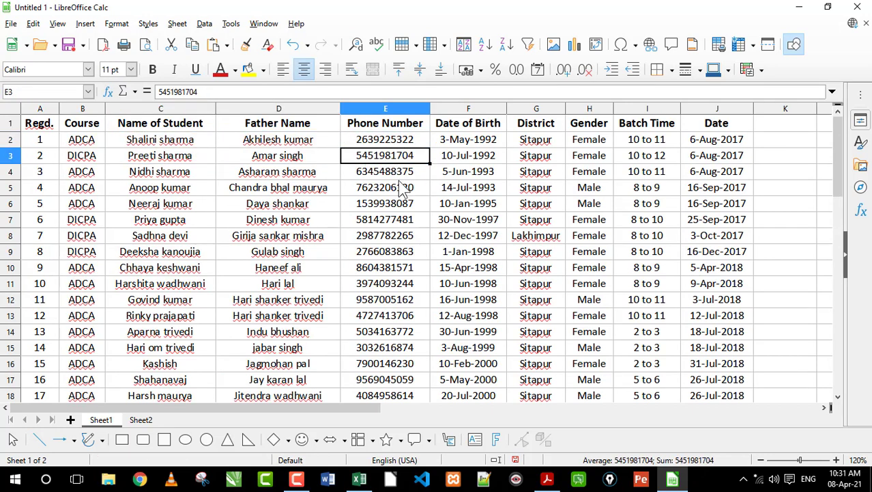
pyautogui.click(396, 185)
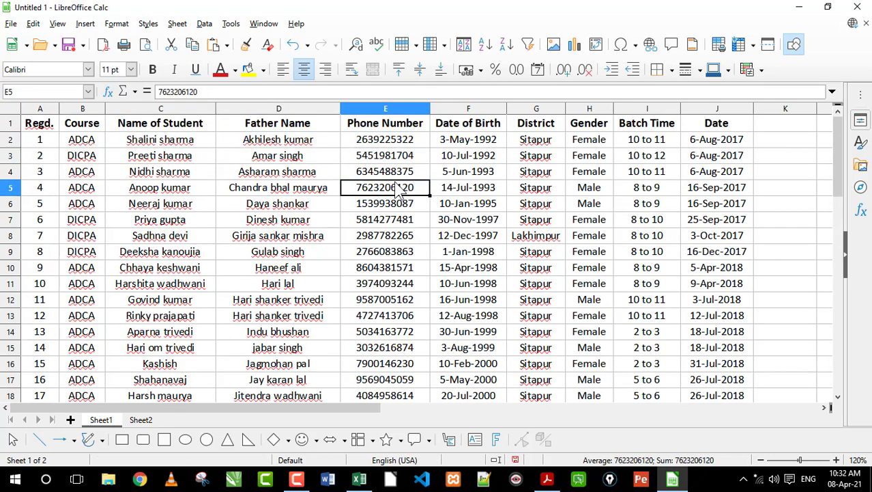
pyautogui.press('Delete')
pyautogui.click(389, 268)
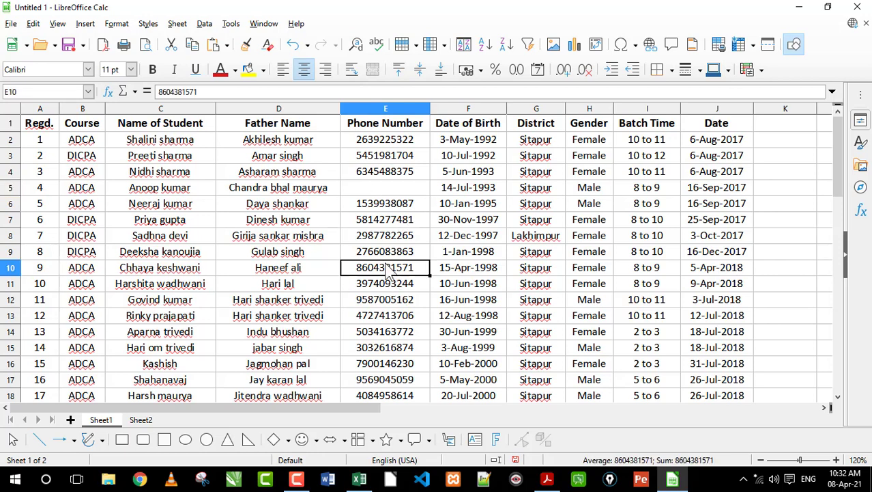
pyautogui.press('Delete')
# Replace the phone number in cell E13 with N/A.
pyautogui.click(374, 187)
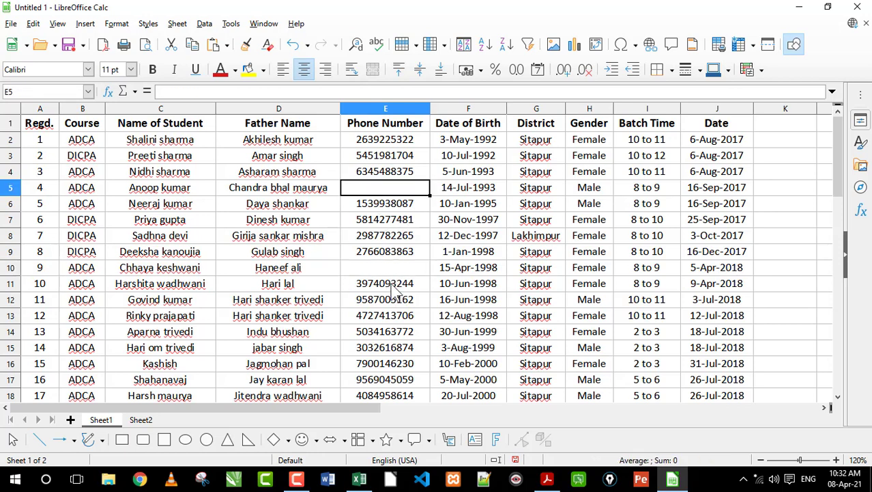
pyautogui.click(393, 315)
pyautogui.write('N')
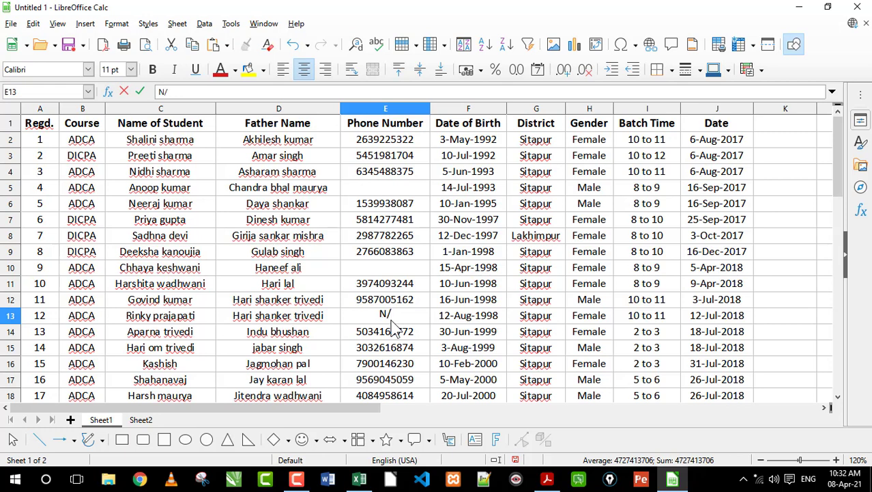
pyautogui.write('/A')
pyautogui.press('Return')
# Copy the N/A entry from cell E13 into cells E18 and E21, overwriting the existing phone numbers.
pyautogui.click(413, 317)
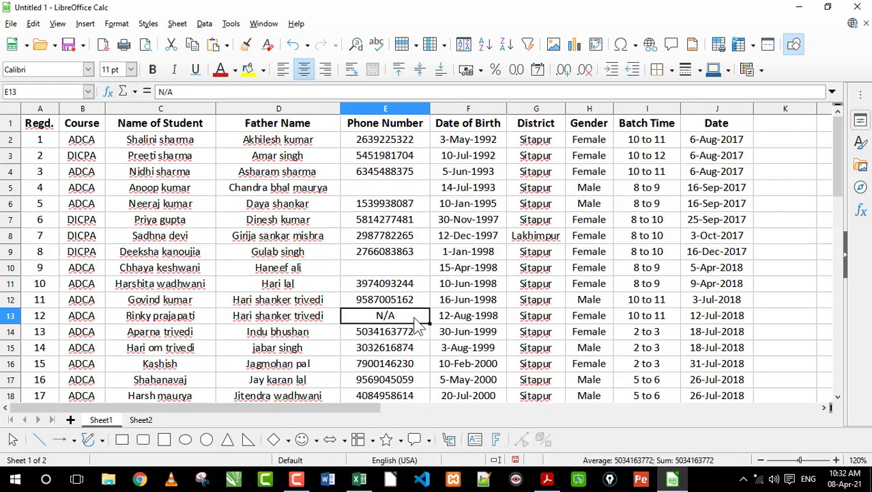
pyautogui.scroll(-2, 414, 317)
pyautogui.click(404, 305)
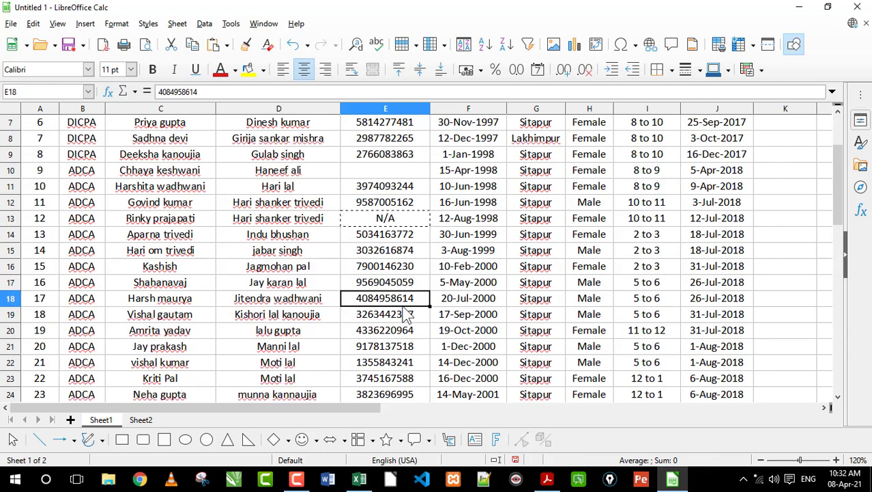
pyautogui.hotkey('ctrl', 'v')
pyautogui.click(473, 266)
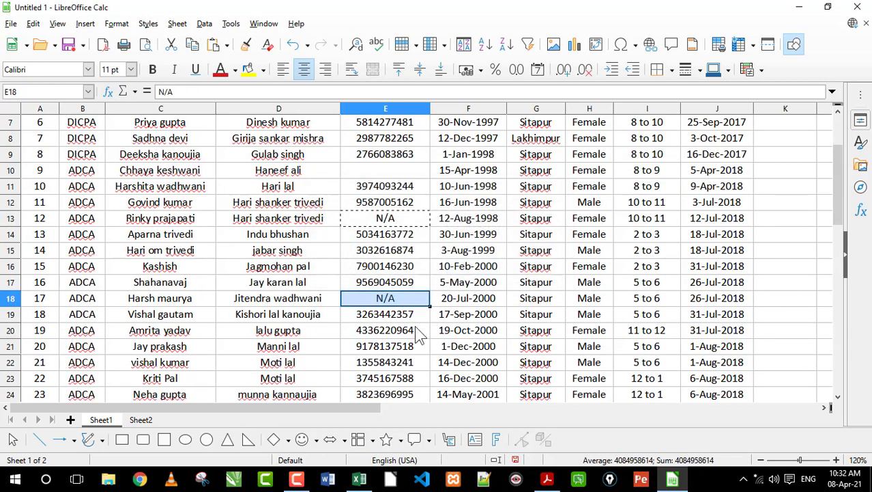
pyautogui.click(387, 349)
pyautogui.hotkey('ctrl', 'v')
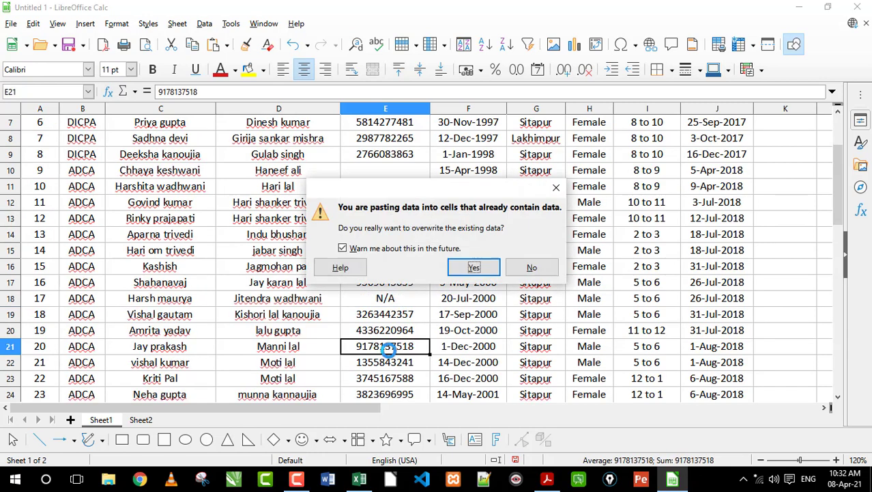
pyautogui.click(473, 266)
# Clear the phone number in cell E25.
pyautogui.scroll(-1, 442, 298)
pyautogui.scroll(-1, 442, 299)
pyautogui.click(404, 314)
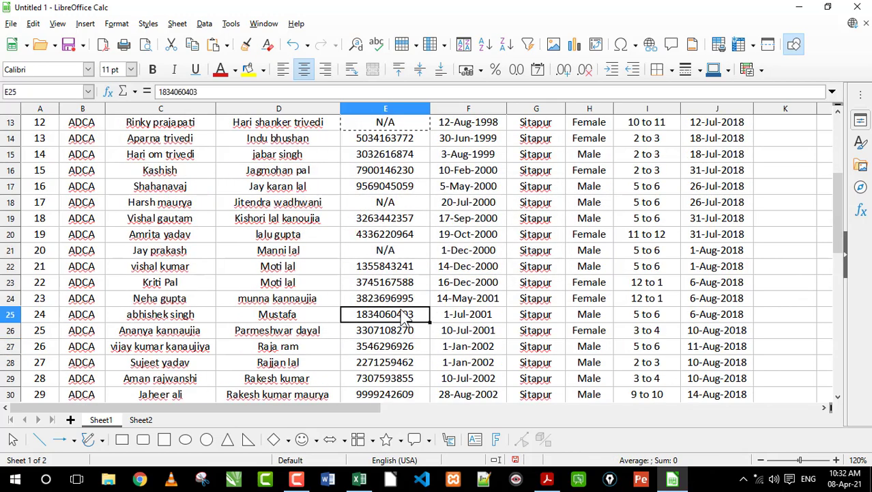
pyautogui.press('Delete')
# Examine the Phone Number column for numeric, blank and N/A entries down to row 41, and check the last registration number.
pyautogui.scroll(4, 410, 330)
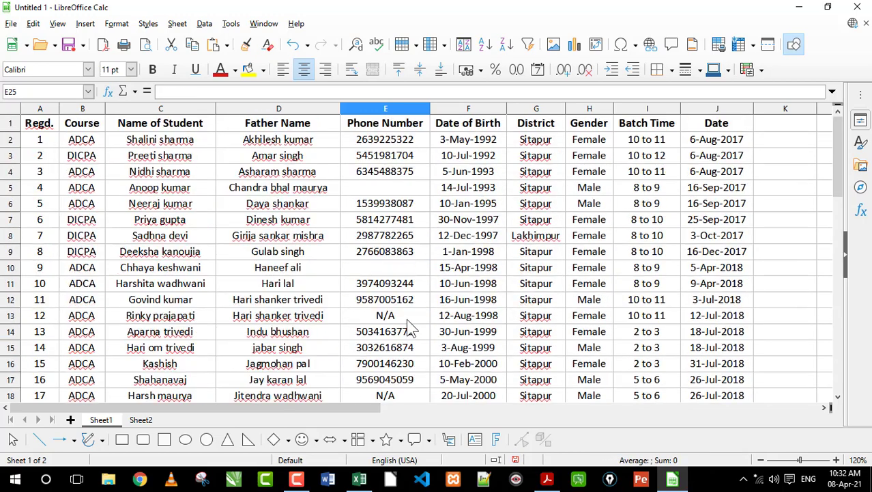
pyautogui.moveTo(385, 144); pyautogui.dragTo(382, 160)
pyautogui.click(386, 187)
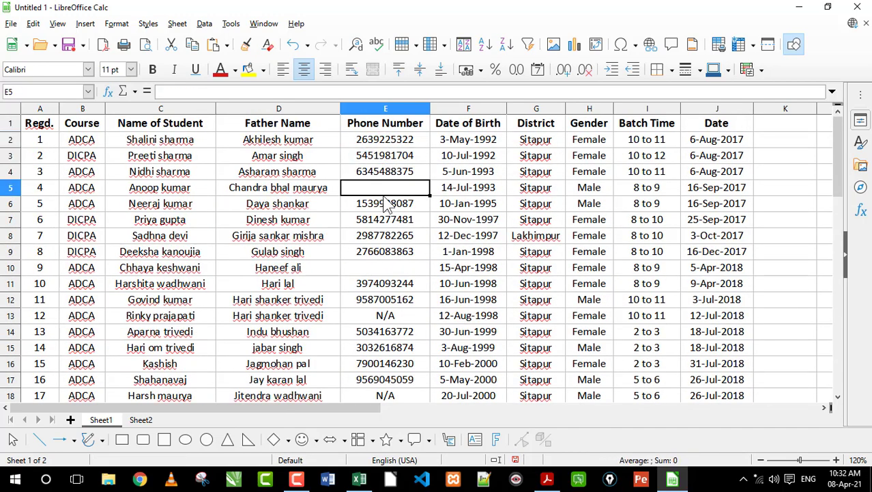
pyautogui.click(395, 253)
pyautogui.scroll(-1, 399, 266)
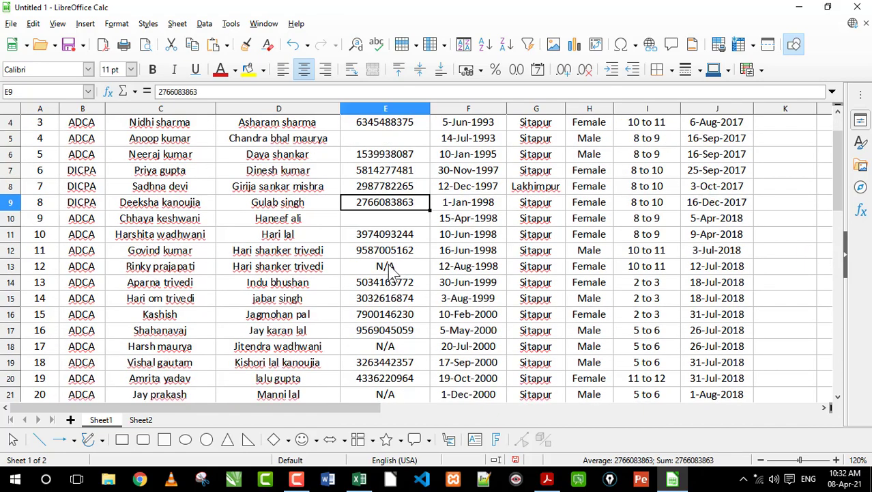
pyautogui.click(396, 268)
pyautogui.scroll(-3, 394, 269)
pyautogui.scroll(-6, 392, 271)
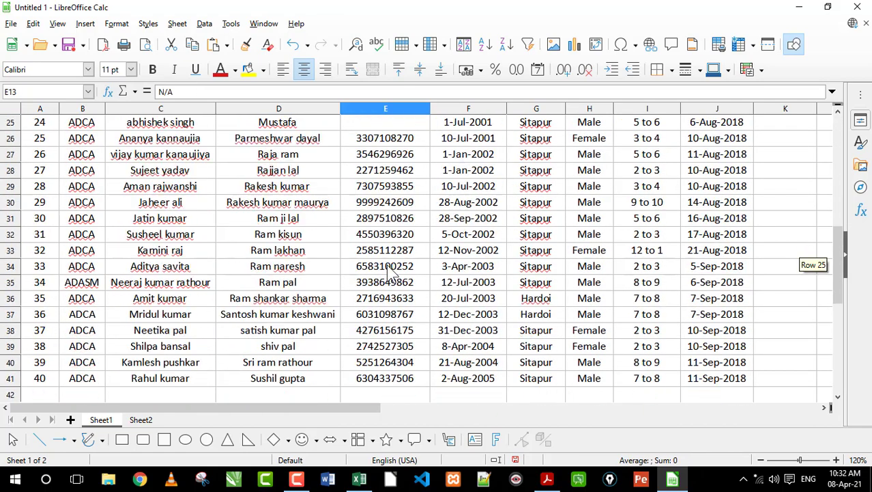
pyautogui.click(397, 307)
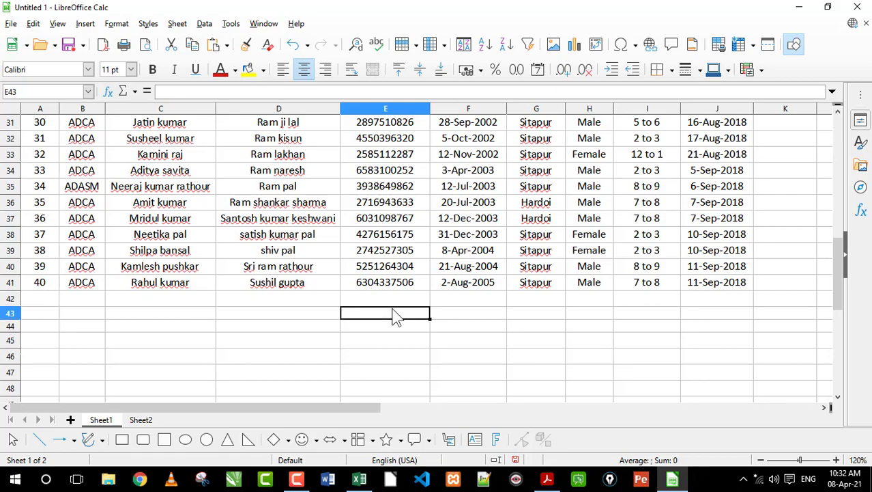
pyautogui.scroll(10, 406, 265)
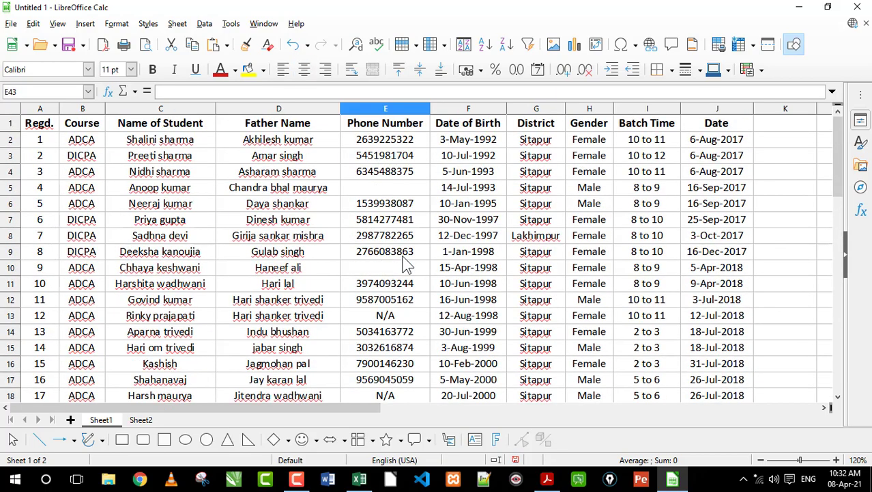
pyautogui.scroll(-12, 407, 263)
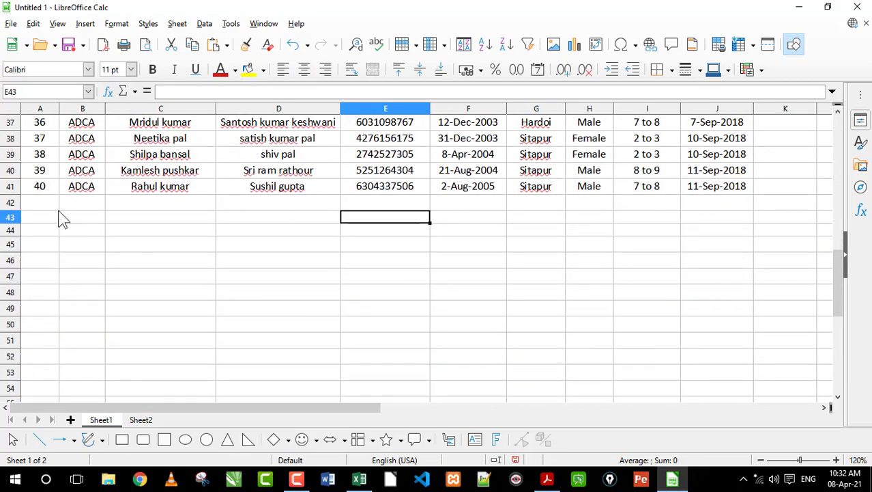
pyautogui.click(45, 188)
pyautogui.scroll(10, 392, 183)
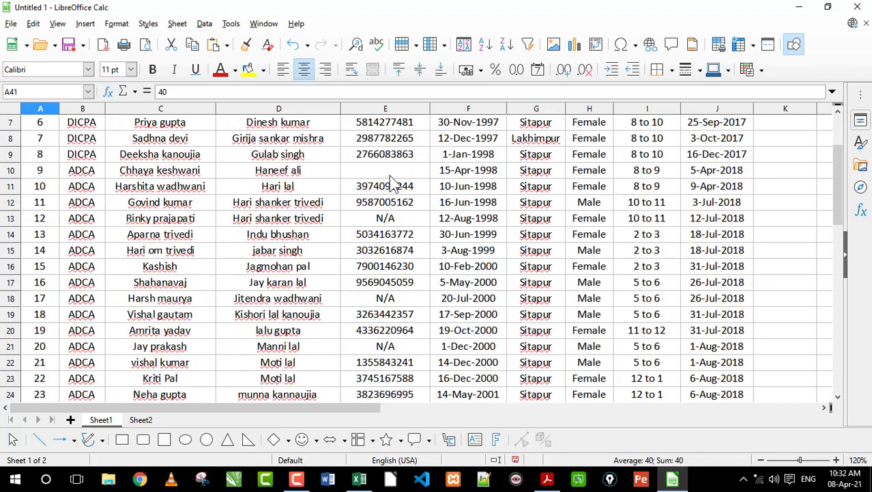
pyautogui.scroll(2, 386, 222)
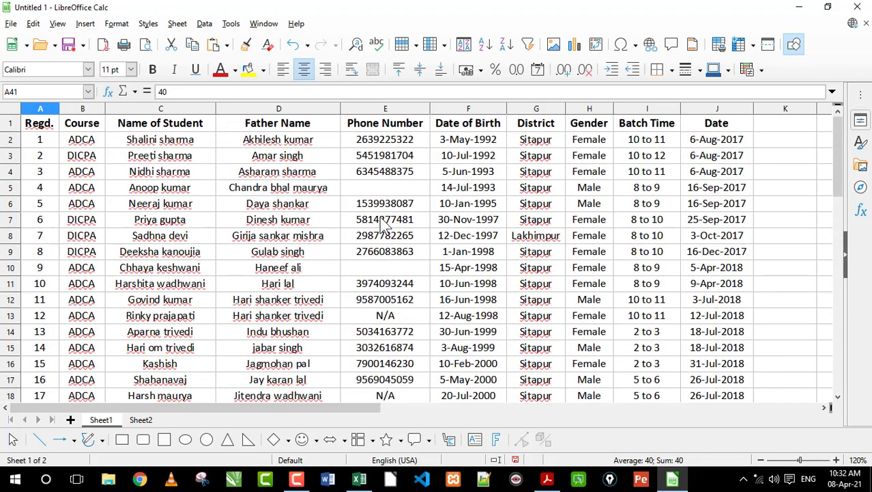
pyautogui.scroll(-8, 385, 225)
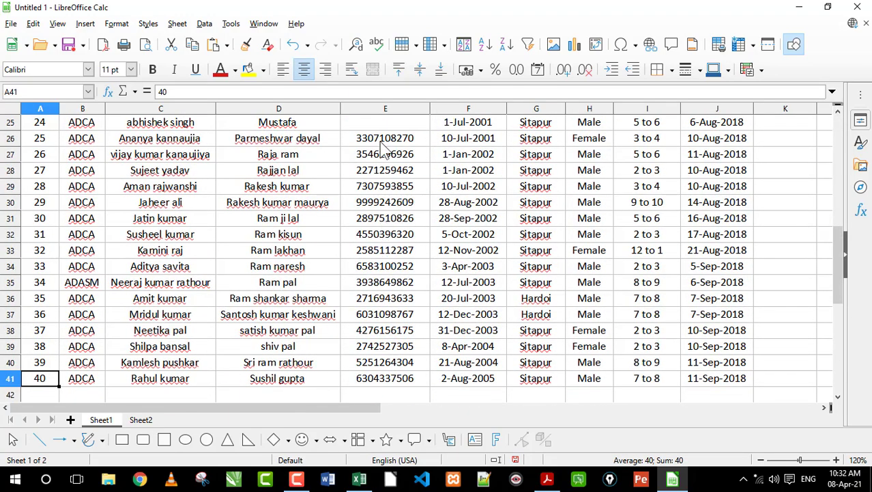
pyautogui.moveTo(385, 147); pyautogui.dragTo(386, 238)
pyautogui.click(388, 205)
pyautogui.scroll(-2, 385, 206)
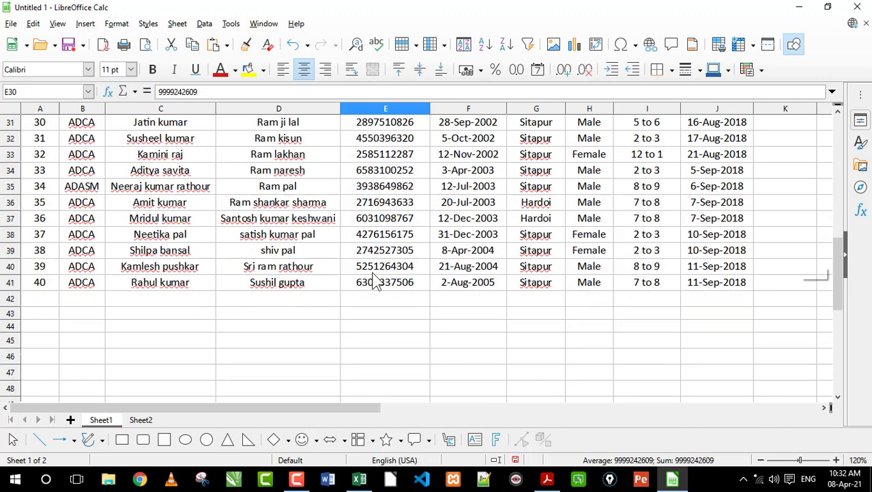
# Enter =COUNT(E2:E41) in cell E43 to count the numeric phone numbers.
pyautogui.click(380, 315)
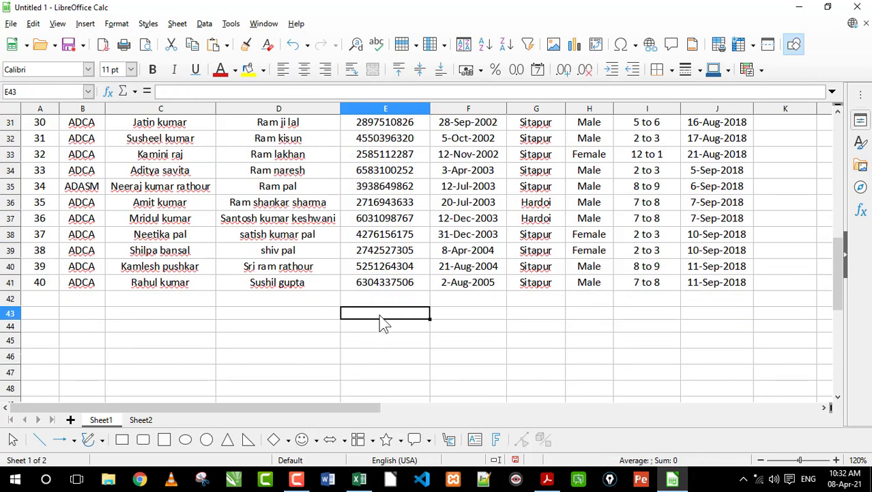
pyautogui.write('=count')
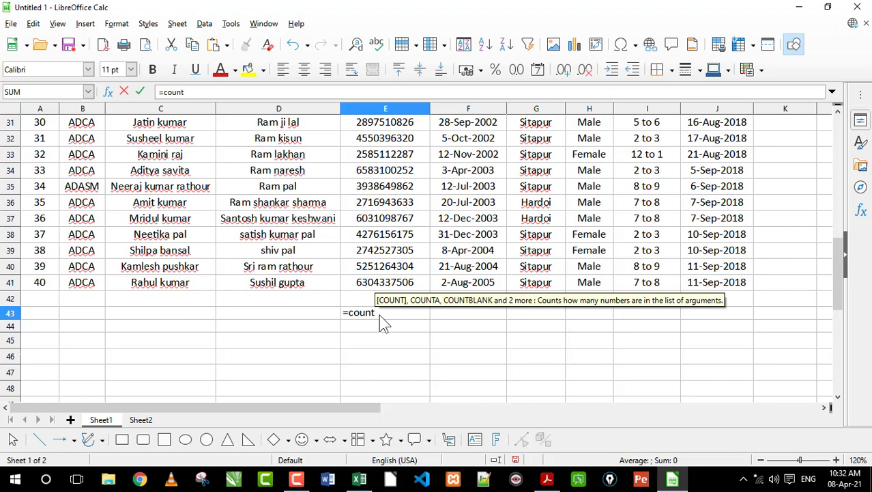
pyautogui.write('(')
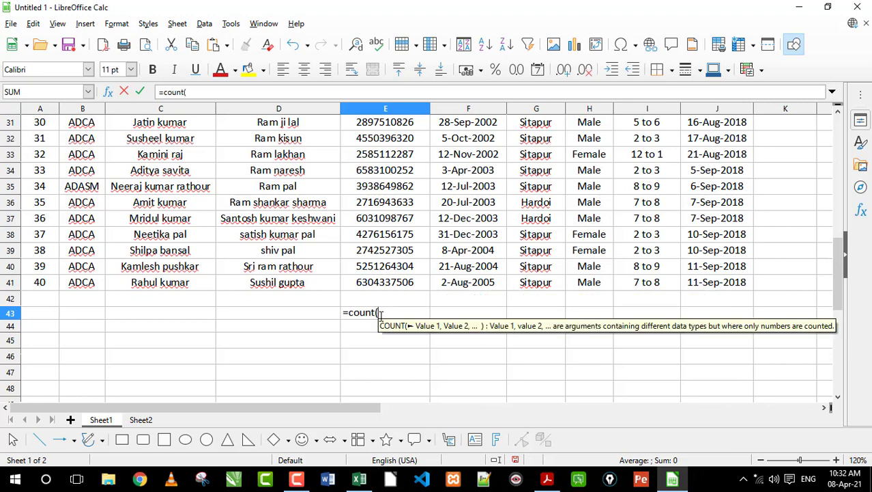
pyautogui.scroll(10, 398, 243)
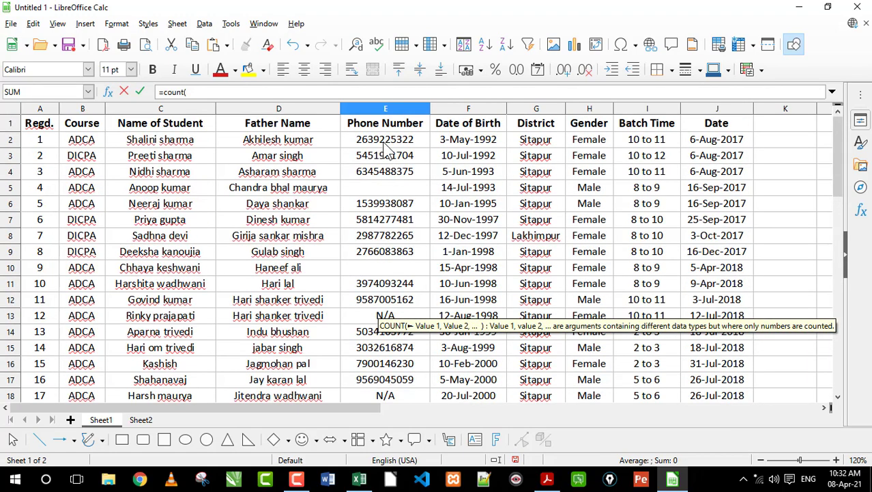
pyautogui.moveTo(387, 136); pyautogui.dragTo(389, 286)
pyautogui.press('Return')
pyautogui.click(388, 312)
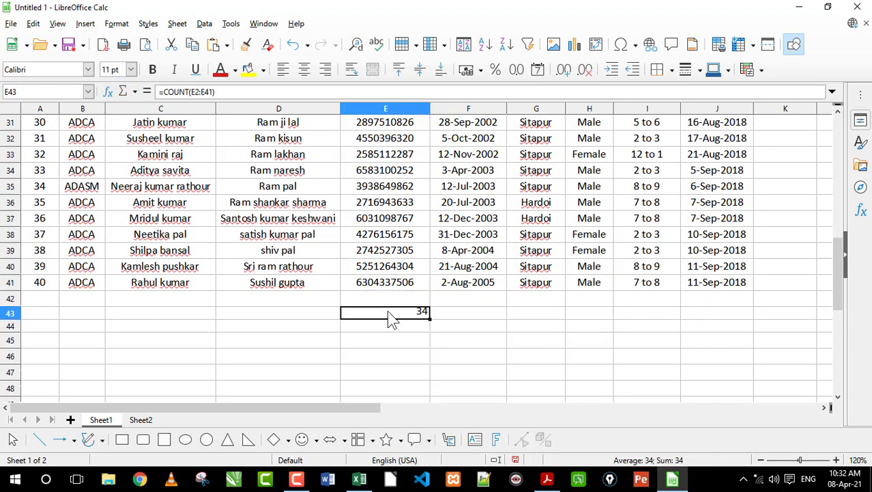
# Check the Phone Number column against the COUNT formula in E43, including the N/A entries in E18 and E21.
pyautogui.scroll(6, 414, 289)
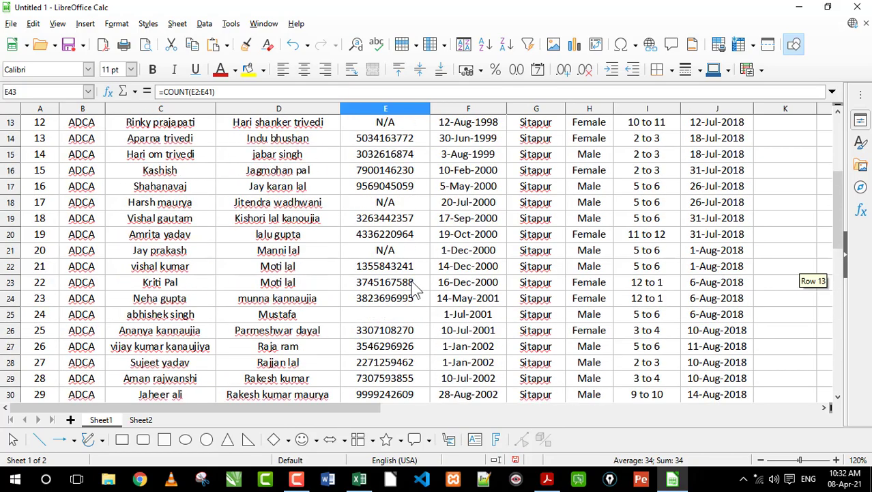
pyautogui.scroll(4, 414, 289)
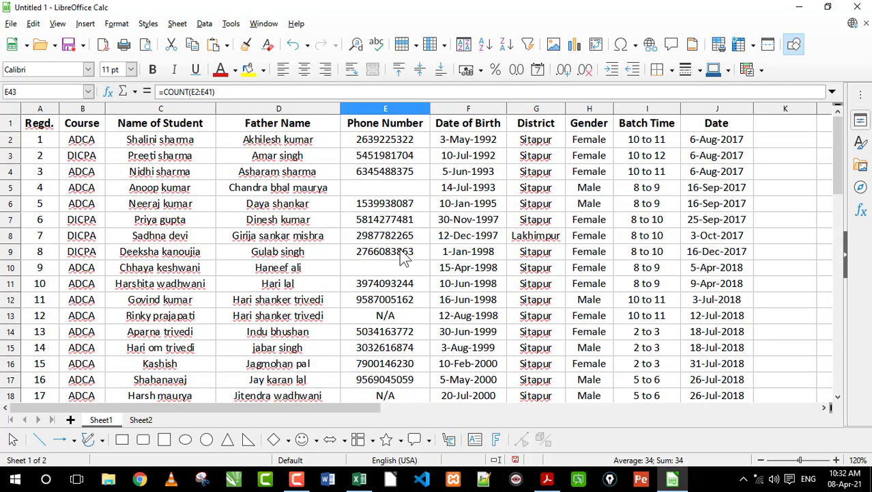
pyautogui.scroll(-11, 408, 268)
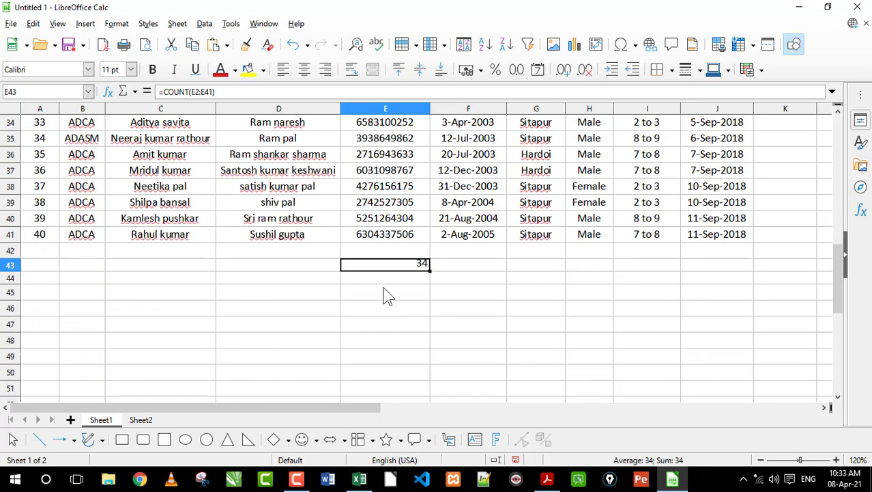
pyautogui.doubleClick(400, 265)
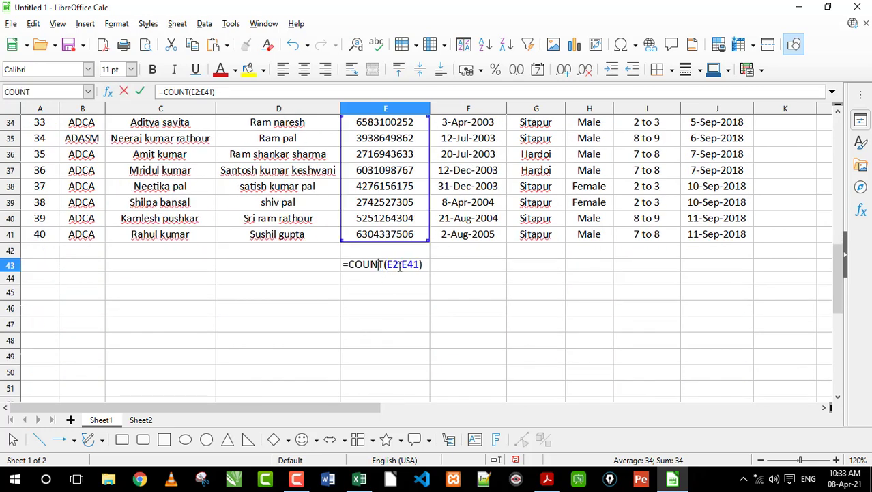
pyautogui.click(400, 265)
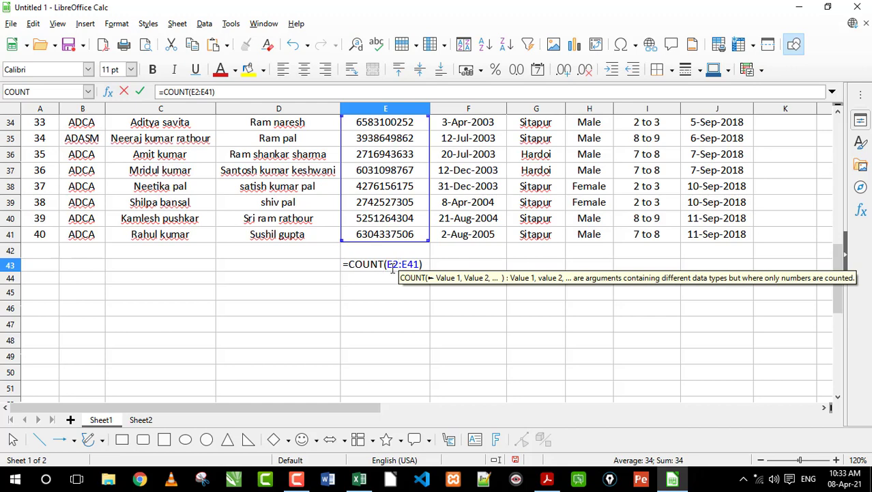
pyautogui.press('Return')
pyautogui.click(394, 268)
pyautogui.scroll(6, 394, 225)
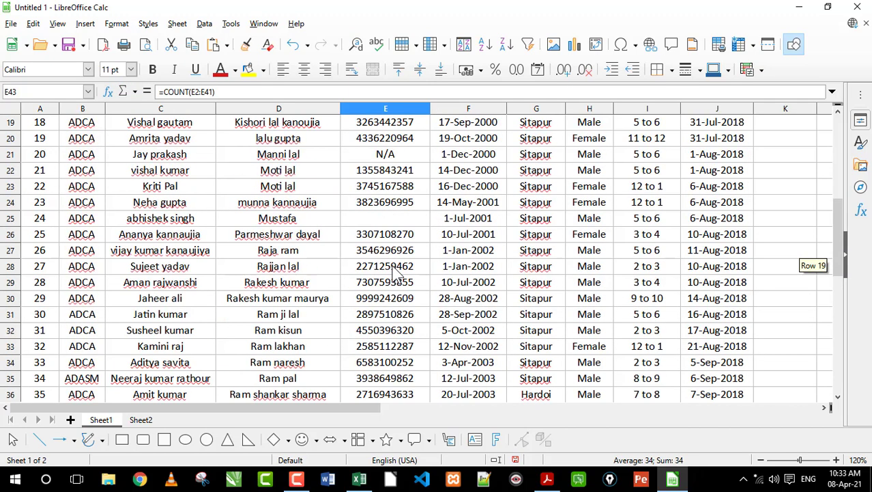
pyautogui.click(386, 156)
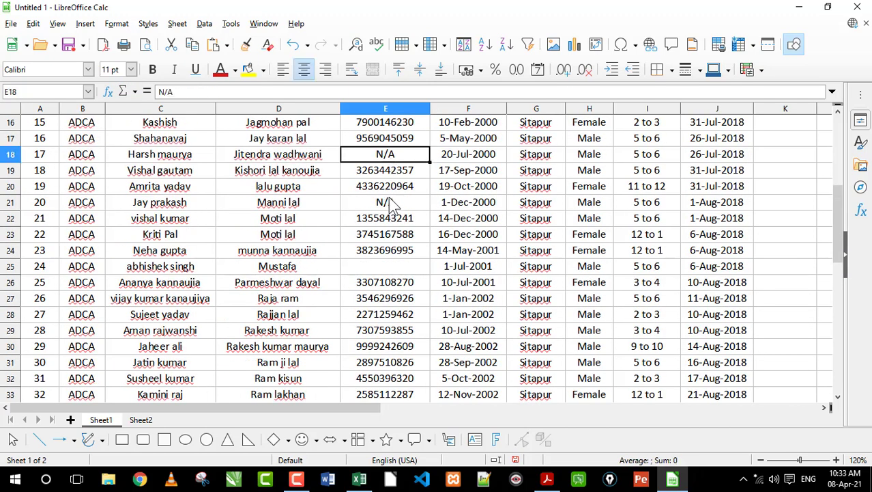
pyautogui.click(390, 202)
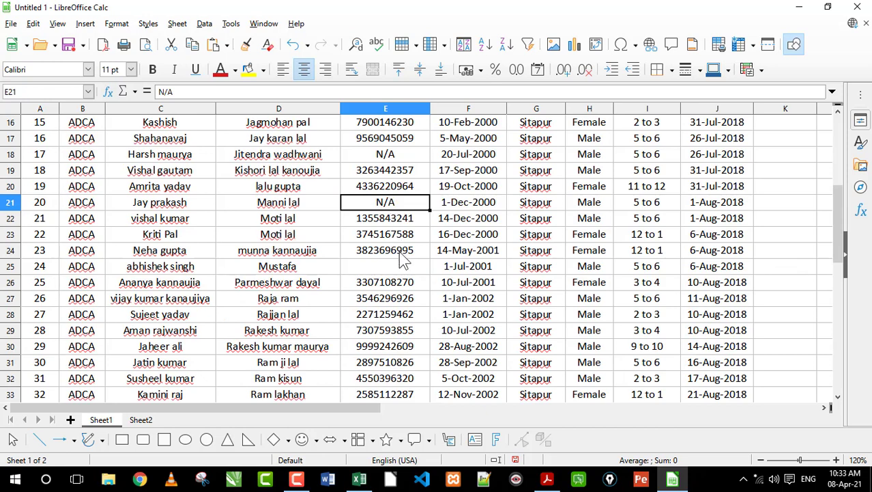
pyautogui.click(396, 218)
pyautogui.click(395, 203)
pyautogui.scroll(-8, 403, 248)
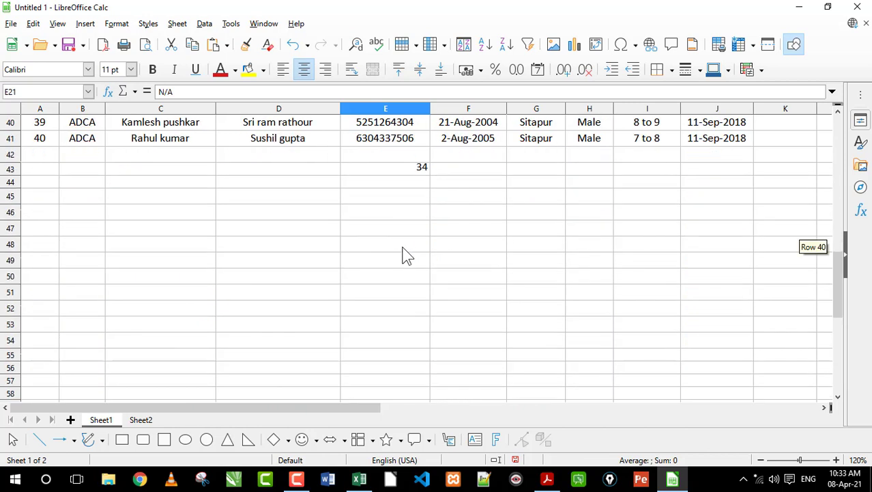
# Change the function in cell E43 from COUNT to COUNTA, keeping the range E2:E41.
pyautogui.scroll(2, 403, 245)
pyautogui.click(393, 254)
pyautogui.click(393, 265)
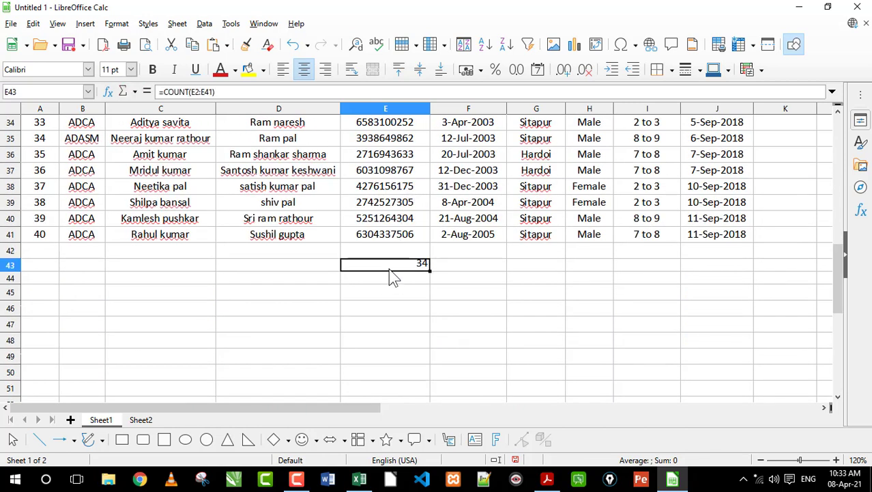
pyautogui.doubleClick(360, 272)
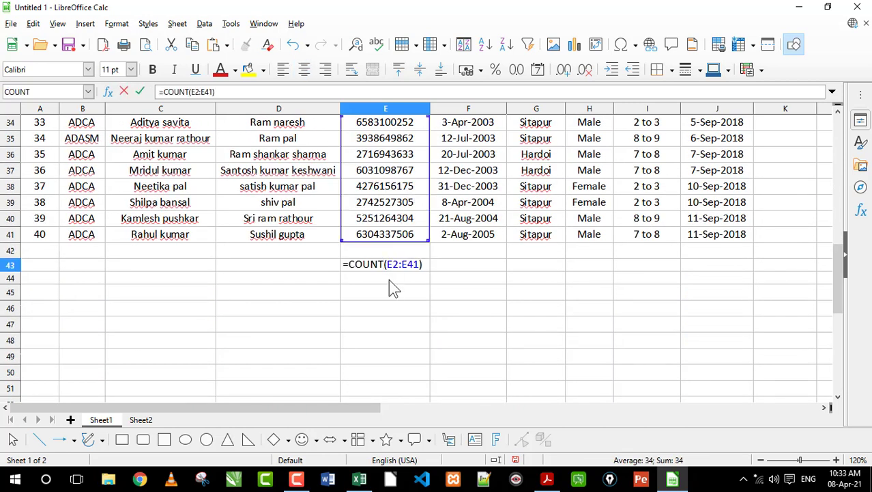
pyautogui.write('a')
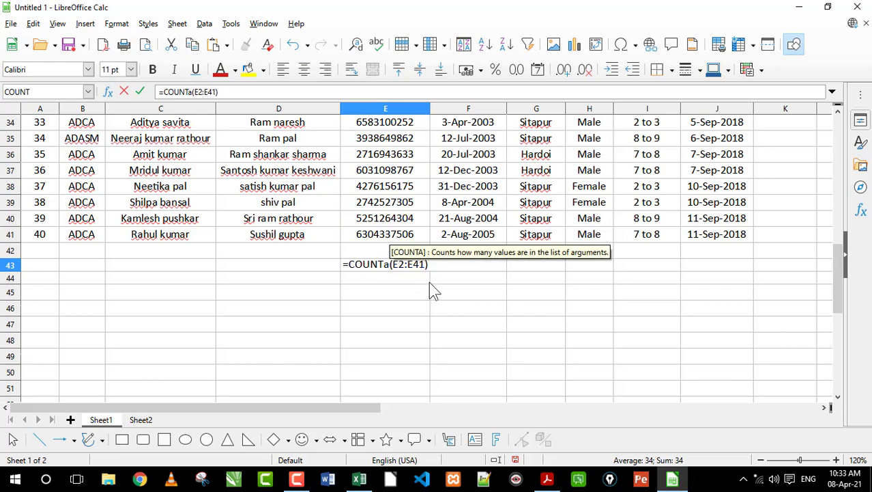
pyautogui.click(393, 264)
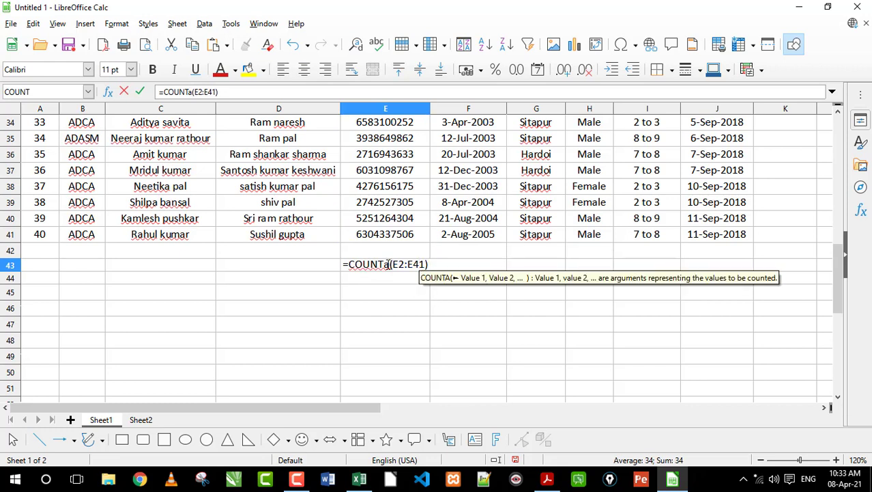
pyautogui.press('Return')
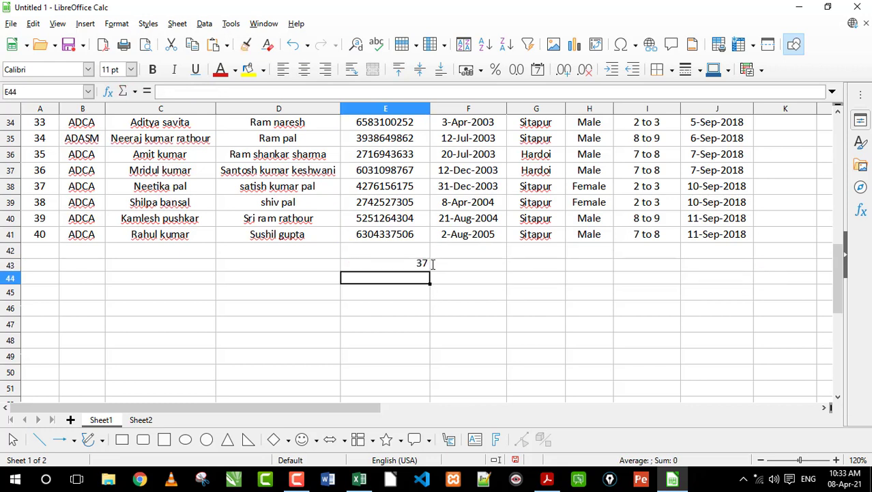
pyautogui.click(413, 268)
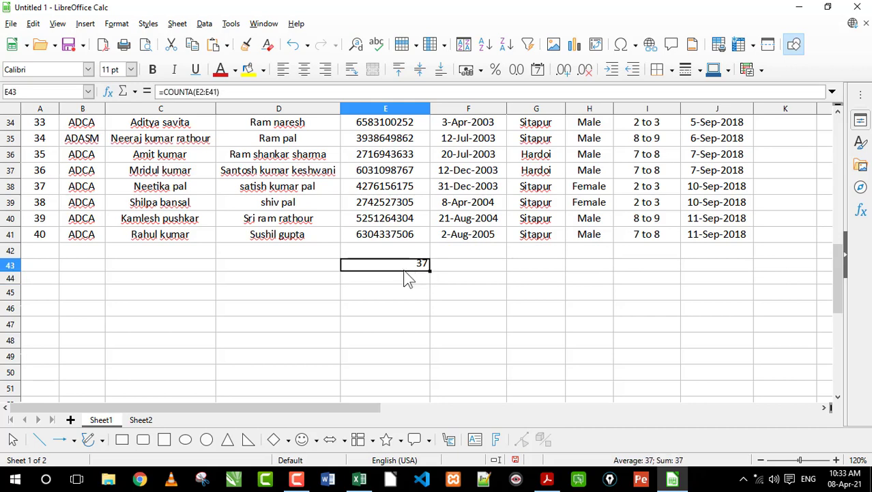
# Examine the N/A entries in E21, E18 and E13 and the blank cells E10 and E5 in the Phone Number column.
pyautogui.scroll(7, 408, 279)
pyautogui.click(398, 254)
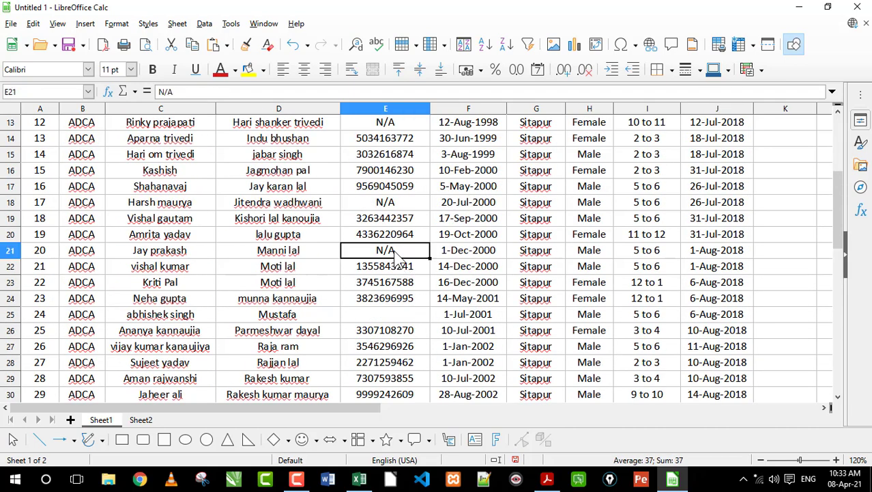
pyautogui.click(396, 203)
pyautogui.click(397, 126)
pyautogui.scroll(4, 403, 201)
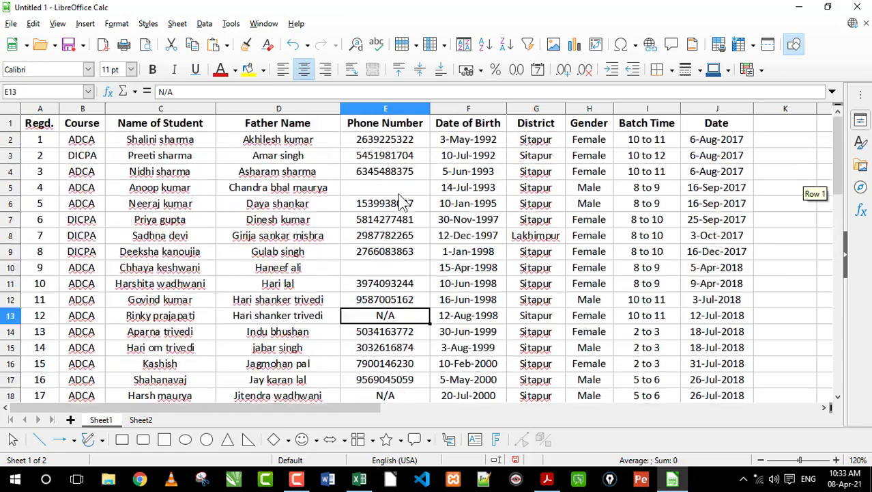
pyautogui.click(390, 270)
pyautogui.click(387, 191)
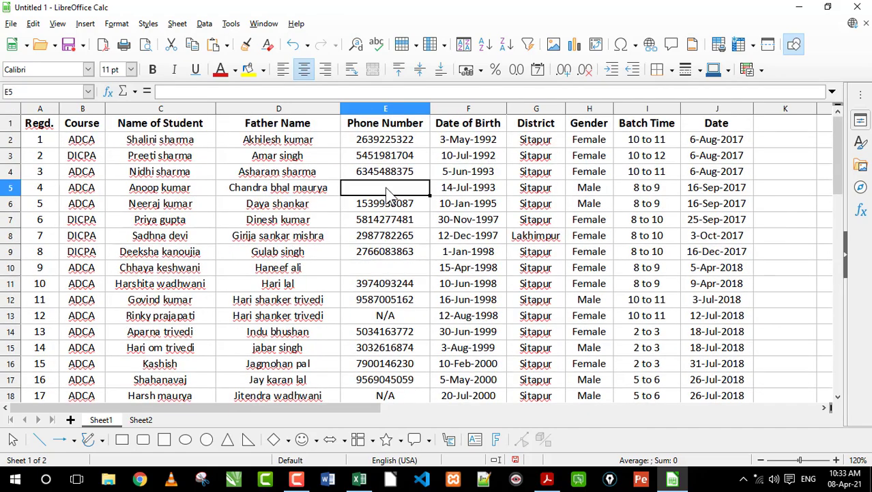
pyautogui.scroll(-11, 413, 259)
# Replace COUNTA with COUNTBLANK in the E43 formula over E2:E41 and check it against the blank phone number cells.
pyautogui.click(400, 267)
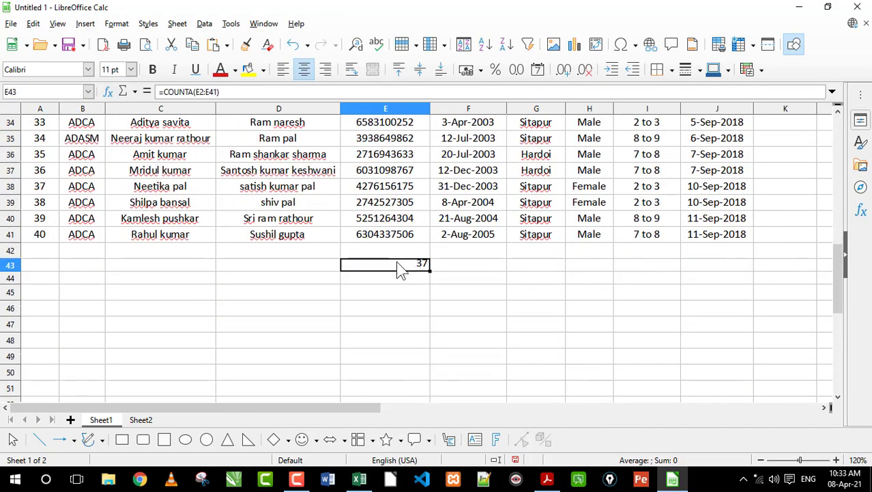
pyautogui.doubleClick(396, 265)
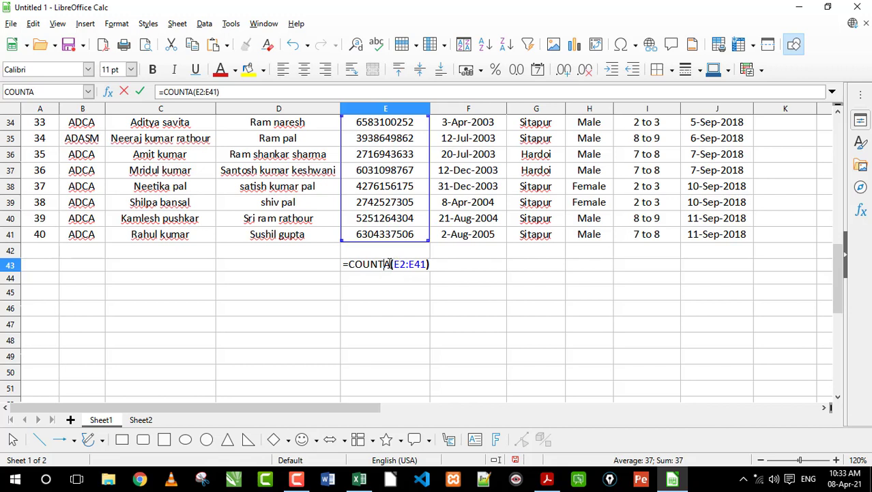
pyautogui.moveTo(391, 265); pyautogui.dragTo(372, 268)
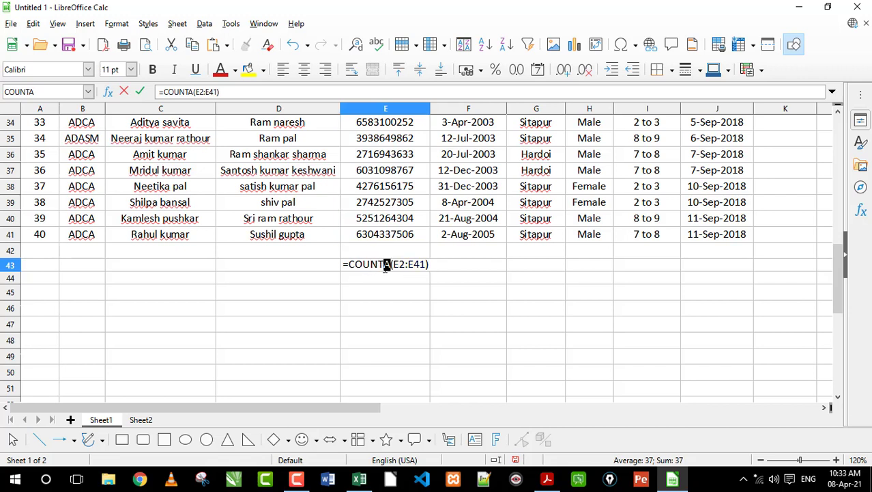
pyautogui.write('blan')
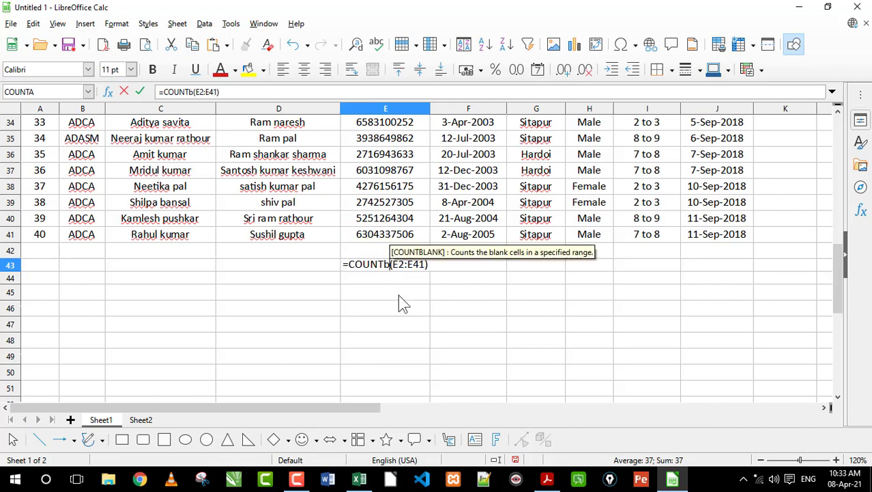
pyautogui.write('k')
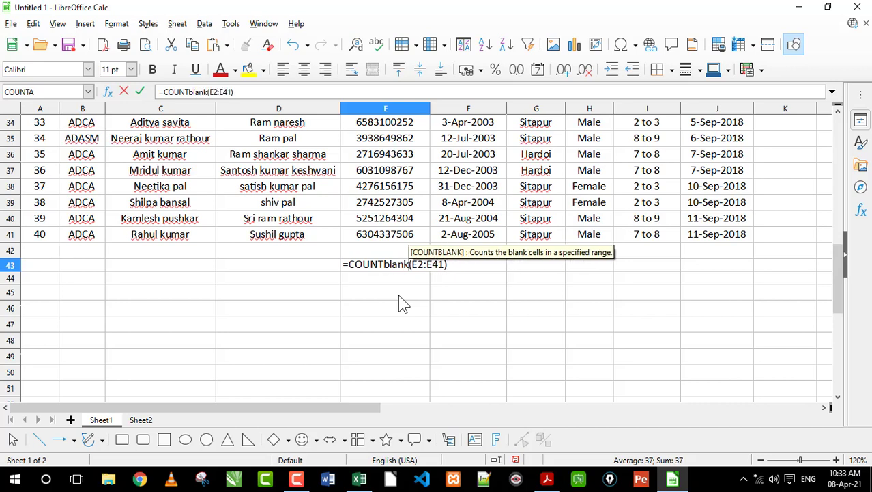
pyautogui.press('Return')
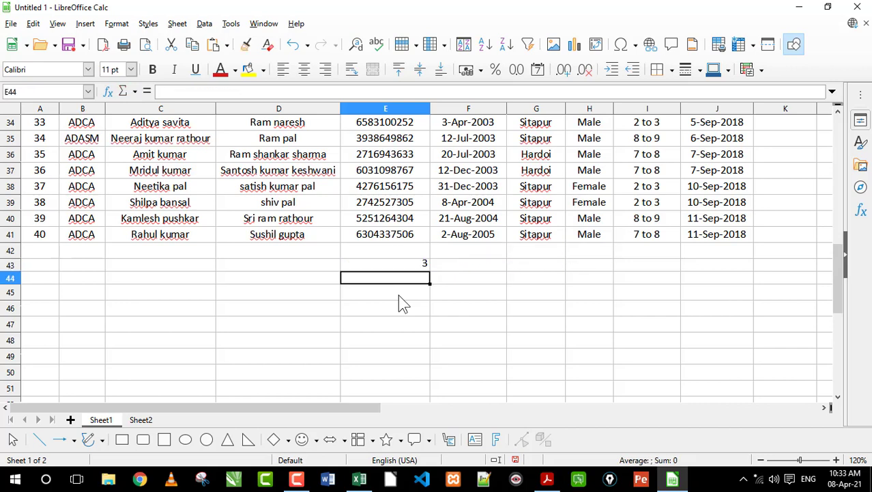
pyautogui.click(396, 267)
pyautogui.scroll(6, 398, 269)
pyautogui.scroll(5, 400, 273)
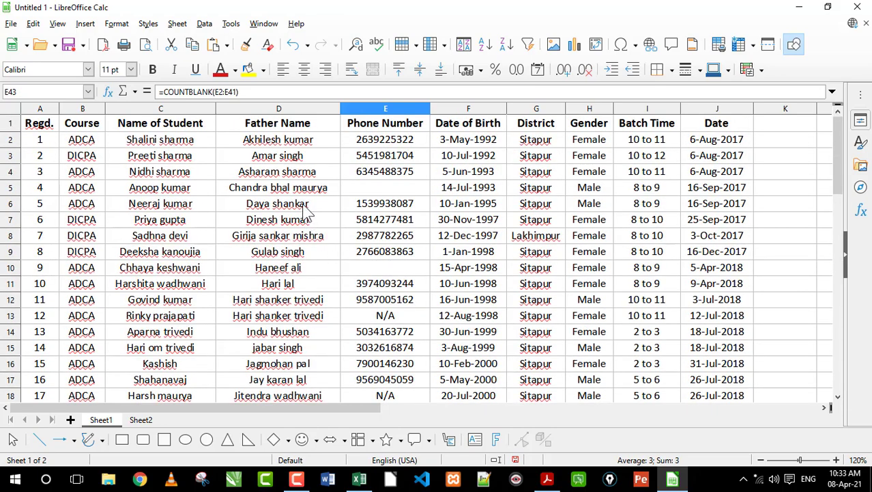
pyautogui.scroll(-12, 328, 211)
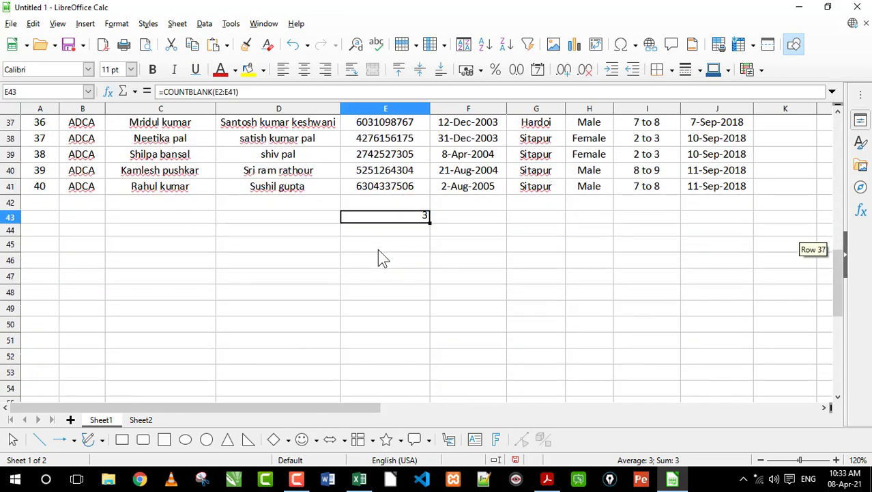
# Review the COUNTBLANK formula in cell E43 and clear the cell.
pyautogui.doubleClick(385, 222)
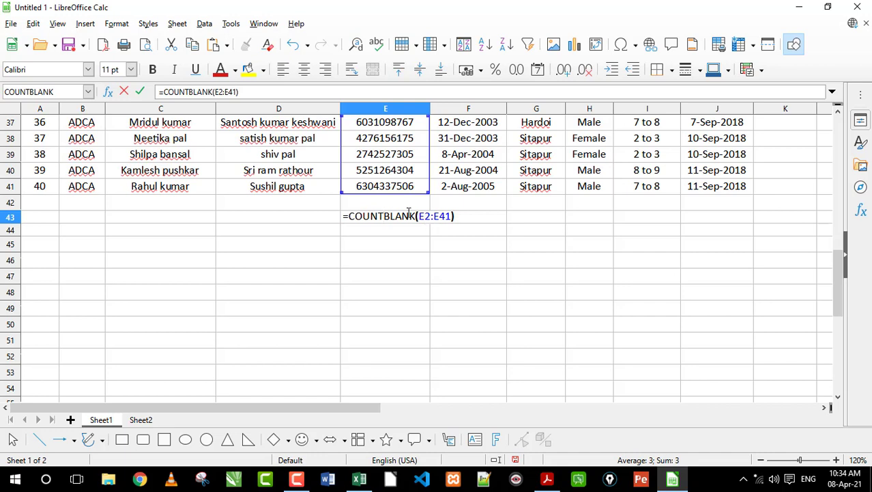
pyautogui.press('Return')
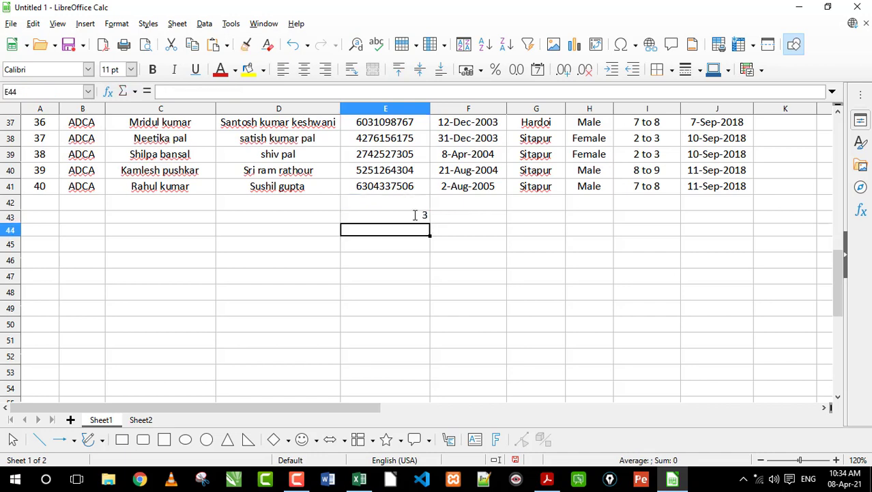
pyautogui.click(415, 216)
pyautogui.press('Delete')
# Examine the course codes in the Course column, including the DICPA and ADCA entries.
pyautogui.scroll(1, 179, 277)
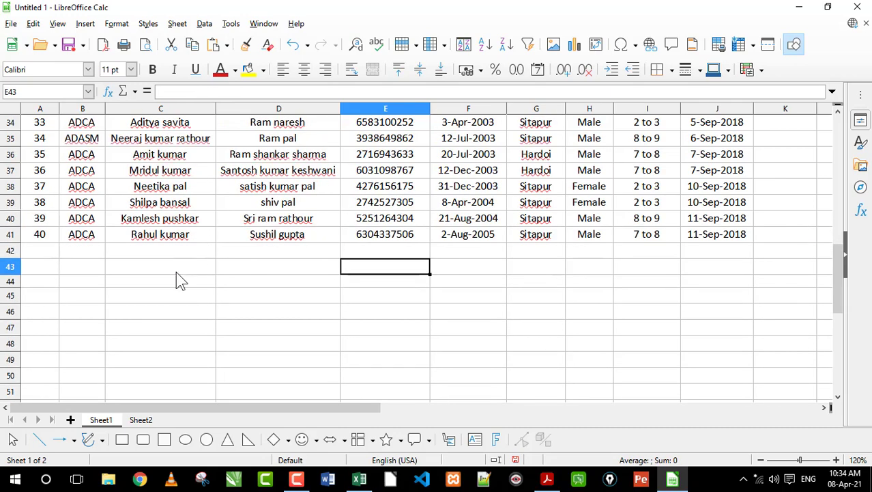
pyautogui.click(173, 286)
pyautogui.scroll(4, 161, 287)
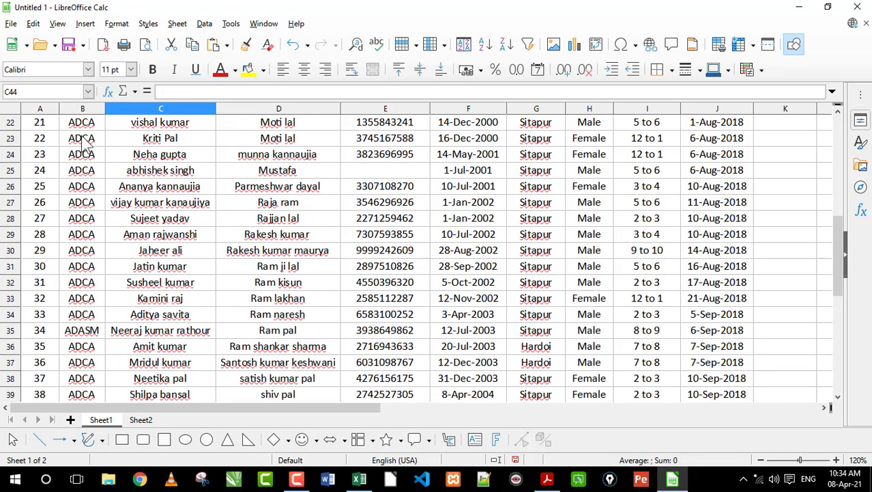
pyautogui.scroll(5, 79, 143)
pyautogui.moveTo(80, 123); pyautogui.dragTo(79, 284)
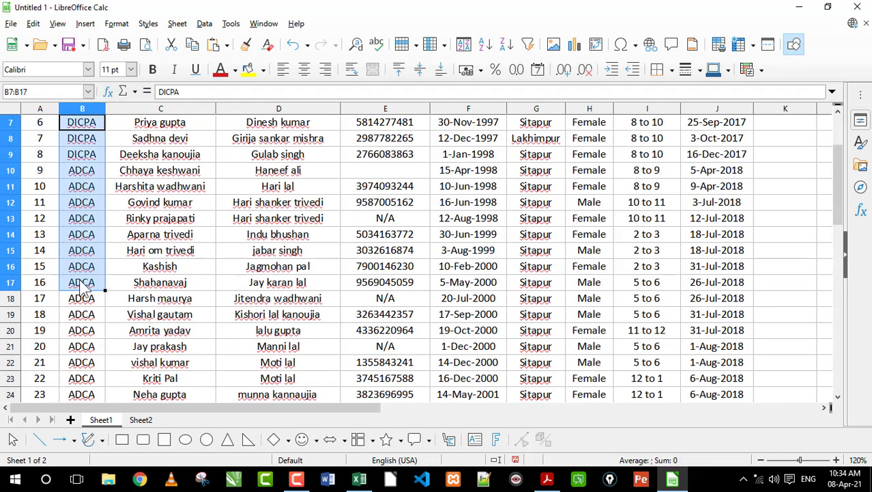
pyautogui.click(84, 219)
pyautogui.scroll(-8, 101, 256)
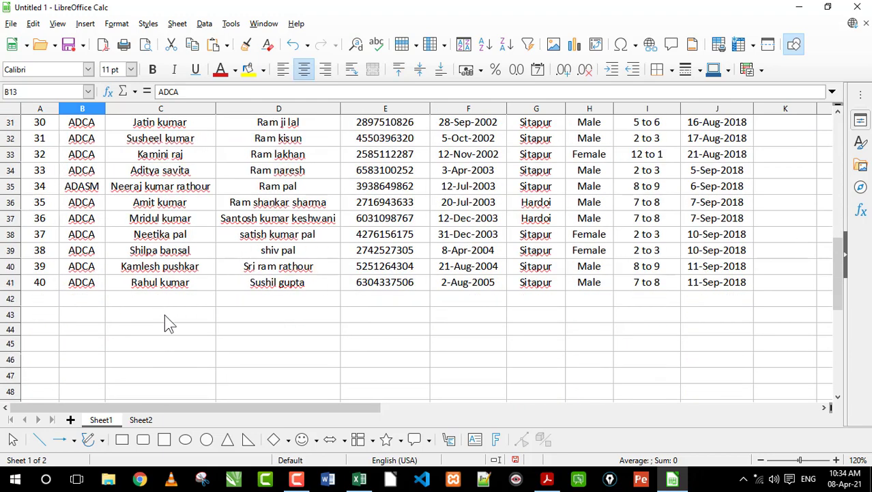
# Start a COUNTIF formula in cell C43 with the Course column range B2:B41 as its first argument.
pyautogui.click(165, 314)
pyautogui.write('=c')
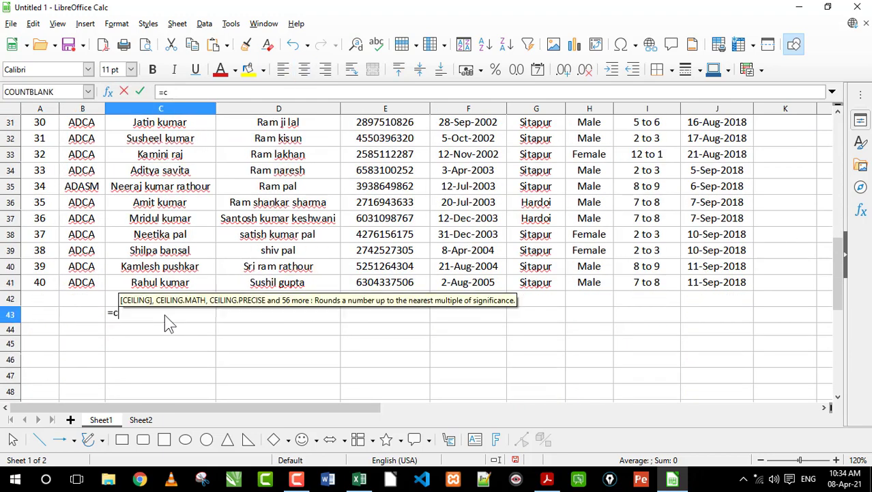
pyautogui.write('ountif')
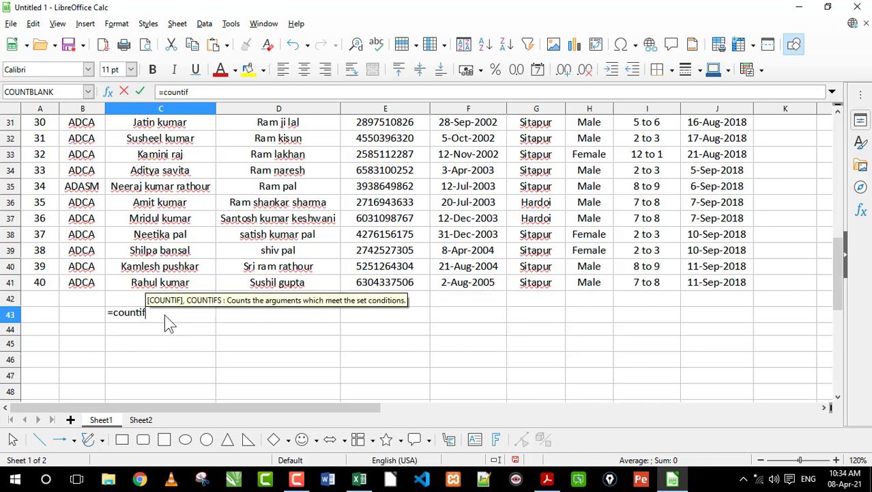
pyautogui.write('(')
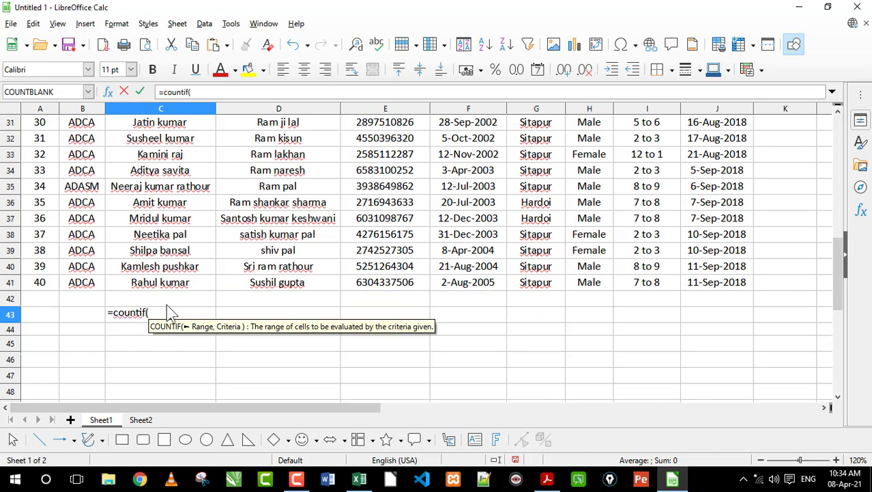
pyautogui.scroll(10, 85, 273)
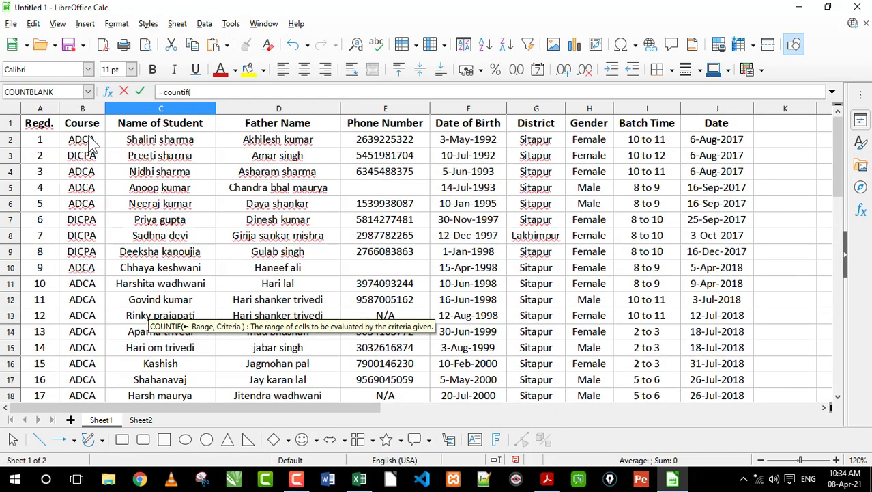
pyautogui.moveTo(91, 144); pyautogui.dragTo(86, 379)
pyautogui.moveTo(91, 254); pyautogui.dragTo(90, 204)
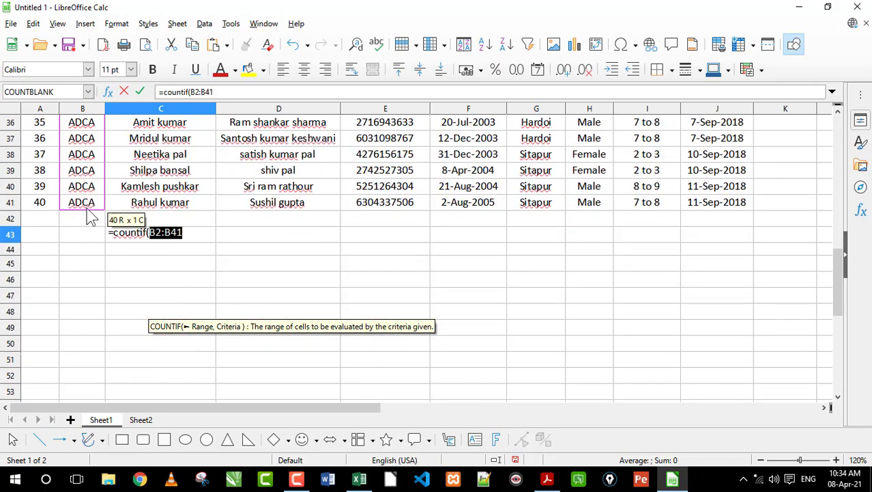
pyautogui.write(',')
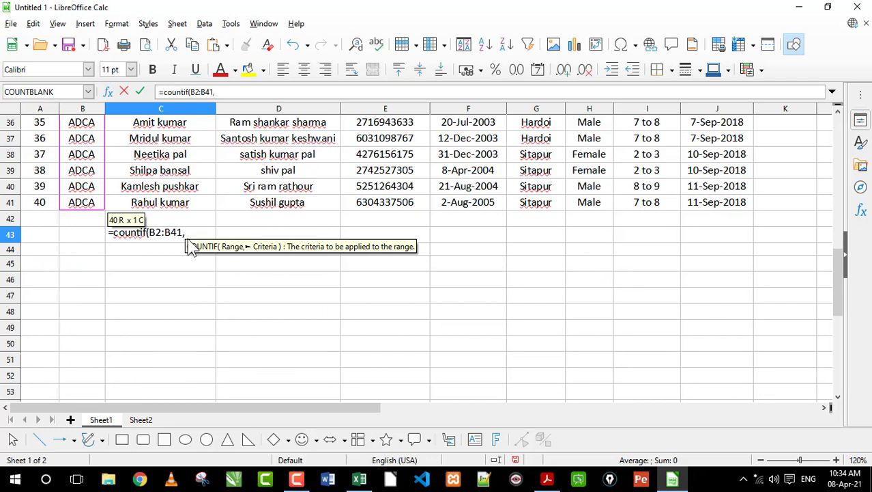
# Complete the COUNTIF formula in C43 with the quoted criterion "DICPA" and enter it.
pyautogui.moveTo(157, 233); pyautogui.dragTo(186, 234)
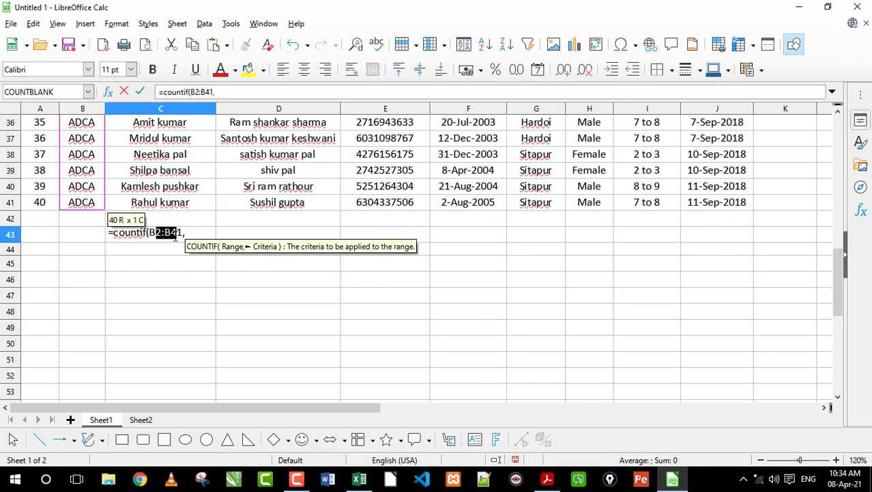
pyautogui.click(189, 233)
pyautogui.write('"')
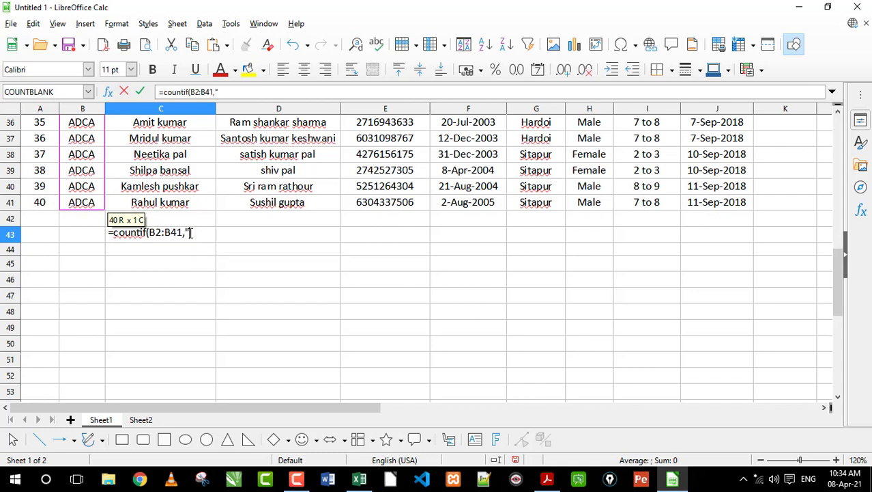
pyautogui.write('DICPA')
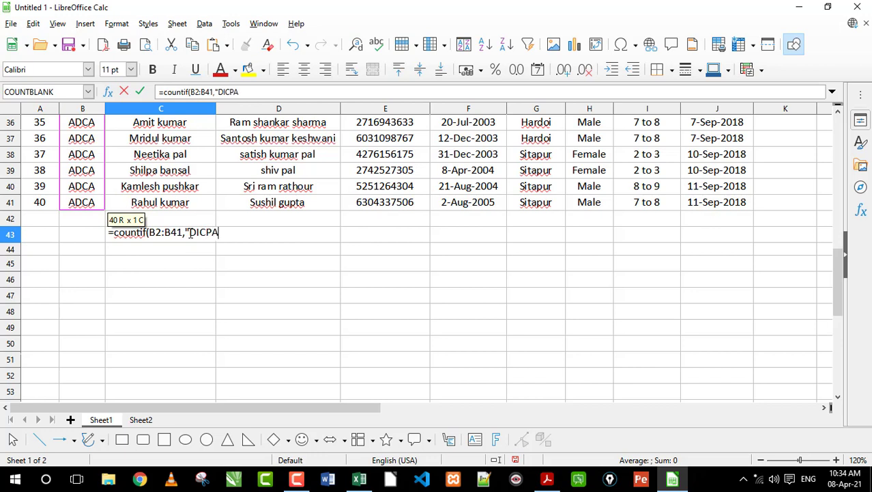
pyautogui.write('"')
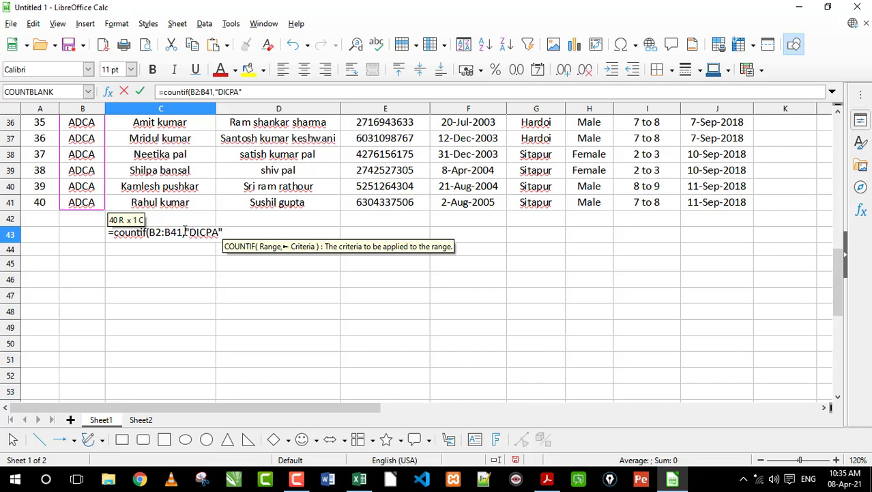
pyautogui.moveTo(183, 233); pyautogui.dragTo(220, 233)
pyautogui.click(208, 233)
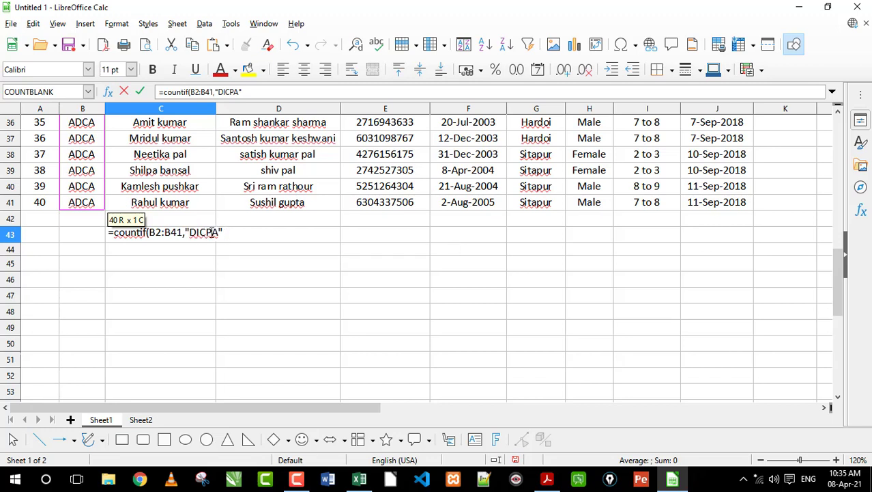
pyautogui.moveTo(219, 233); pyautogui.dragTo(195, 233)
pyautogui.click(200, 233)
pyautogui.click(232, 230)
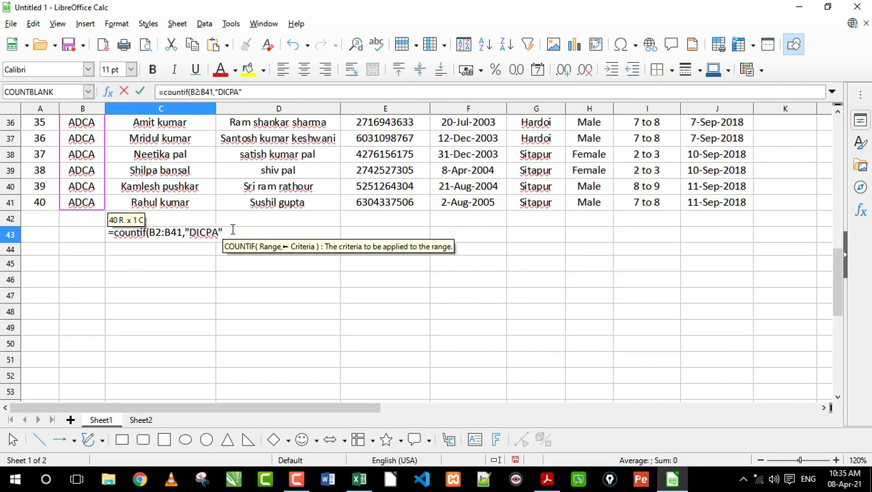
pyautogui.write(')')
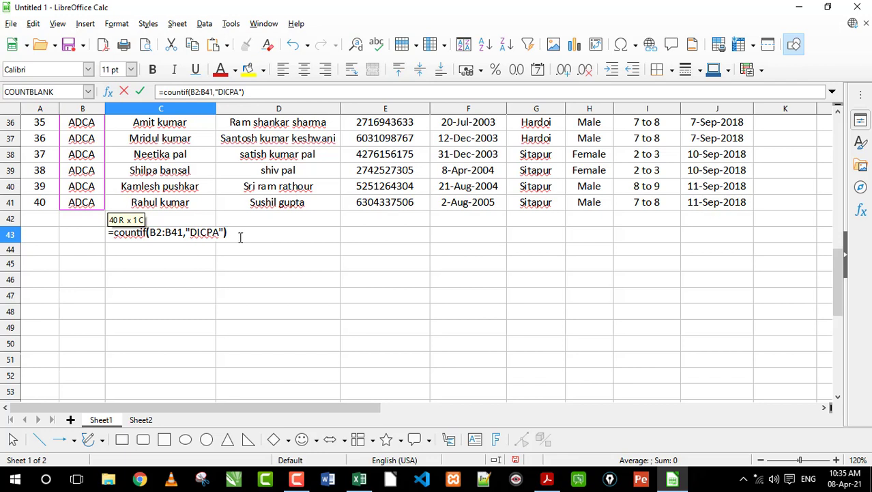
pyautogui.press('Return')
# Move the COUNTIF formula from C43 to D43 and change its criterion to "ADCA".
pyautogui.click(165, 240)
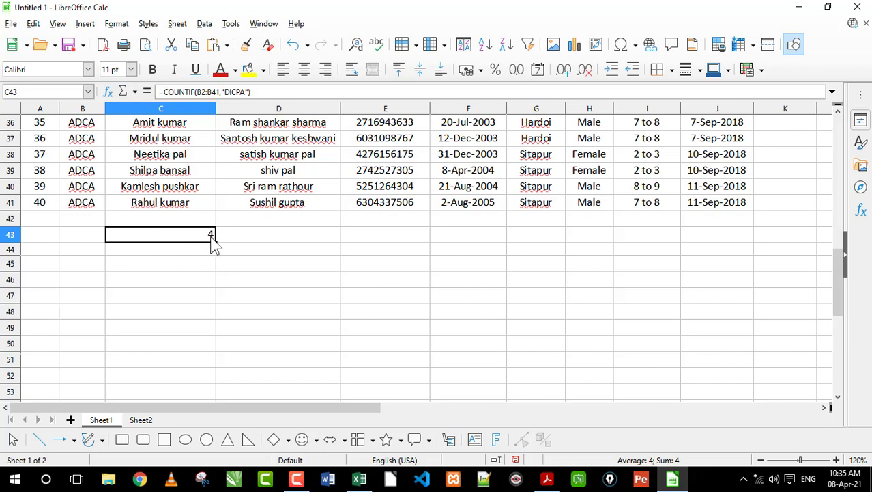
pyautogui.moveTo(201, 244); pyautogui.dragTo(254, 247)
pyautogui.doubleClick(273, 244)
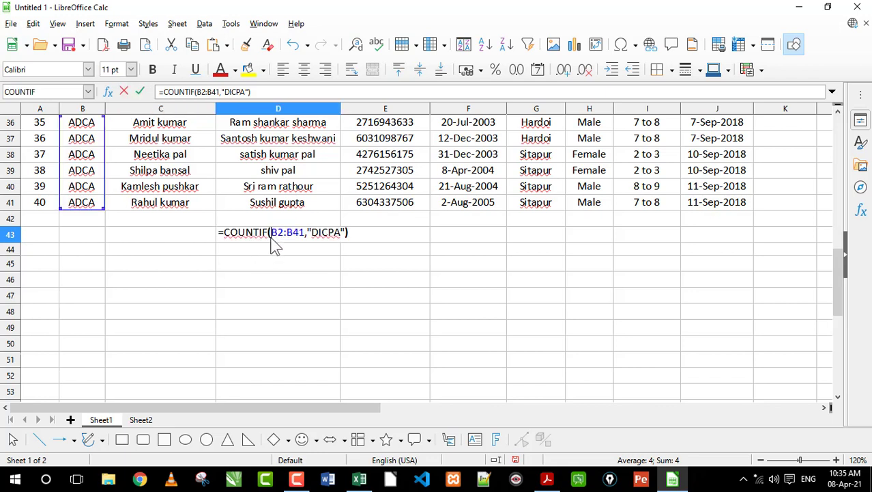
pyautogui.click(321, 237)
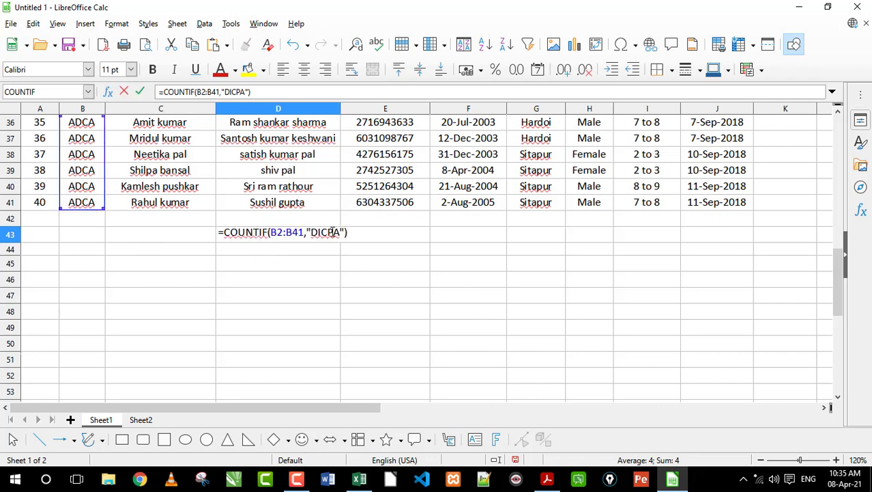
pyautogui.doubleClick(332, 232)
pyautogui.write('ADCA')
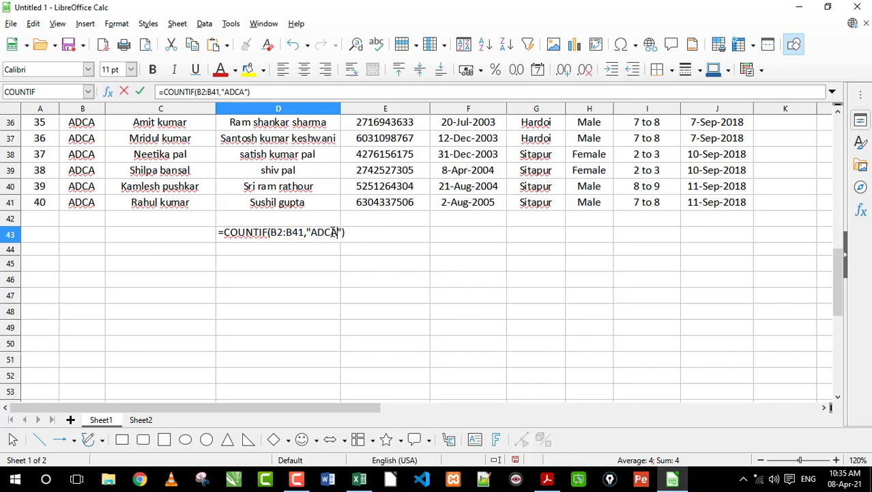
pyautogui.press('Return')
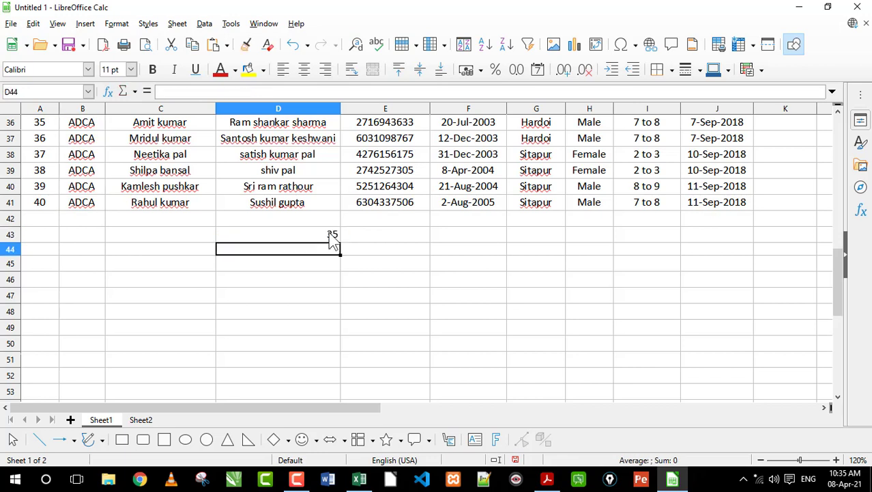
# Check the COUNTIF formula in D43 against the ADCA entries in the Course column.
pyautogui.click(317, 238)
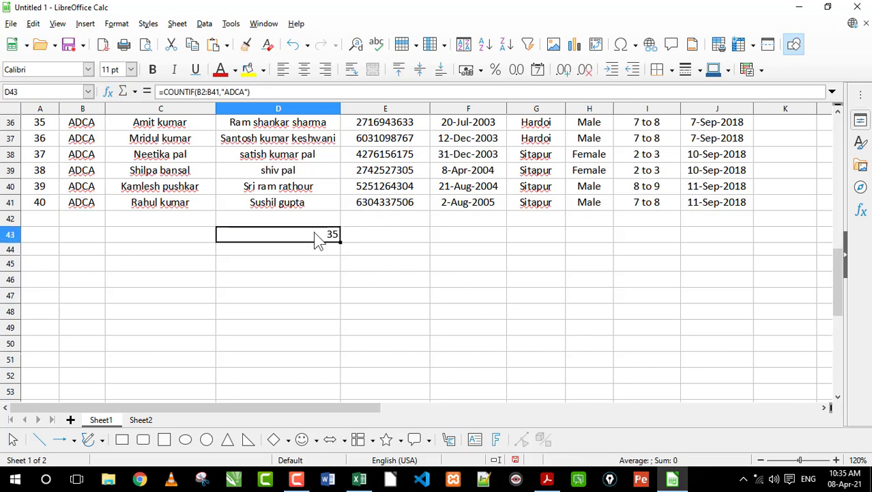
pyautogui.click(101, 192)
pyautogui.scroll(6, 96, 178)
pyautogui.scroll(-7, 95, 177)
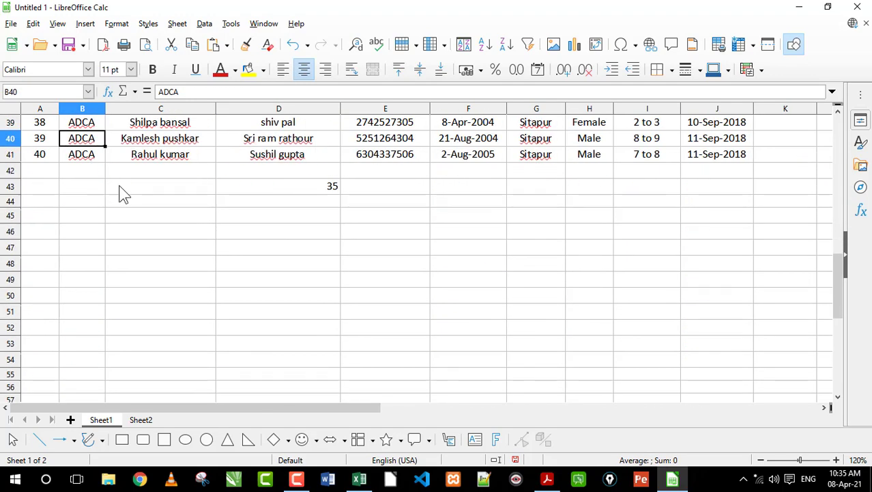
pyautogui.scroll(3, 119, 192)
pyautogui.click(197, 334)
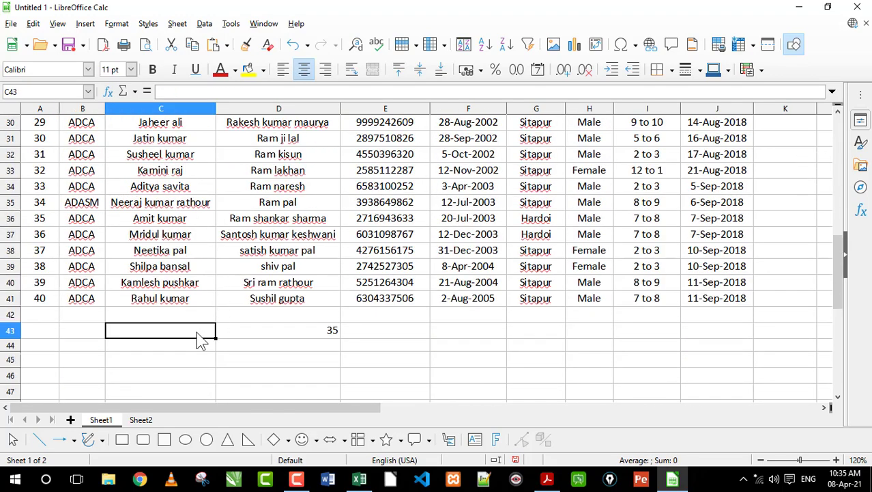
pyautogui.click(301, 336)
pyautogui.doubleClick(301, 336)
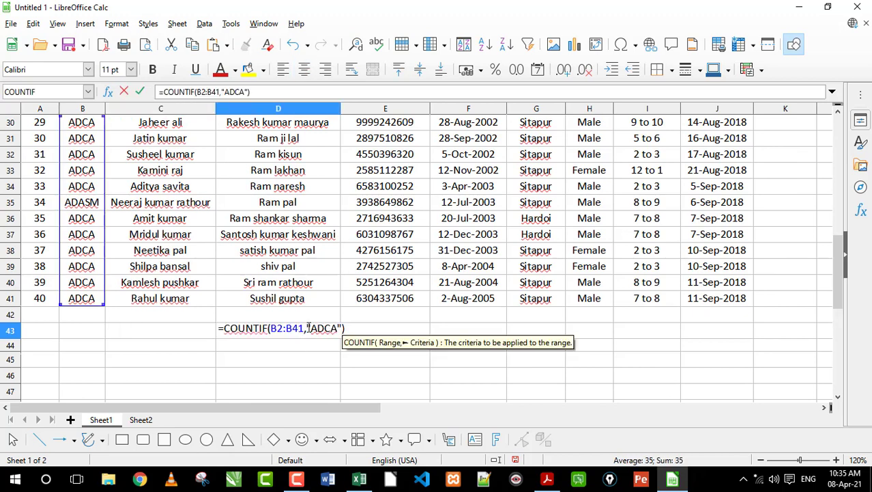
pyautogui.press('Return')
# Enter the course labels ADCA, DICPA, ADASM and CCC in cells C43 to C46.
pyautogui.click(194, 331)
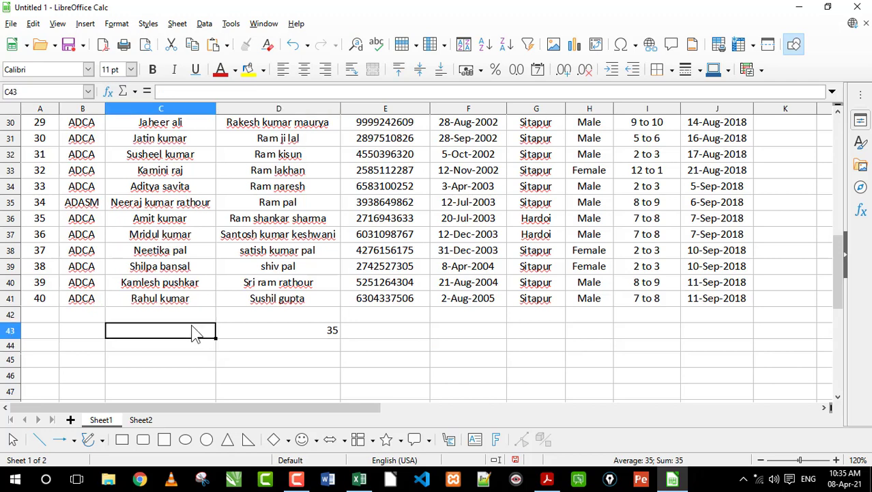
pyautogui.write('ADCA')
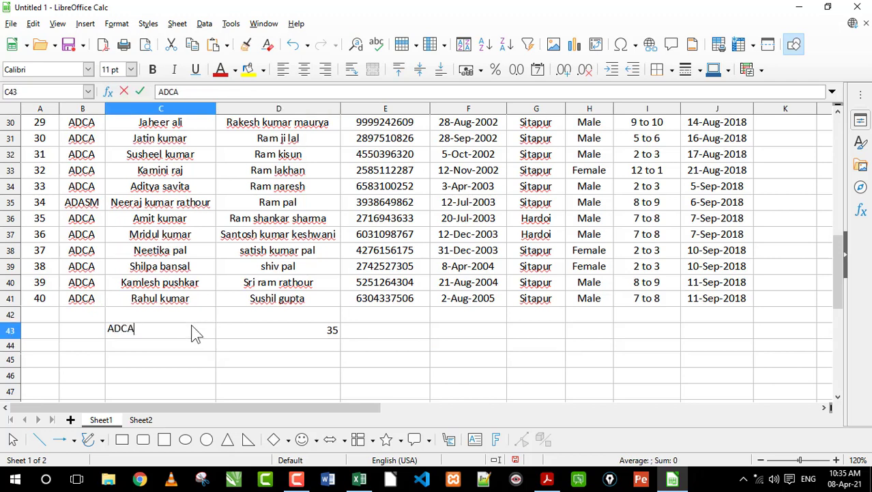
pyautogui.press('Return')
pyautogui.write('DICPA')
pyautogui.press('Return')
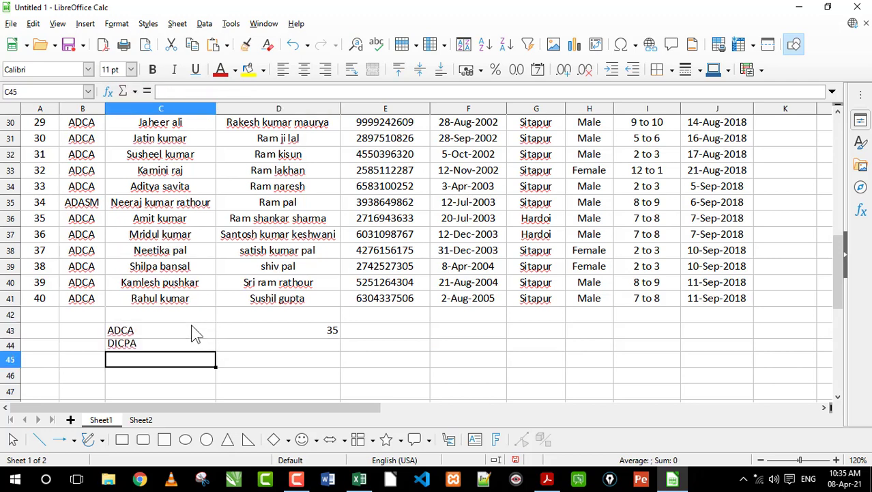
pyautogui.write('A')
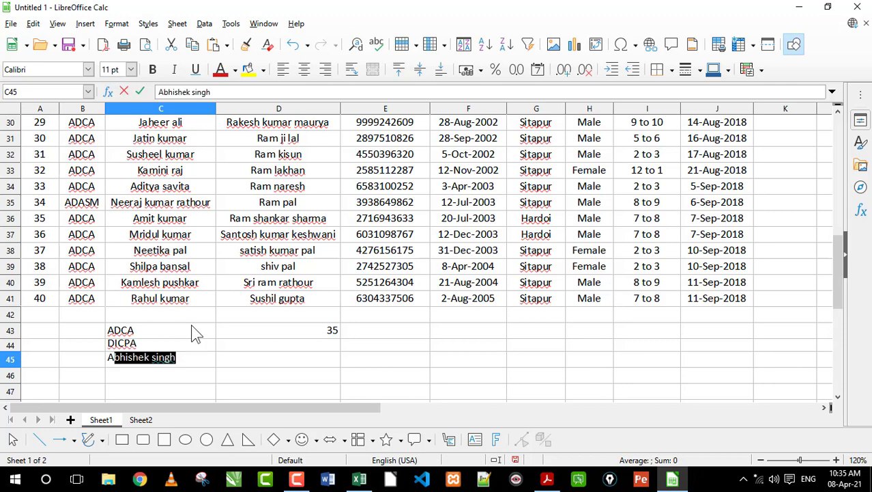
pyautogui.write('S')
pyautogui.press('BackSpace')
pyautogui.write('DA')
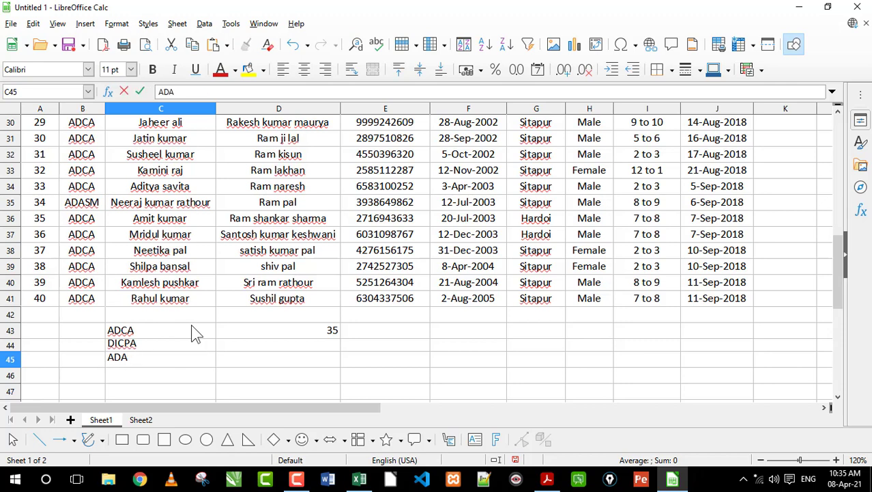
pyautogui.write('SM')
pyautogui.press('Return')
pyautogui.write('CCC')
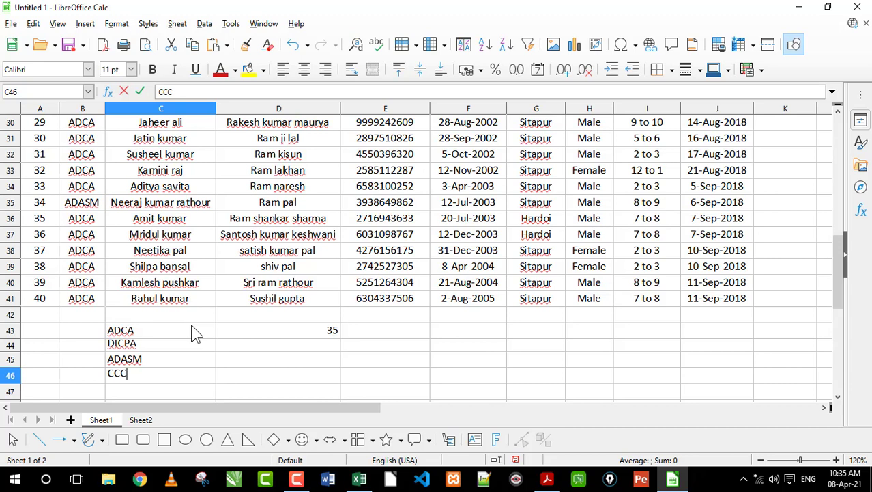
pyautogui.press('Return')
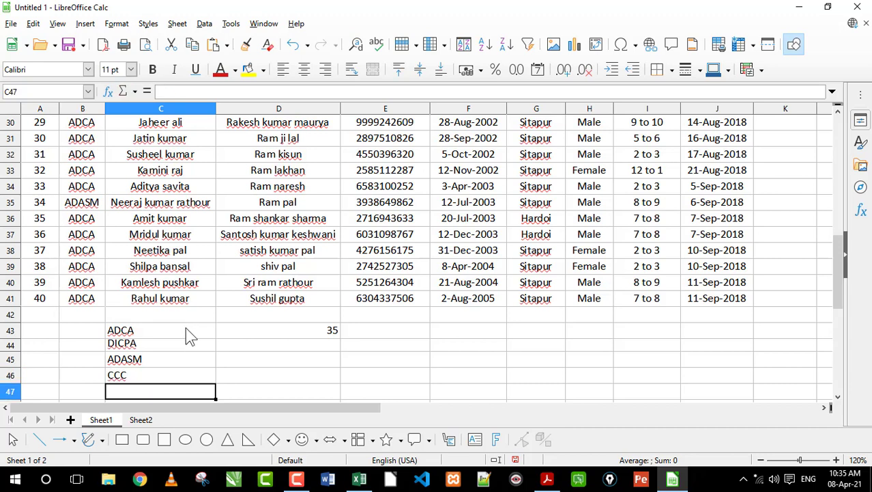
# Replace the quoted criterion "ADCA" in D43's COUNTIF formula with a reference to cell C43 and enter the formula.
pyautogui.moveTo(176, 330); pyautogui.dragTo(175, 380)
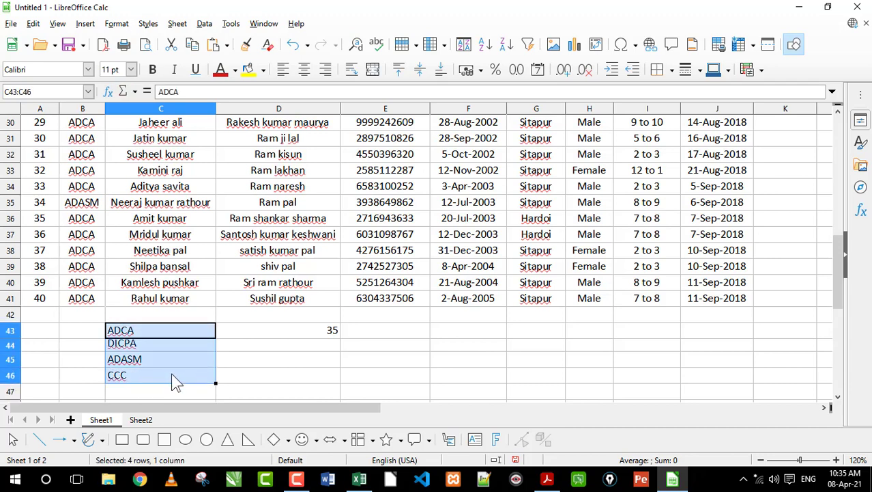
pyautogui.click(263, 331)
pyautogui.click(269, 344)
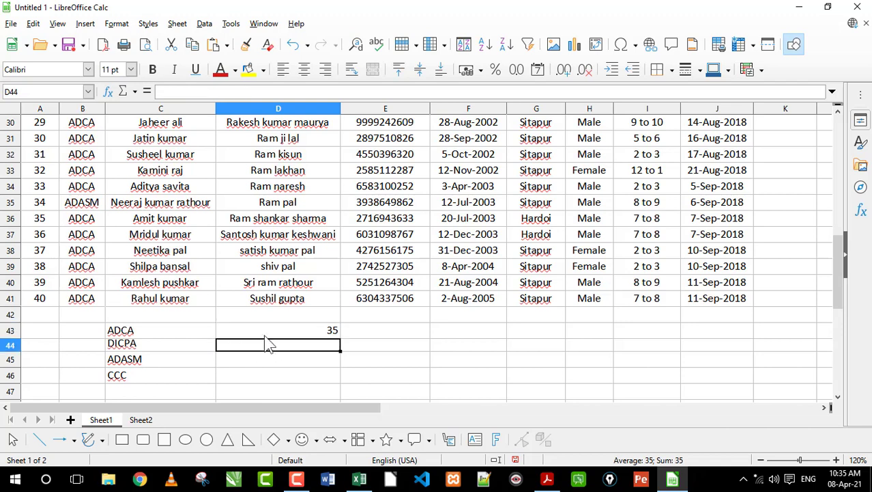
pyautogui.click(299, 331)
pyautogui.doubleClick(302, 332)
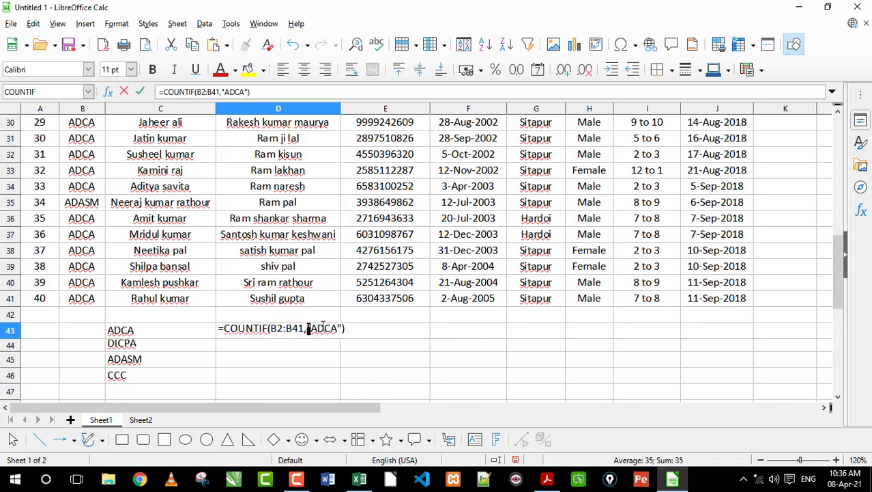
pyautogui.moveTo(308, 328); pyautogui.dragTo(337, 328)
pyautogui.press('BackSpace')
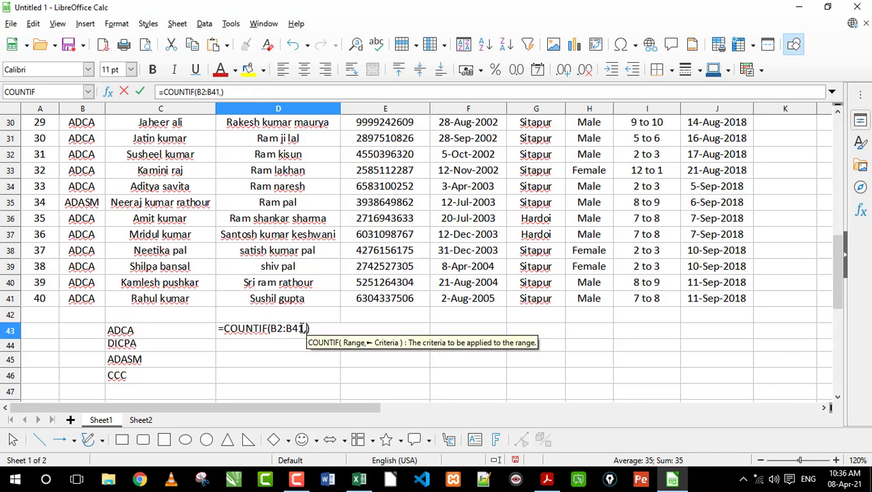
pyautogui.click(161, 333)
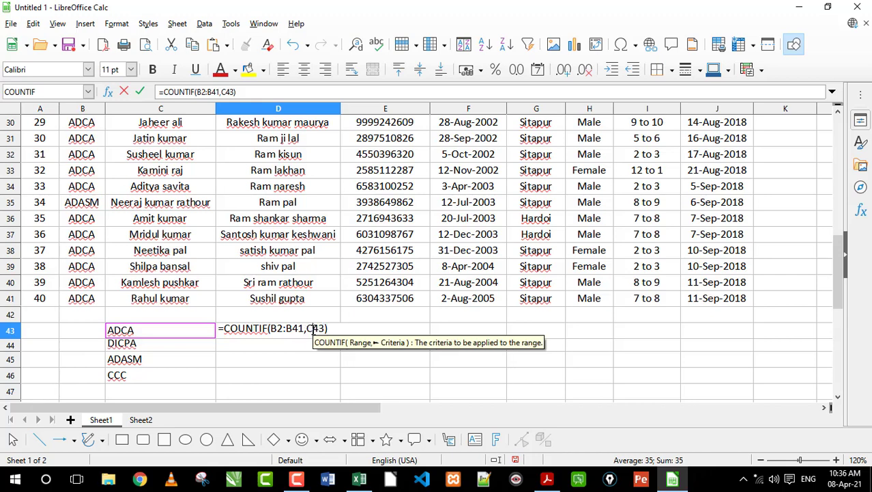
pyautogui.press('Return')
# Fill the COUNTIF formula with the relative range B2:B41 from D43 down to D46.
pyautogui.click(304, 333)
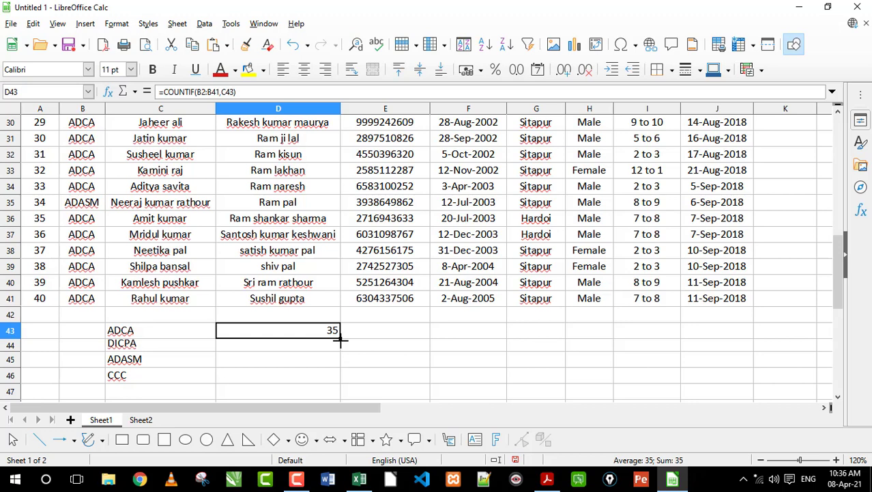
pyautogui.moveTo(340, 339); pyautogui.dragTo(336, 381)
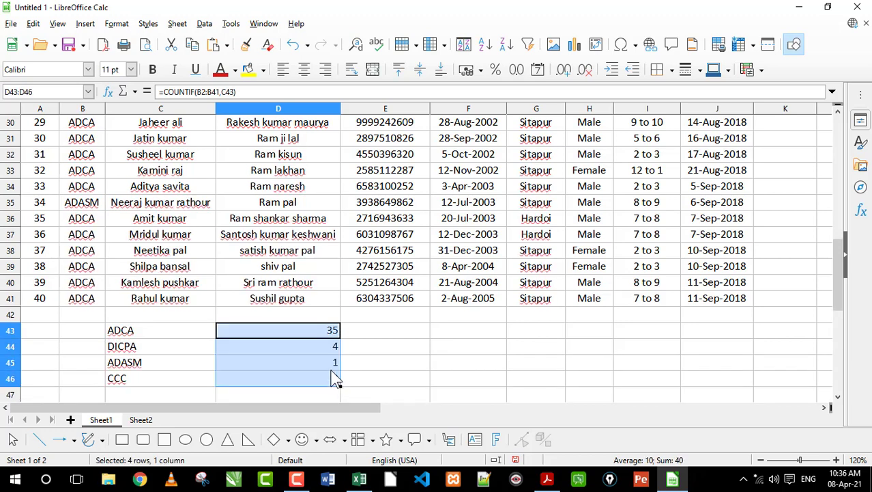
pyautogui.click(316, 376)
pyautogui.click(361, 346)
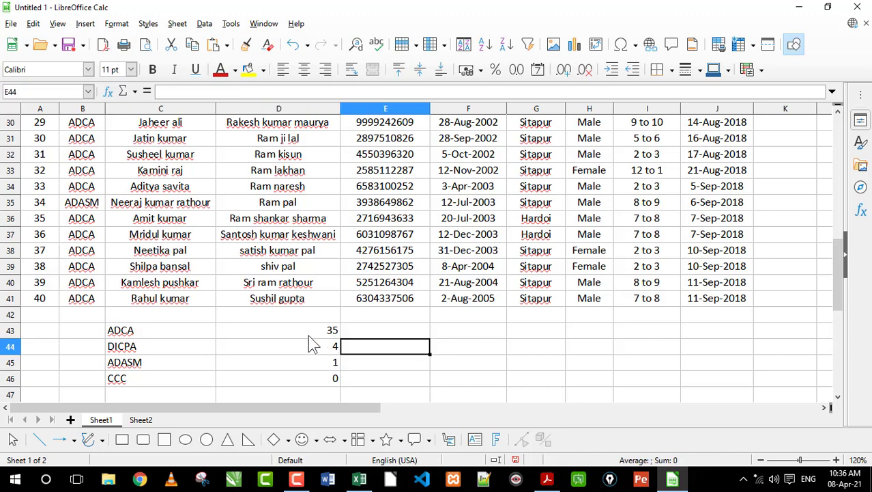
# Examine the ranges and criteria in the filled COUNTIF formulas from D43 to D46 against the Course column.
pyautogui.click(287, 344)
pyautogui.click(286, 360)
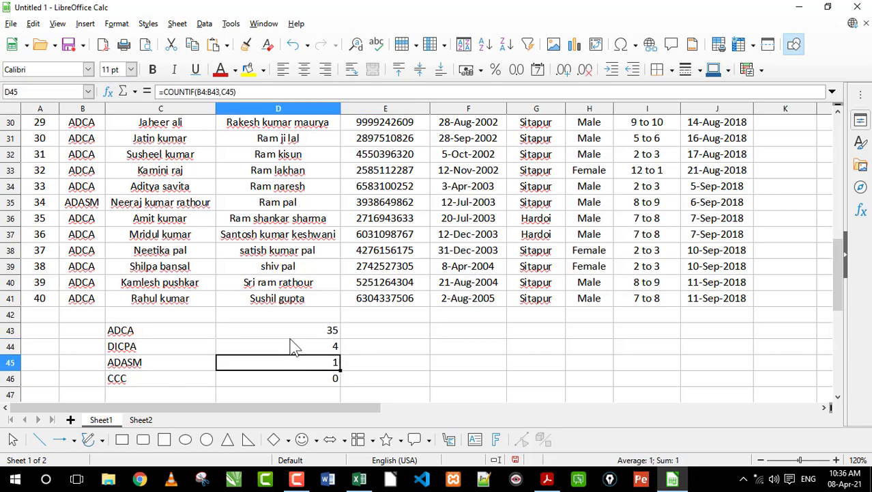
pyautogui.doubleClick(296, 331)
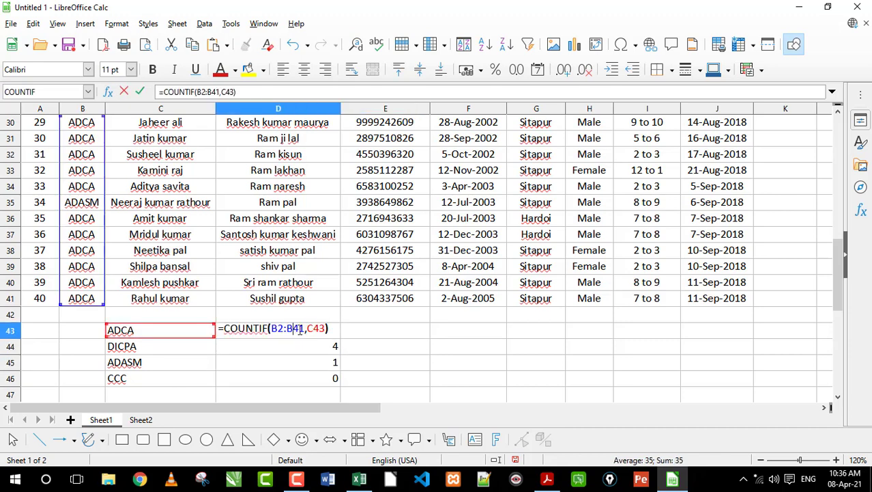
pyautogui.press('Return')
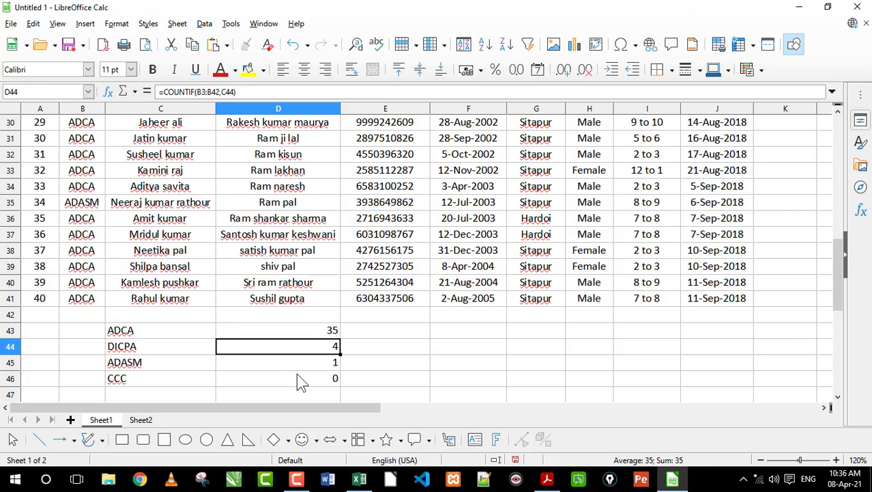
pyautogui.doubleClick(297, 375)
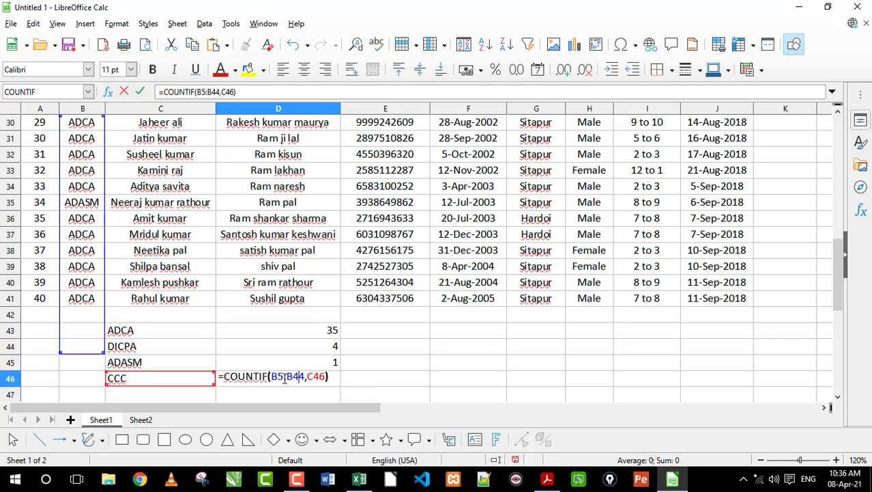
pyautogui.scroll(10, 170, 345)
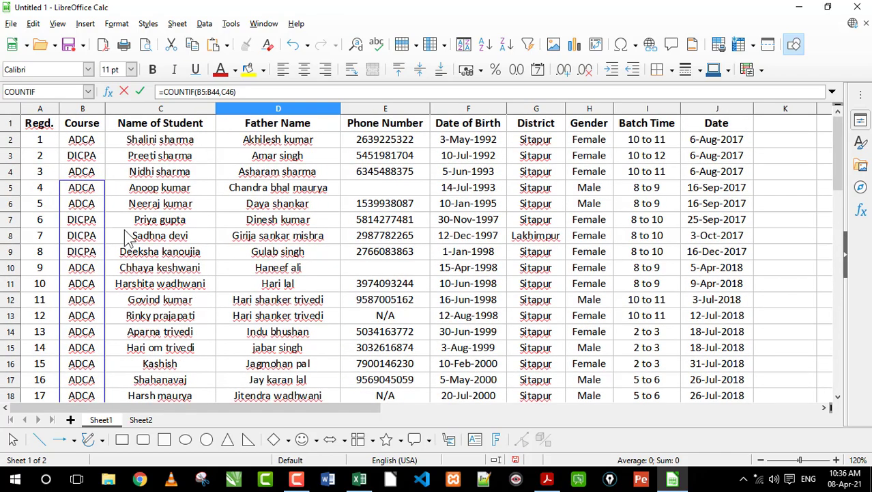
pyautogui.scroll(-5, 198, 291)
pyautogui.scroll(-5, 199, 290)
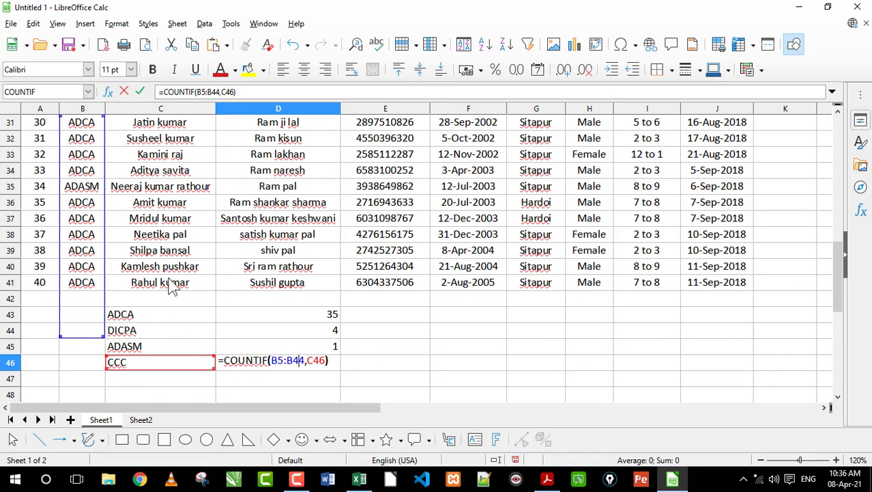
pyautogui.scroll(10, 167, 273)
pyautogui.scroll(-13, 273, 246)
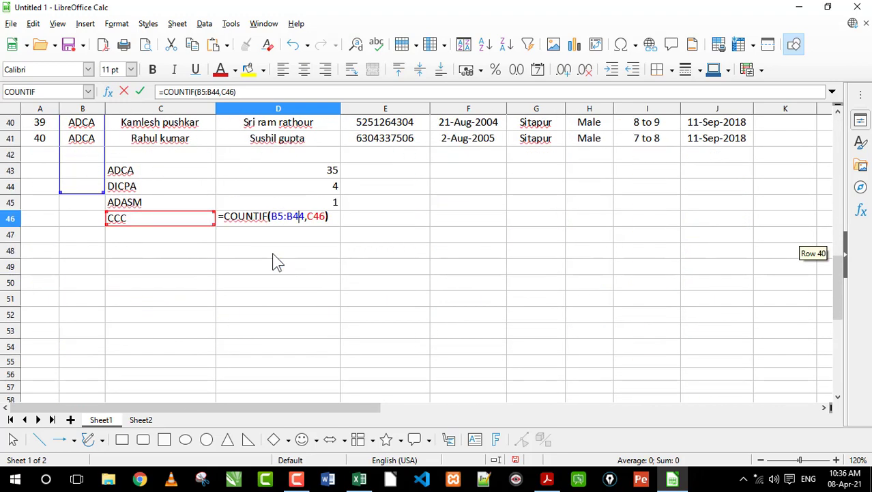
pyautogui.press('Return')
pyautogui.scroll(2, 295, 264)
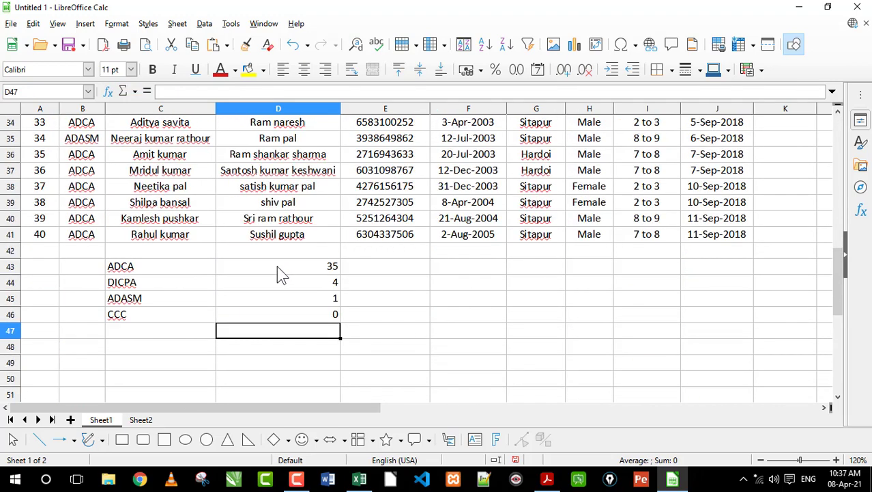
# Make the range in D43's COUNTIF formula absolute as $B$2:$B$41.
pyautogui.doubleClick(277, 265)
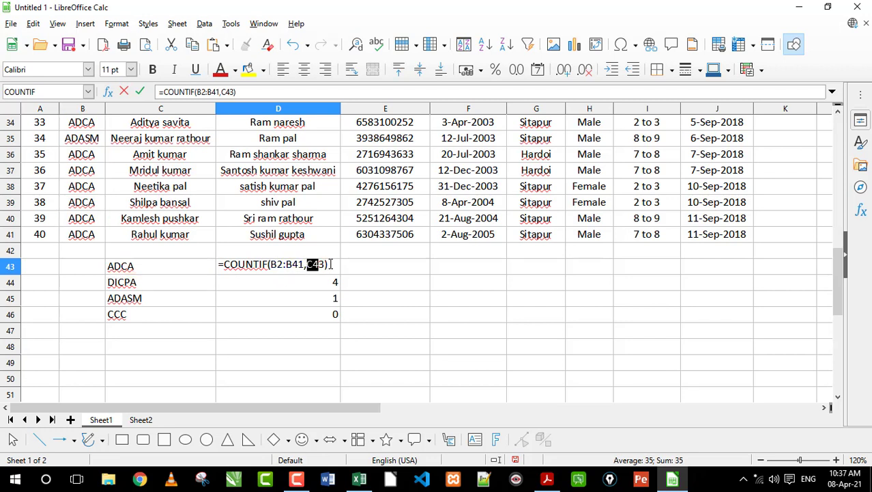
pyautogui.moveTo(306, 264); pyautogui.dragTo(330, 264)
pyautogui.click(279, 264)
pyautogui.moveTo(305, 265); pyautogui.dragTo(271, 264)
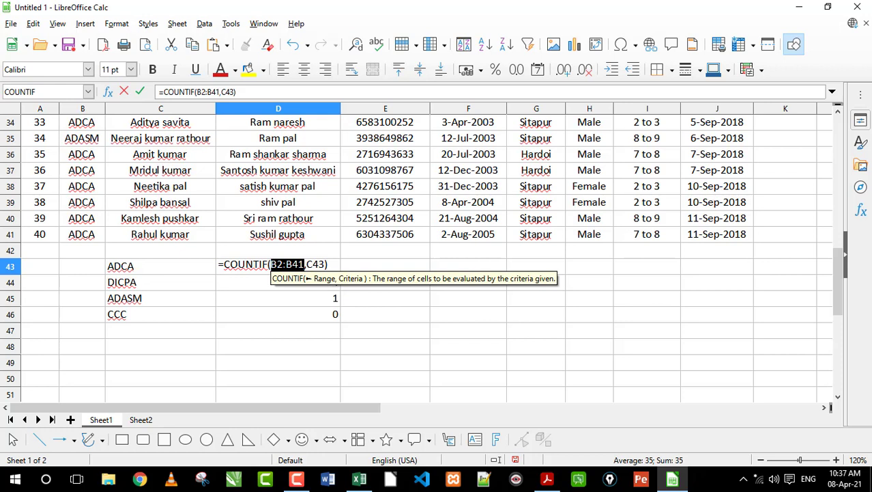
pyautogui.press('F4')
pyautogui.click(328, 265)
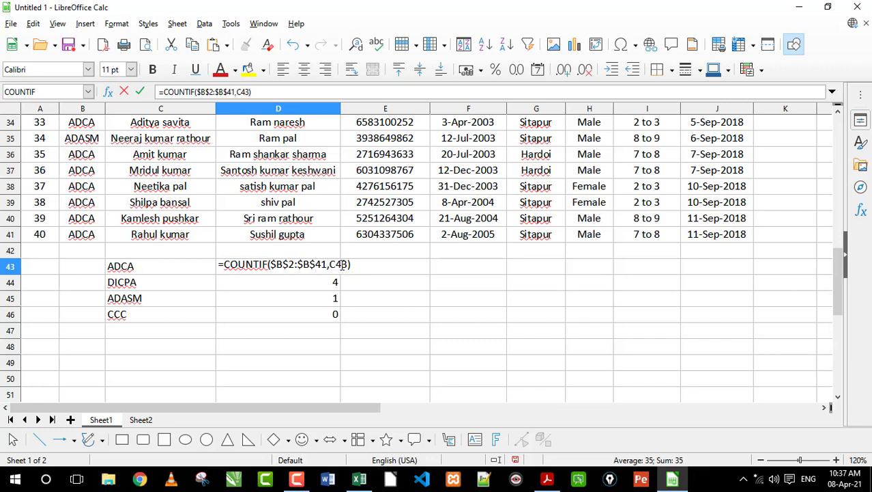
pyautogui.press('Left')
pyautogui.press('Left')
# Cycle the D43 range through its absolute, mixed and relative forms, ending on $B$2:$B$41, and enter the formula.
pyautogui.moveTo(327, 264); pyautogui.dragTo(271, 267)
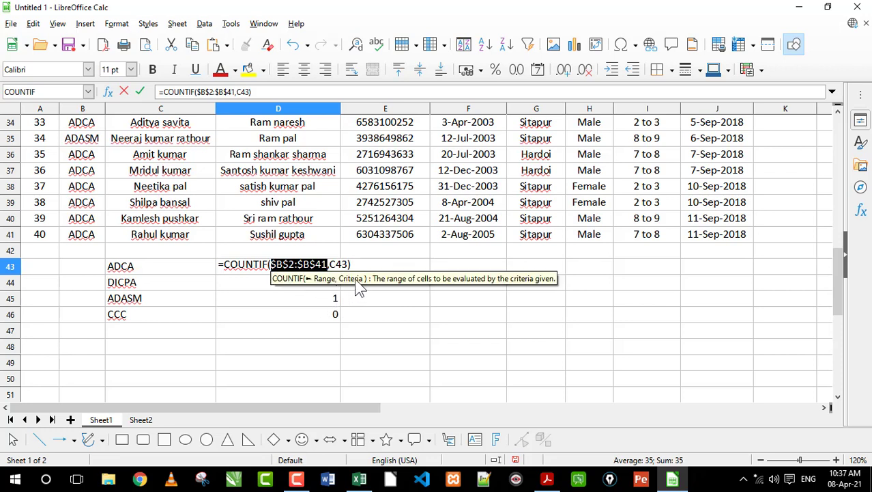
pyautogui.hotkey('shift', 'F4')
pyautogui.hotkey('shift', 'F4')
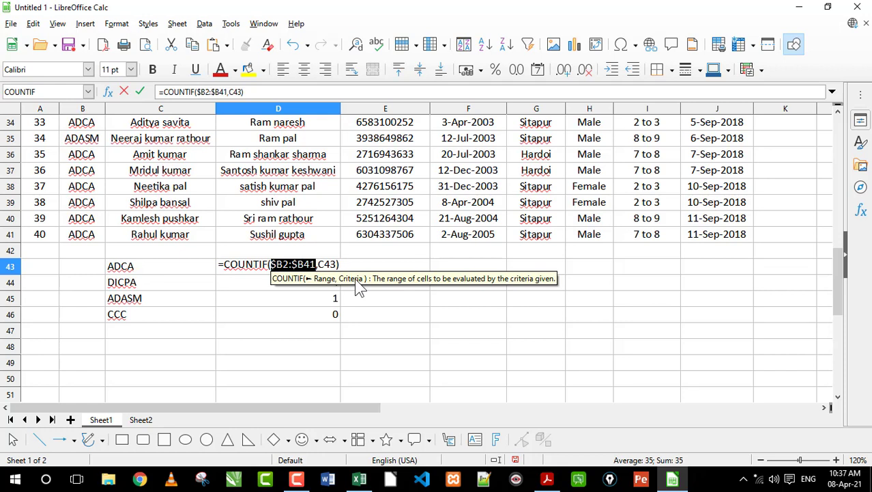
pyautogui.hotkey('shift', 'F4')
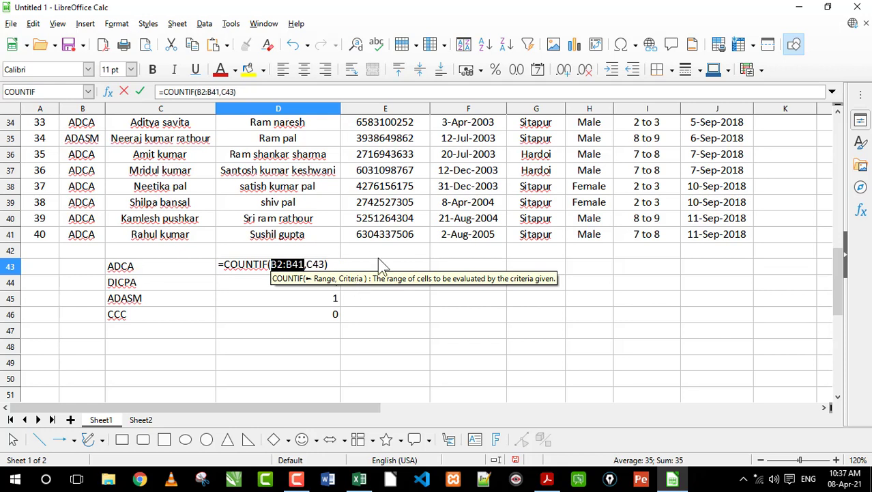
pyautogui.hotkey('shift', 'F4')
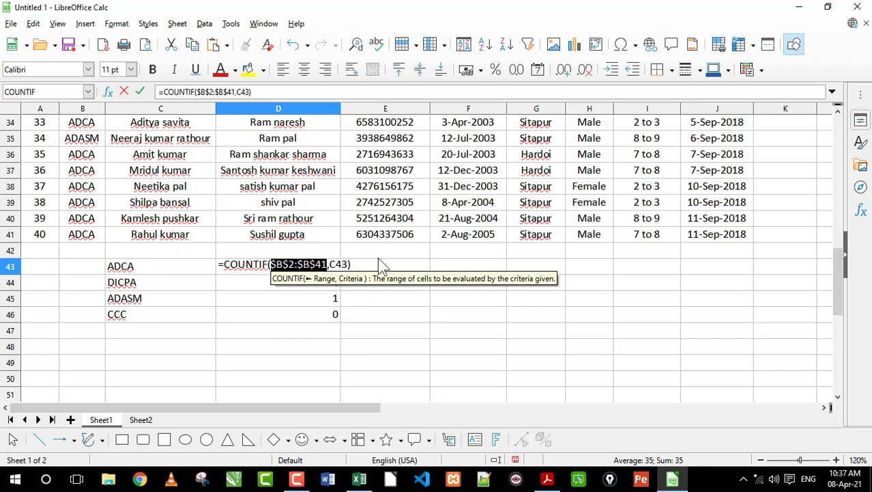
pyautogui.hotkey('shift', 'F4')
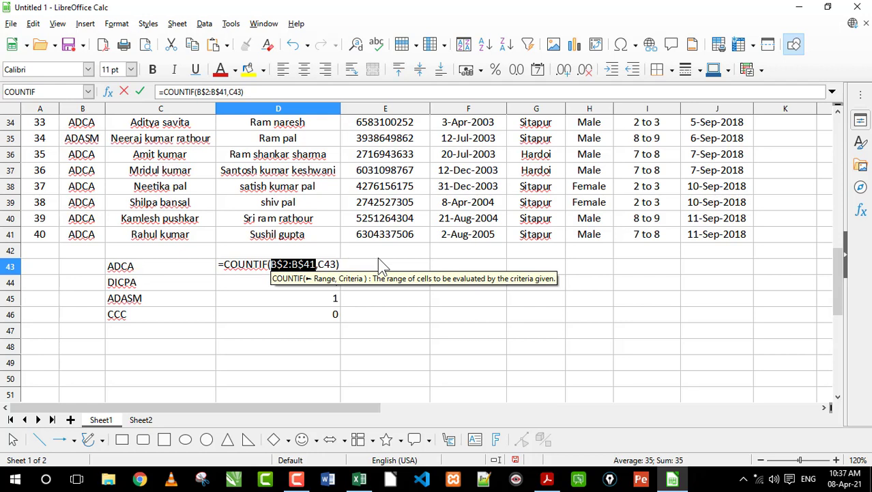
pyautogui.hotkey('shift', 'F4')
pyautogui.hotkey('shift', 'F4')
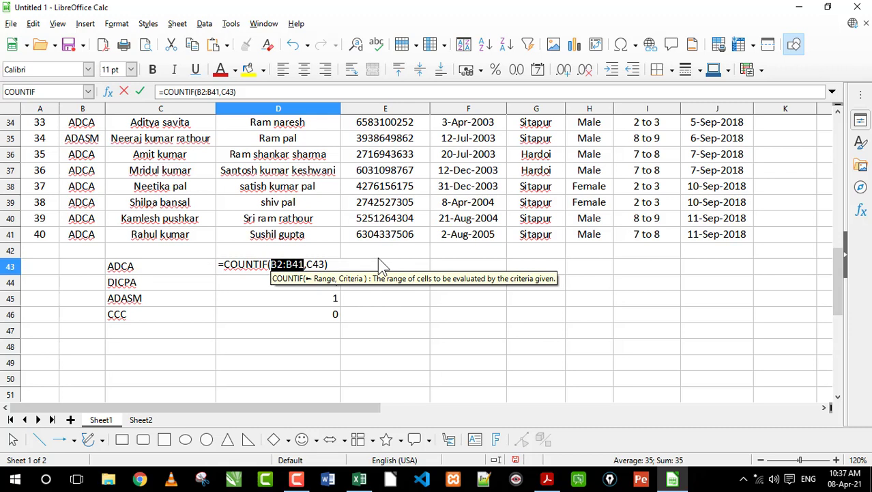
pyautogui.hotkey('shift', 'F4')
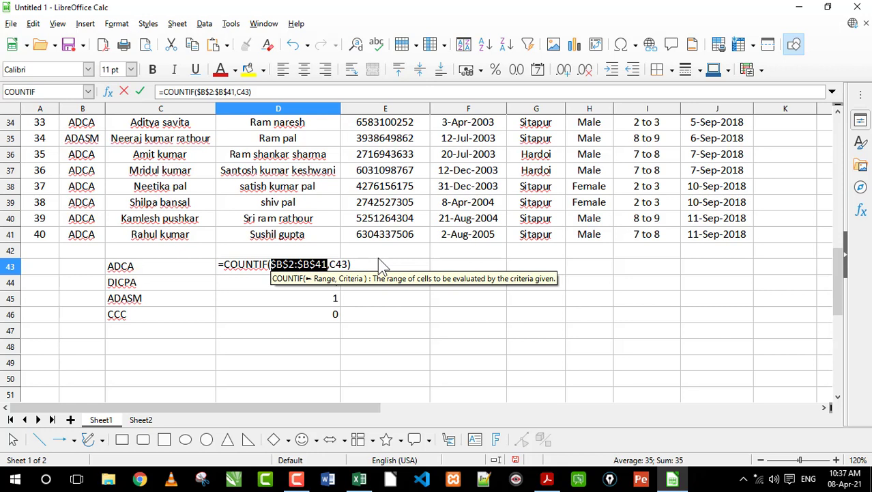
pyautogui.click(337, 265)
pyautogui.press('Return')
# Fill the absolute-range COUNTIF formula from D43 down to D47 and clear the surplus cell D47.
pyautogui.click(320, 272)
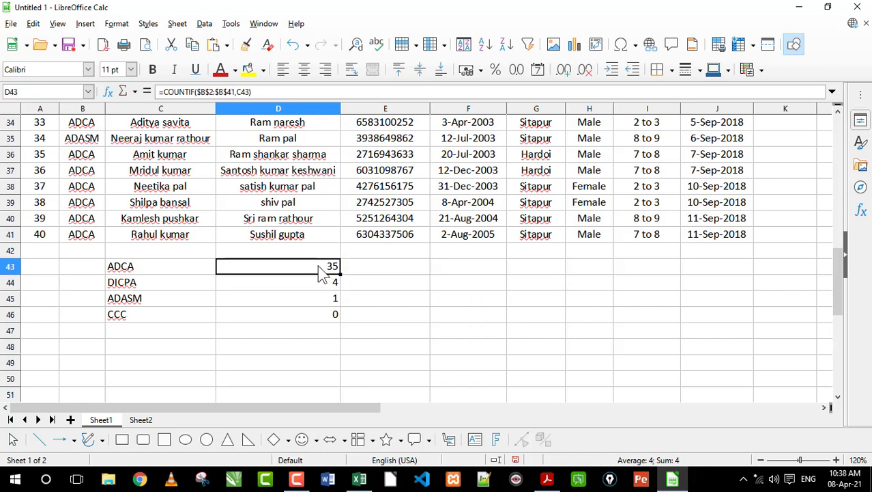
pyautogui.moveTo(340, 272); pyautogui.dragTo(341, 331)
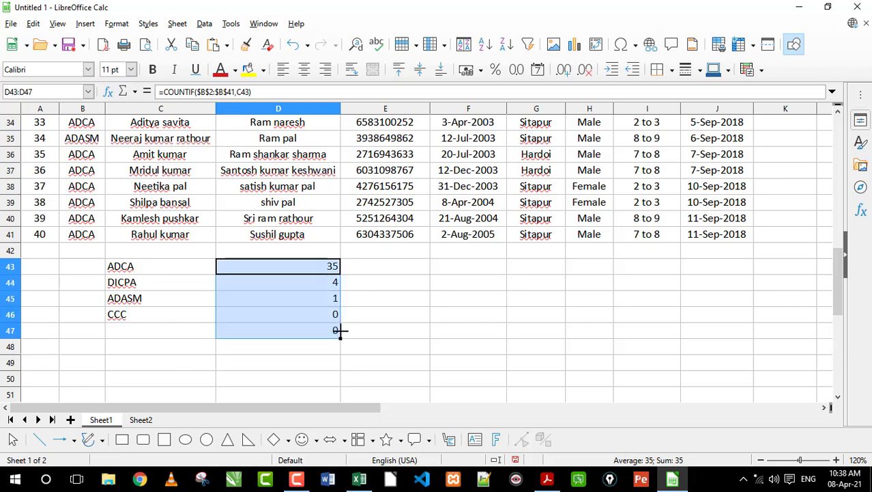
pyautogui.click(315, 333)
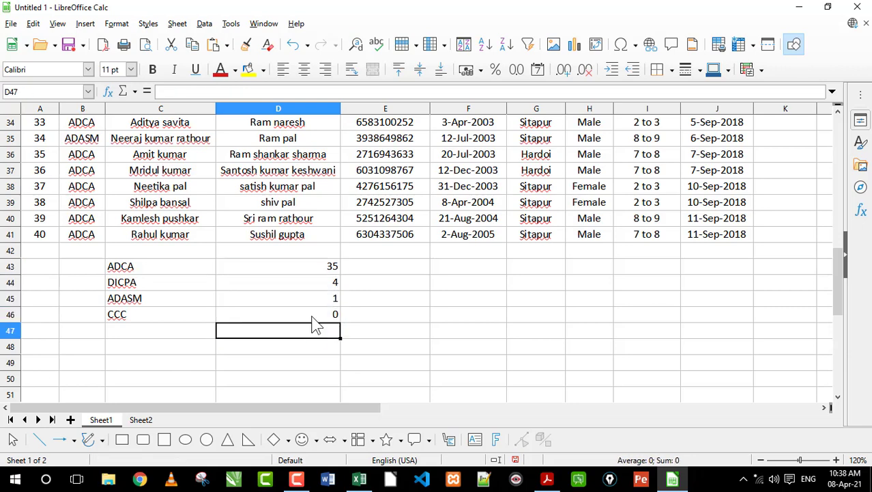
# Check the absolute range and criterion reference in the filled COUNTIF formulas, especially in D46 and D45.
pyautogui.click(306, 312)
pyautogui.doubleClick(306, 311)
pyautogui.scroll(11, 102, 225)
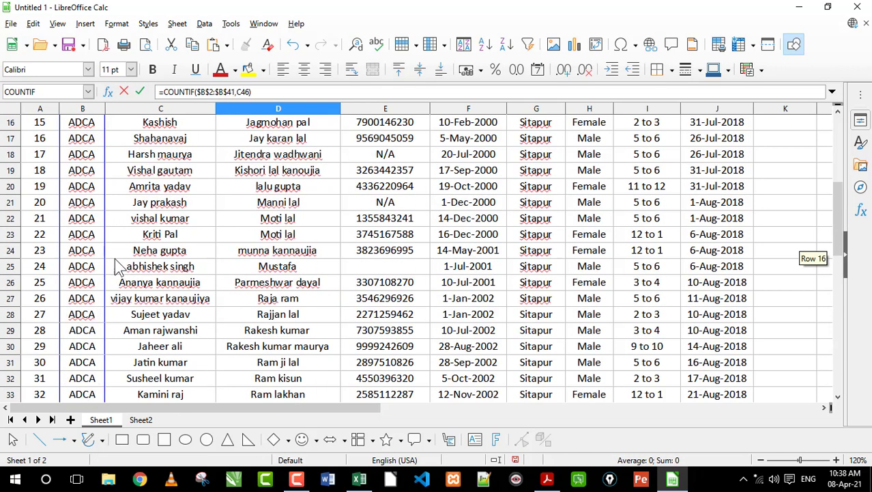
pyautogui.scroll(-11, 81, 327)
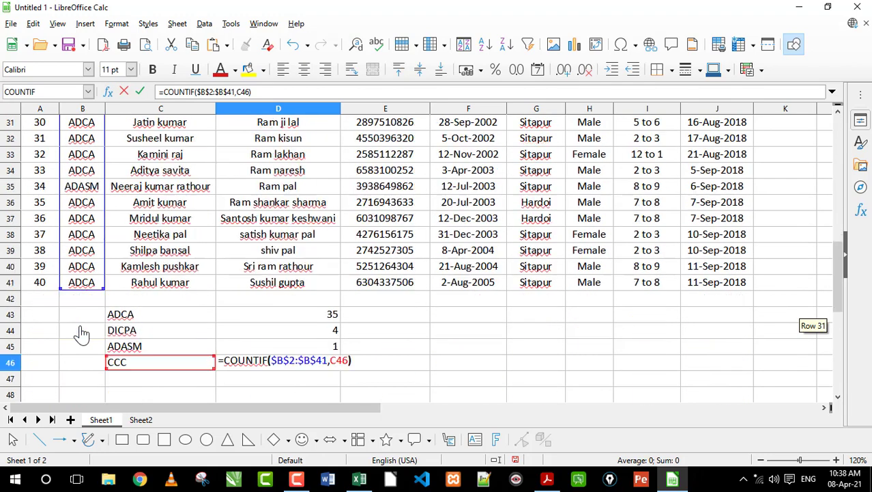
pyautogui.press('Return')
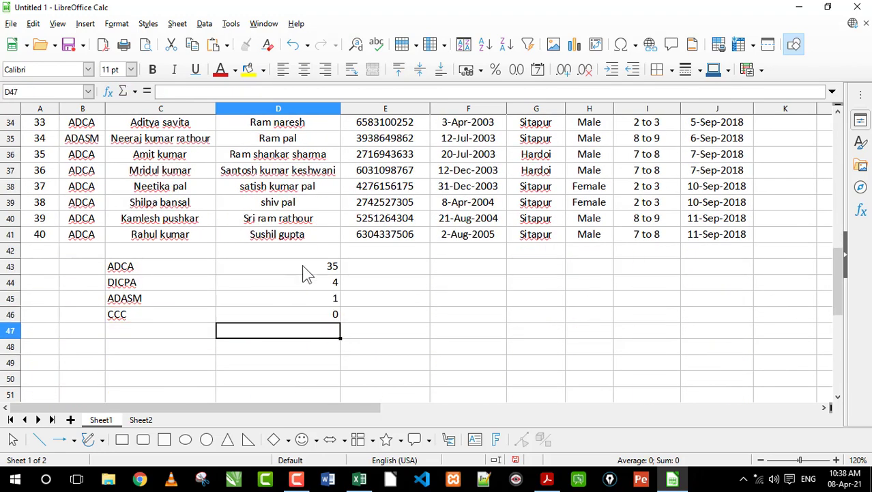
pyautogui.moveTo(305, 273); pyautogui.dragTo(306, 307)
pyautogui.click(203, 269)
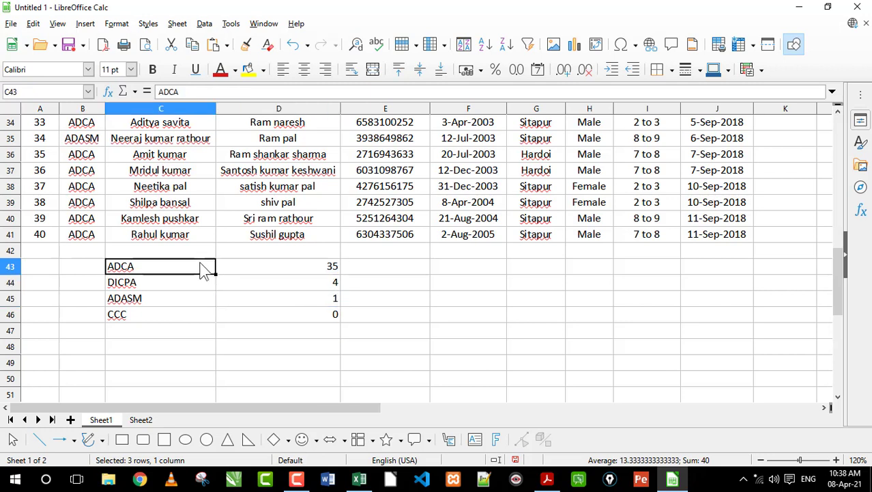
pyautogui.click(286, 302)
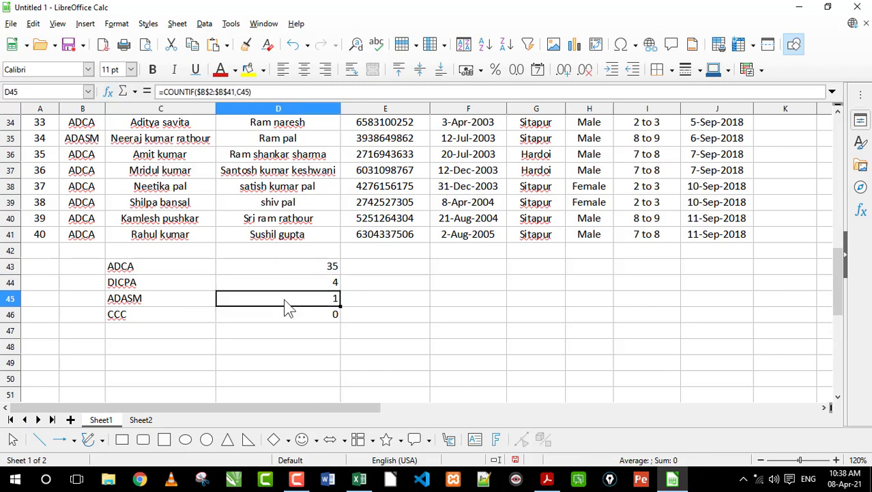
pyautogui.click(255, 319)
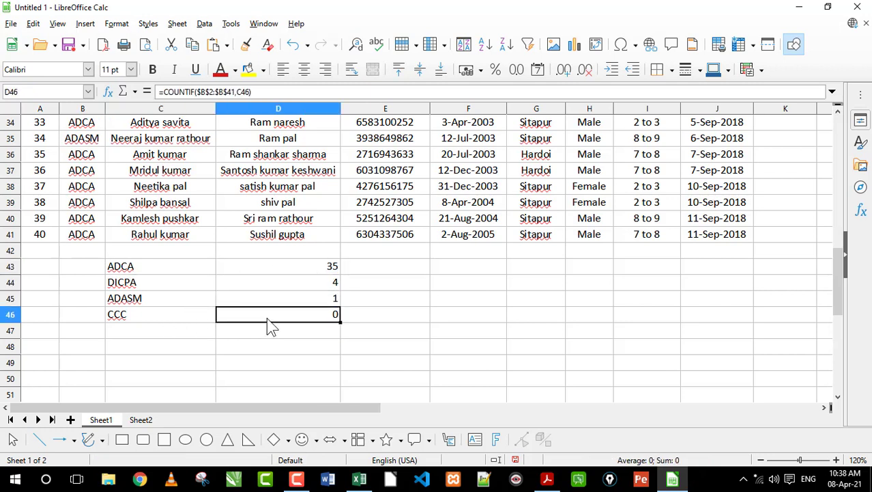
# Clear the DICPA, ADASM and CCC criteria and their COUNTIF results in C44:D46.
pyautogui.moveTo(151, 288); pyautogui.dragTo(288, 322)
pyautogui.press('Delete')
pyautogui.click(288, 271)
# Test the COUNTIF formula by changing the course in C43 to DICPA and after that to CCC.
pyautogui.click(151, 272)
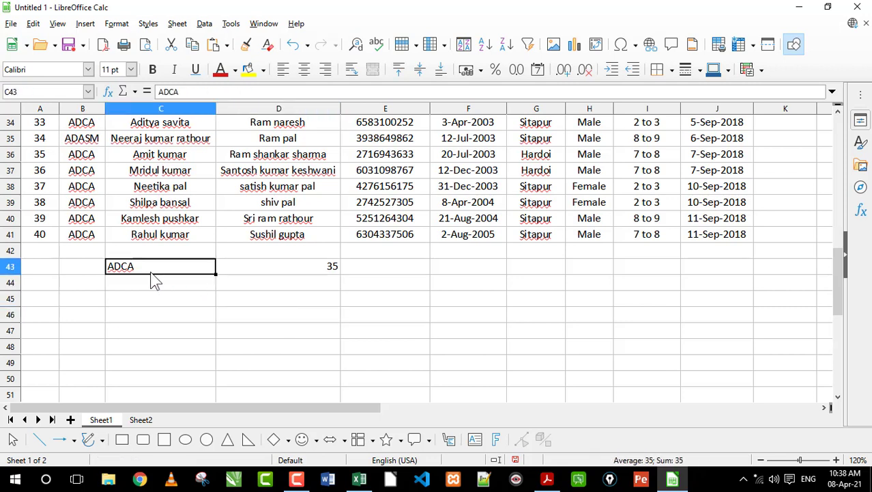
pyautogui.write('DICPA')
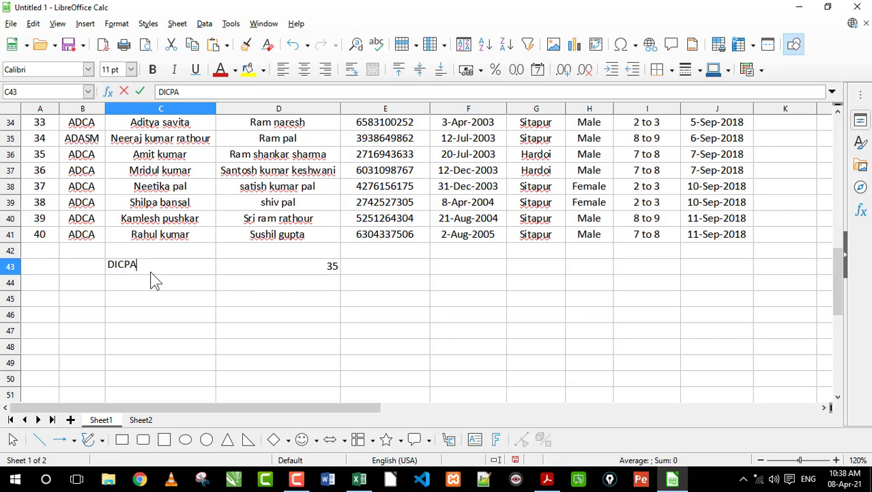
pyautogui.press('Return')
pyautogui.press('Up')
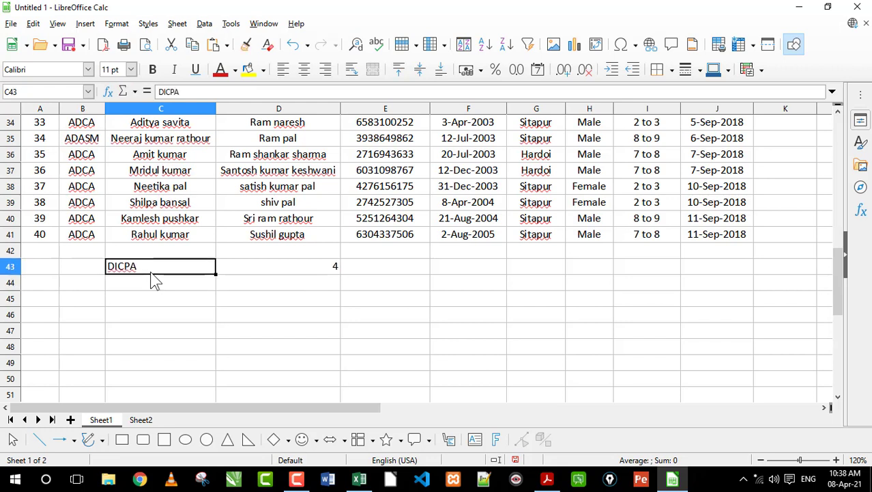
pyautogui.write('CCC')
pyautogui.press('Return')
pyautogui.press('Up')
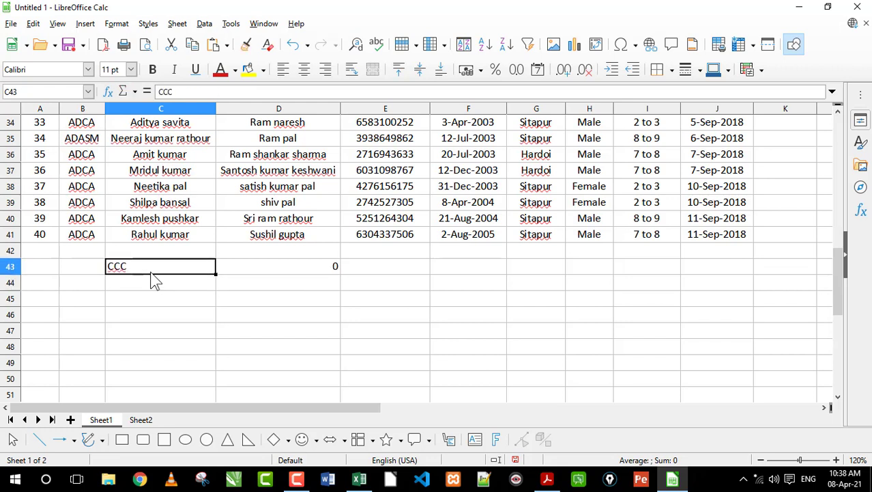
# Enter ADSM as the course in C43, and correct it to ADASM.
pyautogui.write('ADSM')
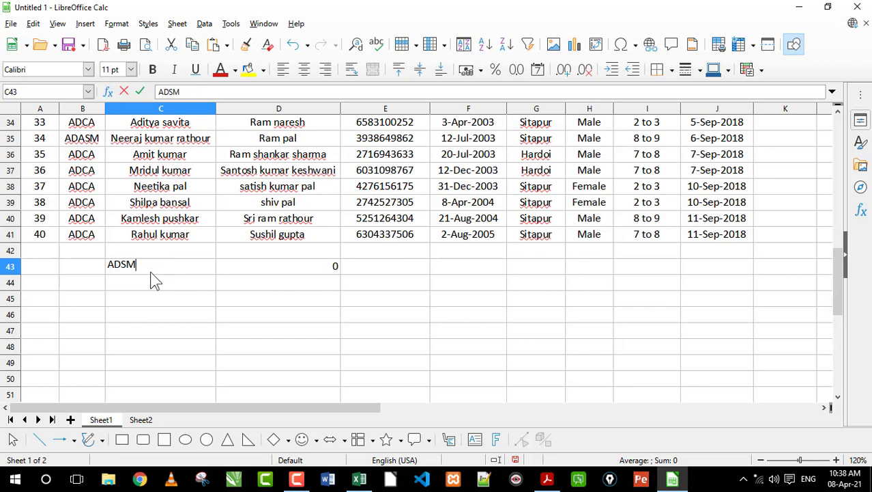
pyautogui.press('Return')
pyautogui.press('Up')
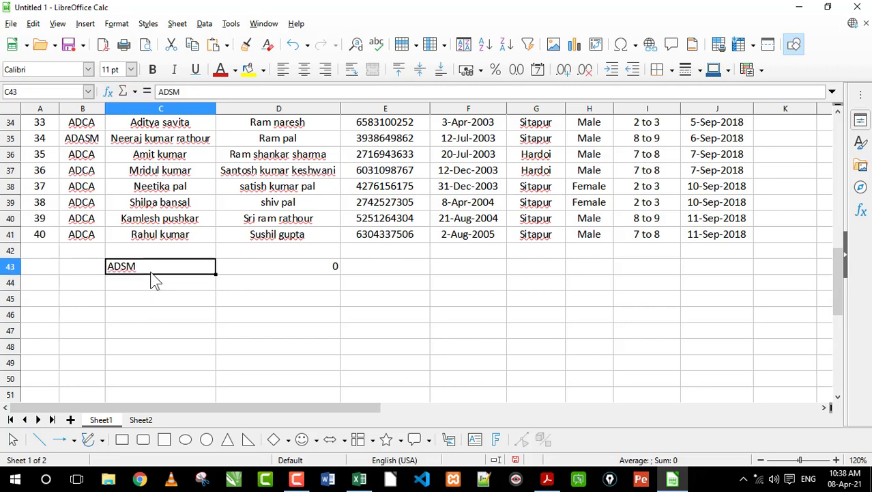
pyautogui.write('ADA')
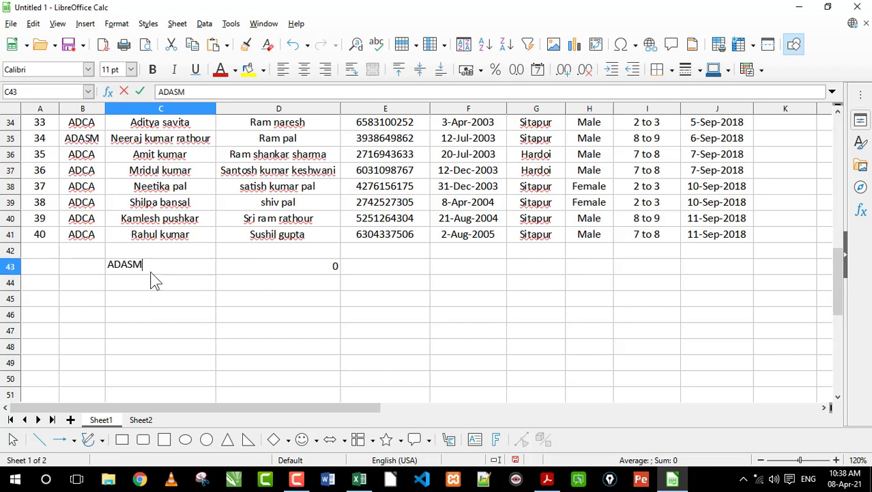
pyautogui.write('SM')
pyautogui.press('Return')
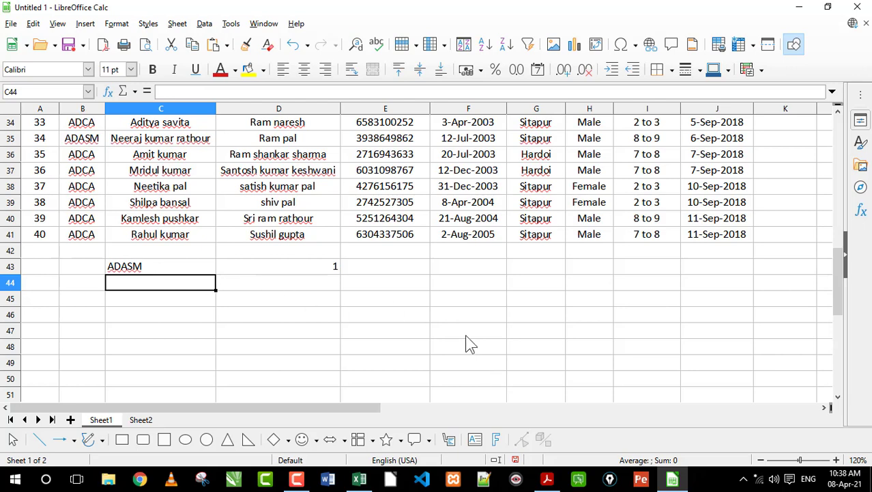
# Switch to the syllabus PDF in Acrobat Reader and highlight Count, MAX and MIN in the Spreadsheet function list.
pyautogui.click(672, 480)
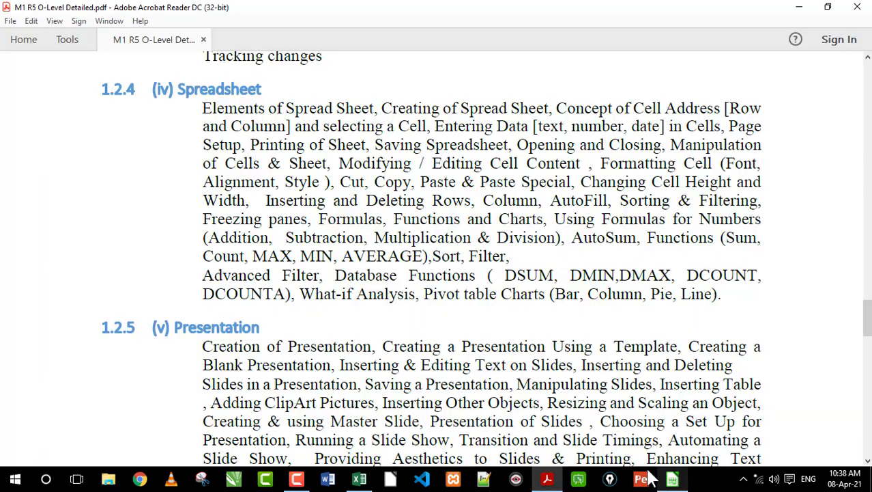
pyautogui.moveTo(204, 256); pyautogui.dragTo(245, 257)
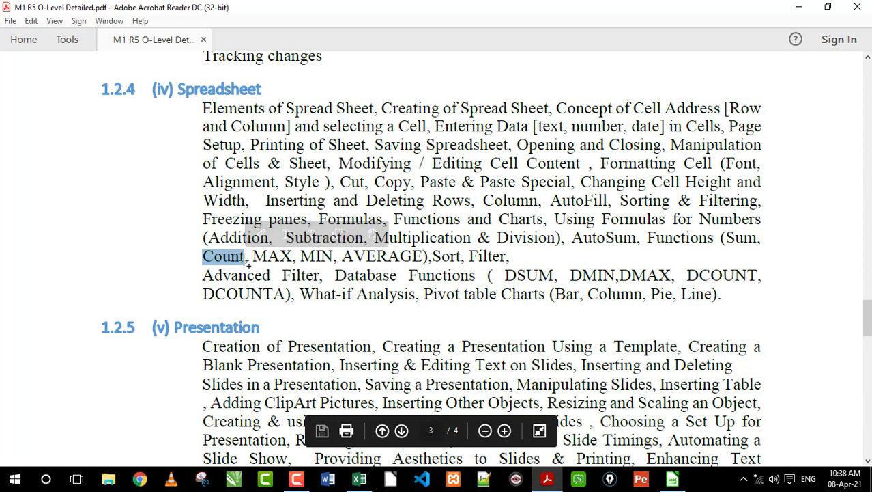
pyautogui.moveTo(252, 256); pyautogui.dragTo(326, 256)
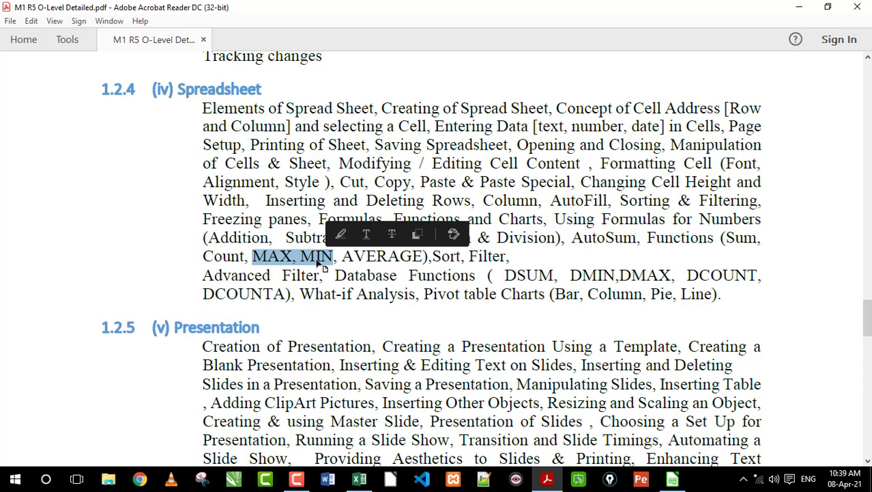
pyautogui.click(325, 267)
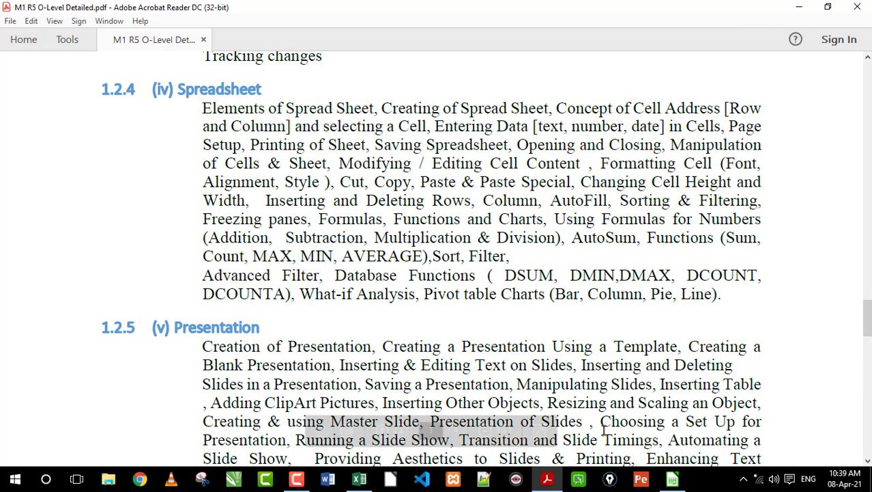
# Return to LibreOffice Calc and clear the course criterion and COUNTIF formula in C43:D43.
pyautogui.click(672, 478)
pyautogui.click(259, 301)
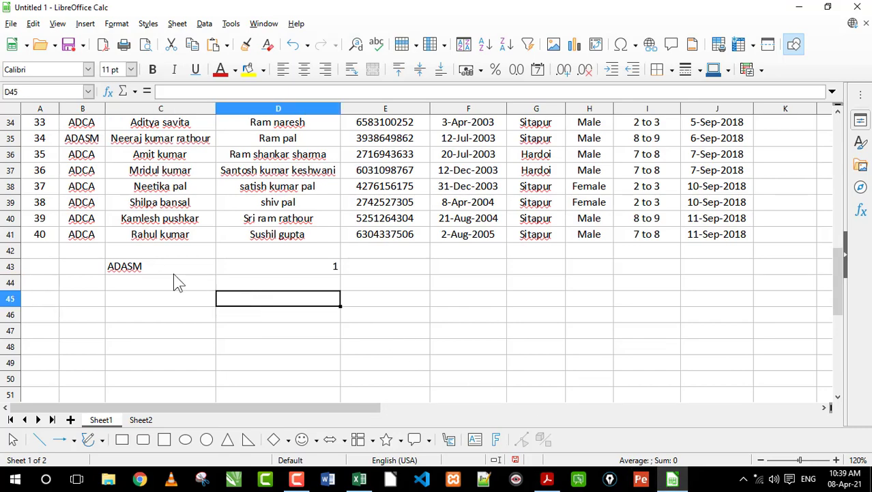
pyautogui.moveTo(179, 267); pyautogui.dragTo(296, 273)
pyautogui.press('Delete')
pyautogui.click(365, 286)
pyautogui.scroll(9, 364, 286)
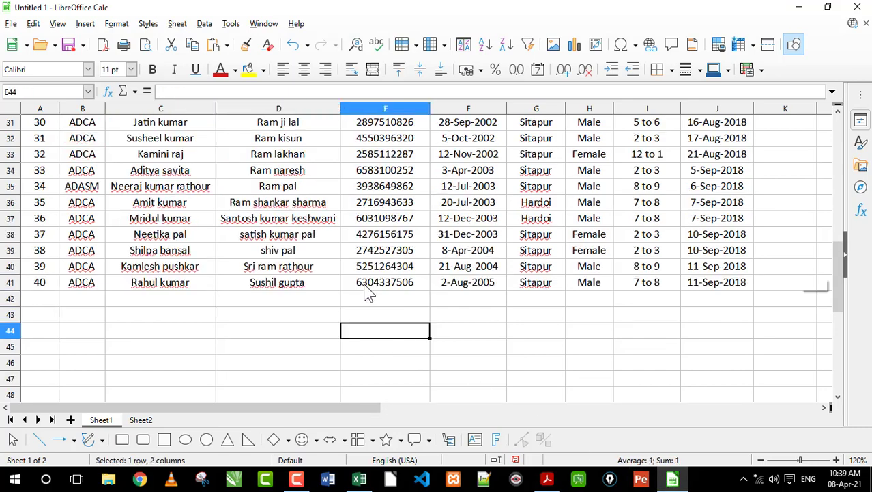
# Switch to Project work.xls in Excel and copy the Name and Salary columns J19:K29 of Sheet1's Salary Distribution table.
pyautogui.moveTo(364, 413); pyautogui.dragTo(518, 408)
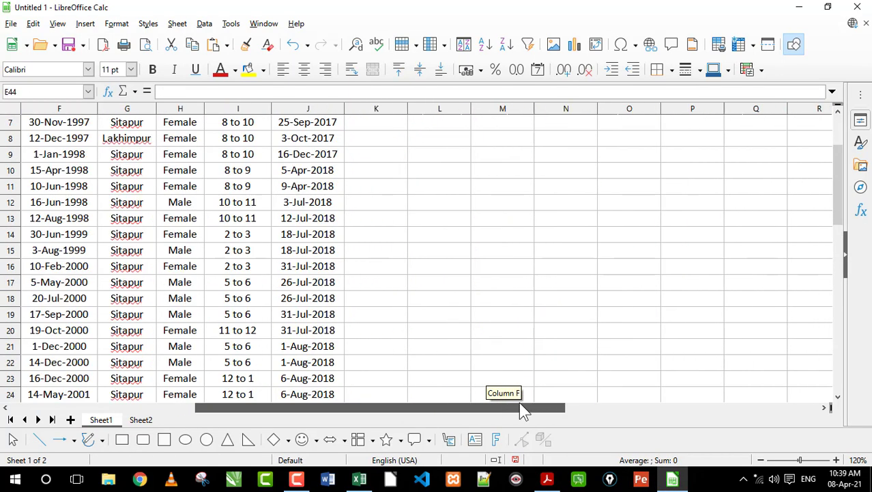
pyautogui.click(488, 207)
pyautogui.scroll(2, 480, 222)
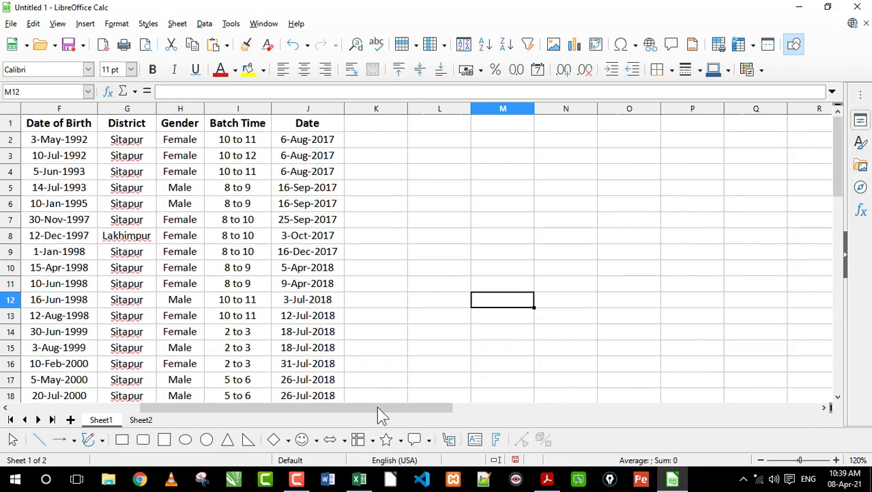
pyautogui.click(359, 478)
pyautogui.click(133, 445)
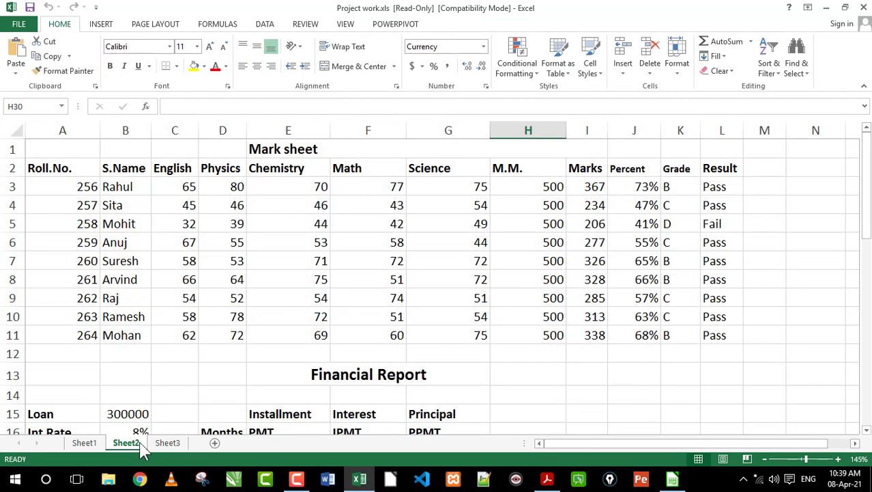
pyautogui.click(86, 444)
pyautogui.click(432, 320)
pyautogui.scroll(-4, 433, 321)
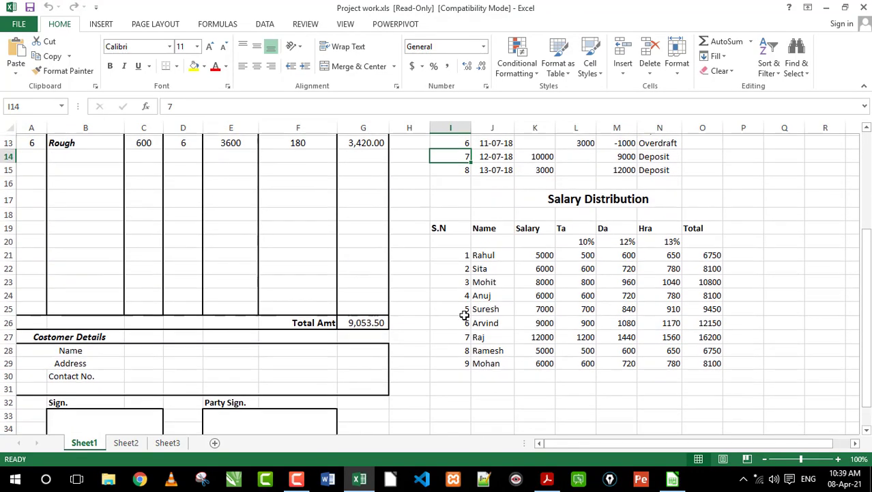
pyautogui.moveTo(482, 226); pyautogui.dragTo(546, 363)
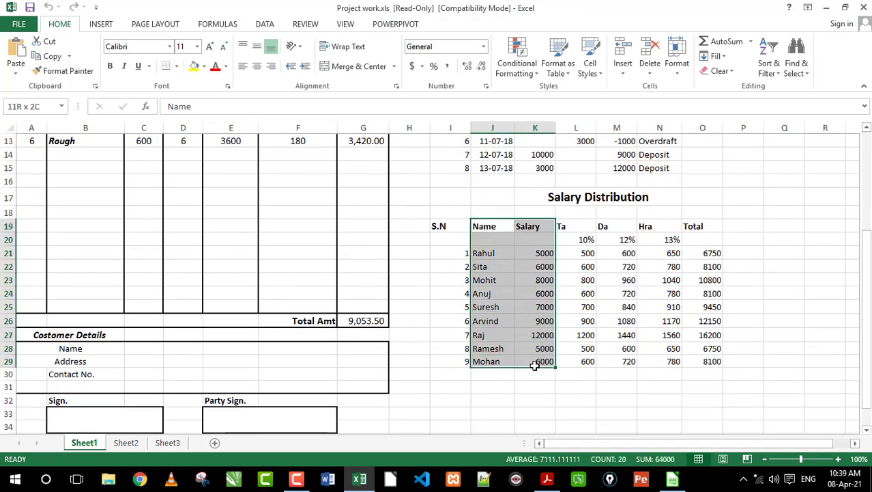
pyautogui.rightClick(546, 364)
pyautogui.click(570, 75)
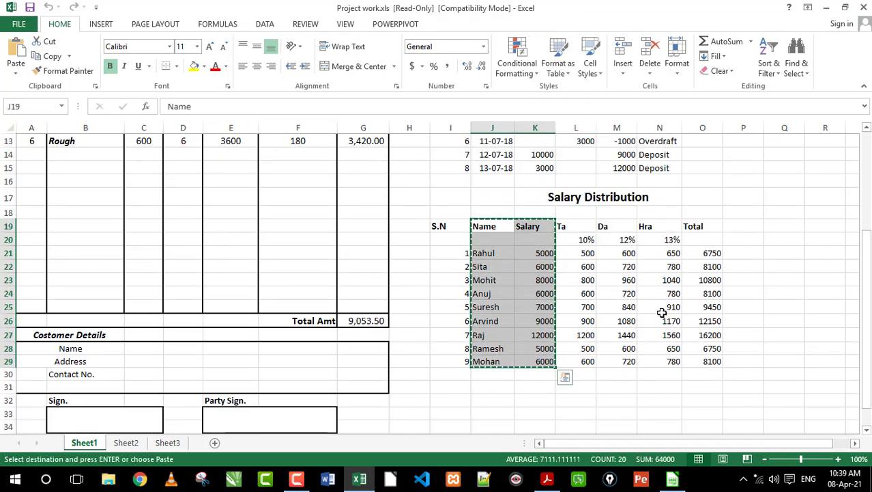
# Return to LibreOffice Calc and paste the copied Name and Salary columns at M4.
pyautogui.click(672, 479)
pyautogui.click(476, 174)
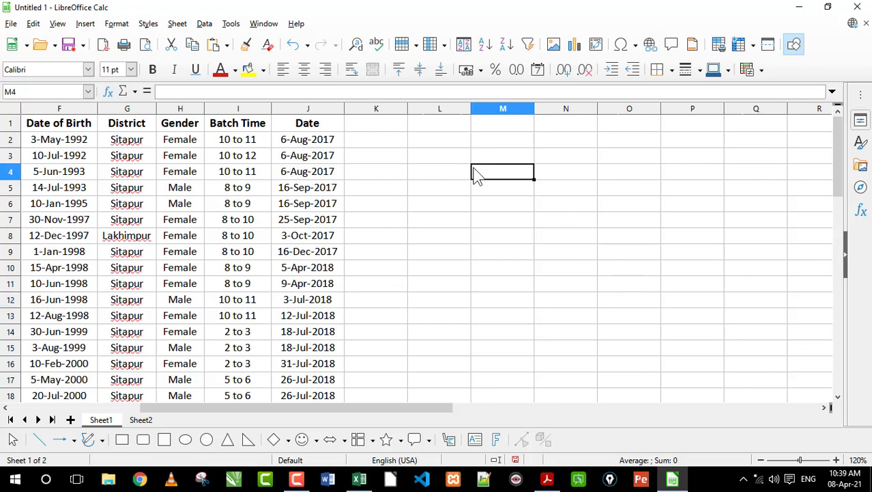
pyautogui.hotkey('ctrl', 'v')
pyautogui.click(646, 238)
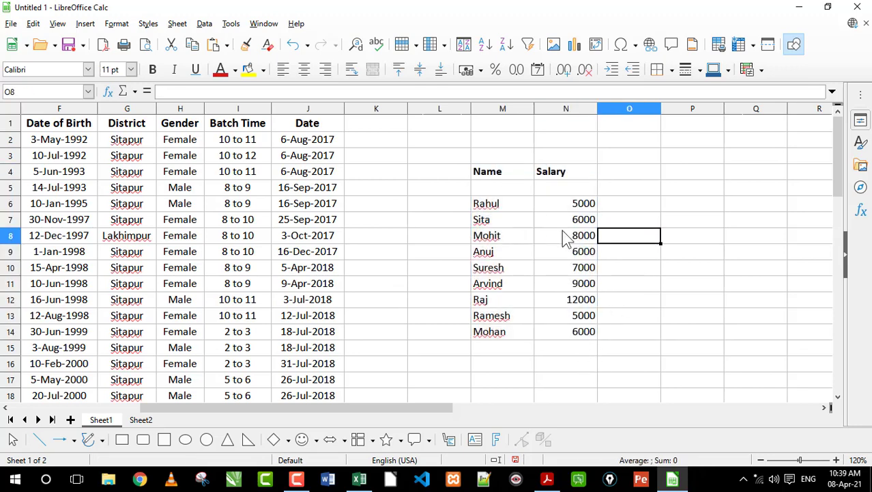
# Enter a MAX formula in N16 that finds the highest salary in N6:N14.
pyautogui.click(584, 368)
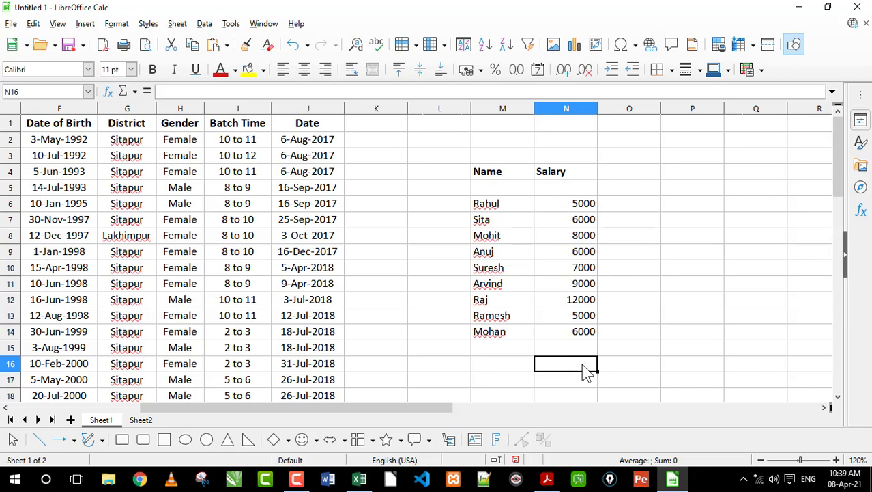
pyautogui.moveTo(487, 203); pyautogui.dragTo(547, 333)
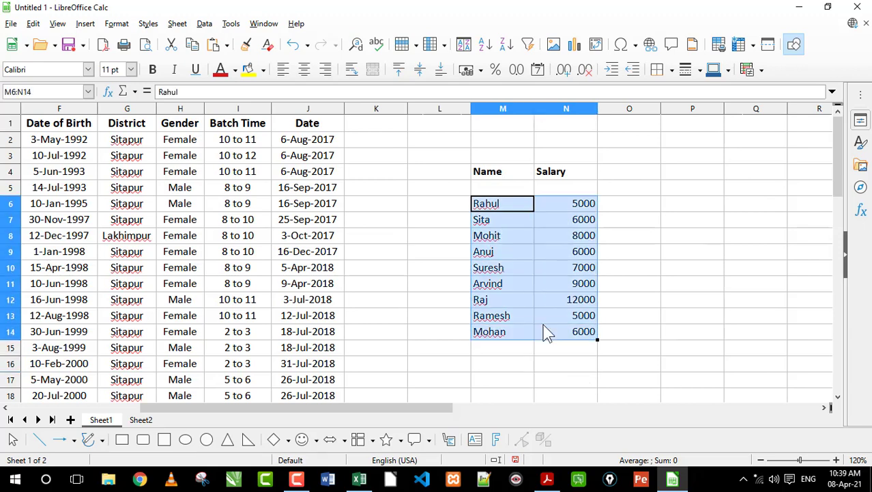
pyautogui.click(561, 295)
pyautogui.click(573, 366)
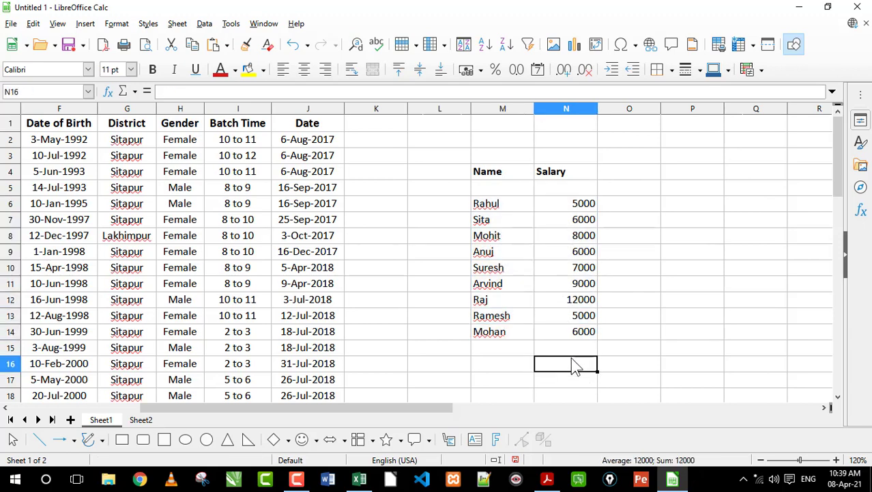
pyautogui.write('=')
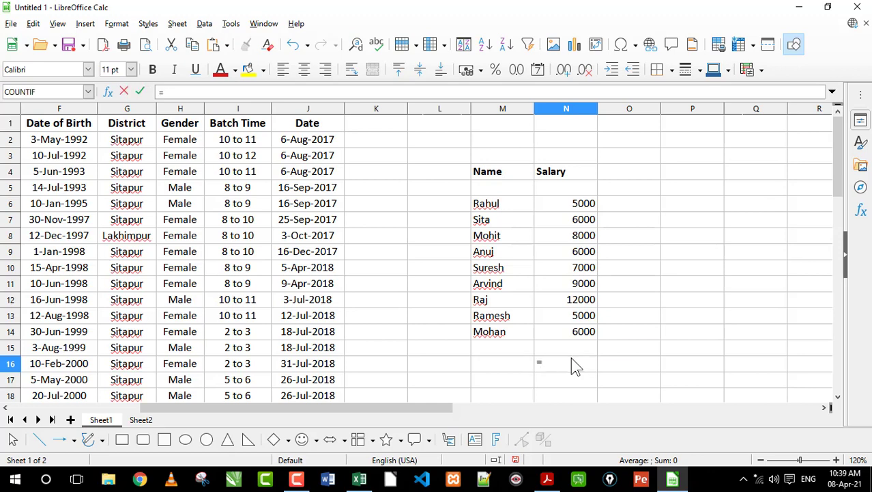
pyautogui.write('max(')
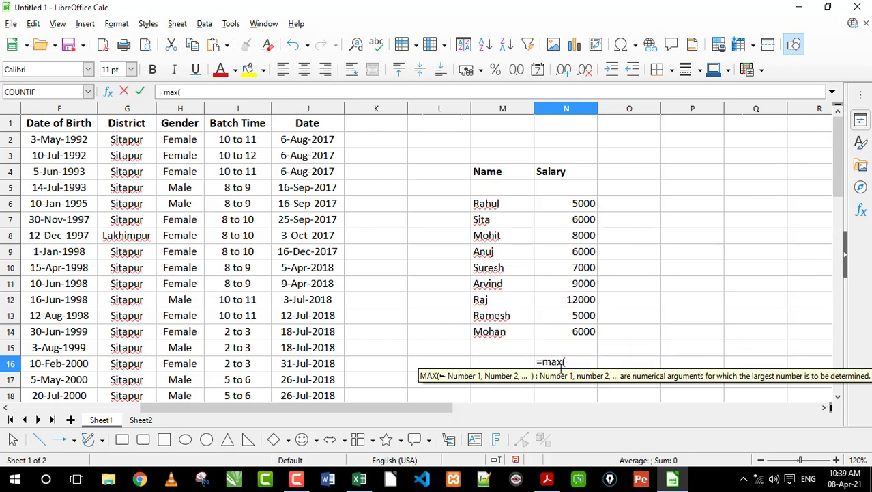
pyautogui.moveTo(559, 204); pyautogui.dragTo(570, 333)
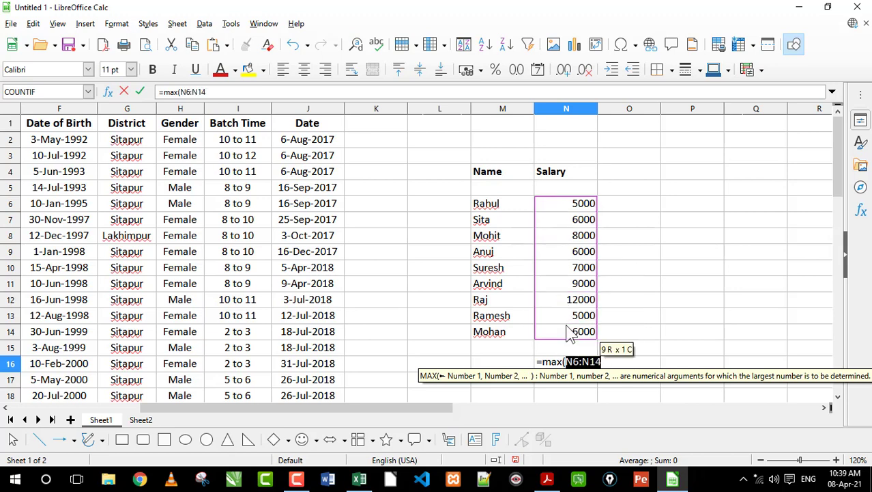
pyautogui.press('Return')
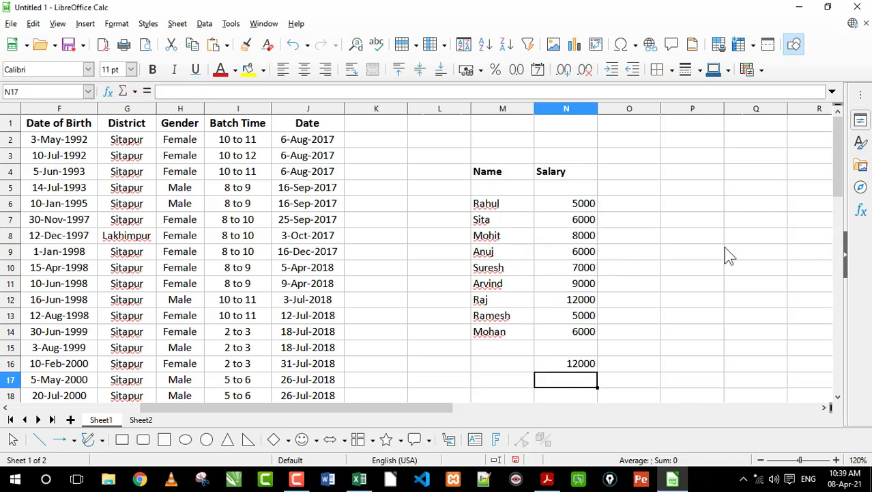
# Change the formula in N16 to =MIN(N6:N14) and reselect the cell.
pyautogui.click(572, 362)
pyautogui.doubleClick(570, 363)
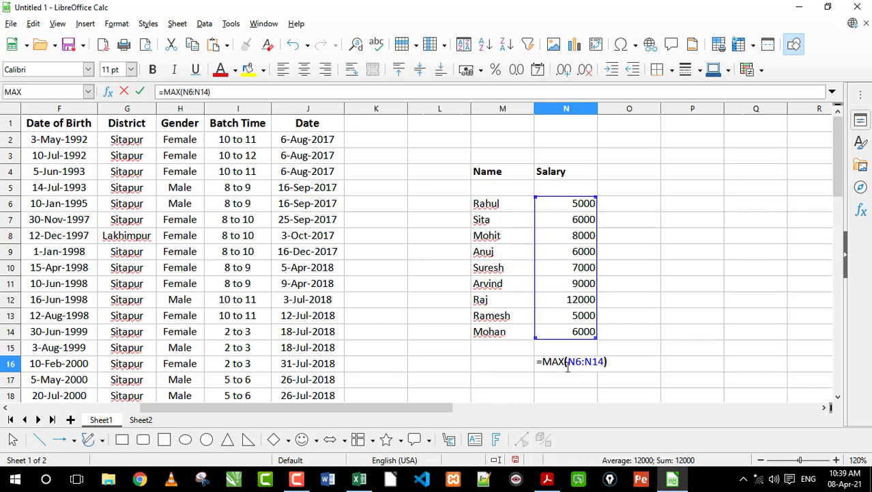
pyautogui.moveTo(565, 362); pyautogui.dragTo(552, 364)
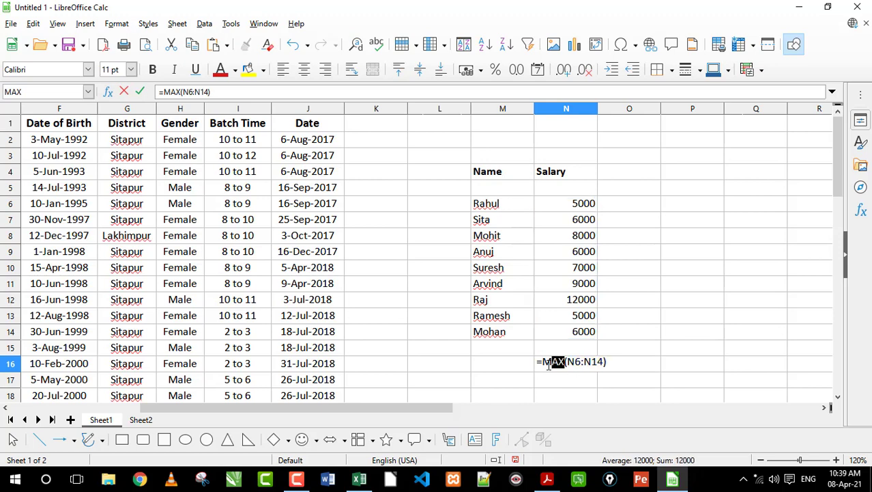
pyautogui.write('IN')
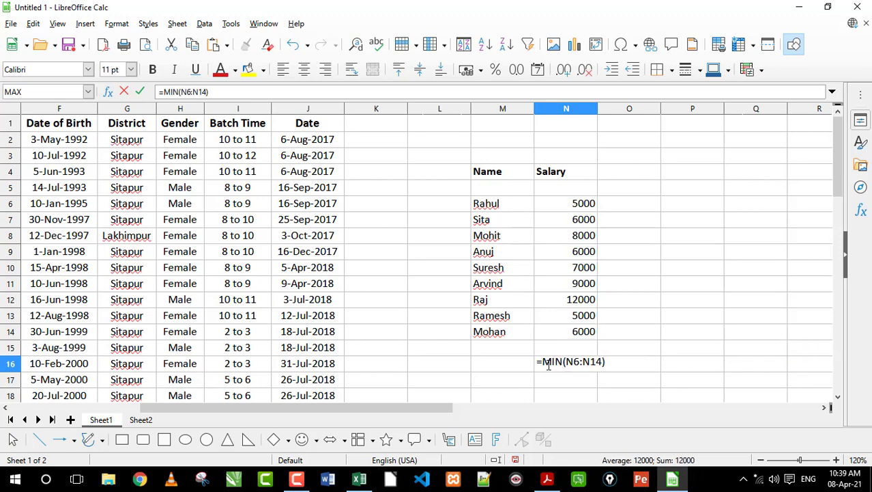
pyautogui.press('Return')
pyautogui.click(550, 369)
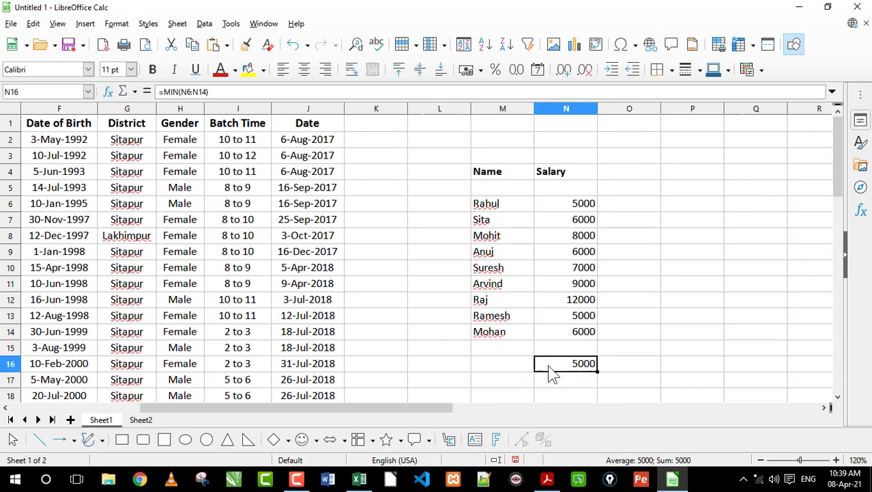
# Switch back to the syllabus PDF in Acrobat Reader and highlight AVERAGE in the Spreadsheet function list.
pyautogui.click(547, 478)
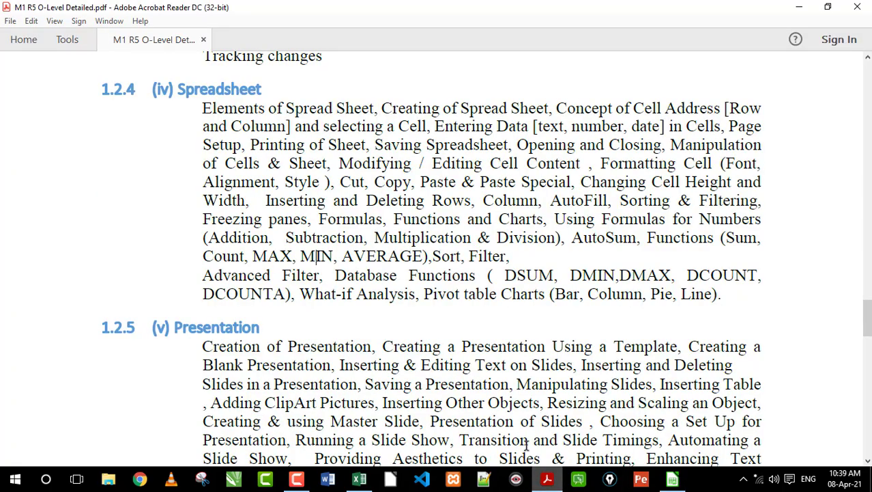
pyautogui.moveTo(346, 255); pyautogui.dragTo(423, 259)
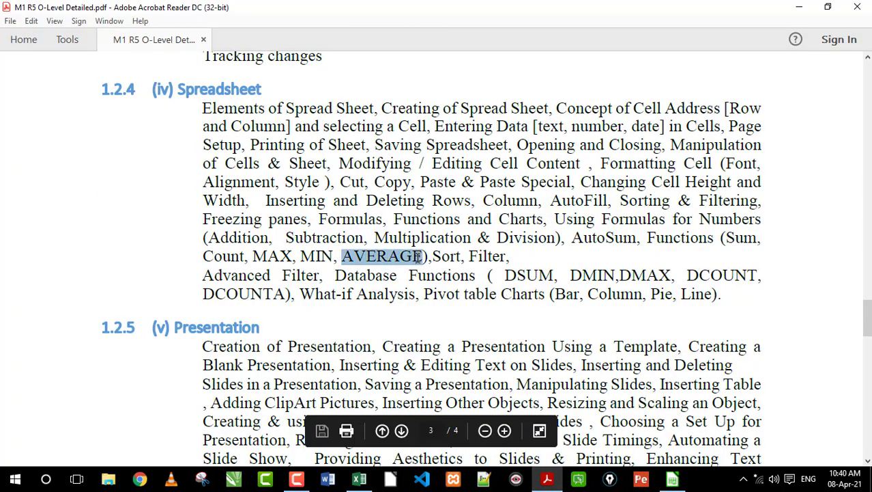
# Return to LibreOffice Calc and list January to December in P5:P16 with amounts 20000, 20000, 15000, 16000, 30000, 25000, 15000, 36000, 15000, 20000, 32000, 15000 alongside.
pyautogui.click(403, 268)
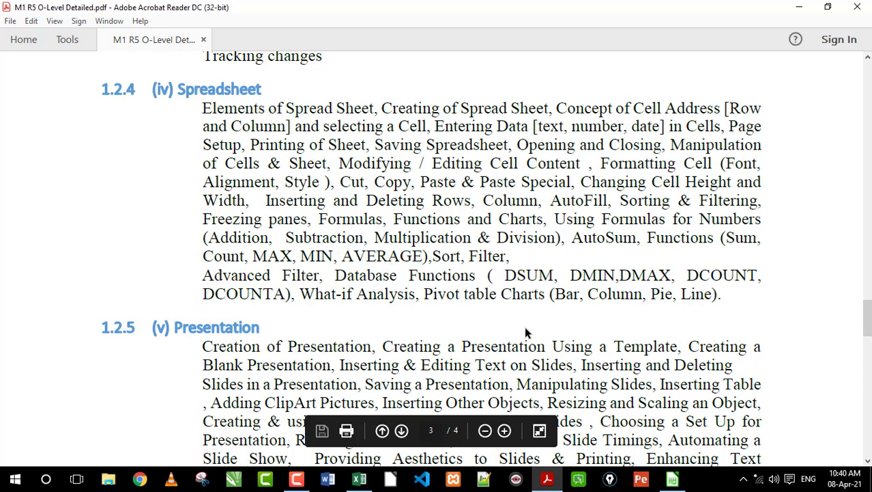
pyautogui.click(672, 478)
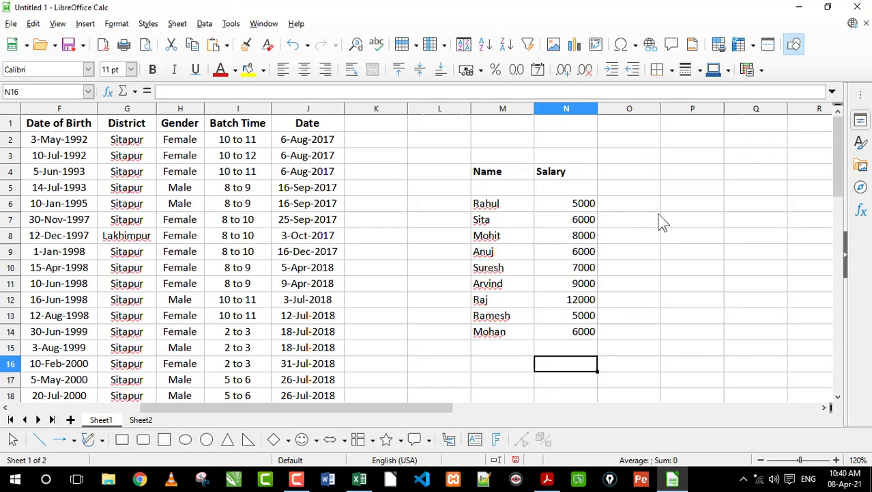
pyautogui.moveTo(413, 407); pyautogui.dragTo(451, 407)
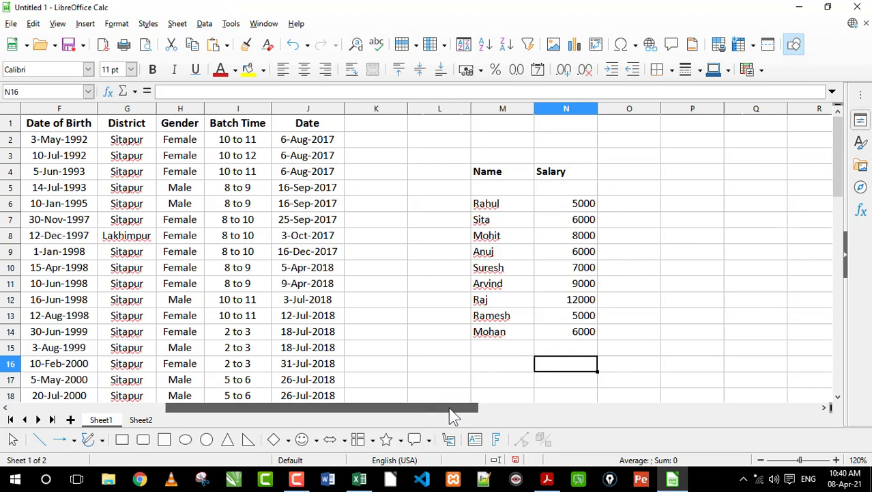
pyautogui.click(615, 191)
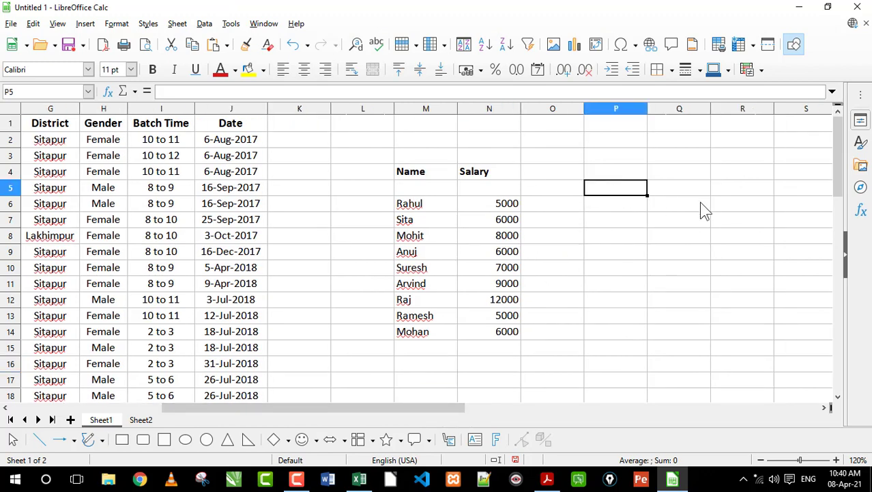
pyautogui.write('January')
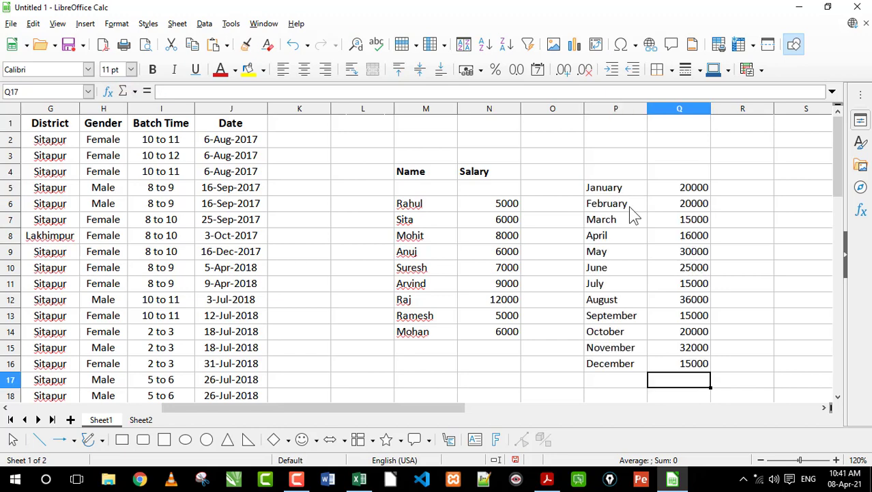
# Add the headings Months in P4 and Income in Q4 above the monthly list and make both bold.
pyautogui.moveTo(620, 188); pyautogui.dragTo(662, 366)
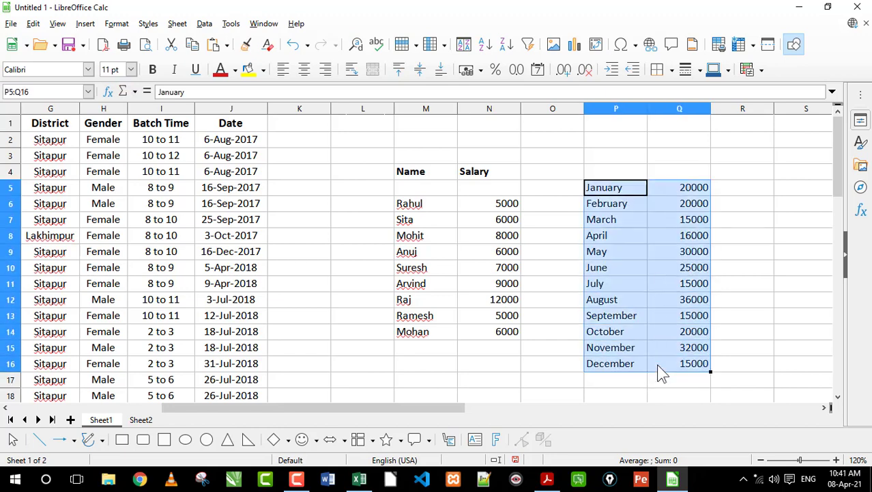
pyautogui.click(620, 177)
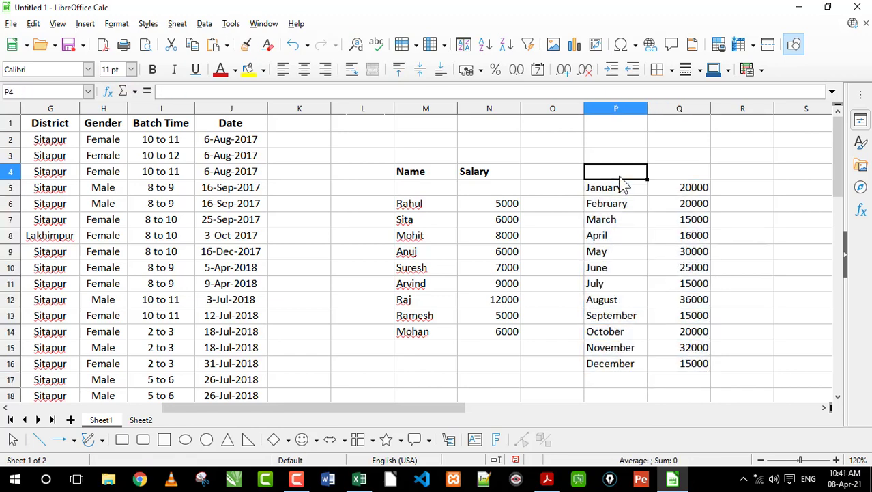
pyautogui.write('Months')
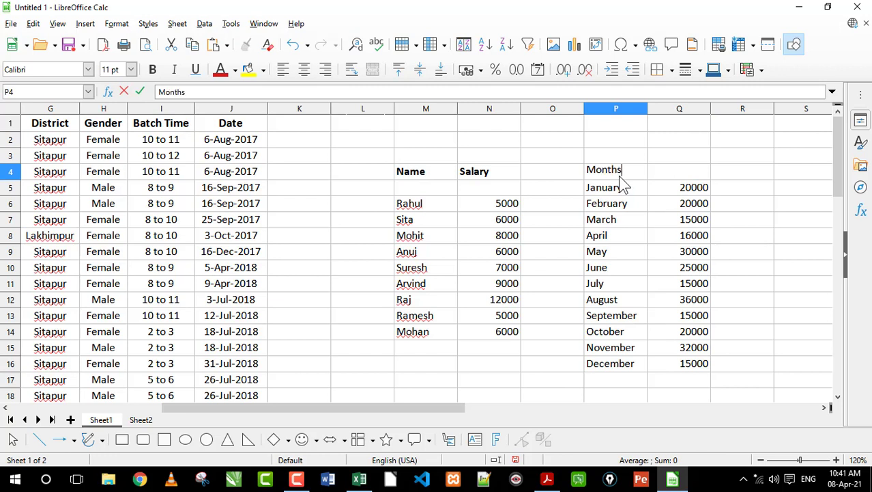
pyautogui.press('Tab')
pyautogui.write('Income')
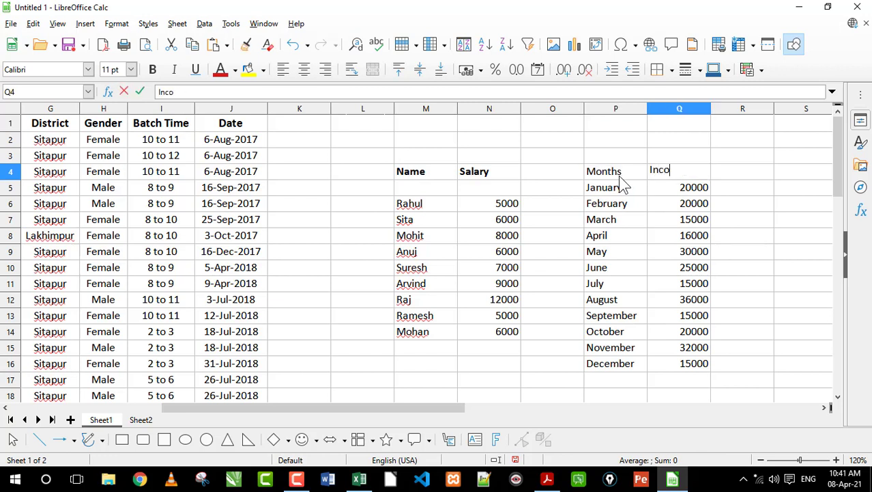
pyautogui.press('Return')
pyautogui.click(619, 176)
pyautogui.hotkey('shift', 'Right')
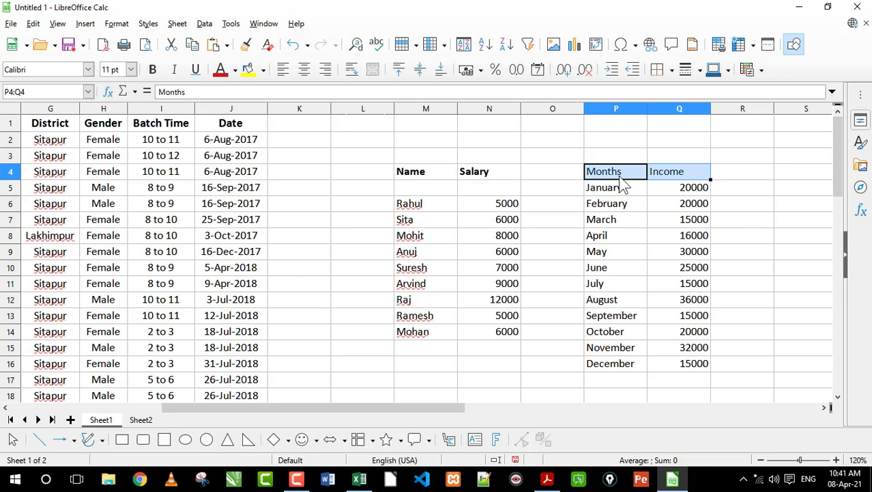
pyautogui.hotkey('ctrl', 'b')
pyautogui.click(634, 380)
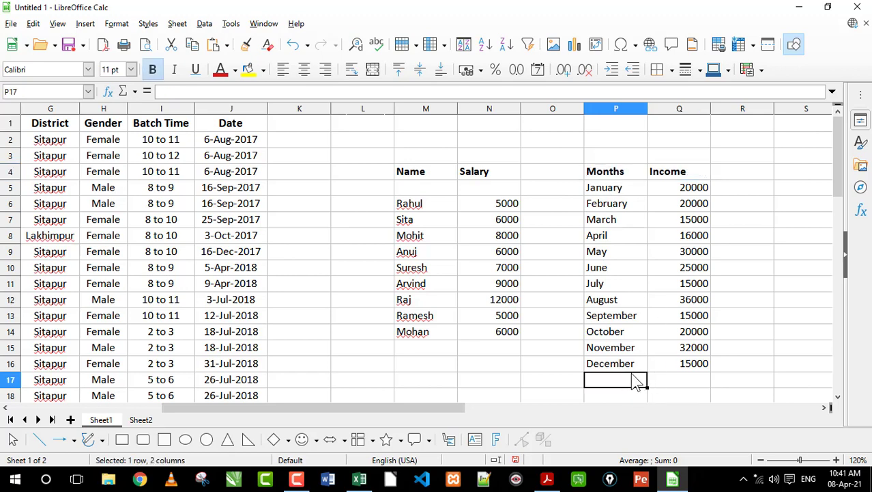
# Go through the Months and Income table, examining the January to April entries and the whole income range Q5:Q16.
pyautogui.click(627, 194)
pyautogui.click(680, 195)
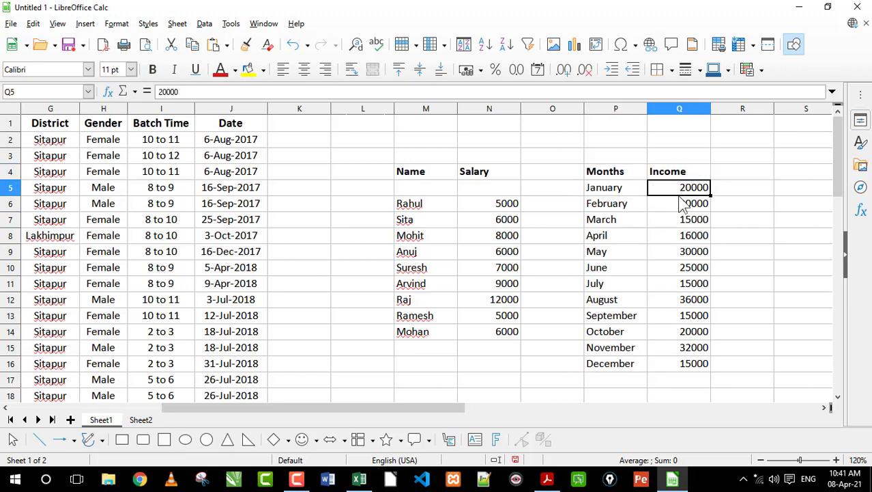
pyautogui.scroll(-1, 680, 205)
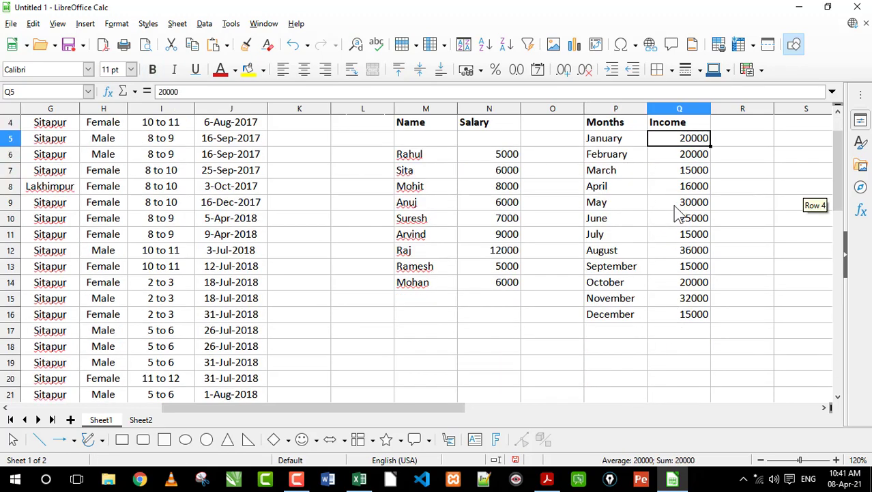
pyautogui.click(838, 114)
pyautogui.click(692, 350)
pyautogui.press('Down')
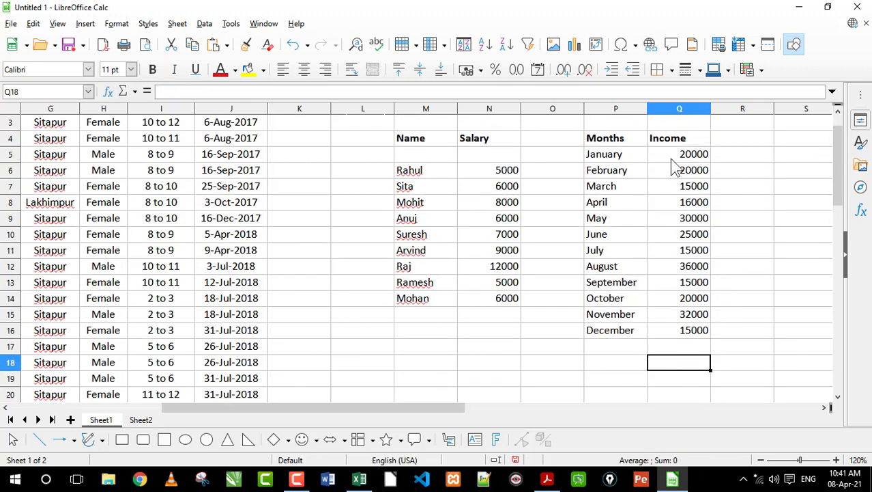
pyautogui.moveTo(675, 156); pyautogui.dragTo(669, 332)
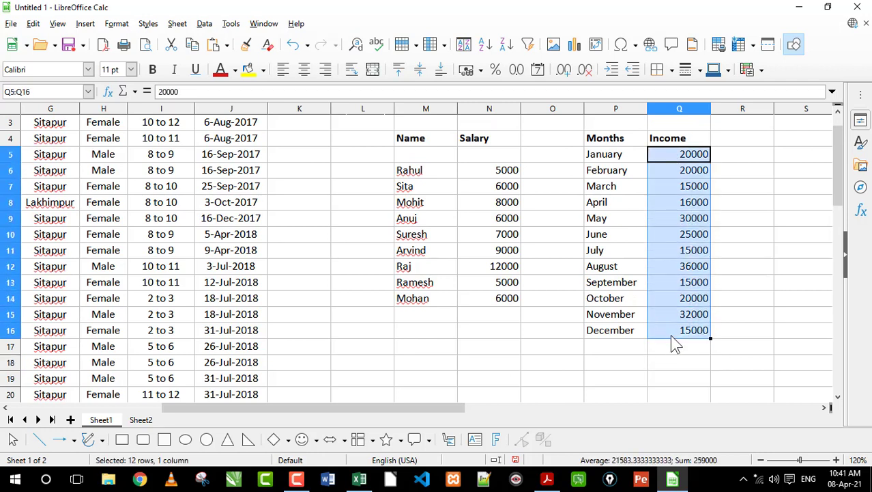
pyautogui.press('Down')
pyautogui.click(637, 172)
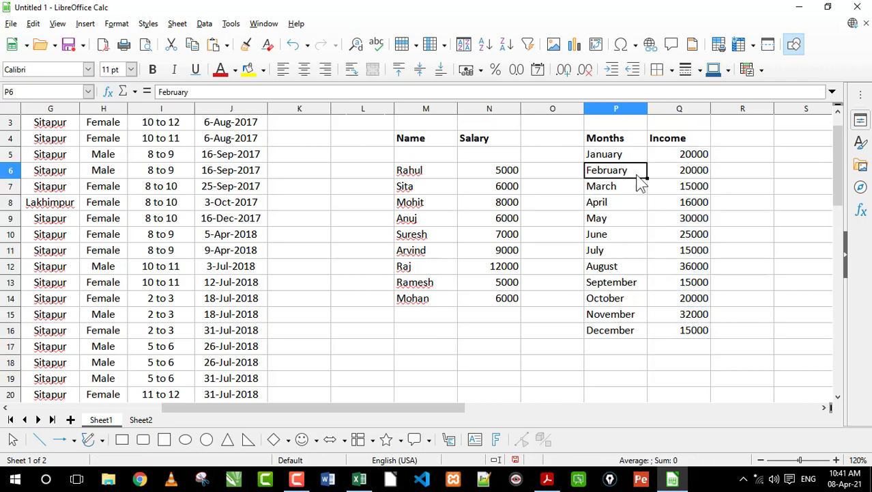
pyautogui.click(668, 176)
pyautogui.click(628, 189)
pyautogui.click(677, 191)
pyautogui.click(632, 204)
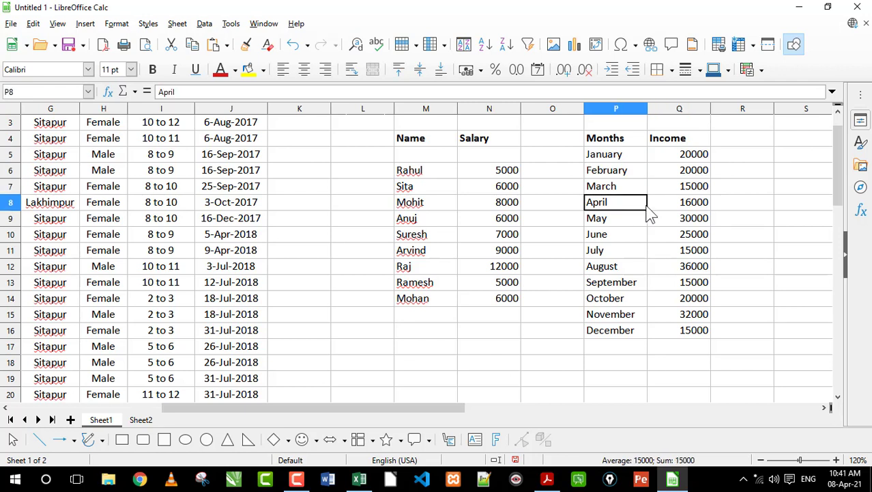
pyautogui.click(667, 205)
pyautogui.click(673, 352)
pyautogui.click(678, 363)
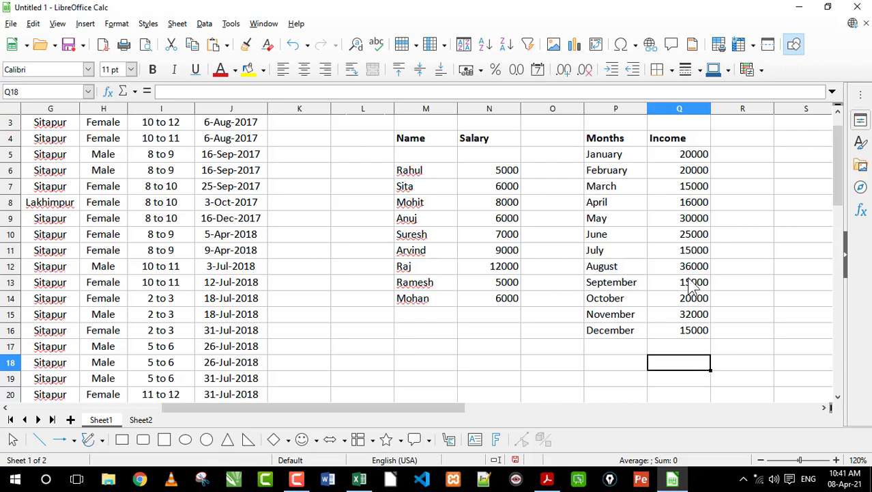
# Total the monthly incomes in Q17 with the formula =SUM(Q5:Q16) and reselect the cell.
pyautogui.moveTo(683, 156); pyautogui.dragTo(668, 331)
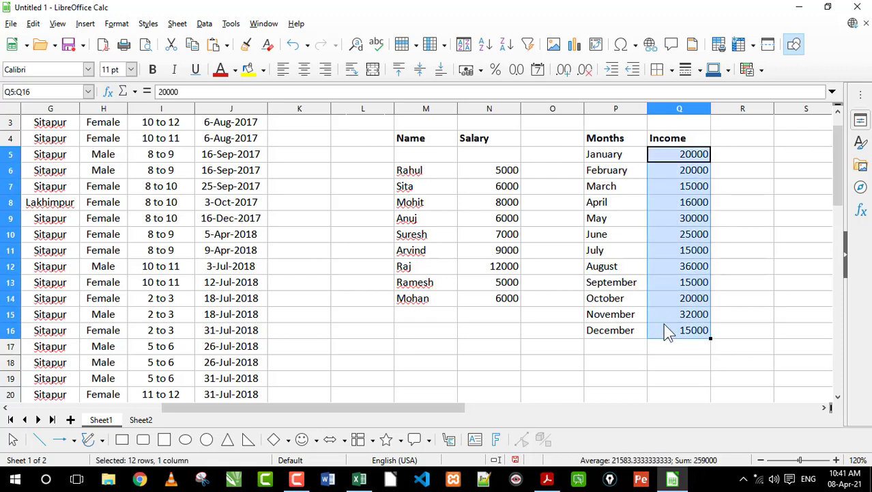
pyautogui.click(669, 352)
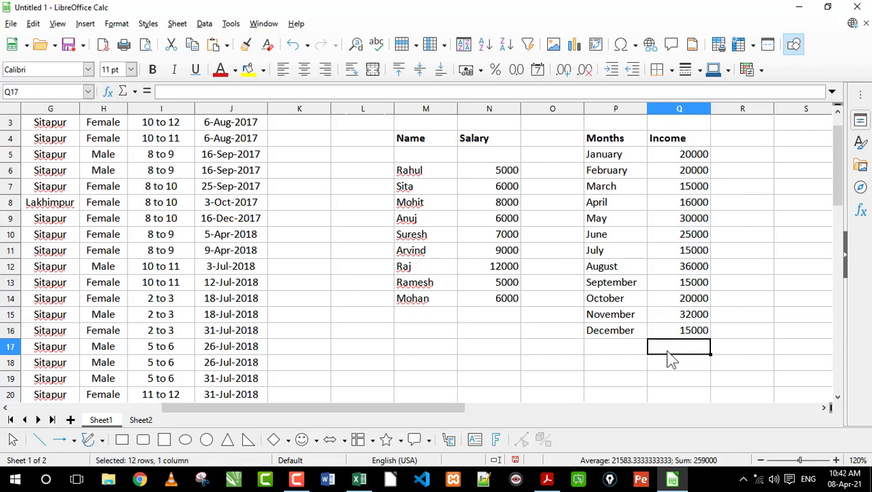
pyautogui.click(671, 157)
pyautogui.moveTo(671, 159); pyautogui.dragTo(670, 331)
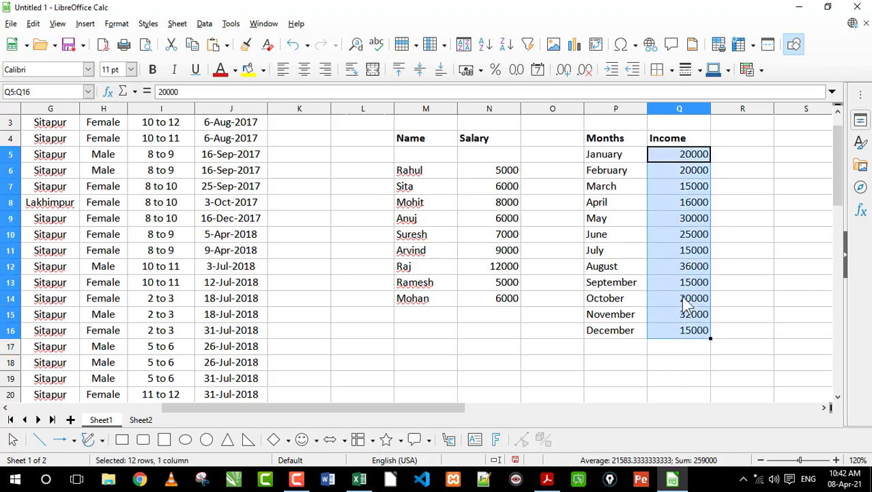
pyautogui.click(676, 355)
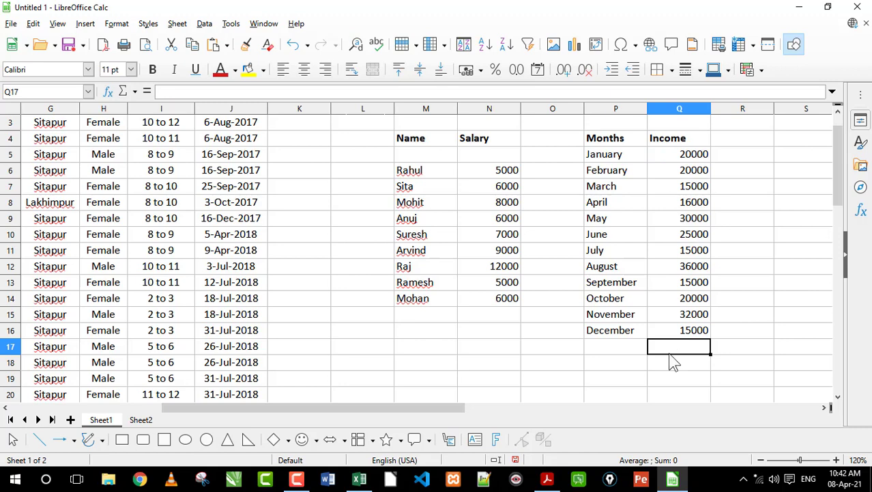
pyautogui.write('=sum')
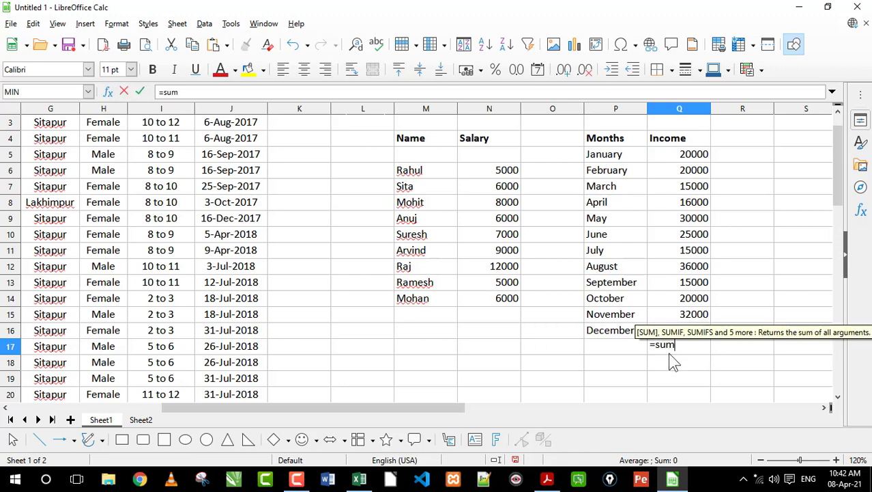
pyautogui.write('(')
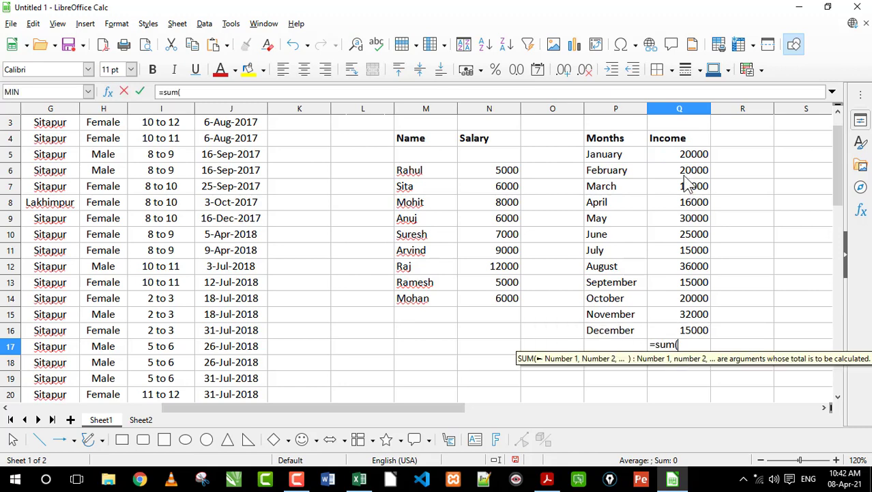
pyautogui.moveTo(686, 154); pyautogui.dragTo(696, 334)
pyautogui.press('Return')
pyautogui.click(686, 349)
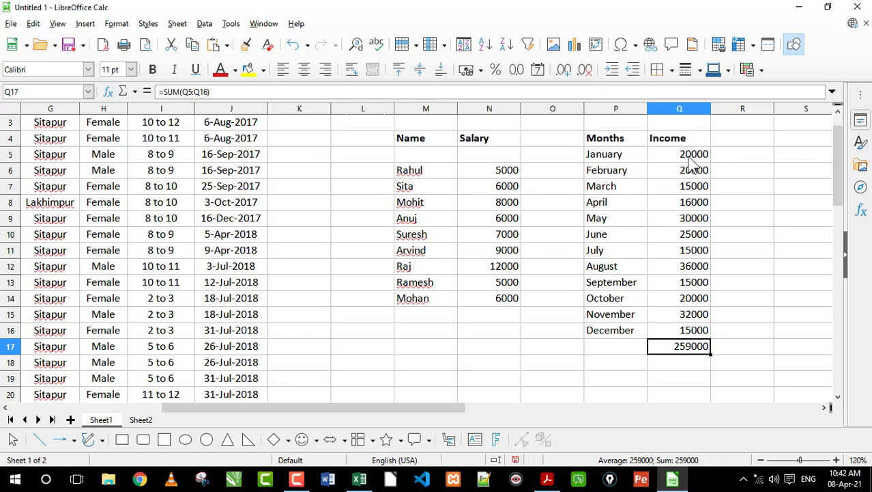
# Review the summed incomes and their months, and move the total from Q17 down to Q18.
pyautogui.moveTo(694, 170); pyautogui.dragTo(695, 318)
pyautogui.click(691, 347)
pyautogui.moveTo(625, 157); pyautogui.dragTo(622, 341)
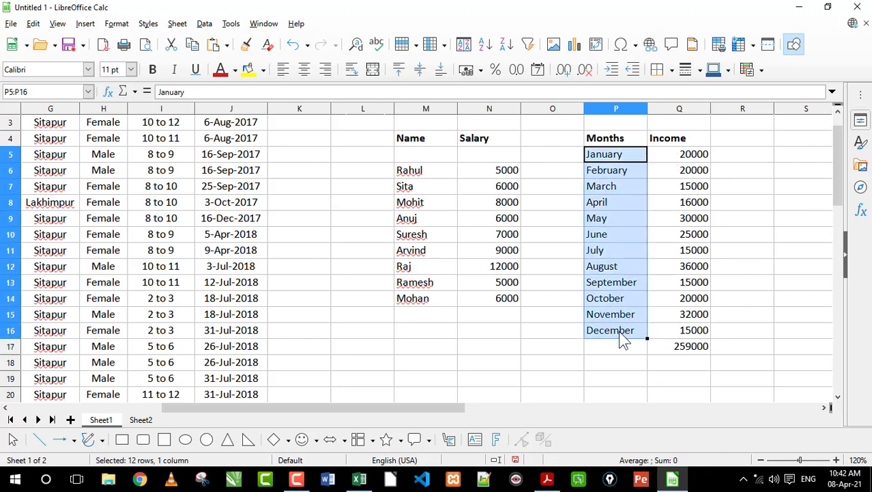
pyautogui.click(677, 348)
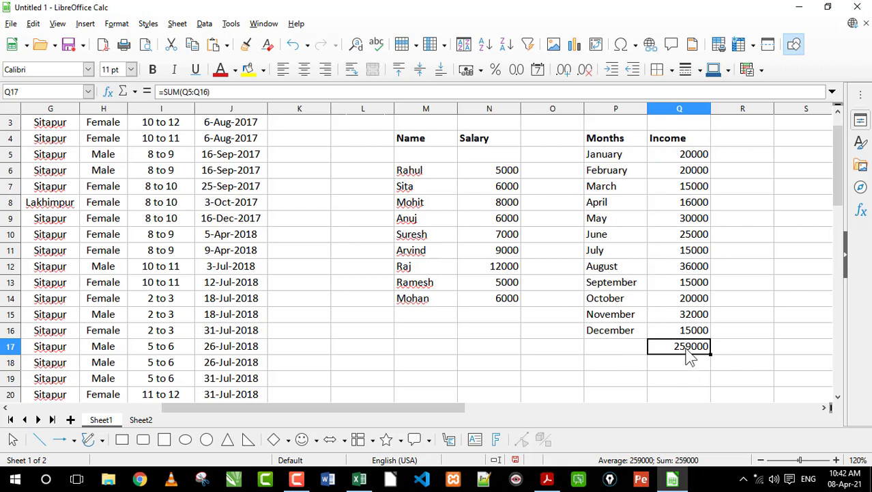
pyautogui.moveTo(709, 357); pyautogui.dragTo(691, 366)
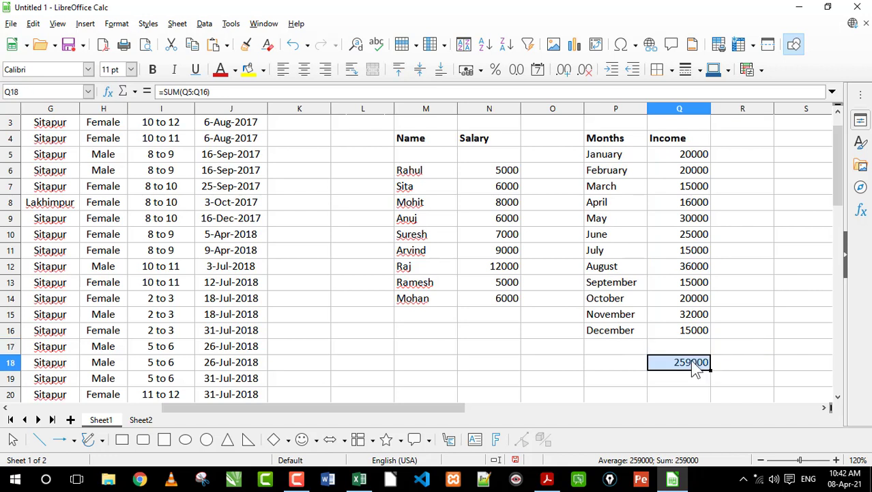
# Count the income entries in P18 with the formula =COUNT(Q5:Q16) and reselect the cell.
pyautogui.click(617, 366)
pyautogui.write('=count')
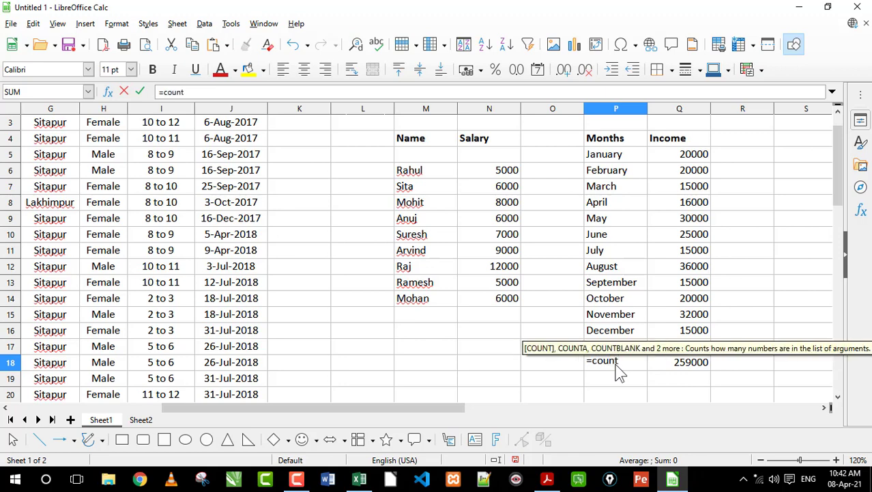
pyautogui.write('(')
pyautogui.moveTo(692, 157); pyautogui.dragTo(695, 338)
pyautogui.press('Return')
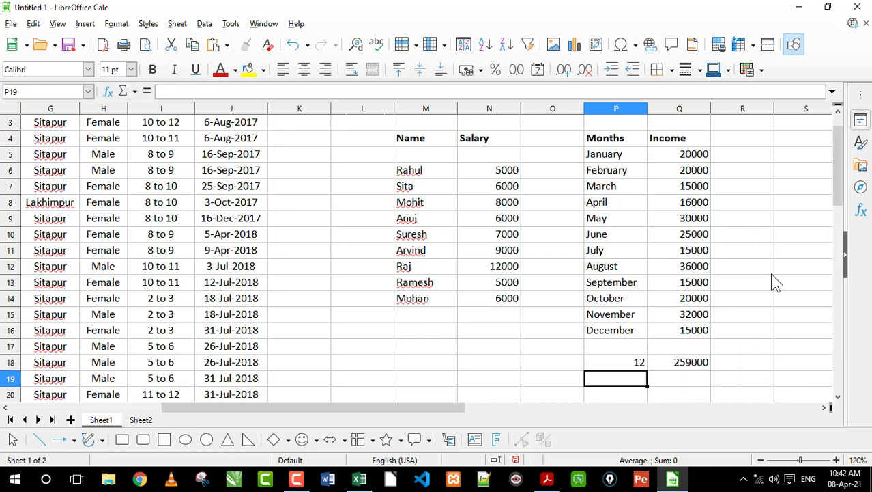
pyautogui.click(628, 364)
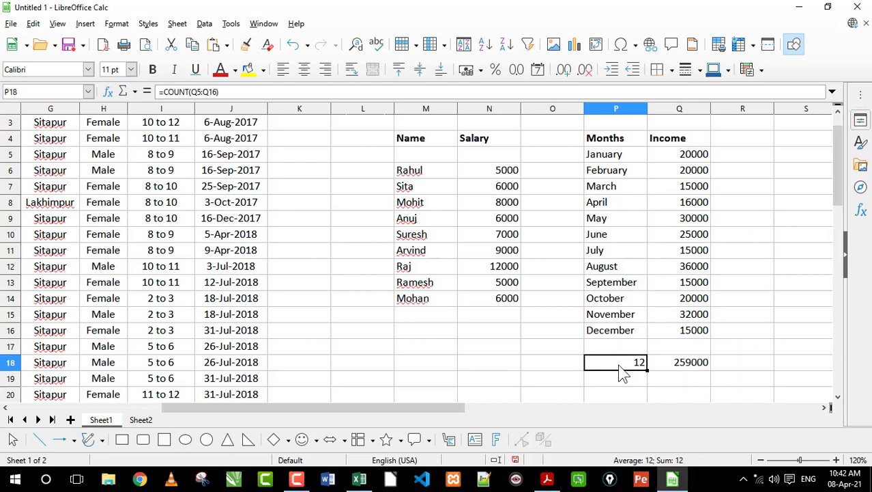
pyautogui.click(677, 372)
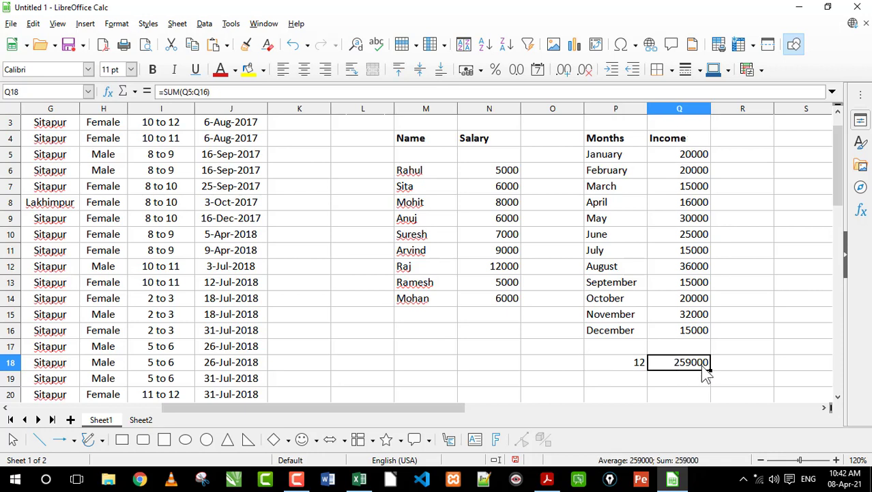
pyautogui.click(746, 368)
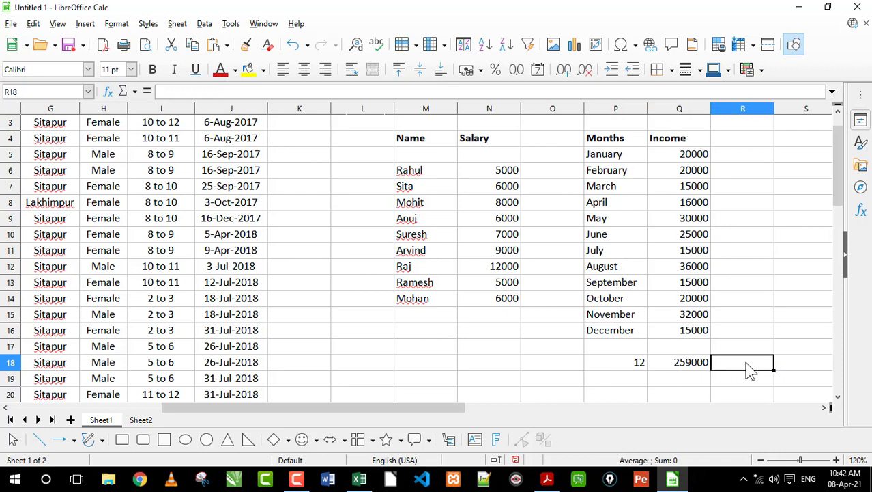
pyautogui.write('=')
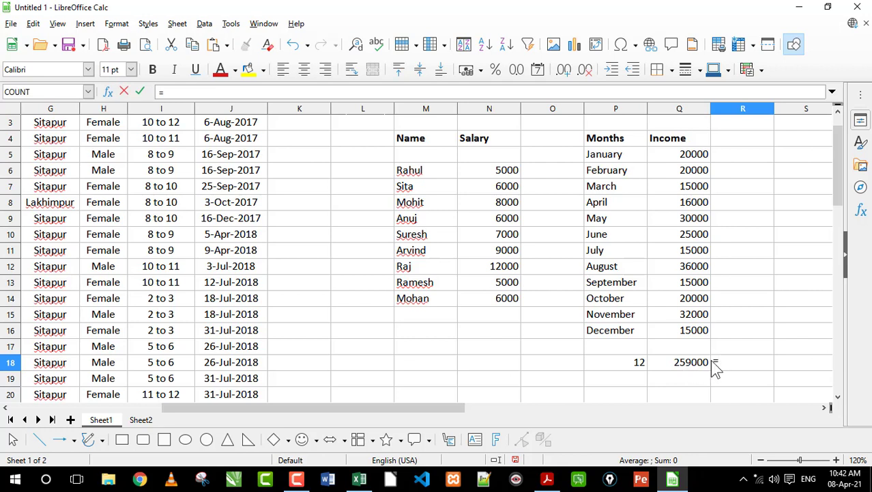
pyautogui.press('BackSpace')
# Move the count and total cells P18:Q18 one column over to O18:P18.
pyautogui.moveTo(633, 364); pyautogui.dragTo(568, 367)
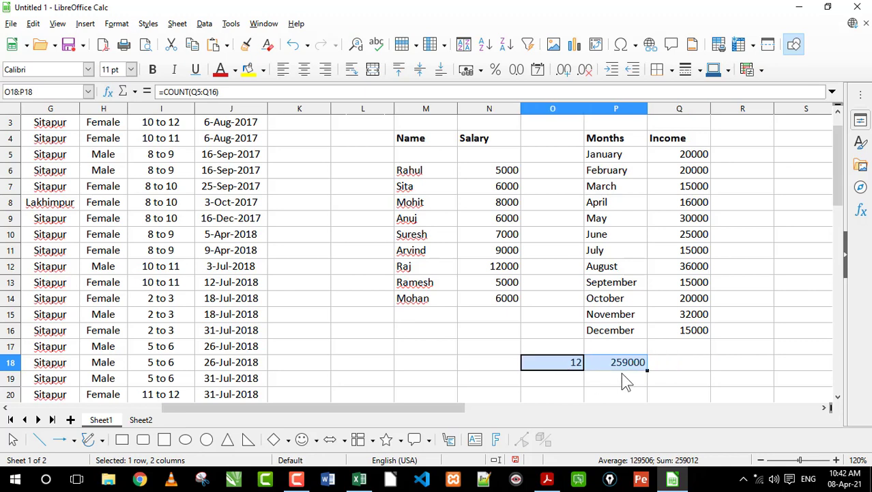
# Divide the income total by the count in P19 with the formula =P18/O18, and check it against the incomes and the total.
pyautogui.click(623, 382)
pyautogui.write('=')
pyautogui.click(617, 369)
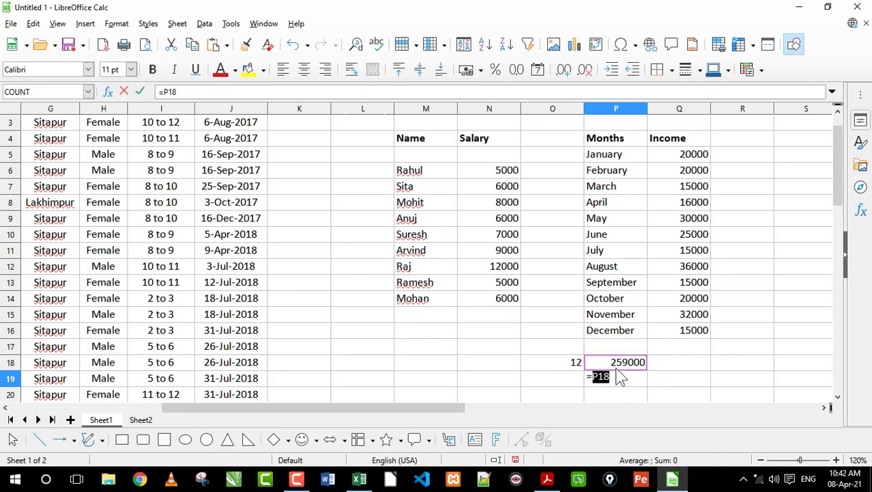
pyautogui.write('/')
pyautogui.click(558, 362)
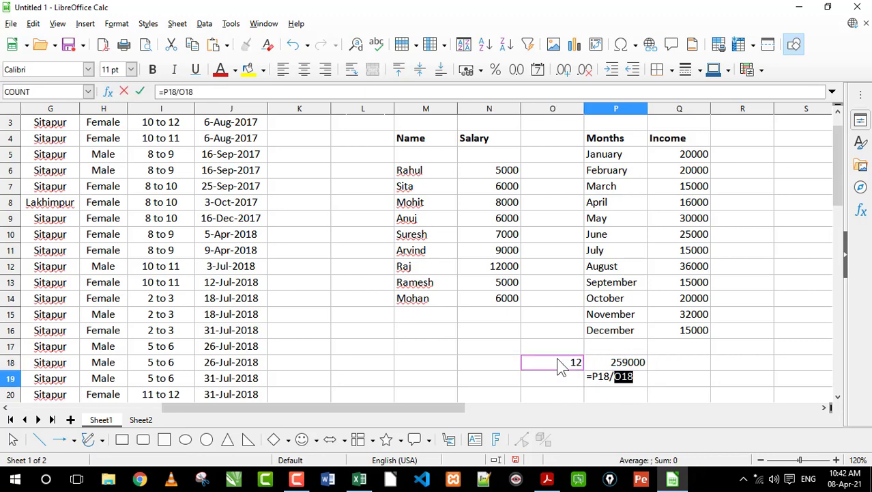
pyautogui.press('Return')
pyautogui.click(620, 365)
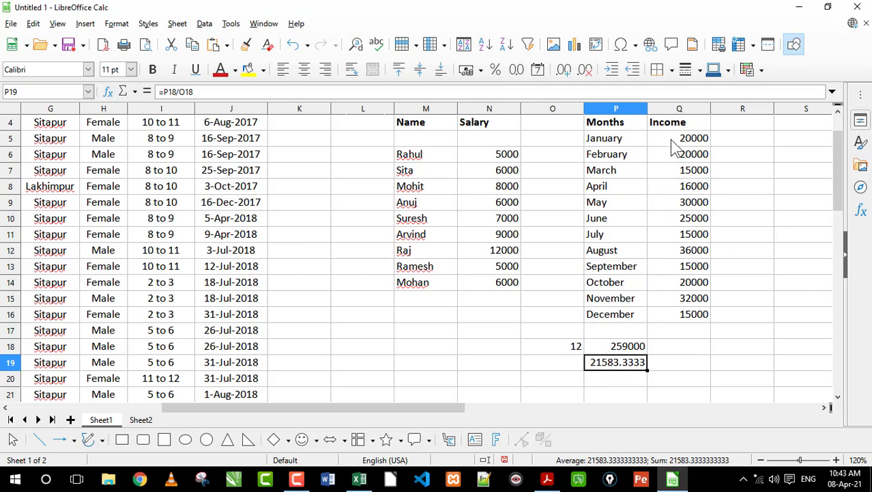
pyautogui.moveTo(670, 140); pyautogui.dragTo(672, 316)
pyautogui.click(618, 348)
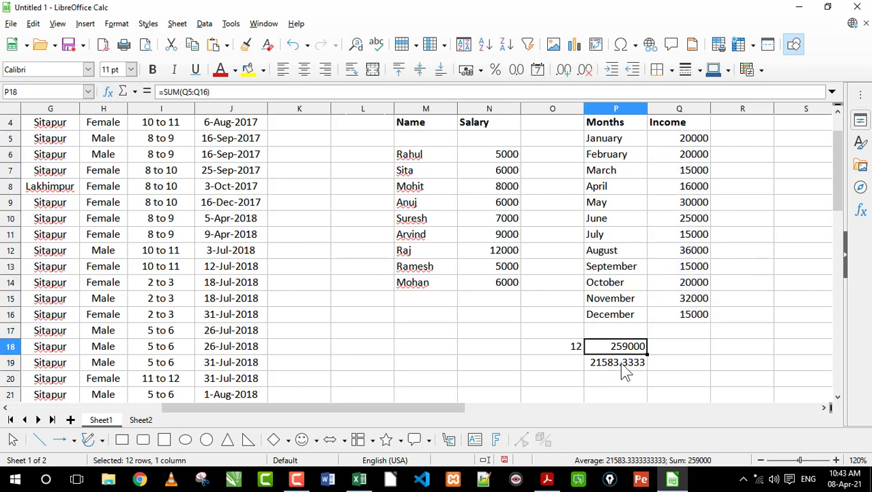
pyautogui.click(624, 368)
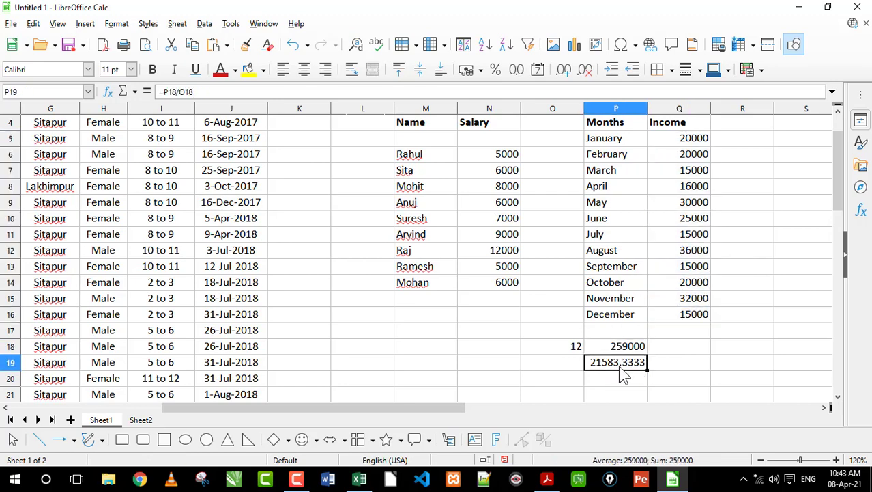
# Average the monthly incomes in Q17 with =AVERAGE(Q5:Q16), and compare the cell and its formula with the manual division in P19.
pyautogui.click(690, 330)
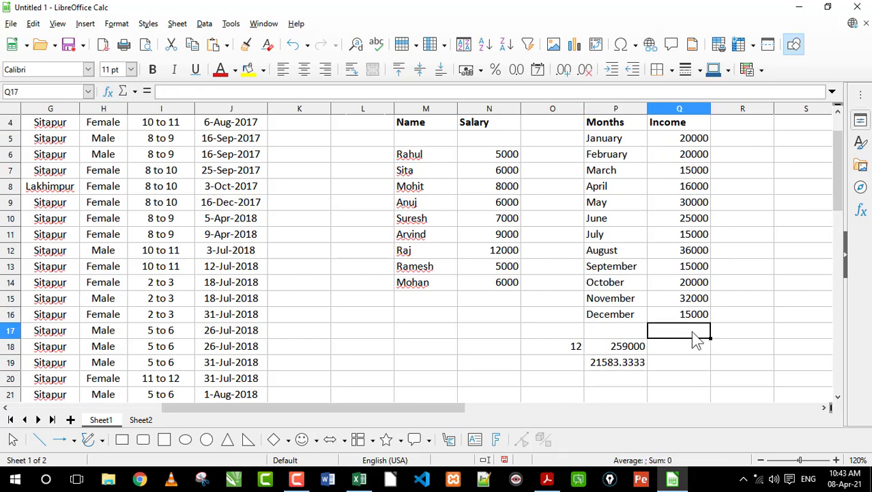
pyautogui.write('=av')
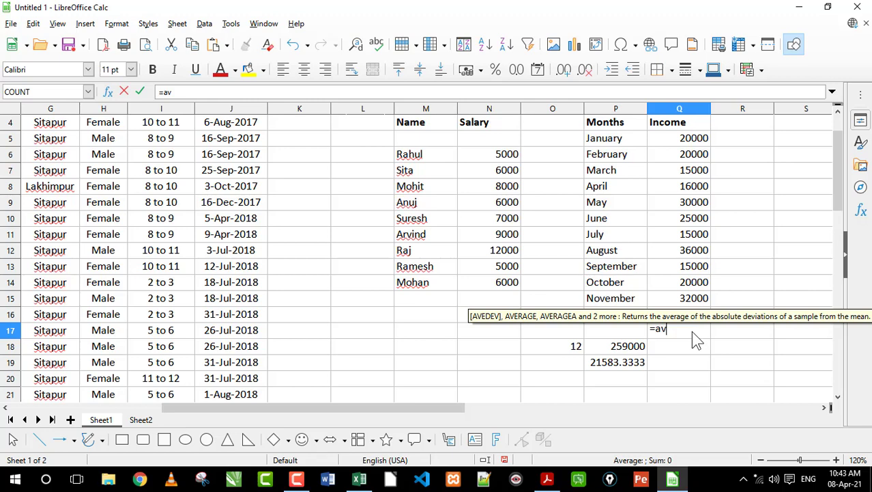
pyautogui.write('erage(')
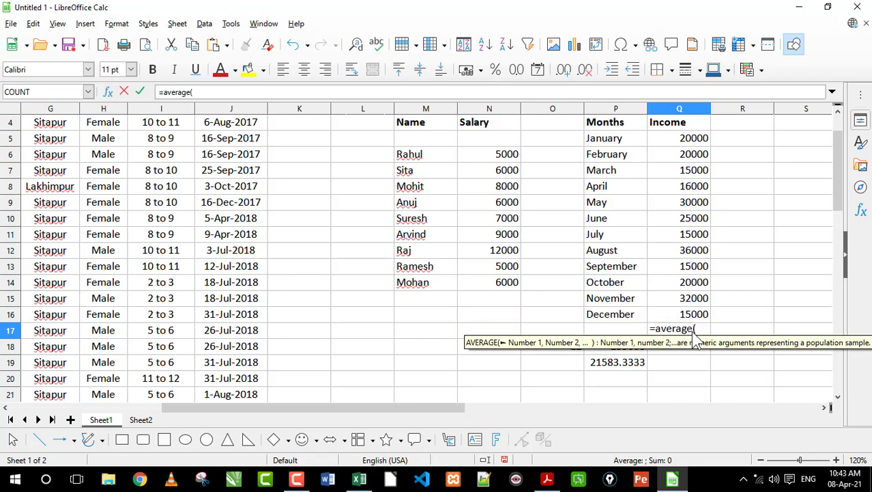
pyautogui.moveTo(686, 136); pyautogui.dragTo(686, 315)
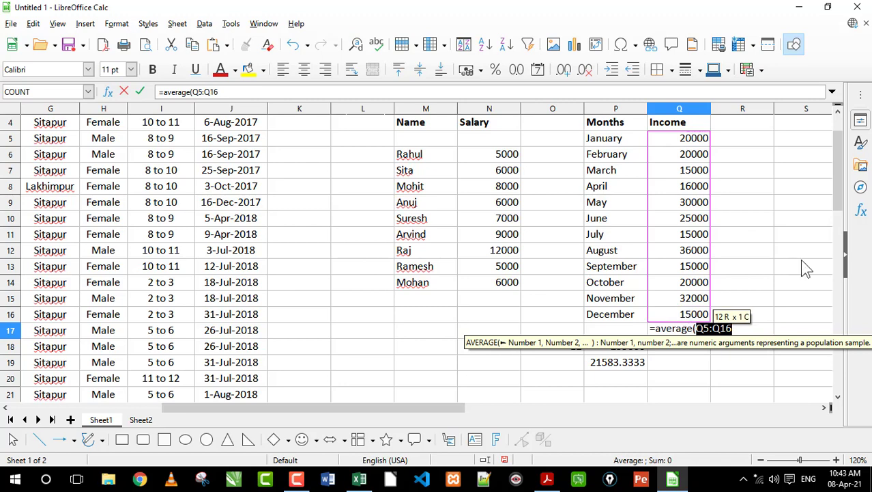
pyautogui.press('Return')
pyautogui.click(700, 330)
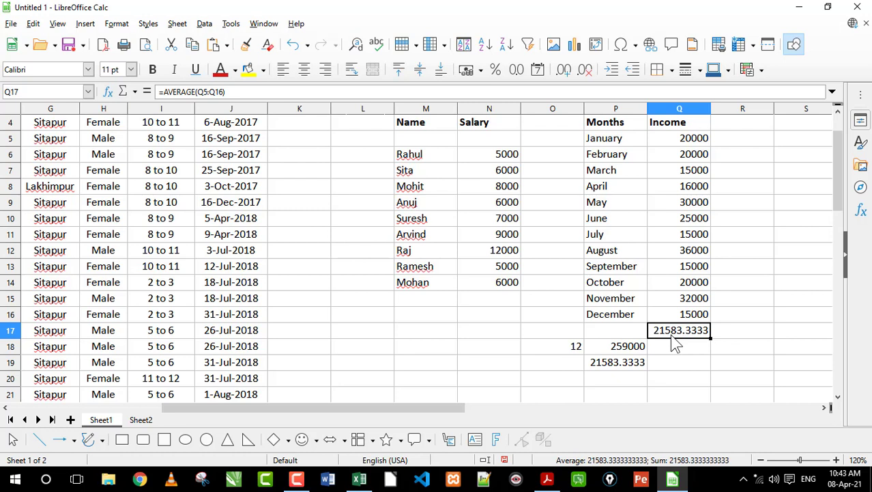
pyautogui.click(634, 364)
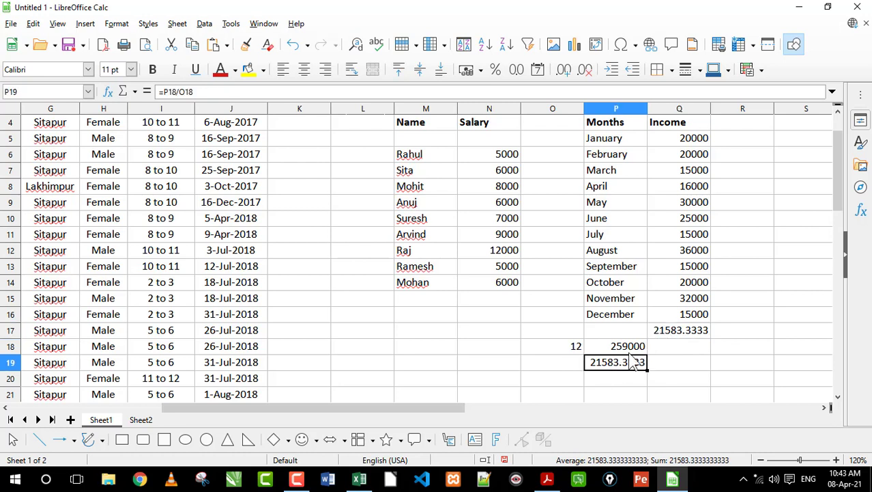
pyautogui.click(672, 318)
pyautogui.click(673, 333)
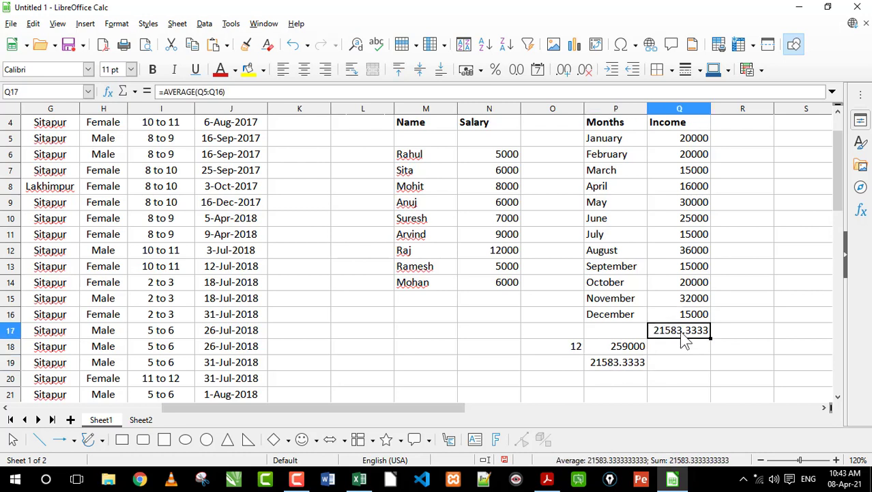
pyautogui.doubleClick(682, 333)
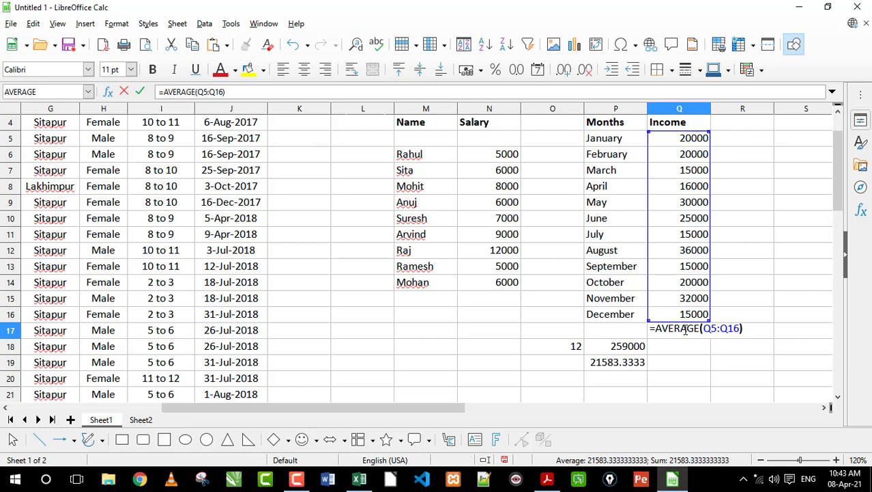
pyautogui.press('Return')
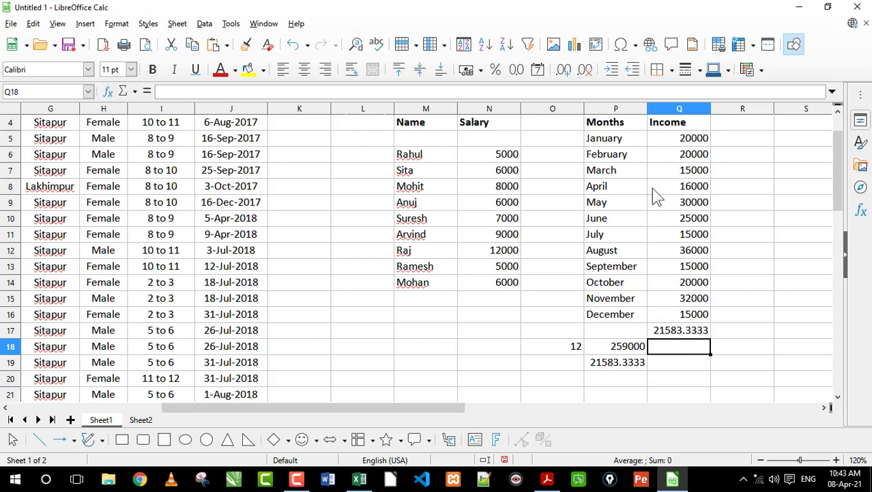
# Replace the March income in Q7 and the August income in Q12 with the text N/A.
pyautogui.click(673, 172)
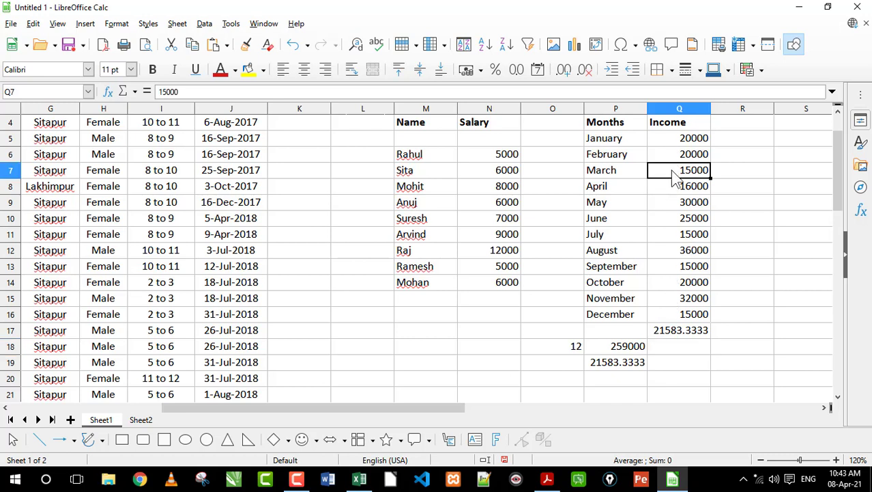
pyautogui.write('N')
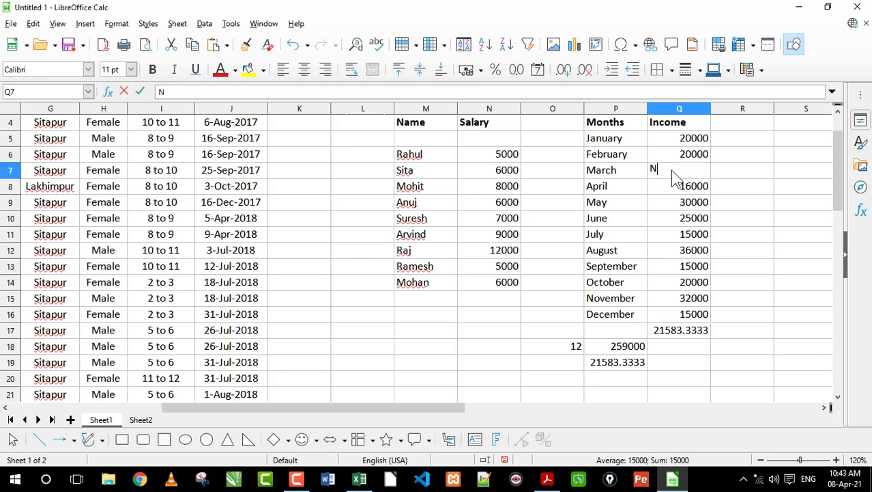
pyautogui.write('/A')
pyautogui.click(680, 256)
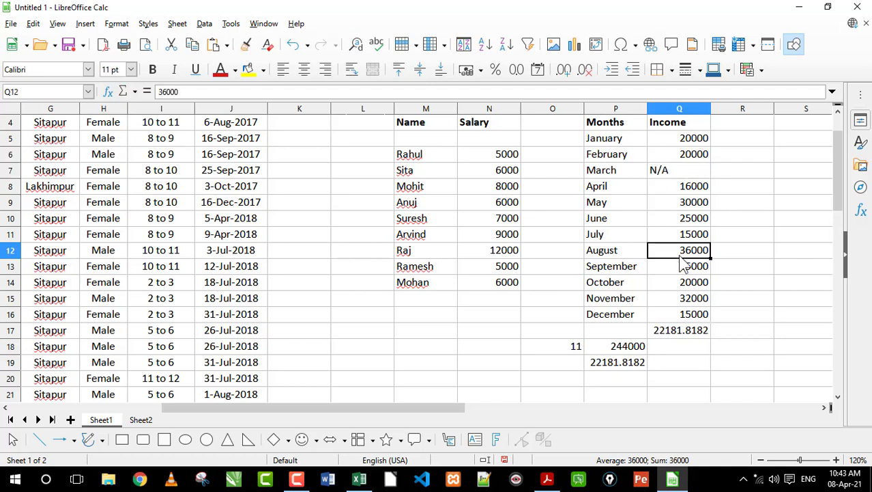
pyautogui.write('N')
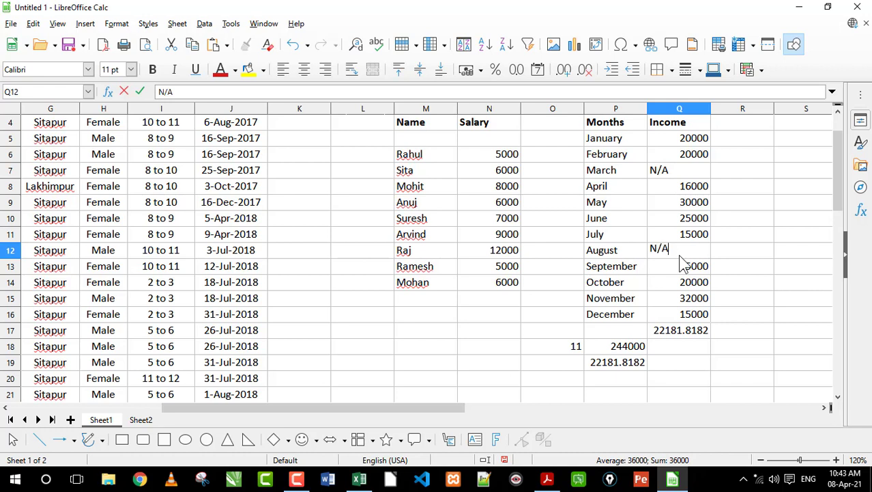
pyautogui.write('/A')
pyautogui.press('Return')
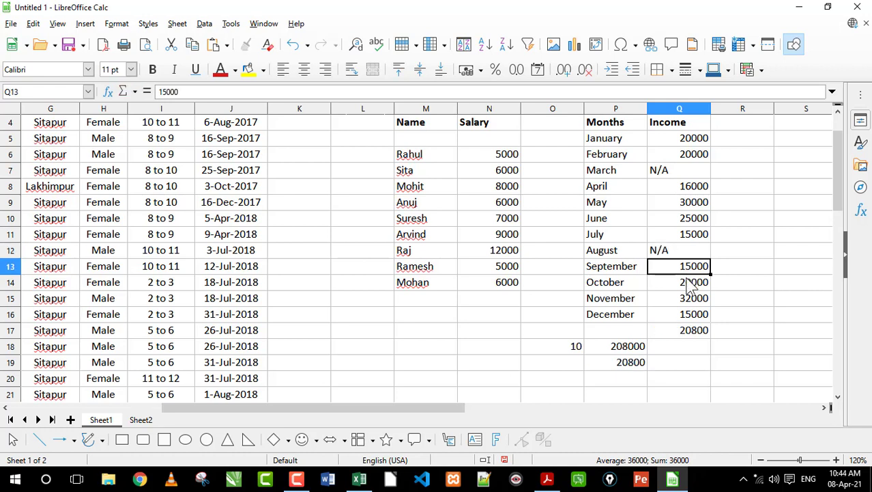
# Examine the March and August rows with their N/A incomes in Q7 and Q12.
pyautogui.click(668, 366)
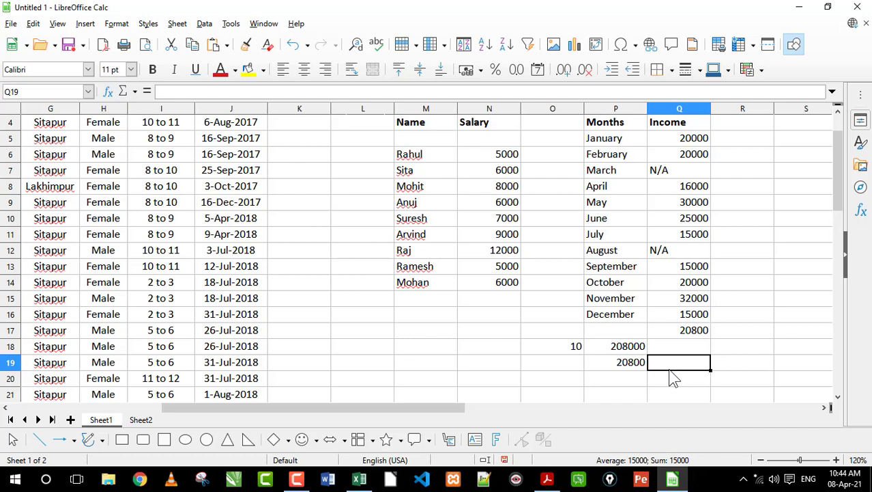
pyautogui.click(669, 171)
pyautogui.click(667, 251)
pyautogui.click(672, 179)
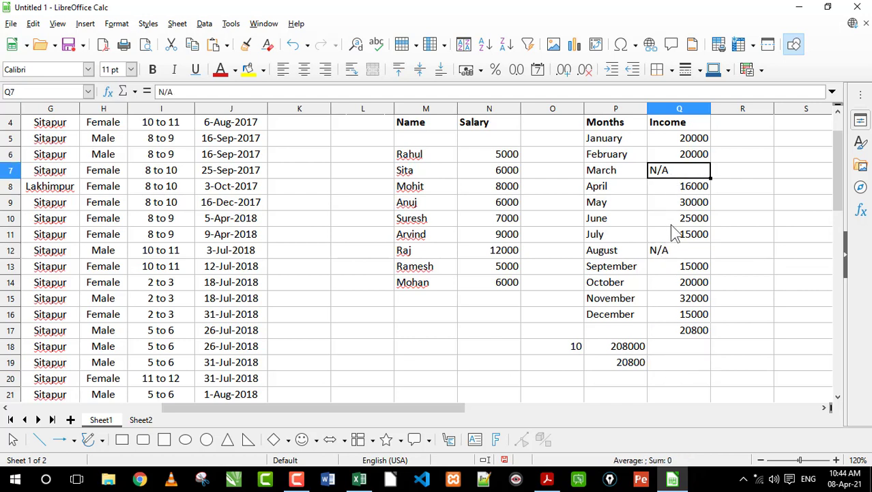
pyautogui.click(675, 251)
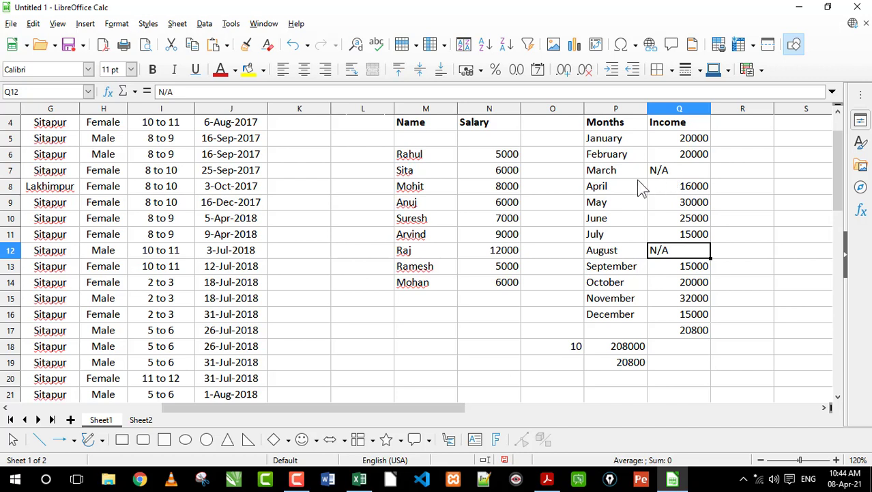
pyautogui.moveTo(613, 176); pyautogui.dragTo(655, 177)
pyautogui.moveTo(625, 251); pyautogui.dragTo(675, 256)
# Compare the AVERAGE formula in Q17 and the COUNT formula in O18 with the list of months and the N/A entries.
pyautogui.click(694, 332)
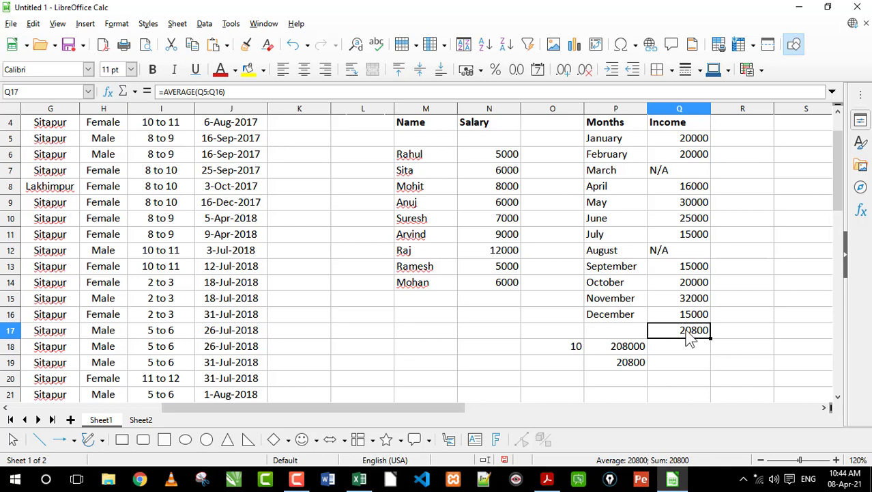
pyautogui.click(574, 356)
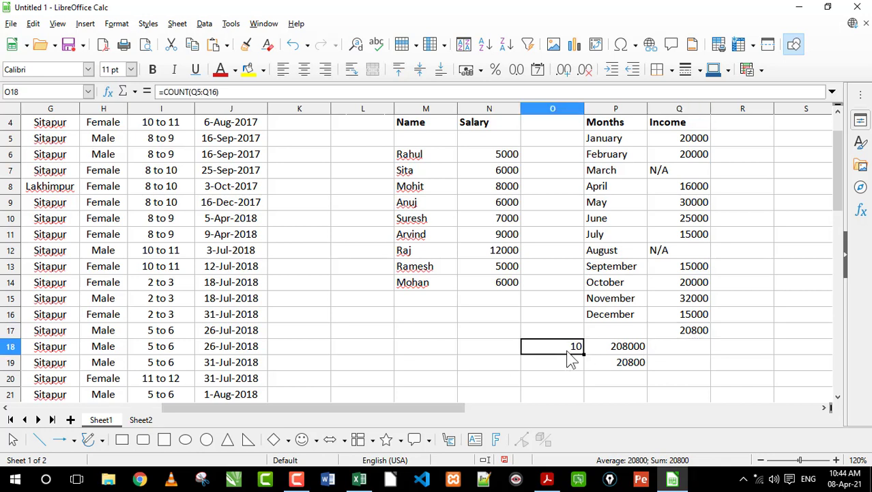
pyautogui.click(671, 334)
pyautogui.moveTo(604, 140); pyautogui.dragTo(606, 313)
pyautogui.click(703, 339)
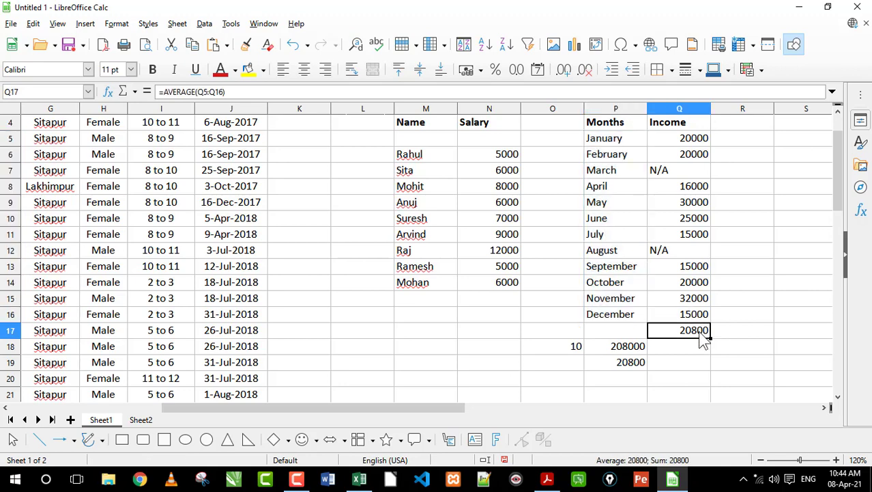
pyautogui.moveTo(668, 170); pyautogui.dragTo(673, 234)
pyautogui.click(666, 174)
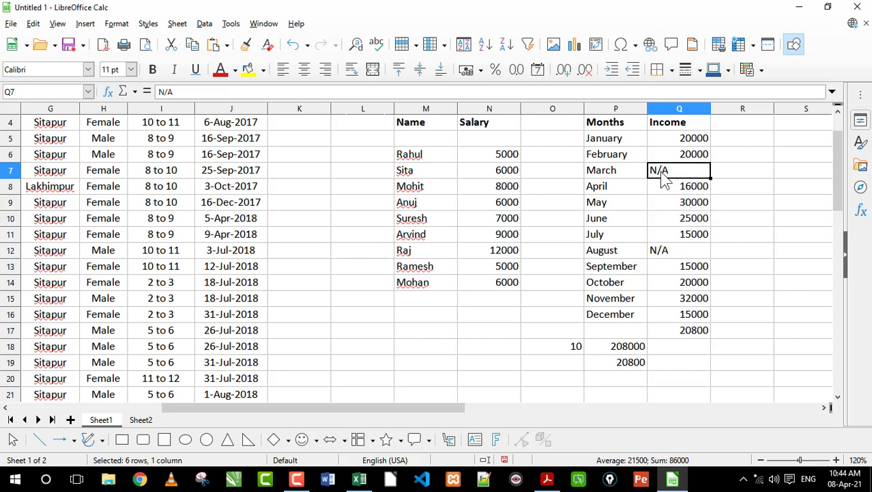
pyautogui.click(668, 250)
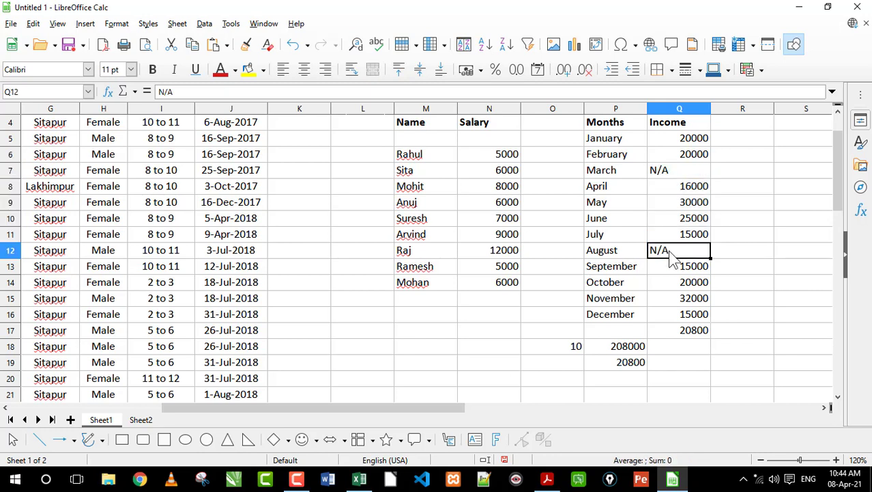
pyautogui.click(669, 172)
pyautogui.click(672, 250)
# Change the function in Q17 from AVERAGE to AVERAGEA, giving =AVERAGEA(Q5:Q16), and reselect the cell.
pyautogui.doubleClick(686, 330)
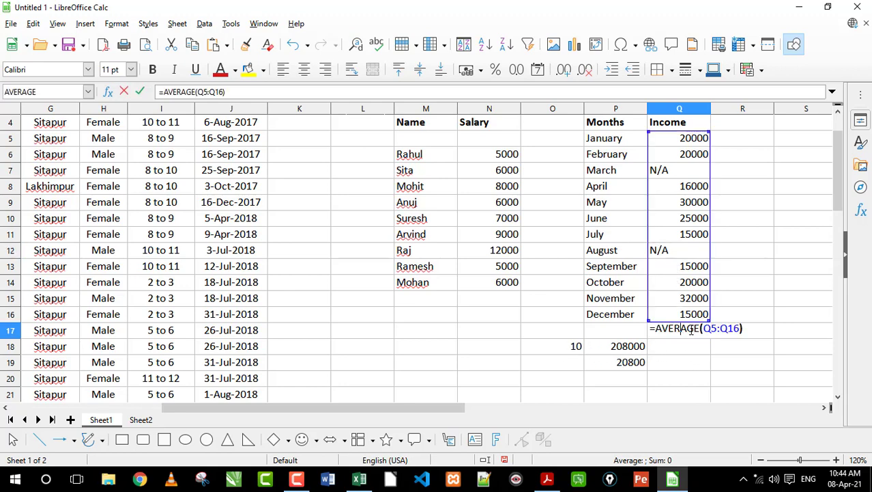
pyautogui.click(698, 329)
pyautogui.write('a')
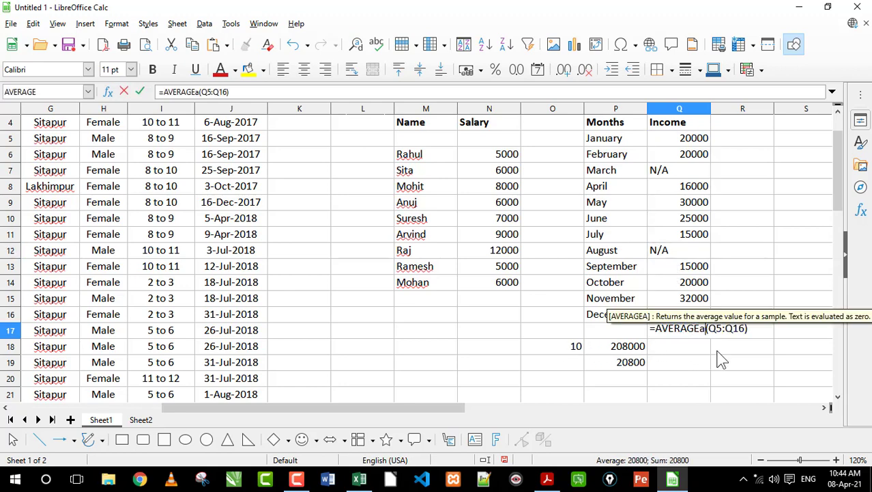
pyautogui.press('BackSpace')
pyautogui.write('A')
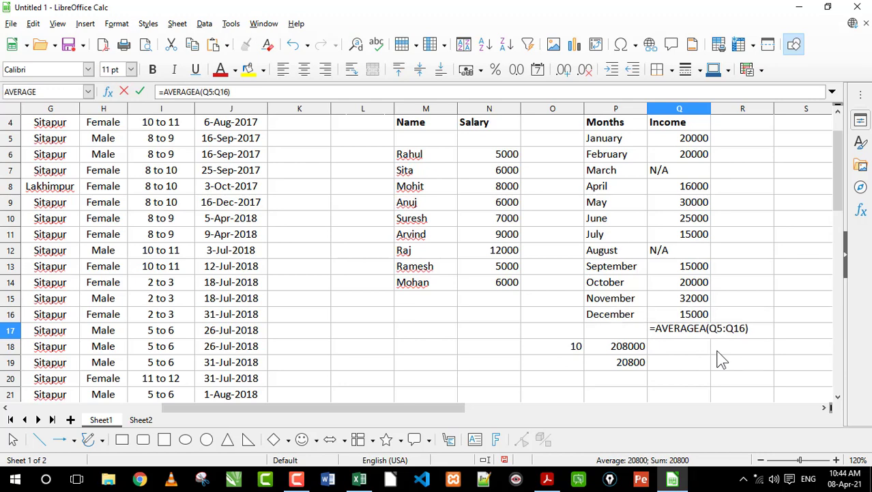
pyautogui.press('Return')
pyautogui.click(695, 331)
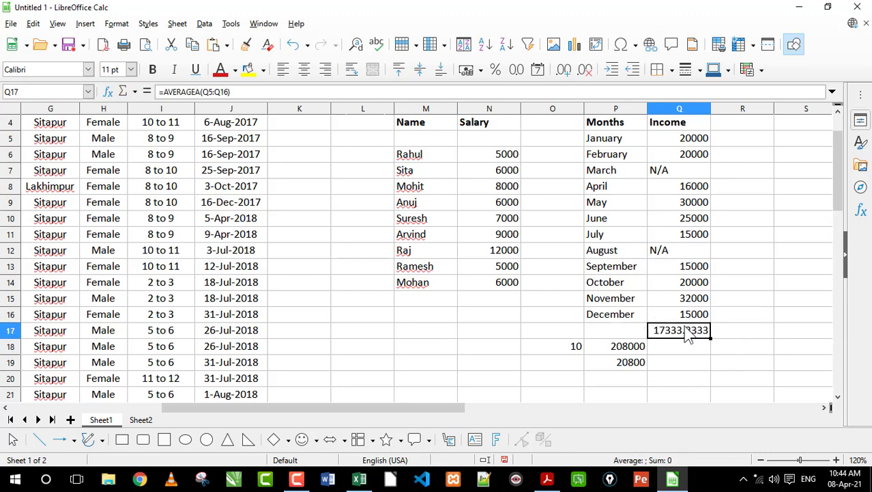
# Review the March and August rows and their N/A entries in Q7 and Q12 against the AVERAGEA result.
pyautogui.click(673, 172)
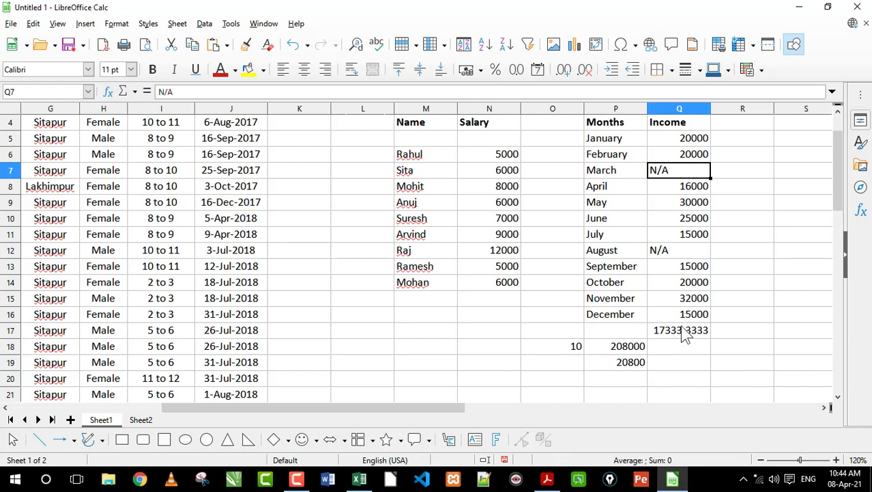
pyautogui.click(622, 170)
pyautogui.click(633, 253)
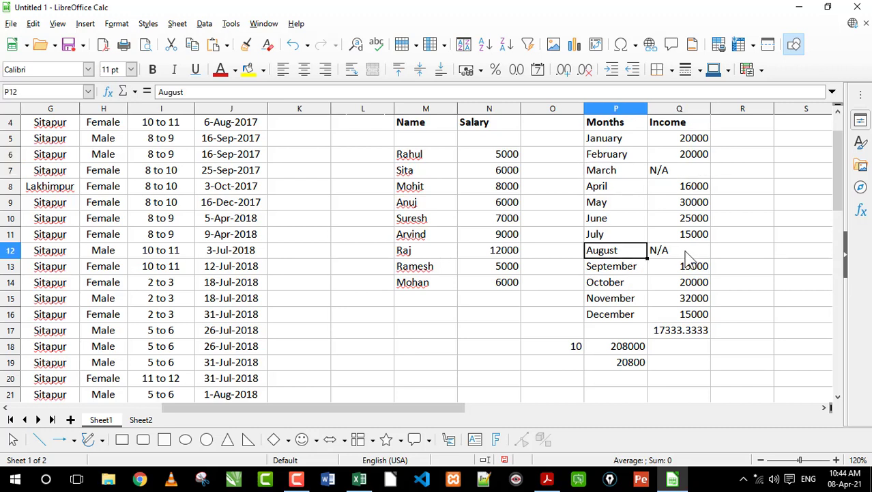
pyautogui.click(688, 254)
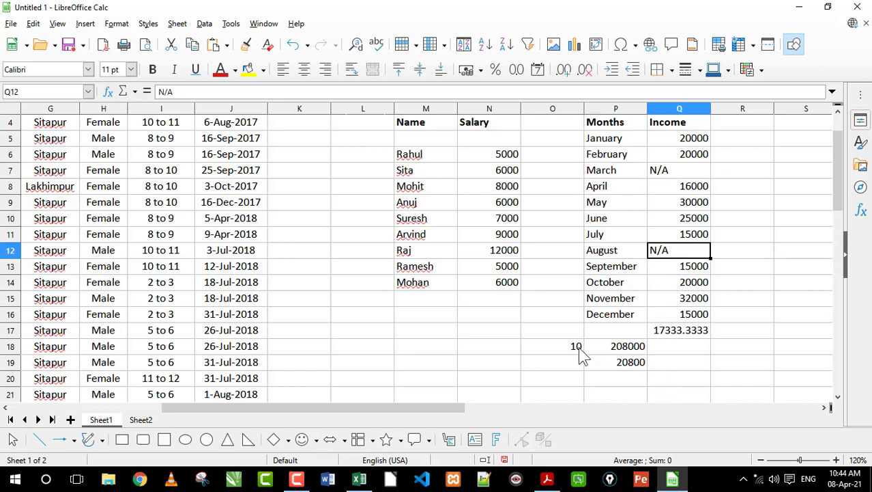
# Change the function in O18 from COUNT to COUNTA, giving =COUNTA(Q5:Q16).
pyautogui.click(613, 362)
pyautogui.doubleClick(576, 346)
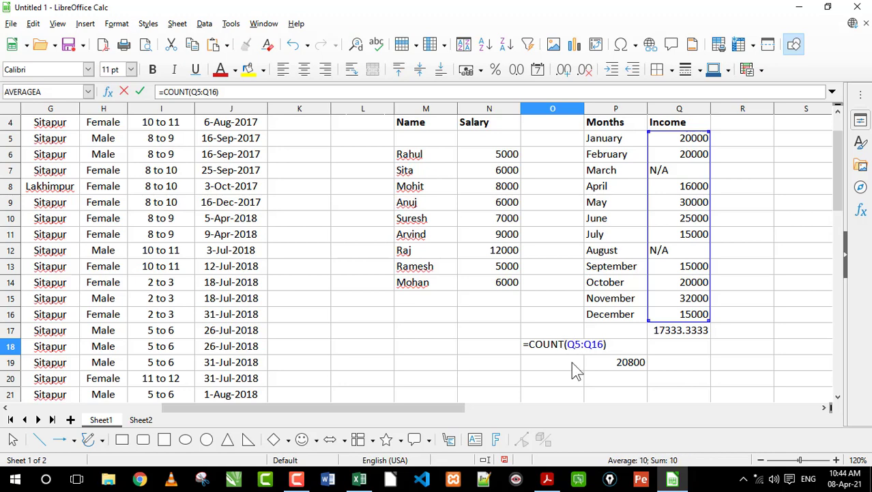
pyautogui.write('a')
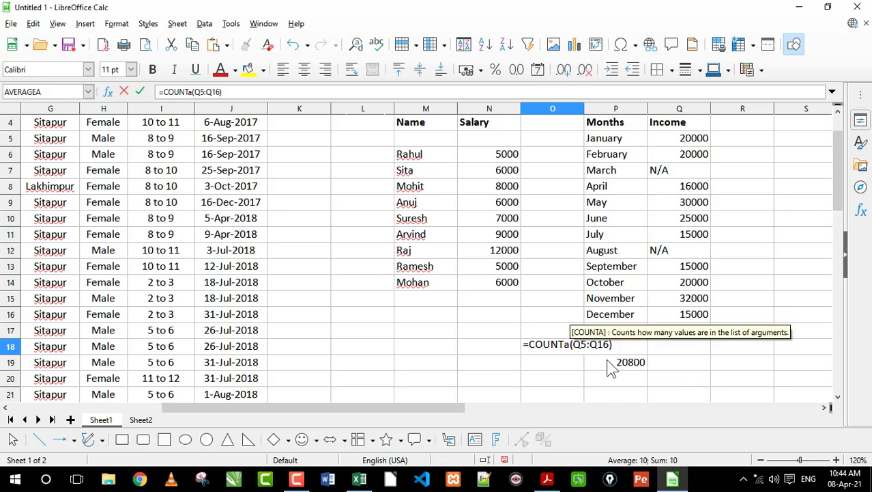
pyautogui.press('BackSpace')
pyautogui.write('A')
pyautogui.press('Return')
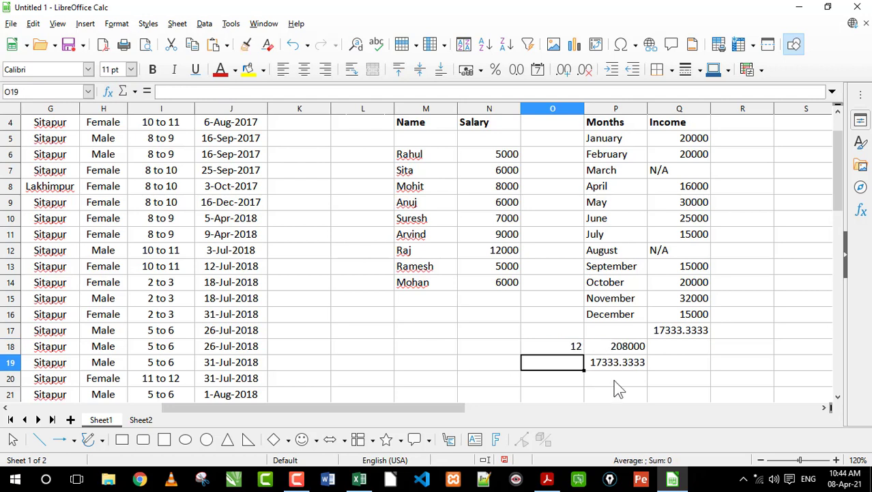
# Compare the manual average formula =P18/O18 in P19 with the AVERAGEA formula in Q17.
pyautogui.click(618, 362)
pyautogui.click(677, 333)
pyautogui.click(638, 363)
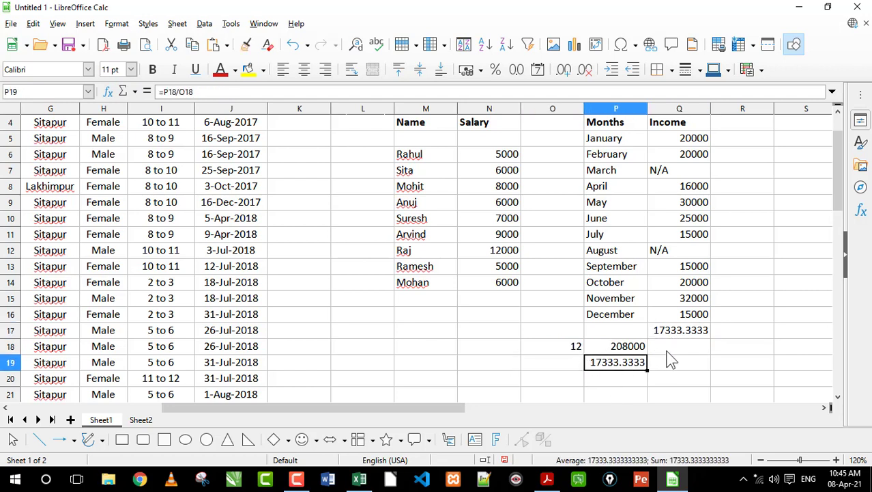
# Switch to the syllabus PDF in Acrobat Reader and compare the "Sort, Filter" entry with "Sorting & Filtering" in the Spreadsheet section.
pyautogui.click(547, 479)
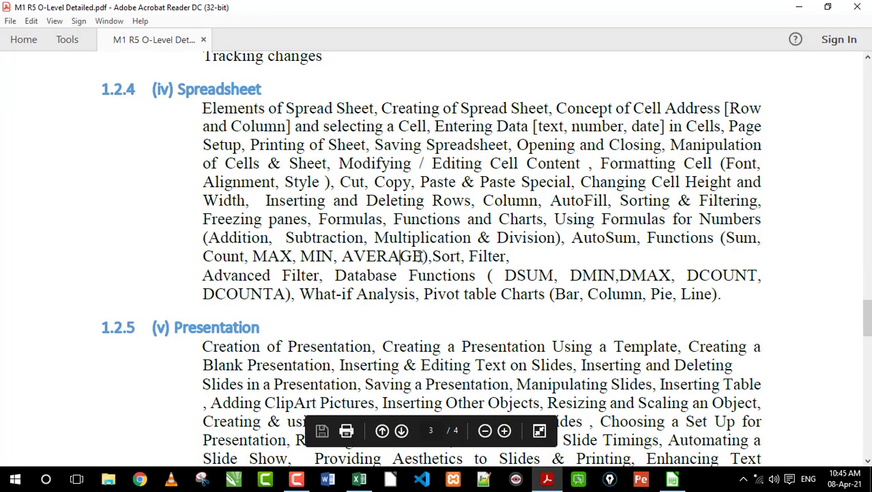
pyautogui.moveTo(433, 255); pyautogui.dragTo(505, 257)
pyautogui.doubleClick(486, 257)
pyautogui.click(448, 257)
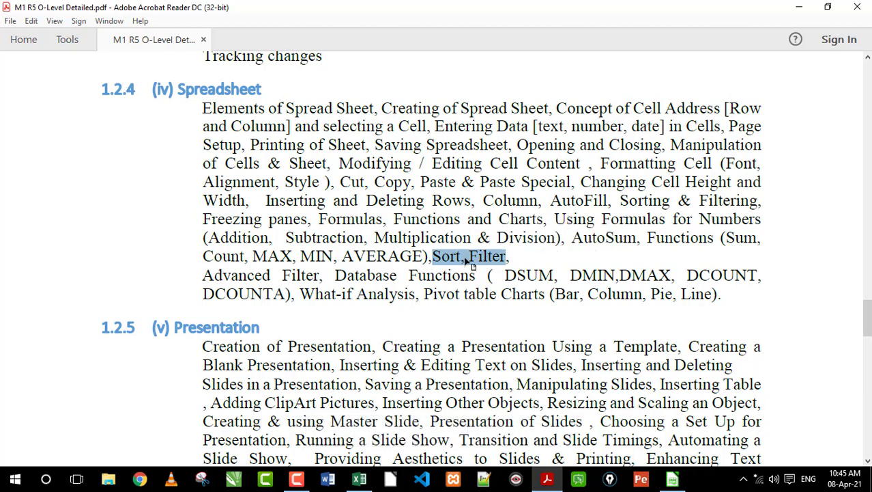
pyautogui.click(469, 257)
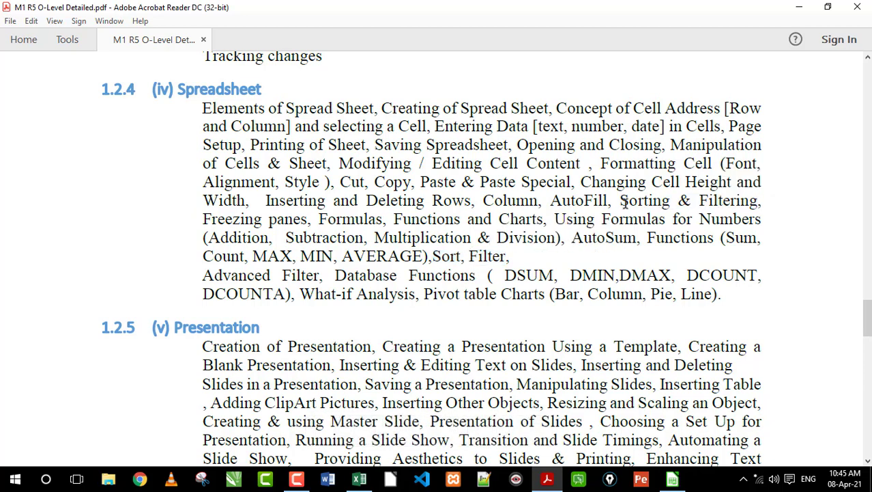
pyautogui.moveTo(620, 201); pyautogui.dragTo(736, 206)
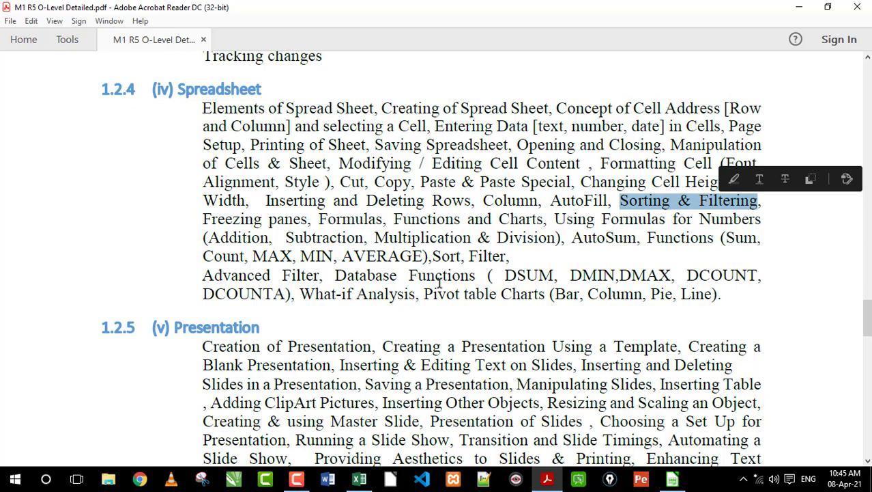
pyautogui.moveTo(433, 257); pyautogui.dragTo(508, 258)
pyautogui.click(496, 258)
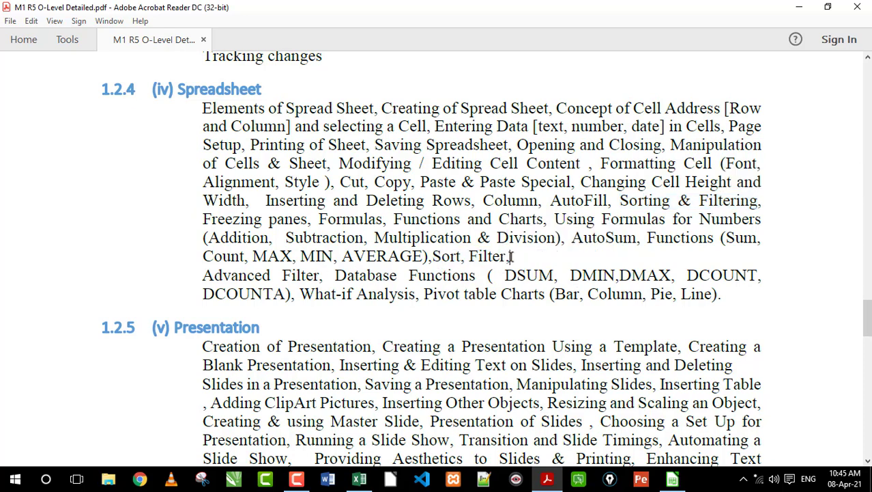
# Review the Spreadsheet topics from Freezing panes to Filter, and the closing lines from Advanced Filter to Pivot table Charts.
pyautogui.moveTo(511, 257); pyautogui.dragTo(203, 217)
pyautogui.click(250, 281)
pyautogui.moveTo(202, 276); pyautogui.dragTo(671, 277)
pyautogui.click(404, 293)
pyautogui.moveTo(301, 294); pyautogui.dragTo(192, 277)
pyautogui.click(725, 294)
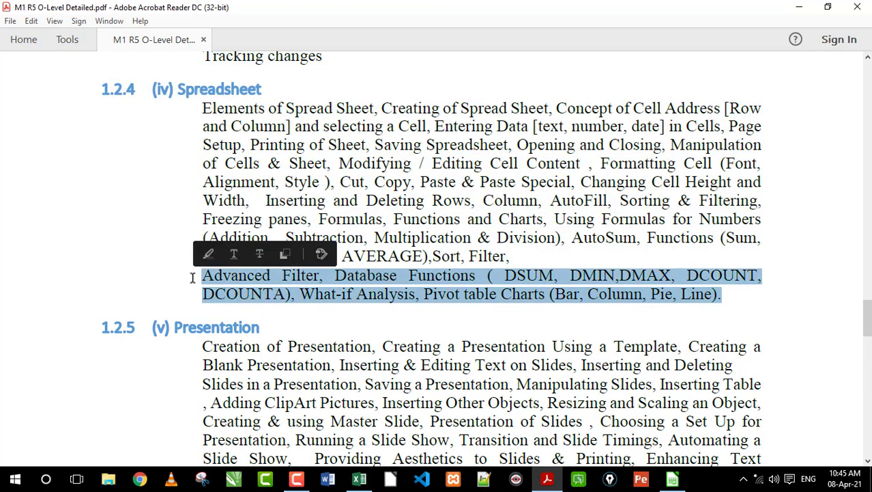
pyautogui.click(451, 287)
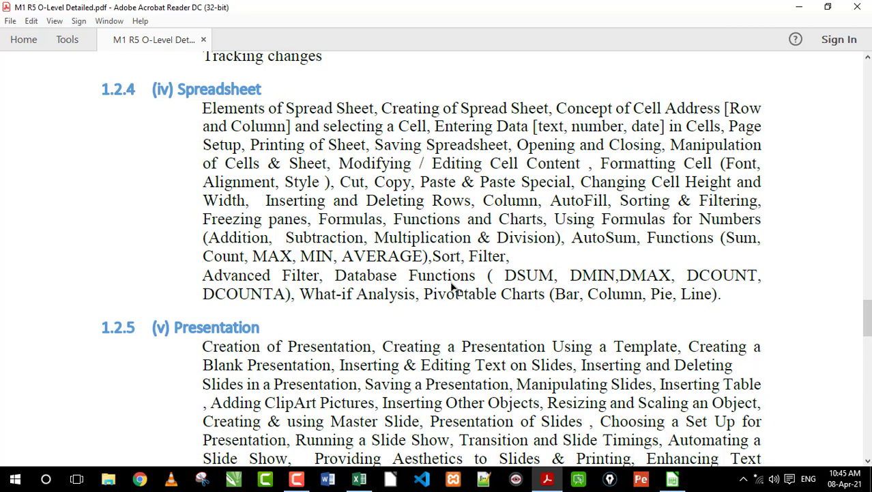